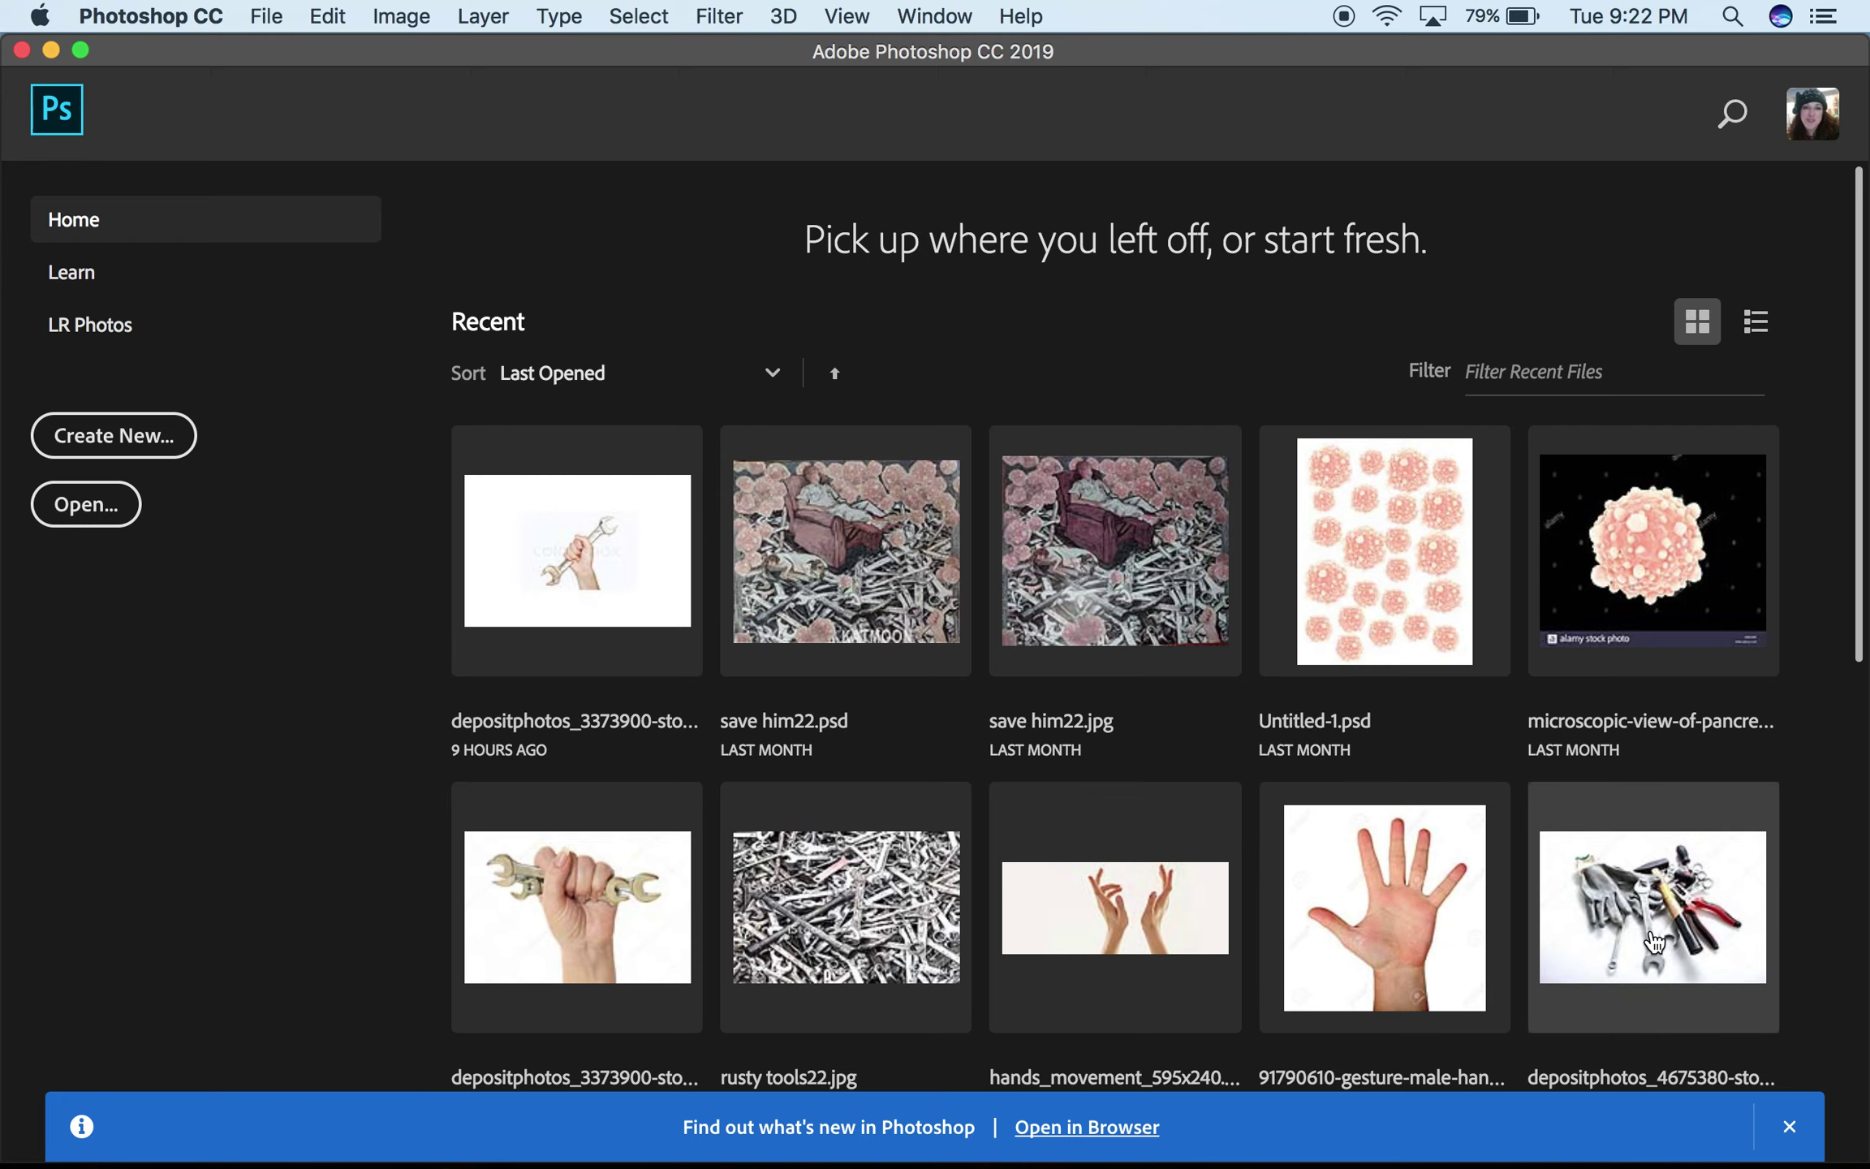
Step: Browse the Recent files list, then start a new document from the Home screen
{"action": "scroll", "coordinate": [1653, 942], "scroll_direction": "down", "scroll_amount": 2}
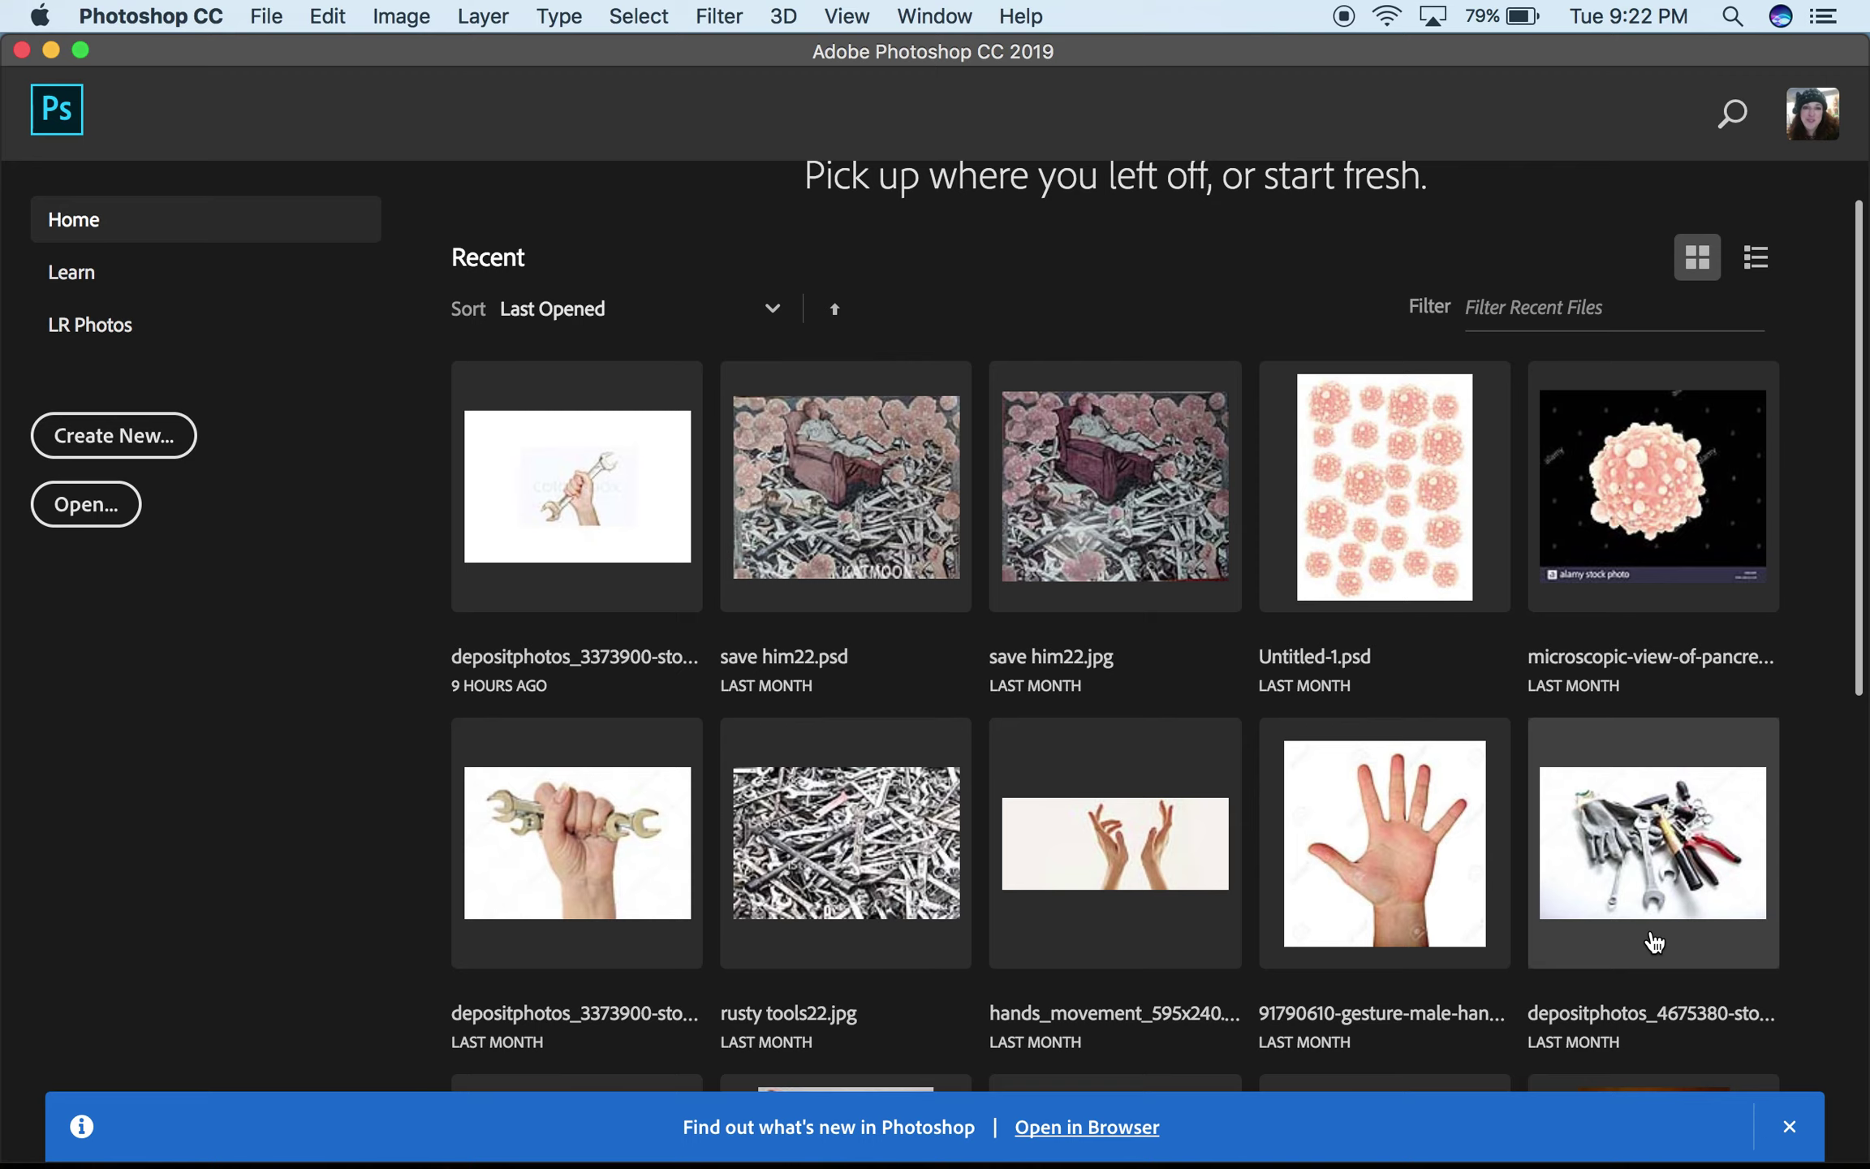
{"action": "scroll", "coordinate": [1654, 942], "scroll_direction": "down", "scroll_amount": 3}
{"action": "scroll", "coordinate": [1654, 942], "scroll_direction": "down", "scroll_amount": 3}
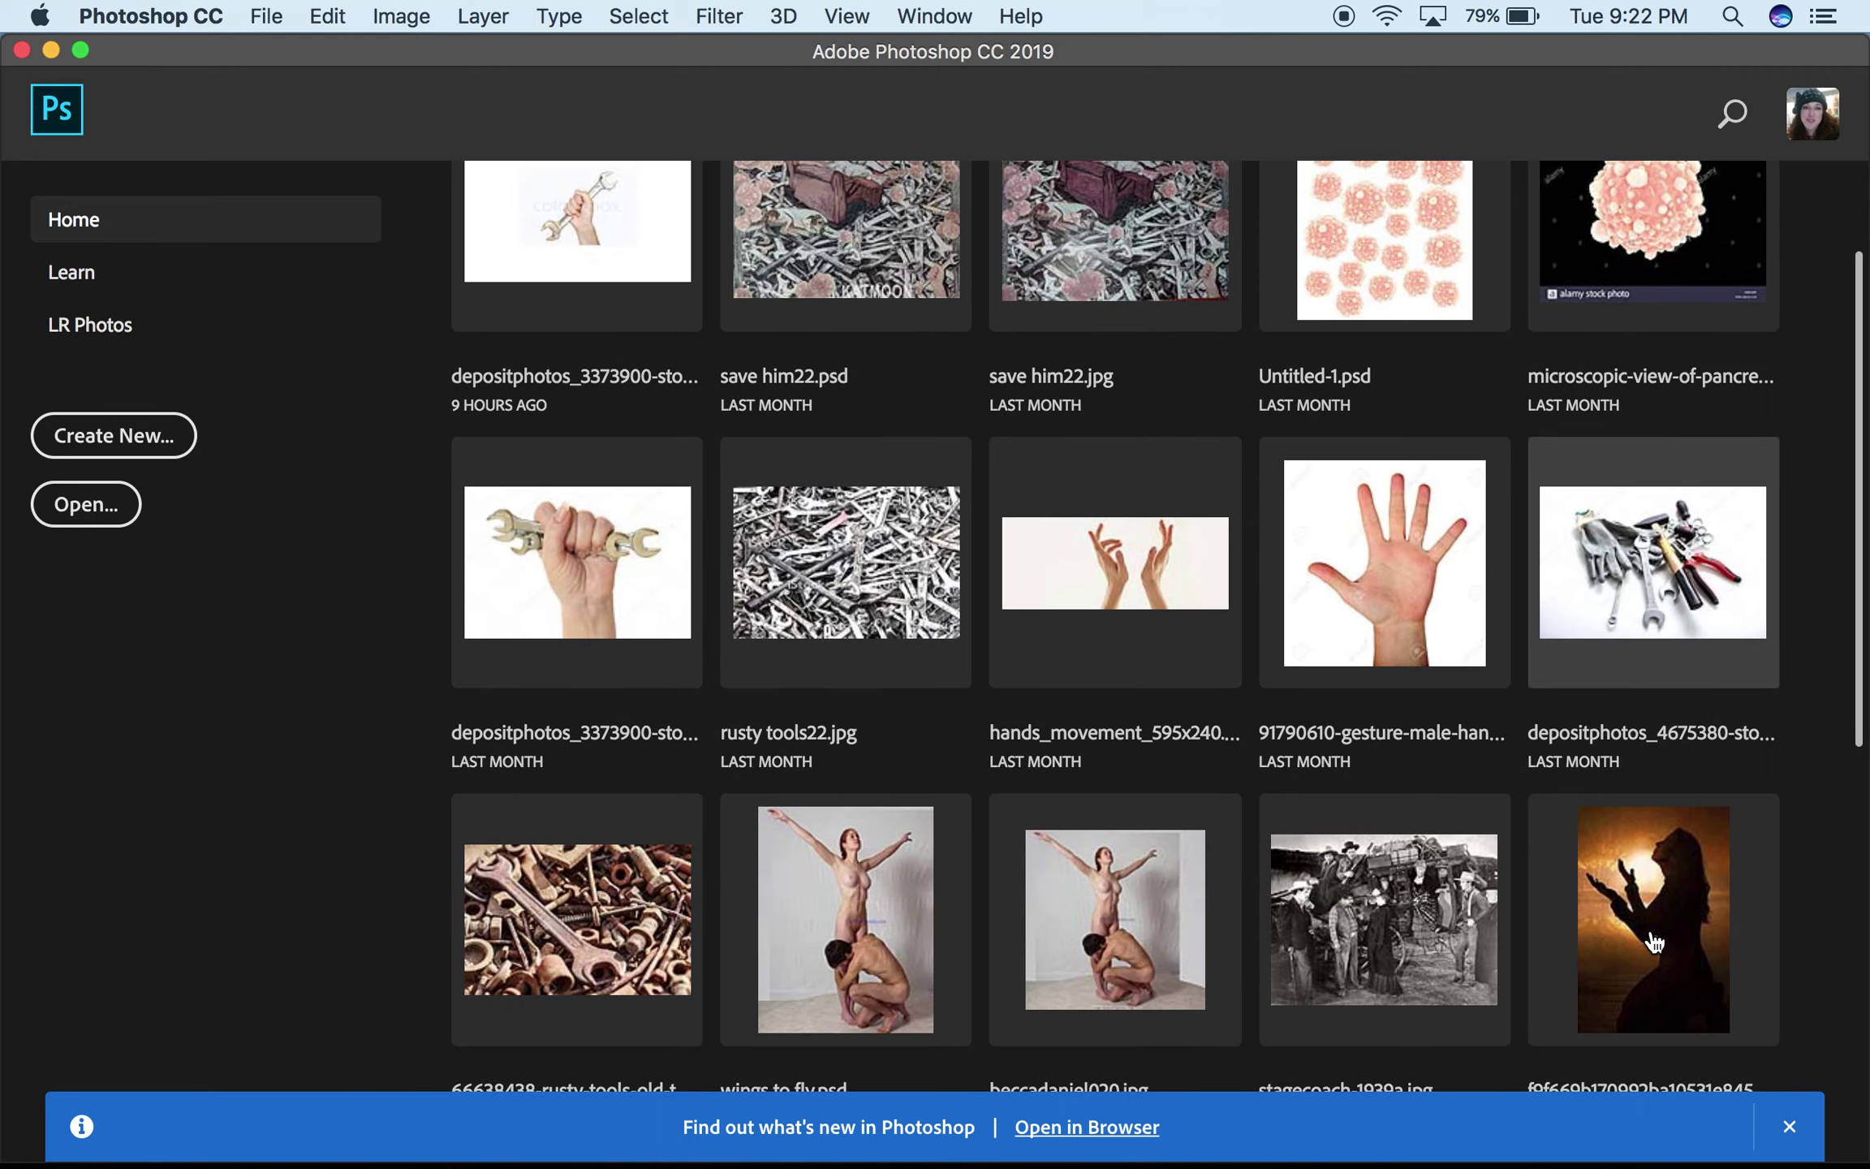
{"action": "scroll", "coordinate": [1653, 942], "scroll_direction": "up", "scroll_amount": 5}
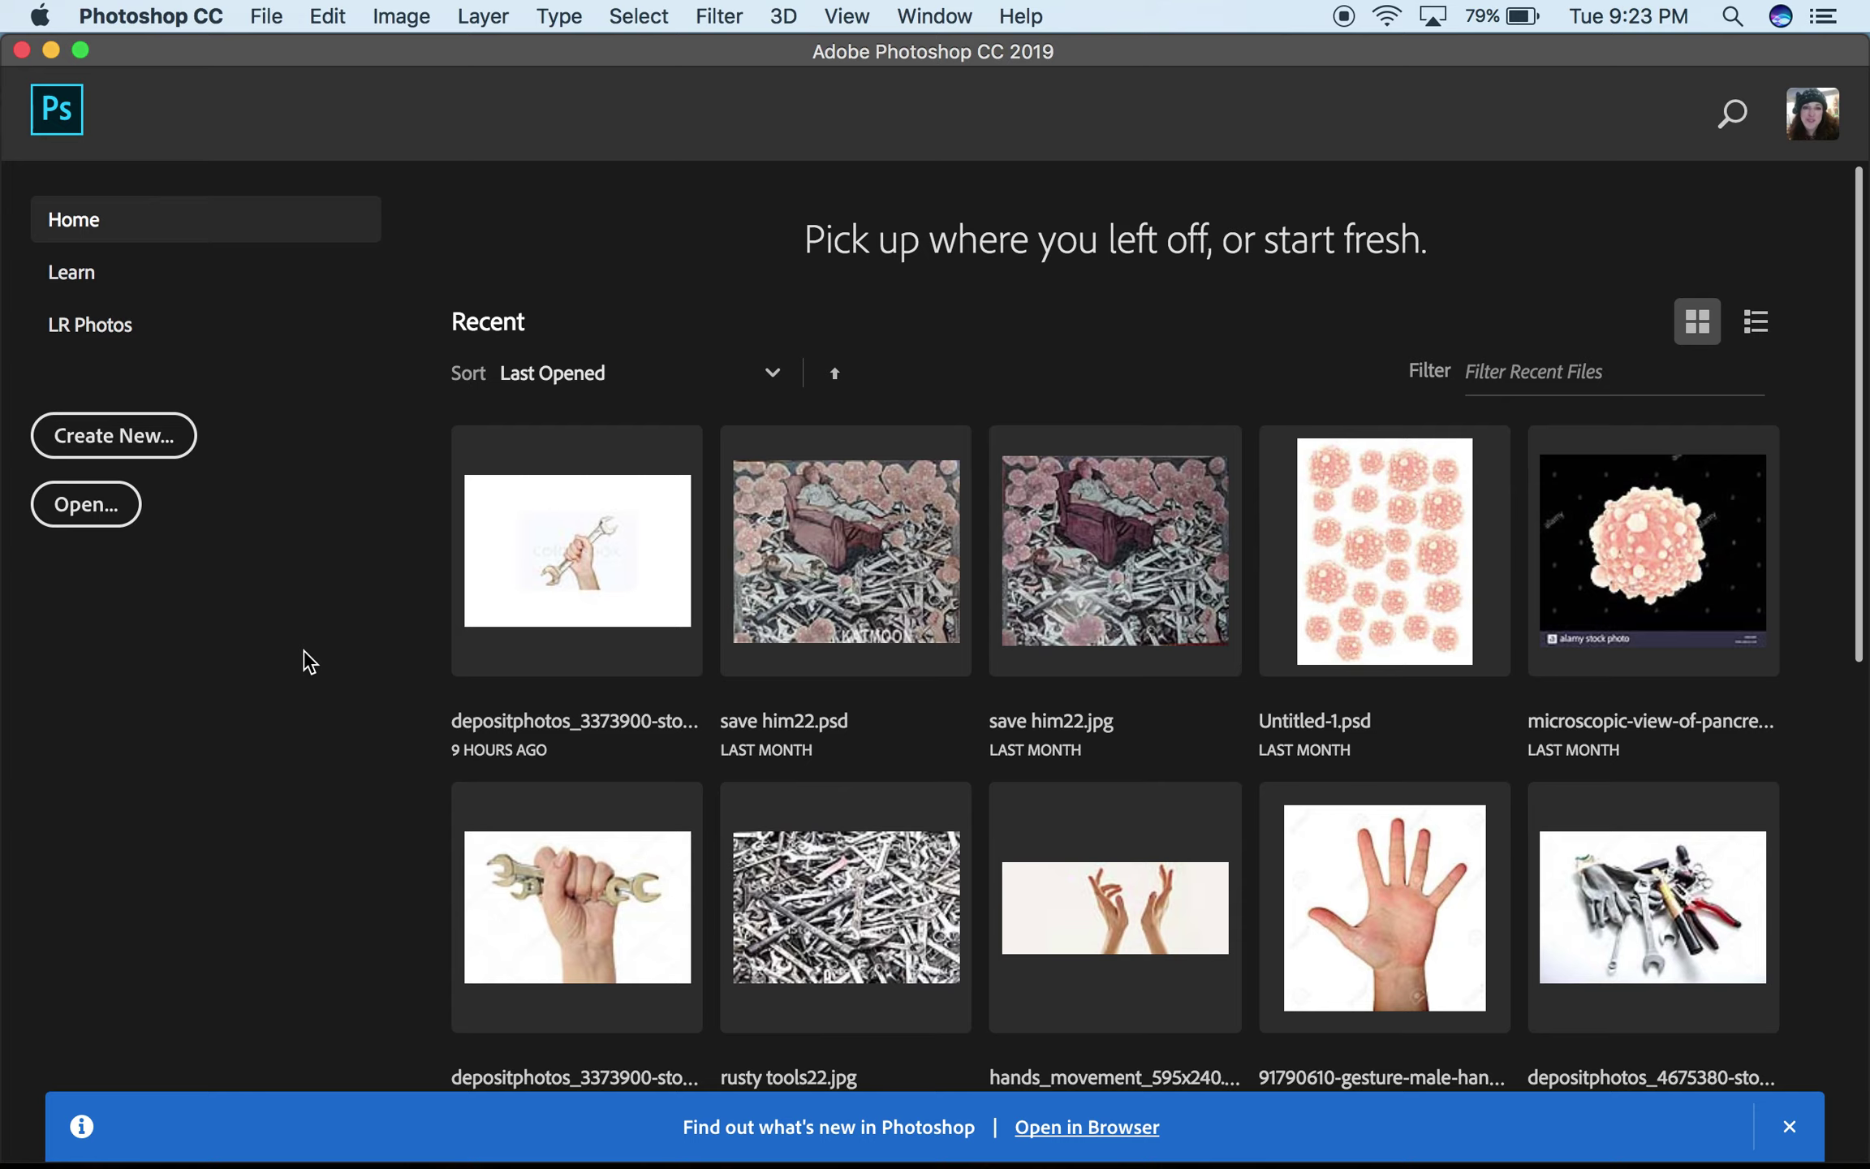
{"action": "left_click", "coordinate": [114, 443]}
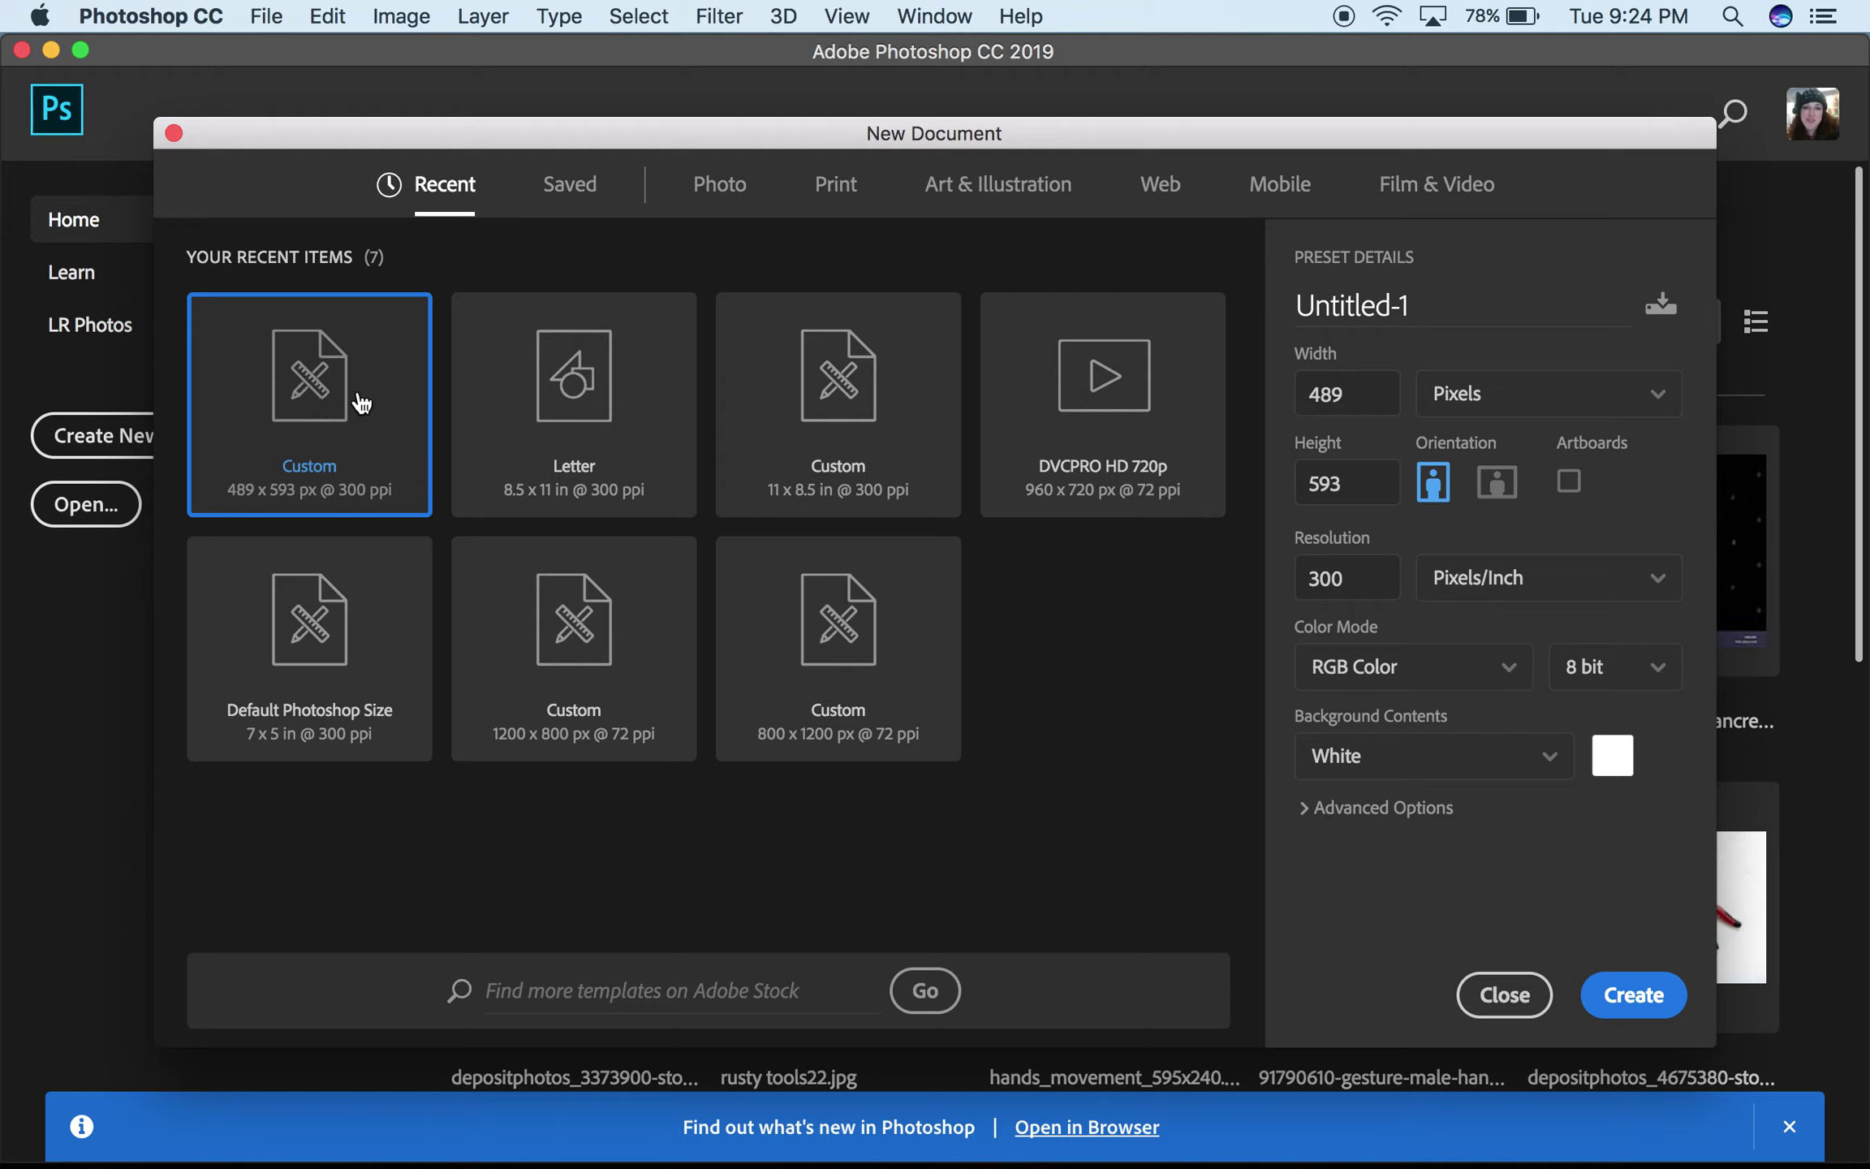
{"action": "left_click", "coordinate": [1497, 484]}
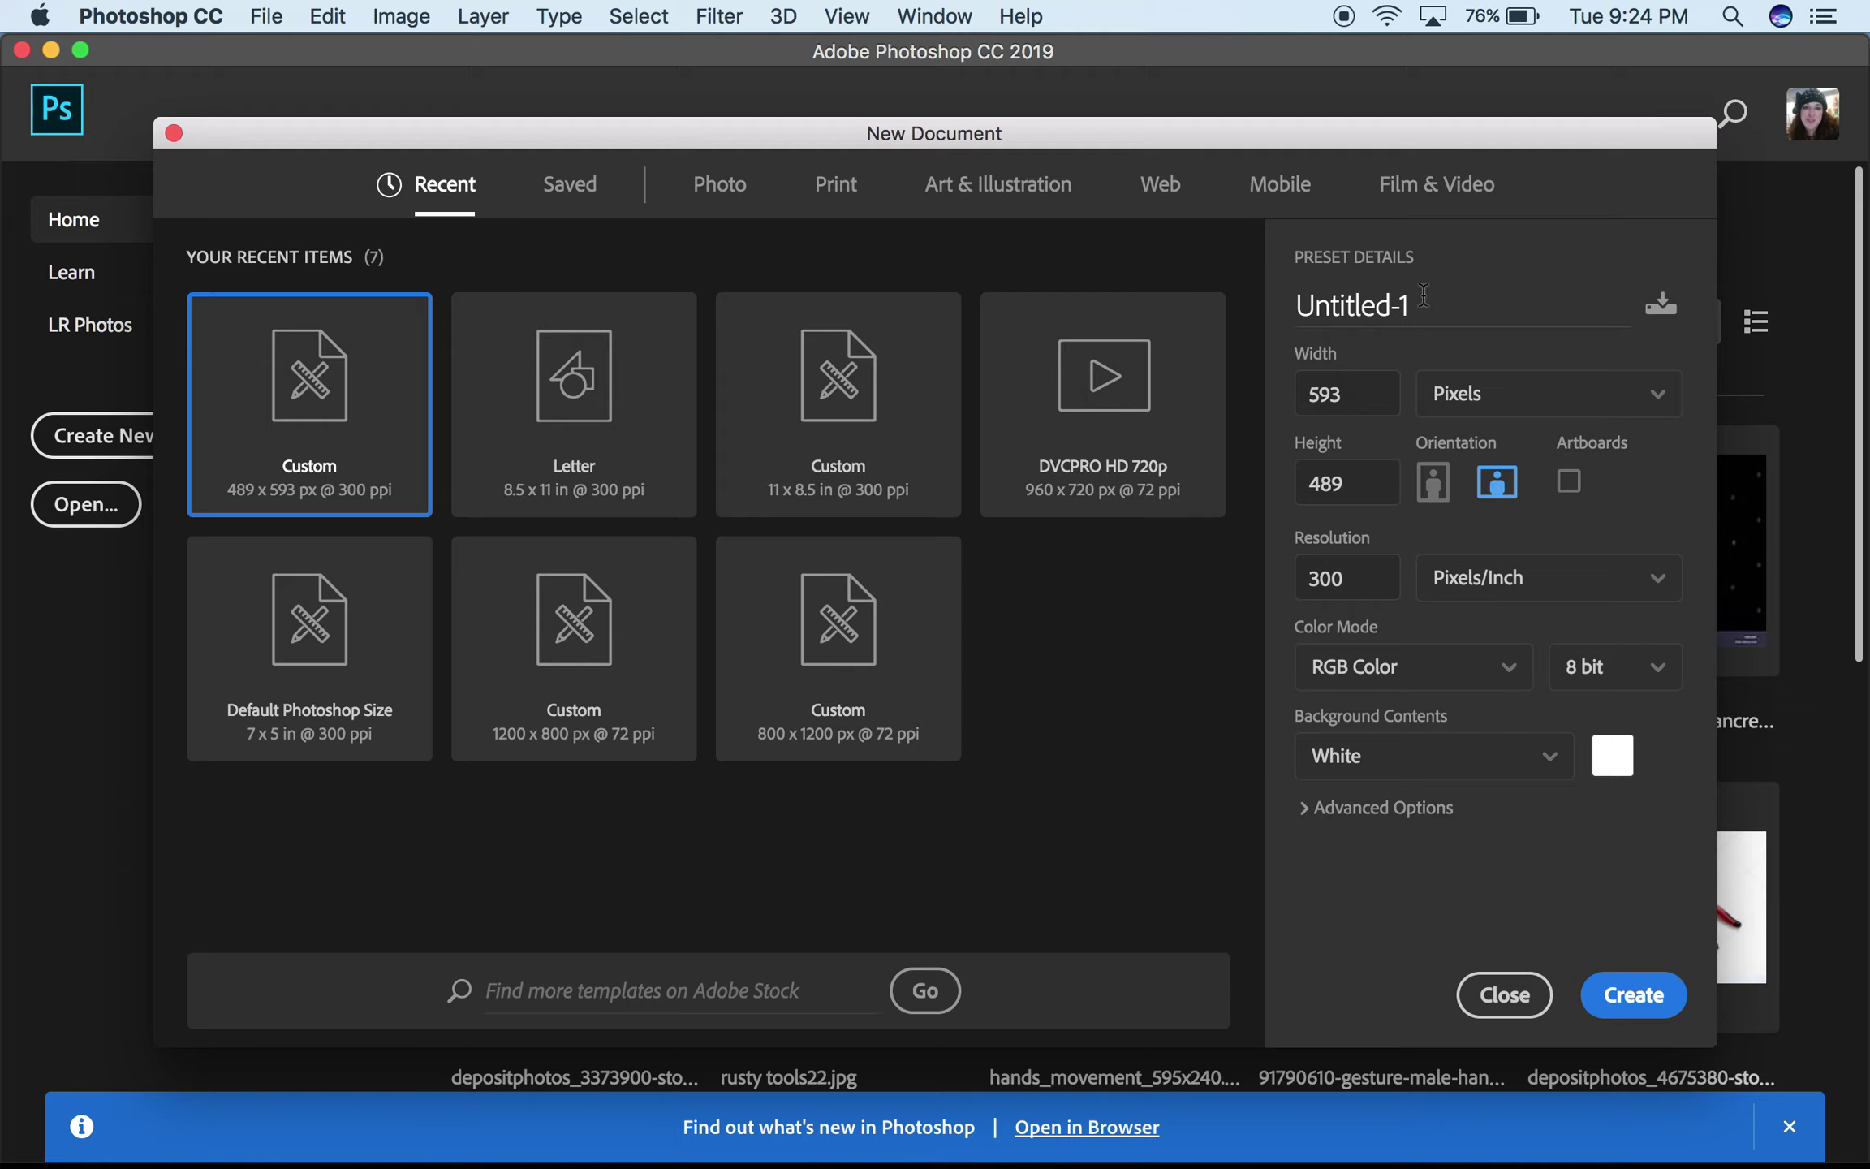
Step: Name the 593 × 489 px, 300 ppi document 'our first project' and create it
{"action": "left_click_drag", "start_coordinate": [1421, 302], "coordinate": [1218, 328]}
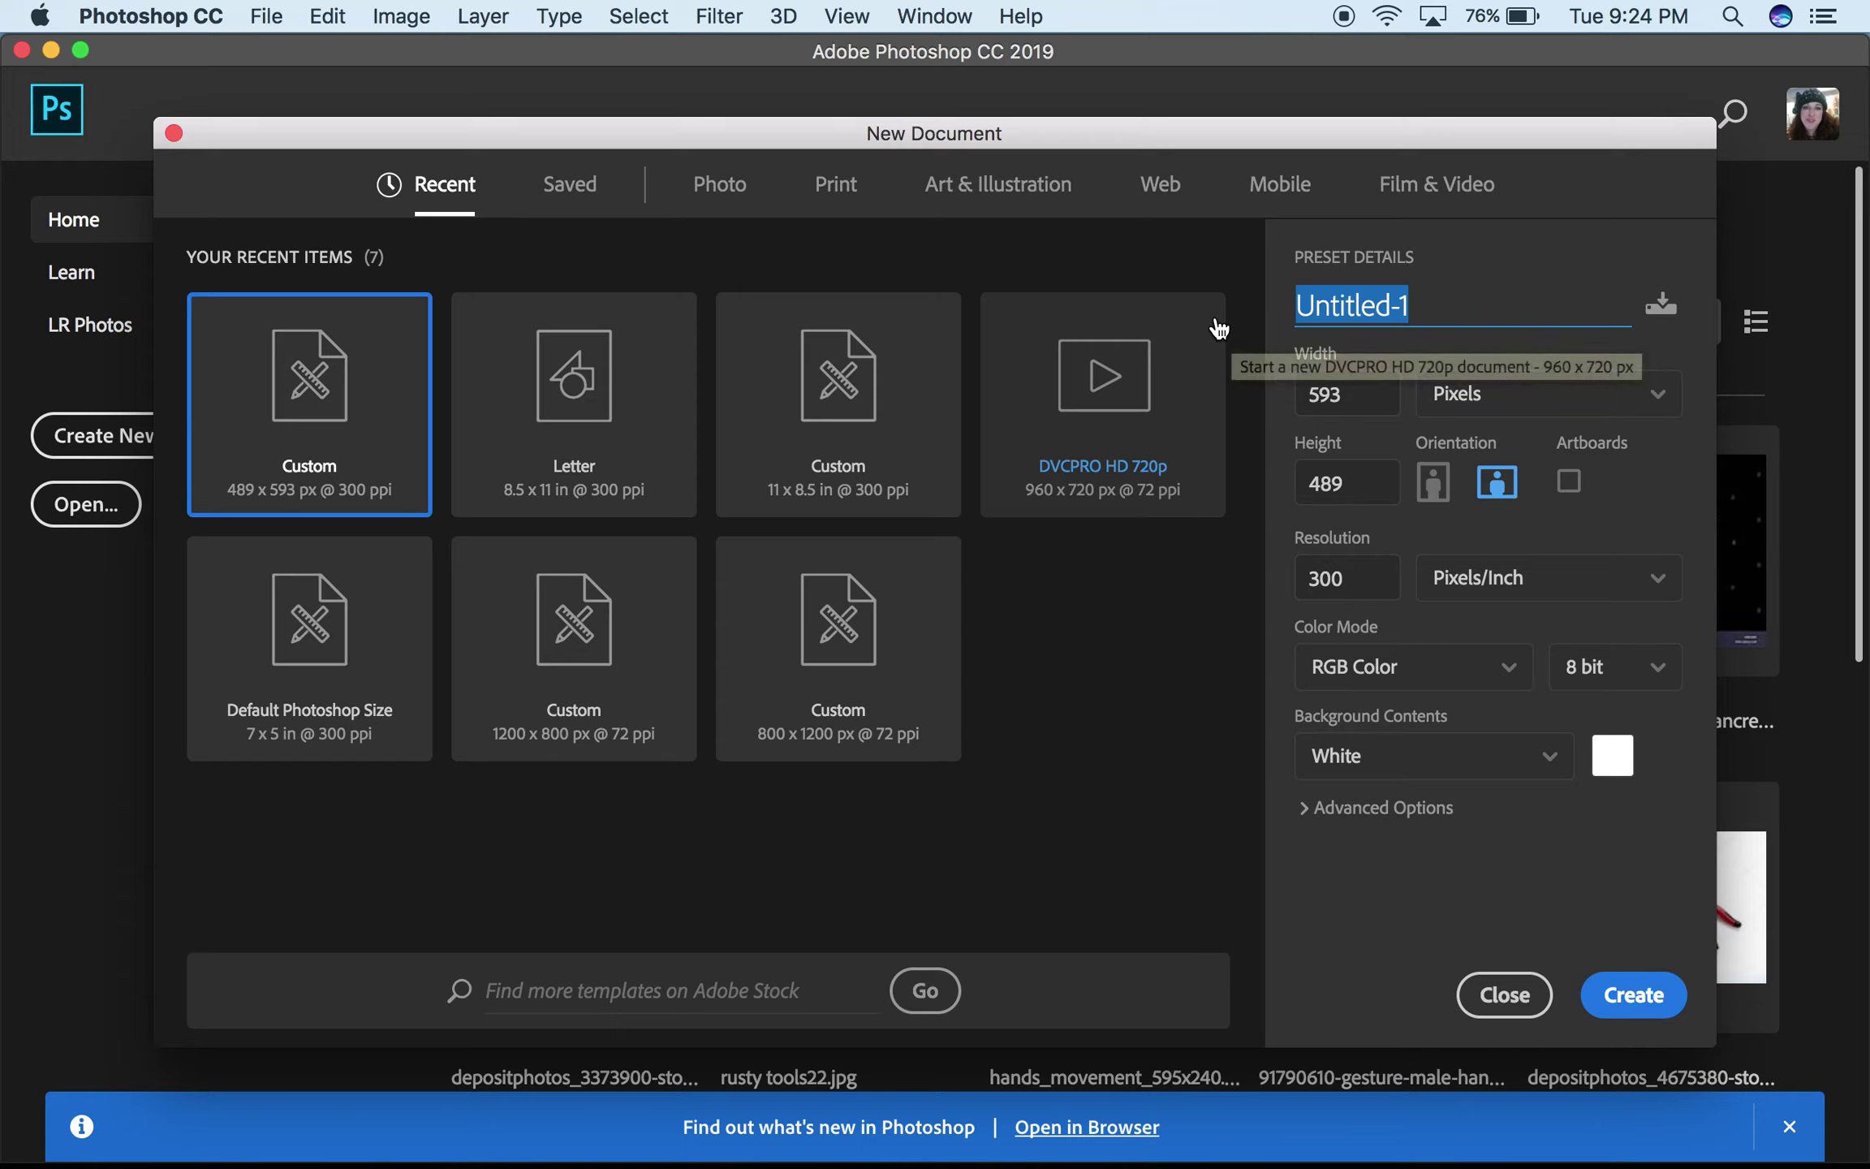
{"action": "type", "text": "our fir"}
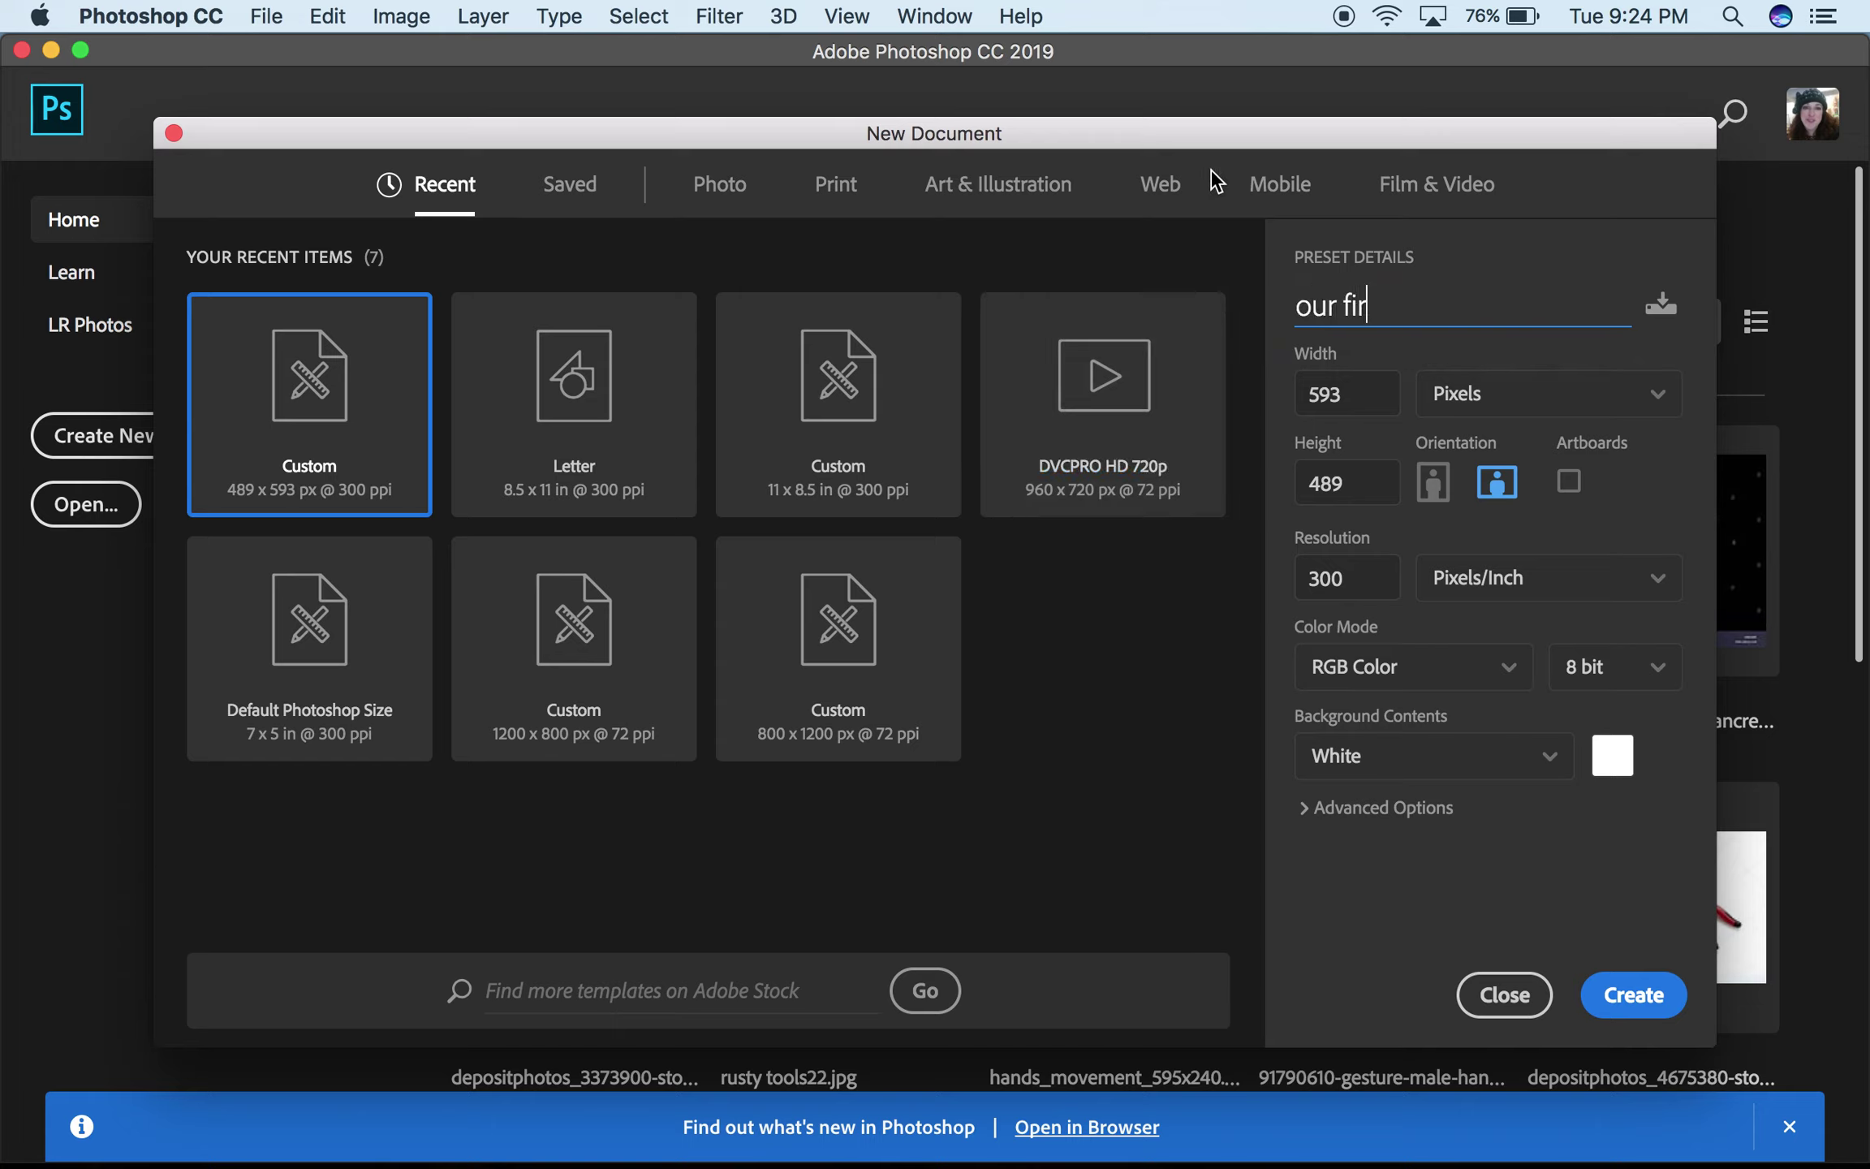
{"action": "type", "text": "st project"}
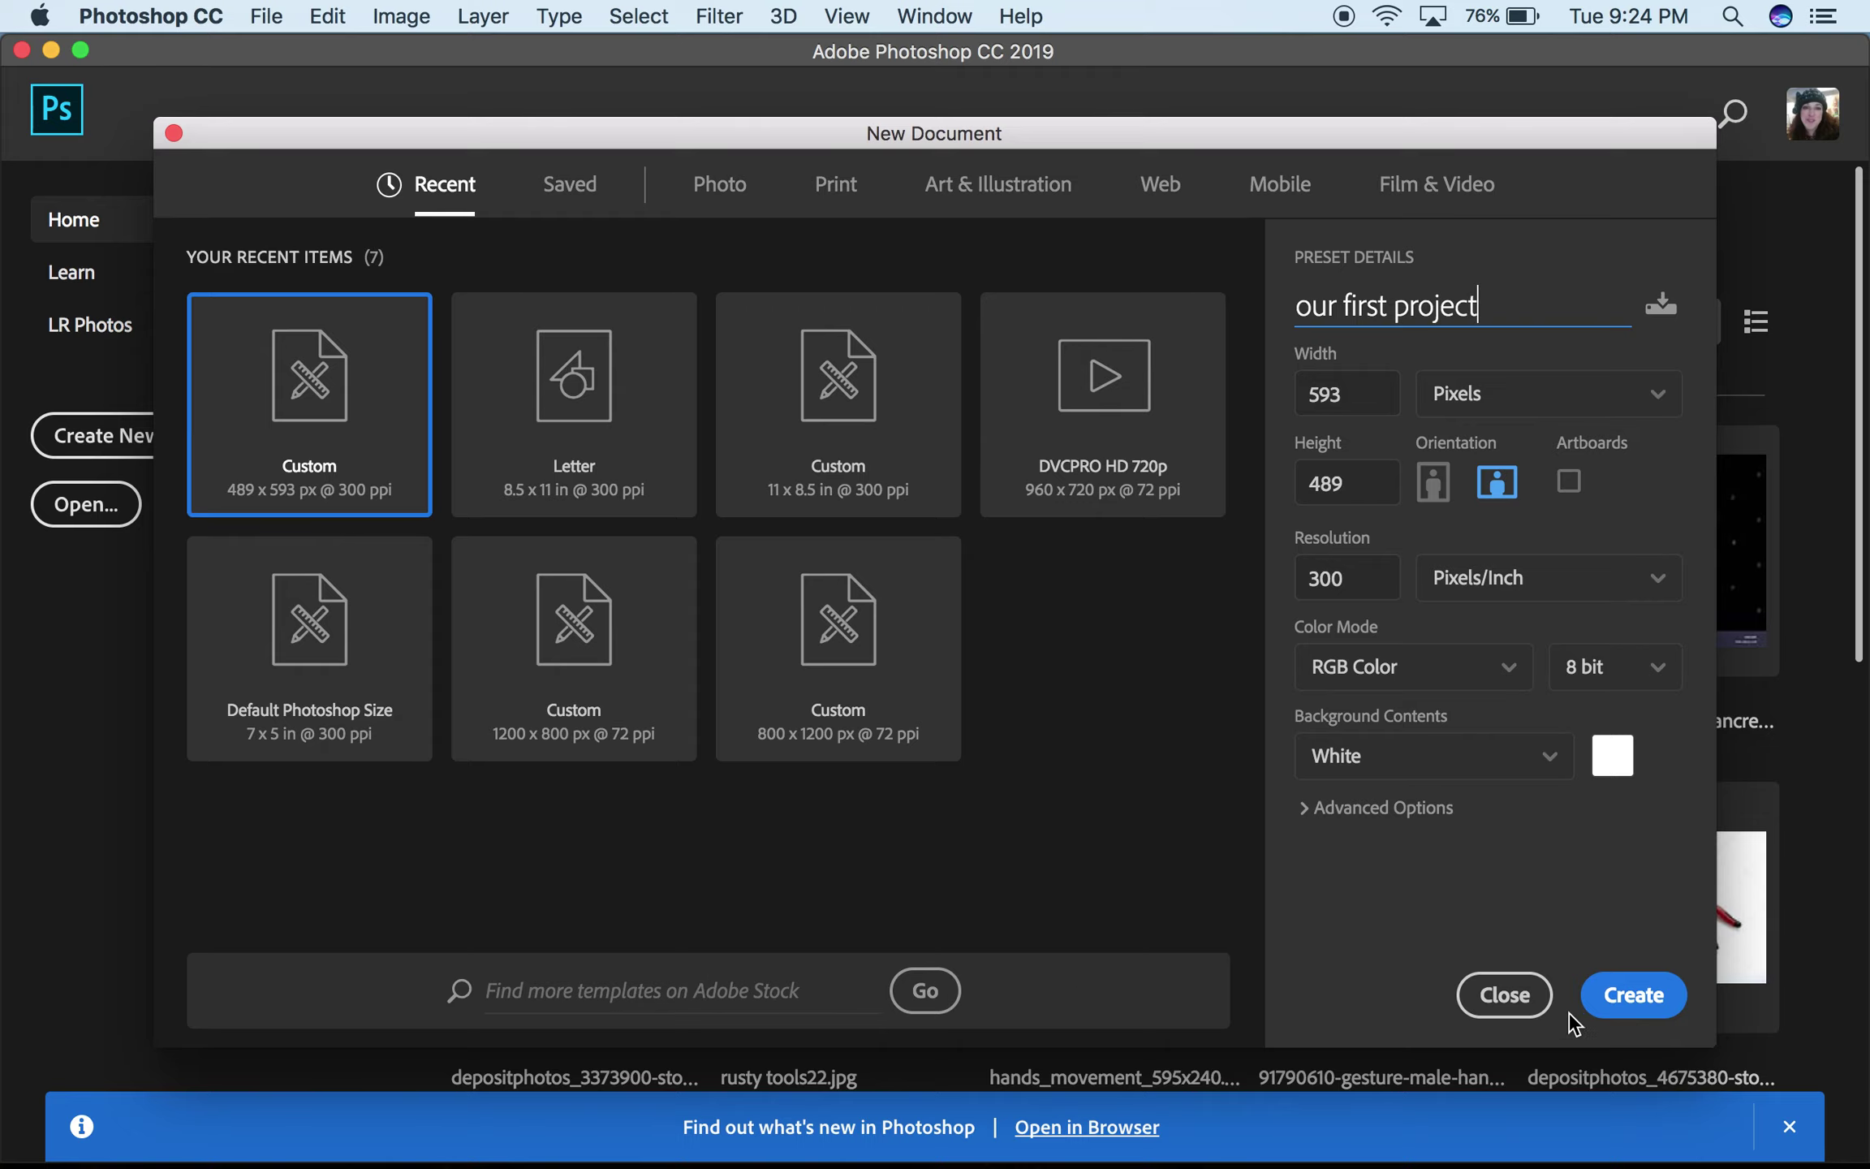
{"action": "left_click", "coordinate": [1636, 999]}
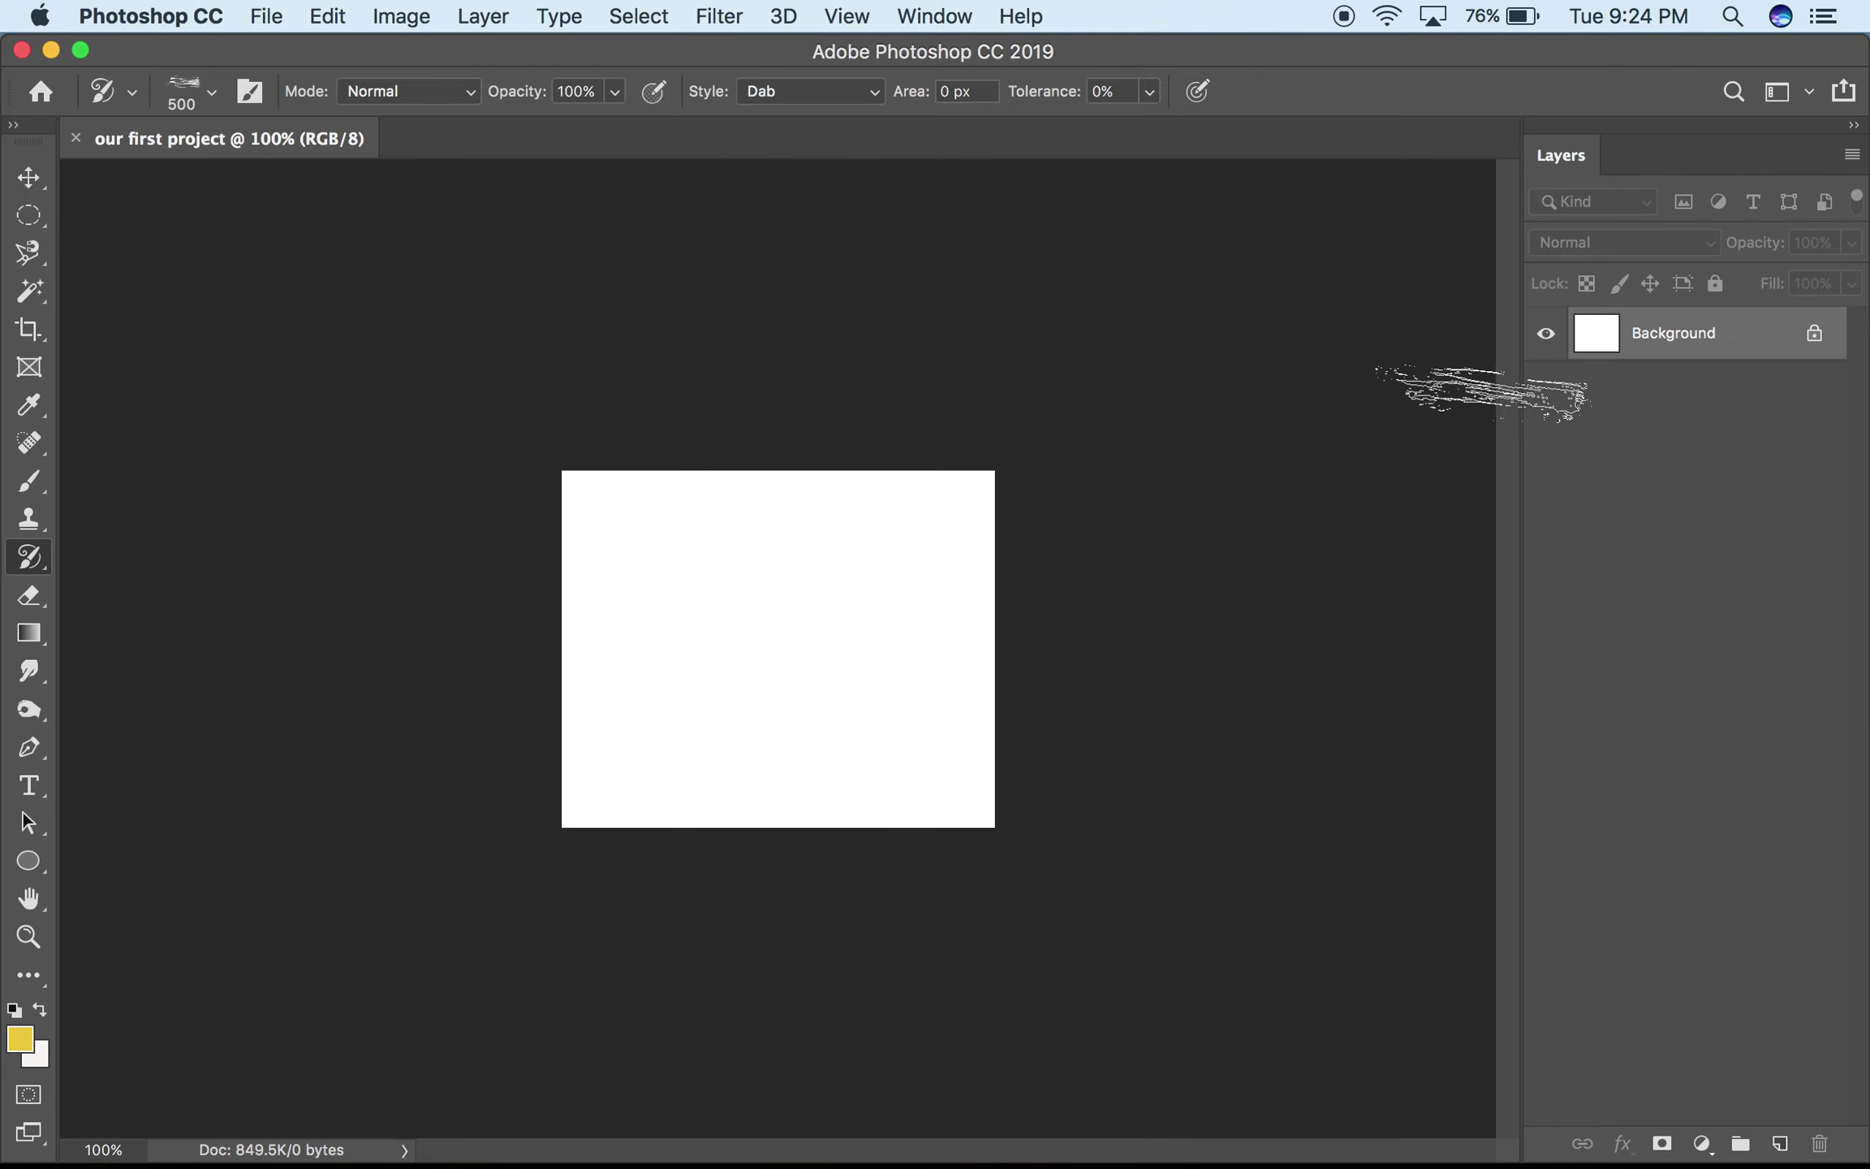
Step: Convert the locked Background into an unlocked regular layer named Layer 0
{"action": "left_click", "coordinate": [29, 177]}
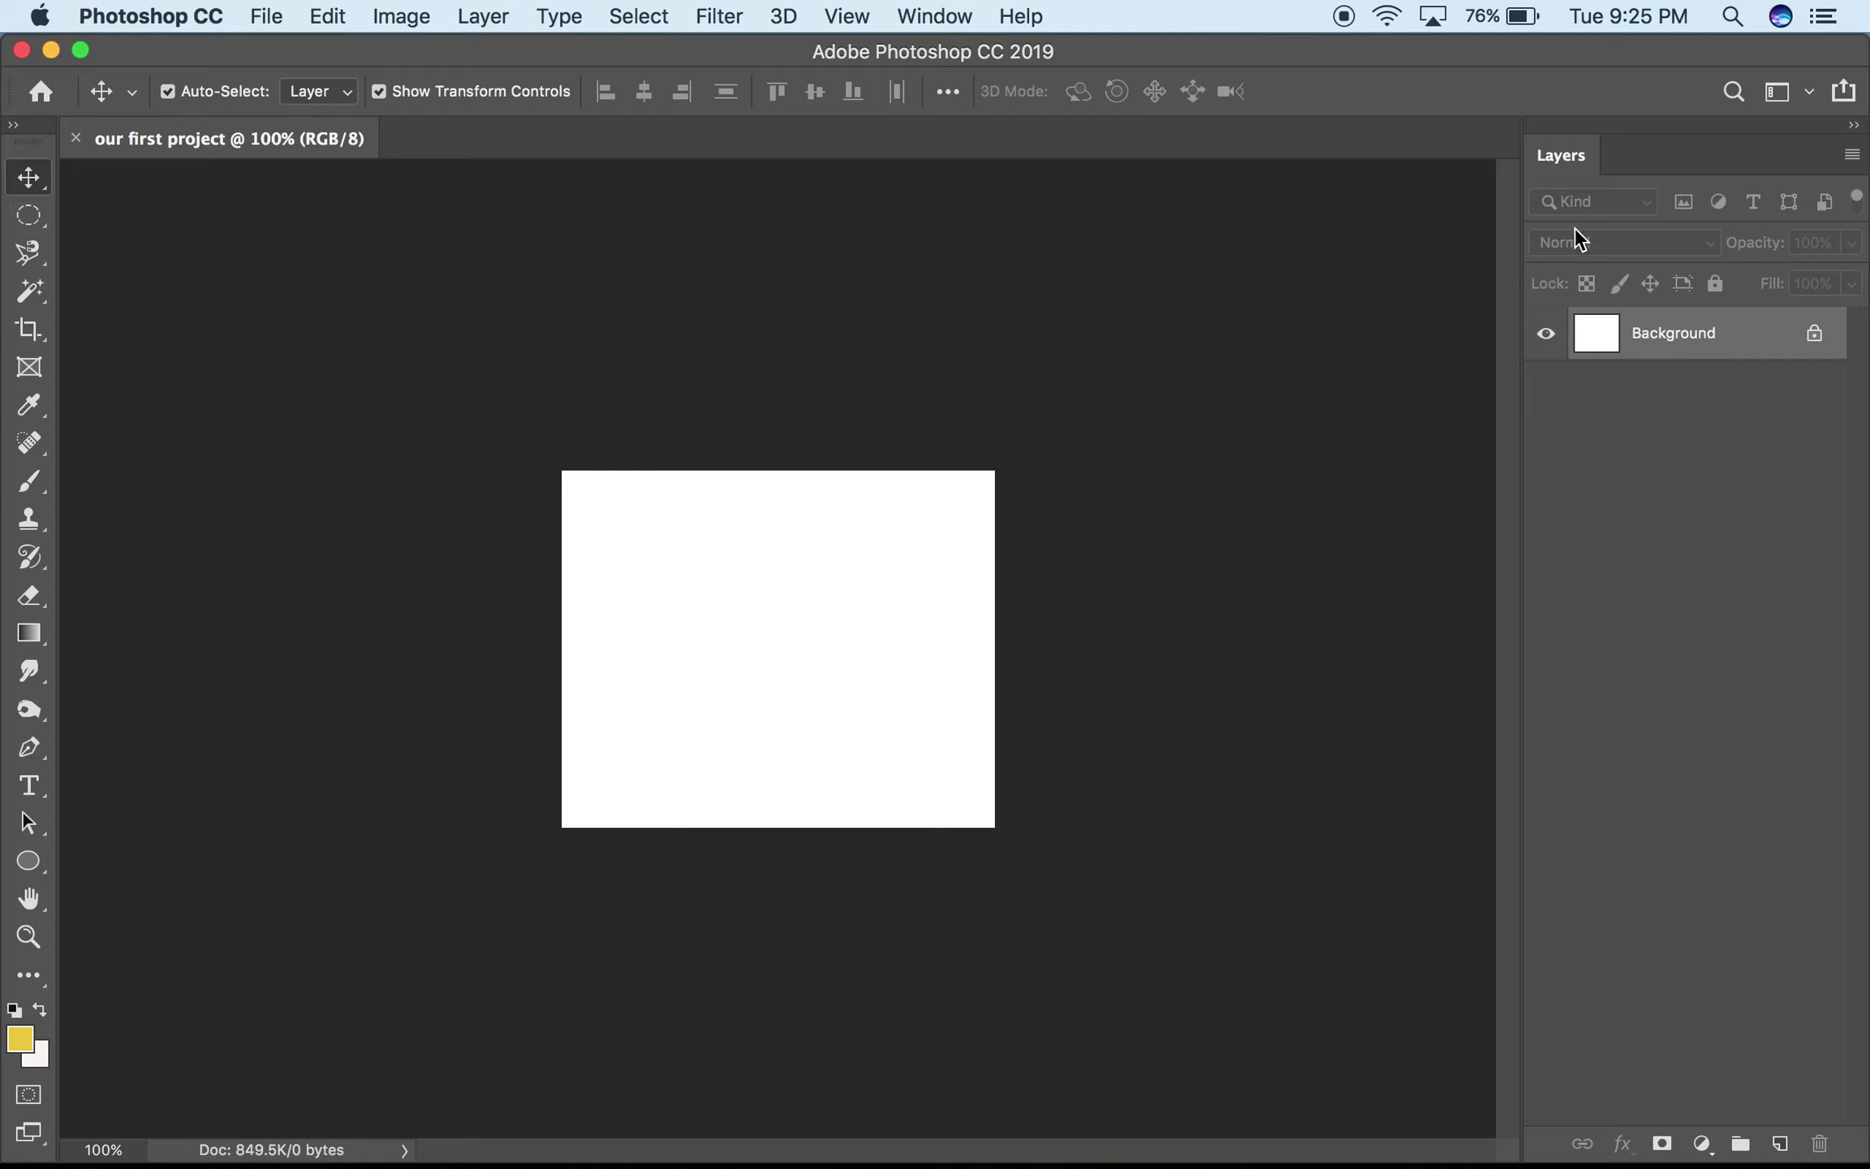
{"action": "double_click", "coordinate": [1743, 335]}
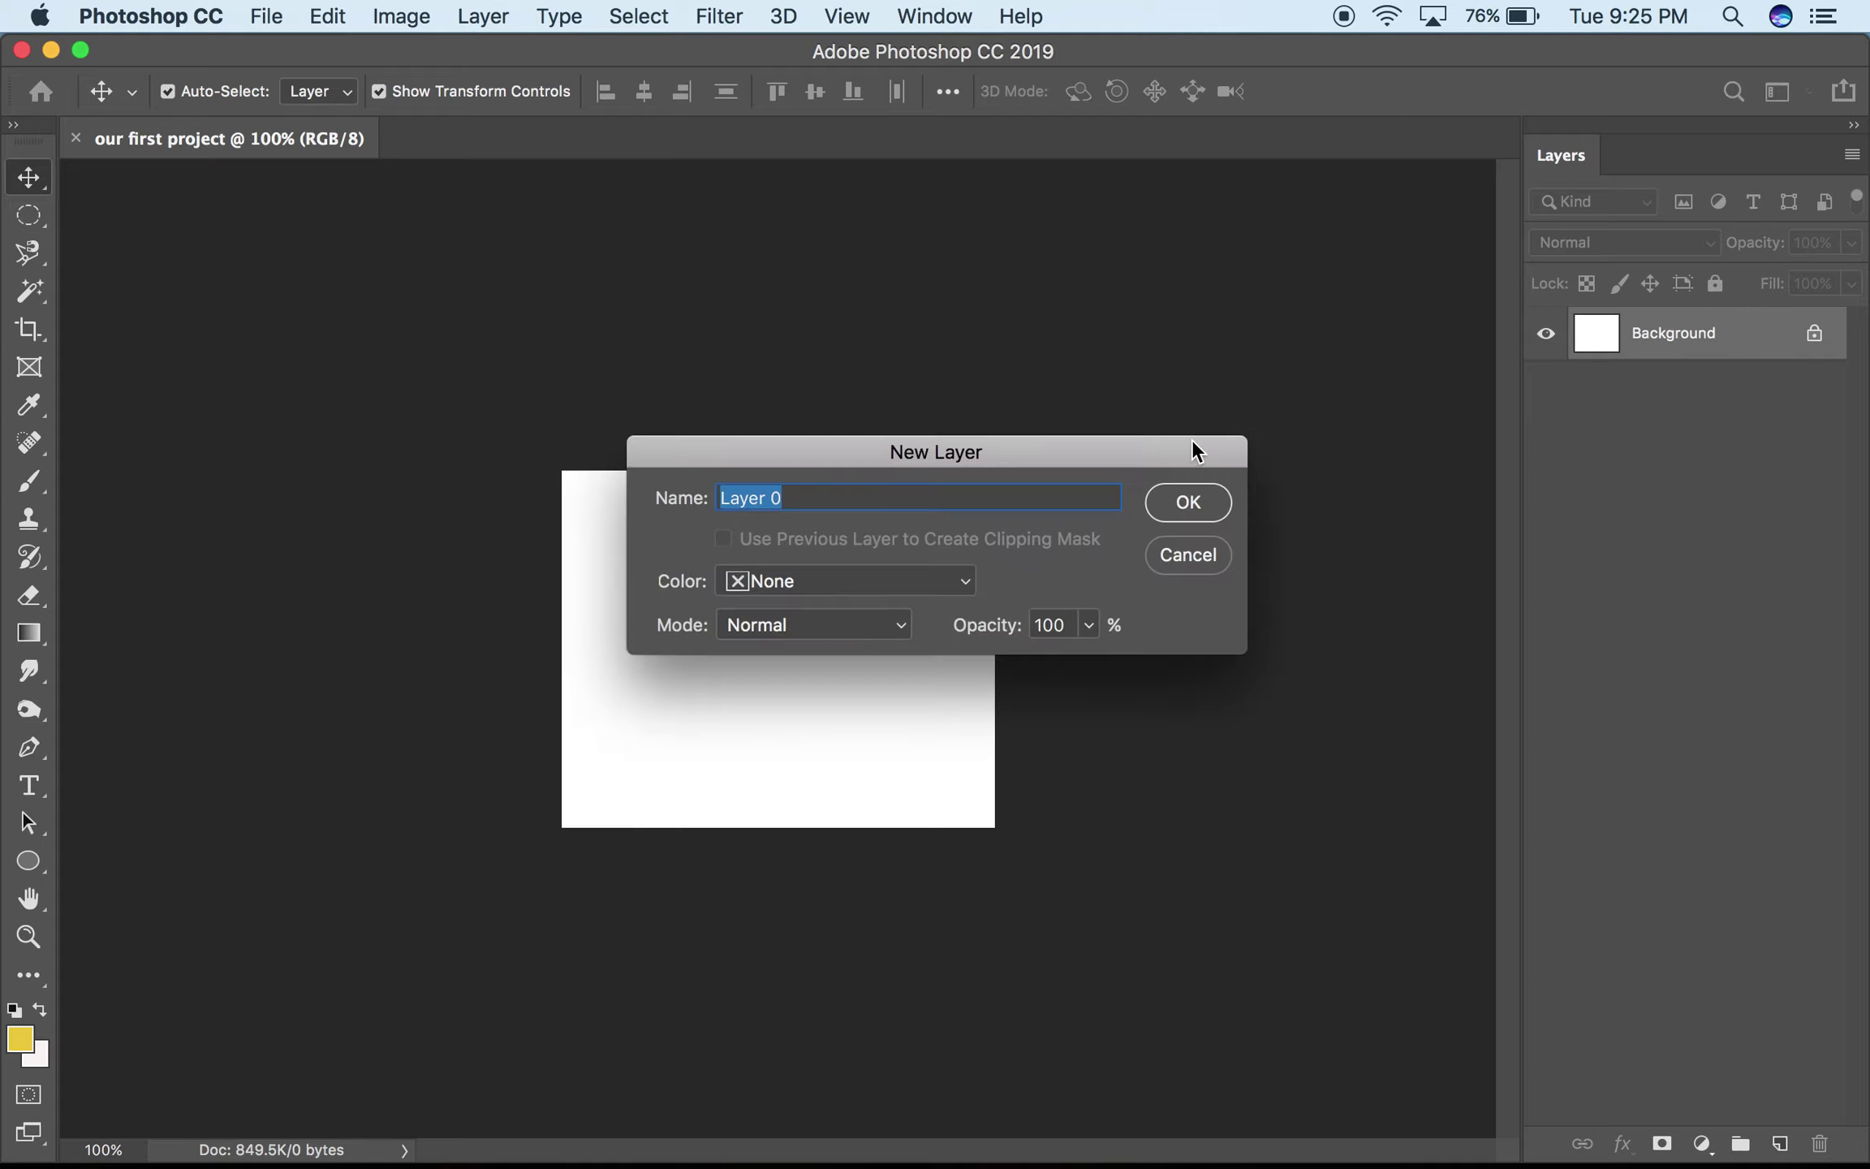
{"action": "left_click", "coordinate": [1188, 502]}
{"action": "left_click", "coordinate": [1715, 284]}
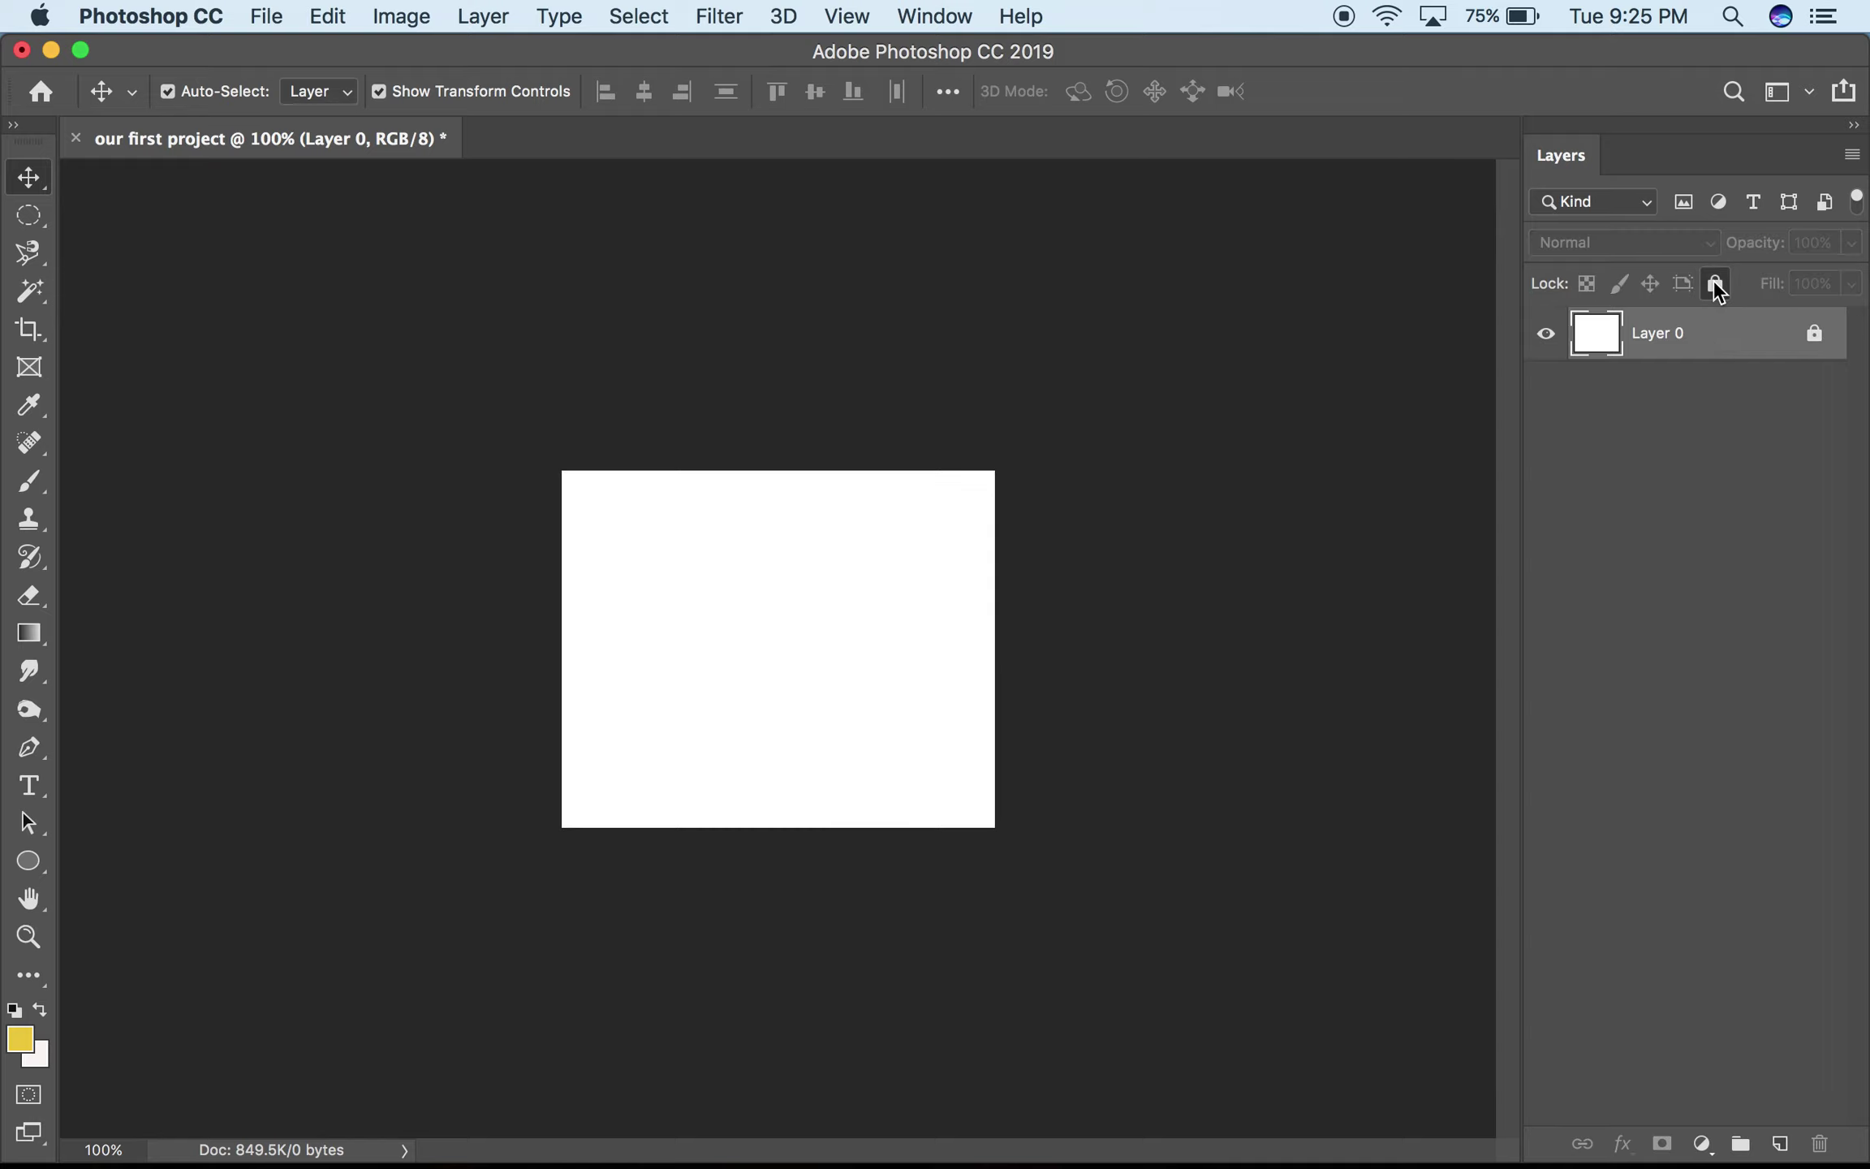
{"action": "left_click", "coordinate": [1715, 284]}
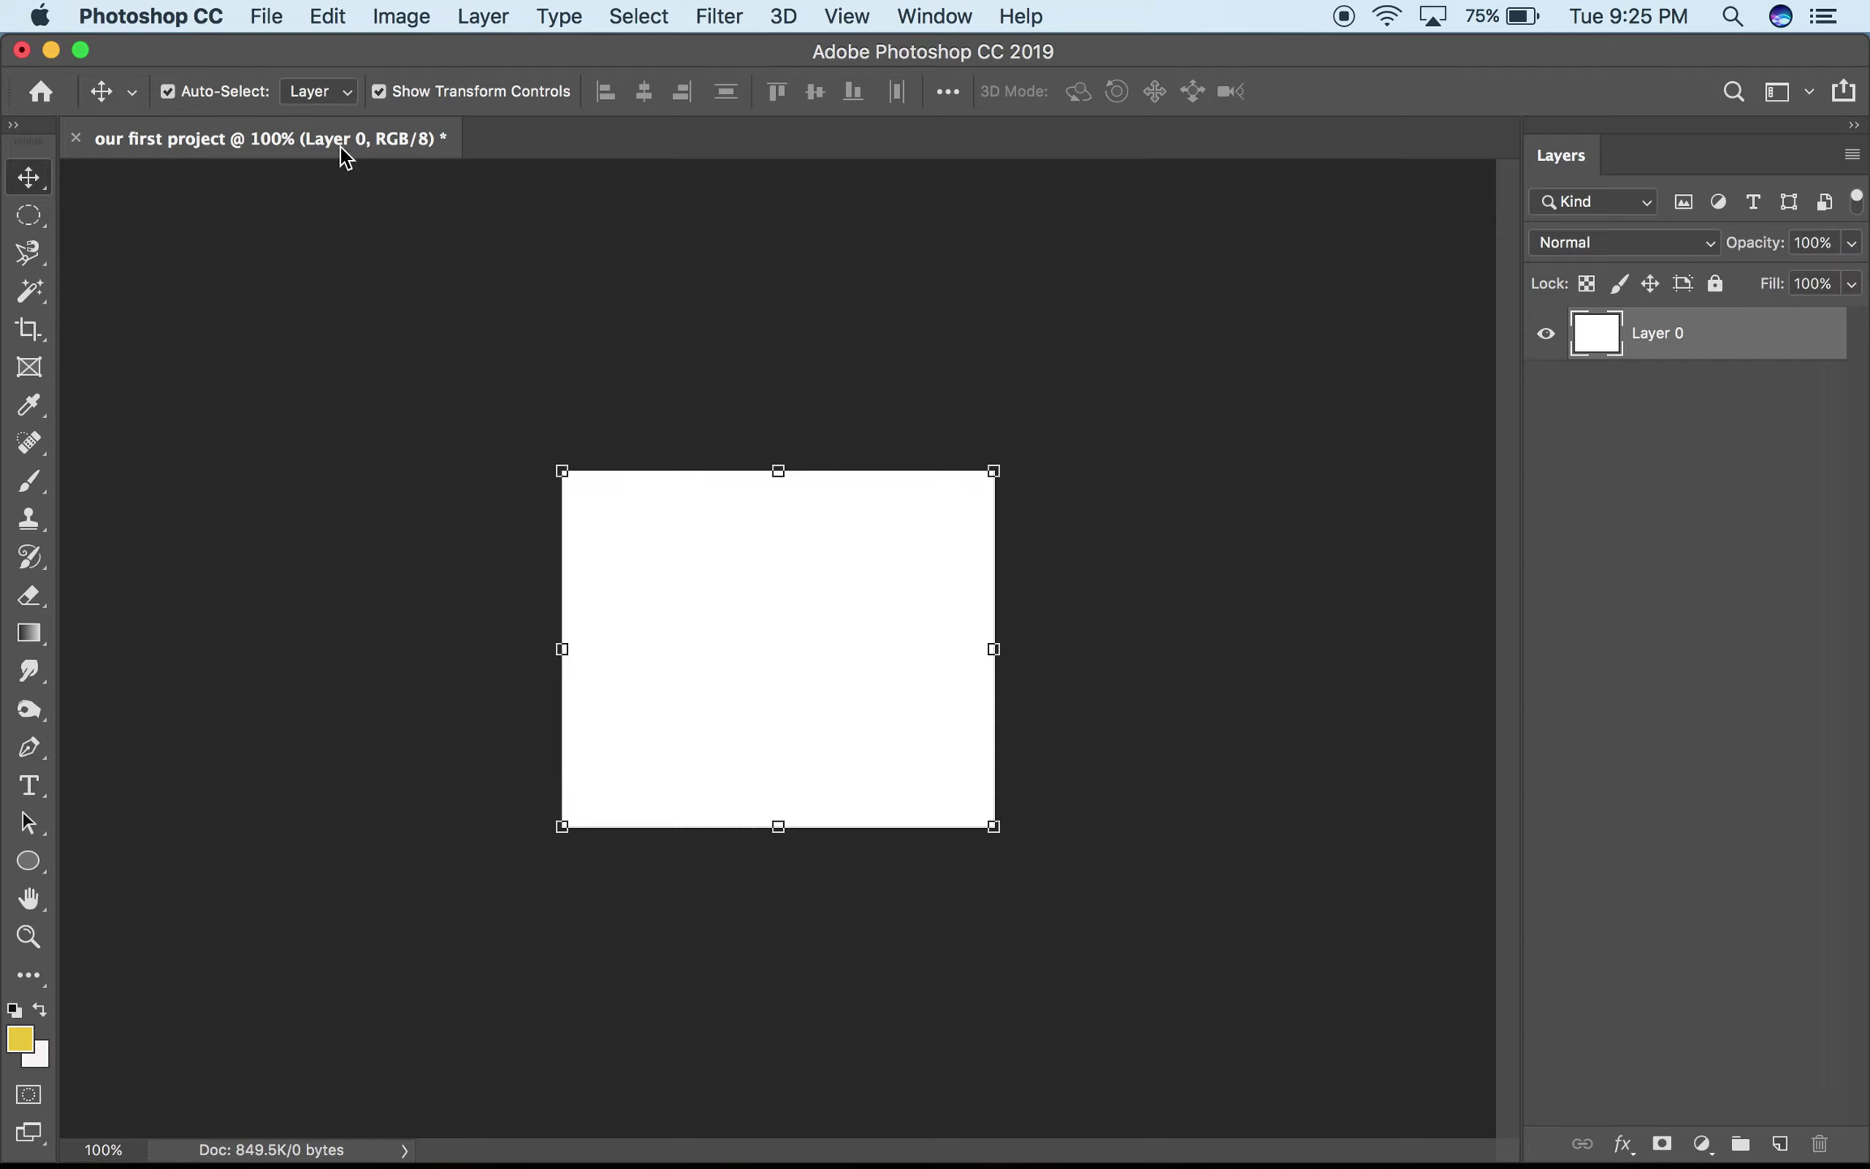
{"action": "left_click", "coordinate": [332, 401]}
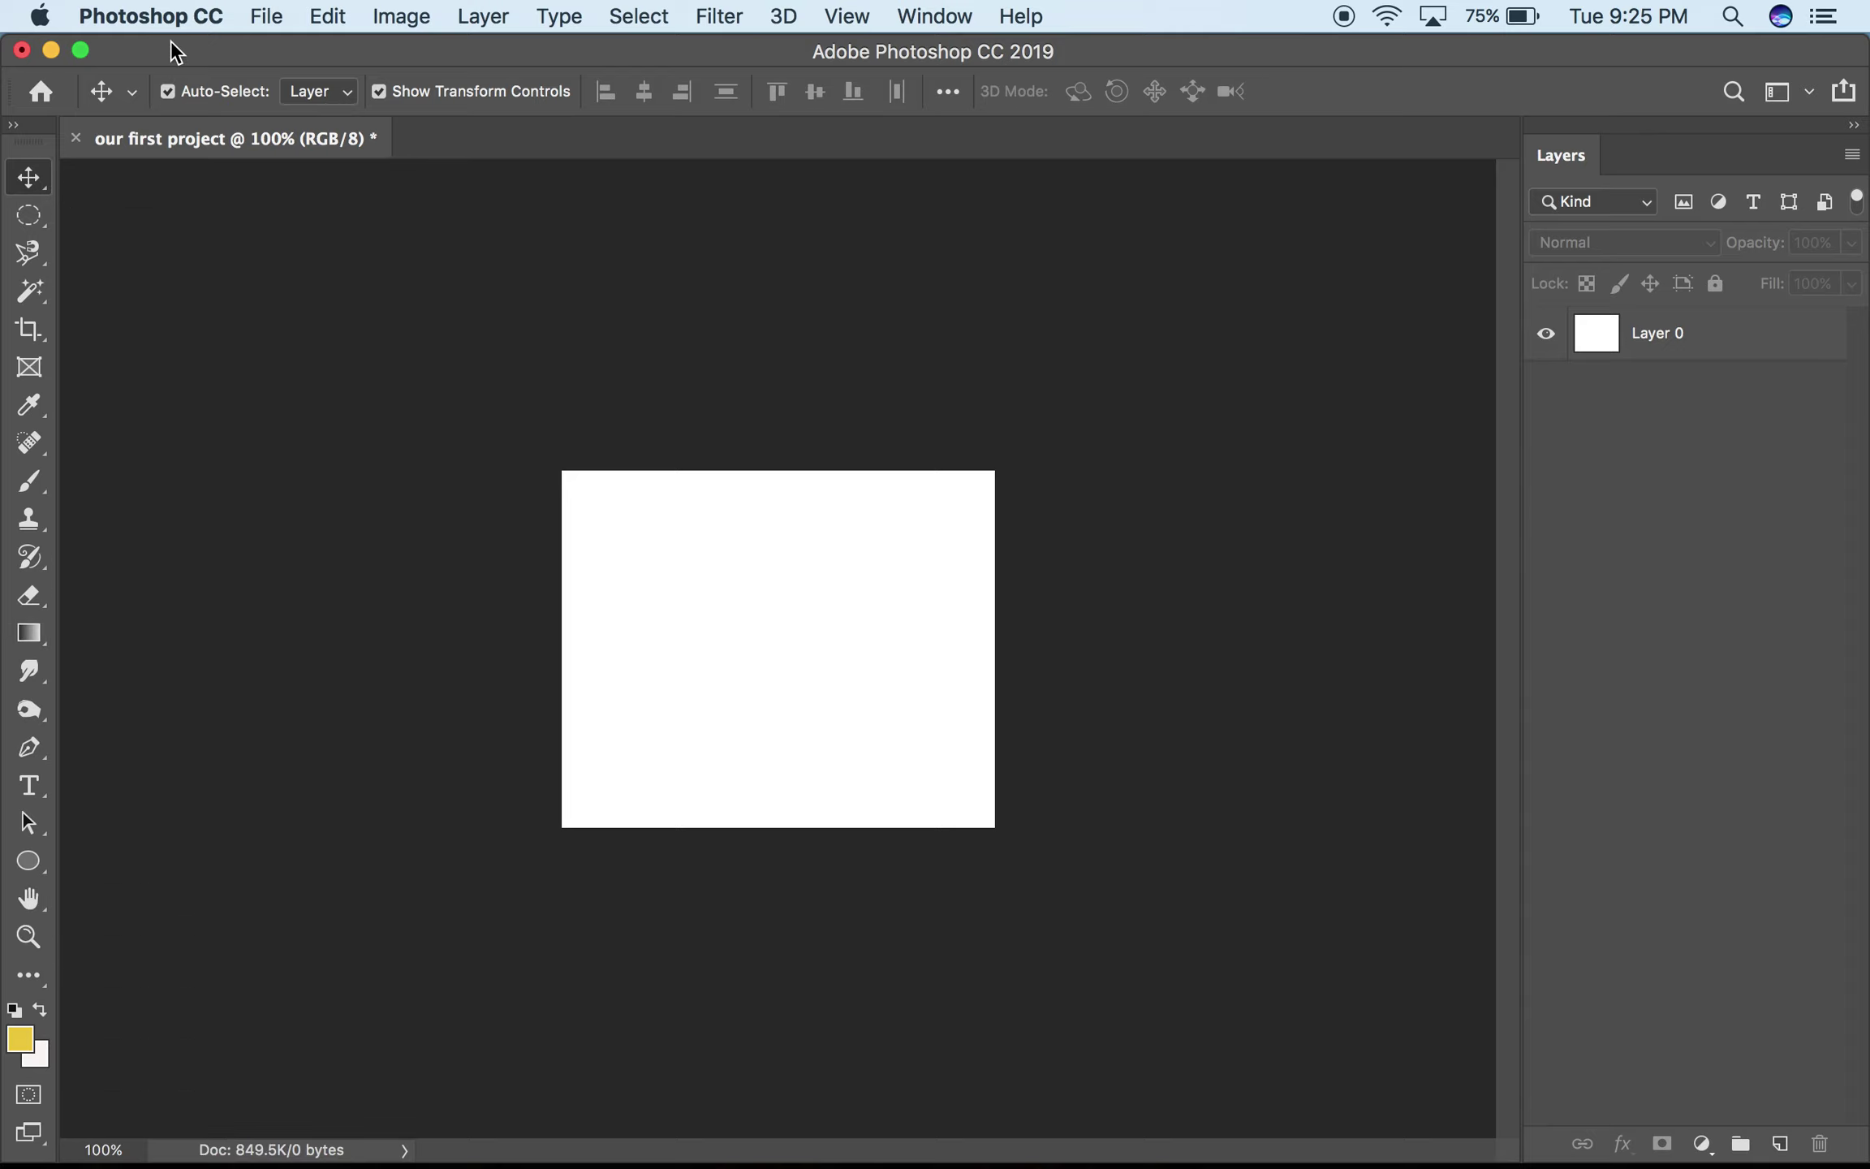
{"action": "left_click", "coordinate": [267, 16]}
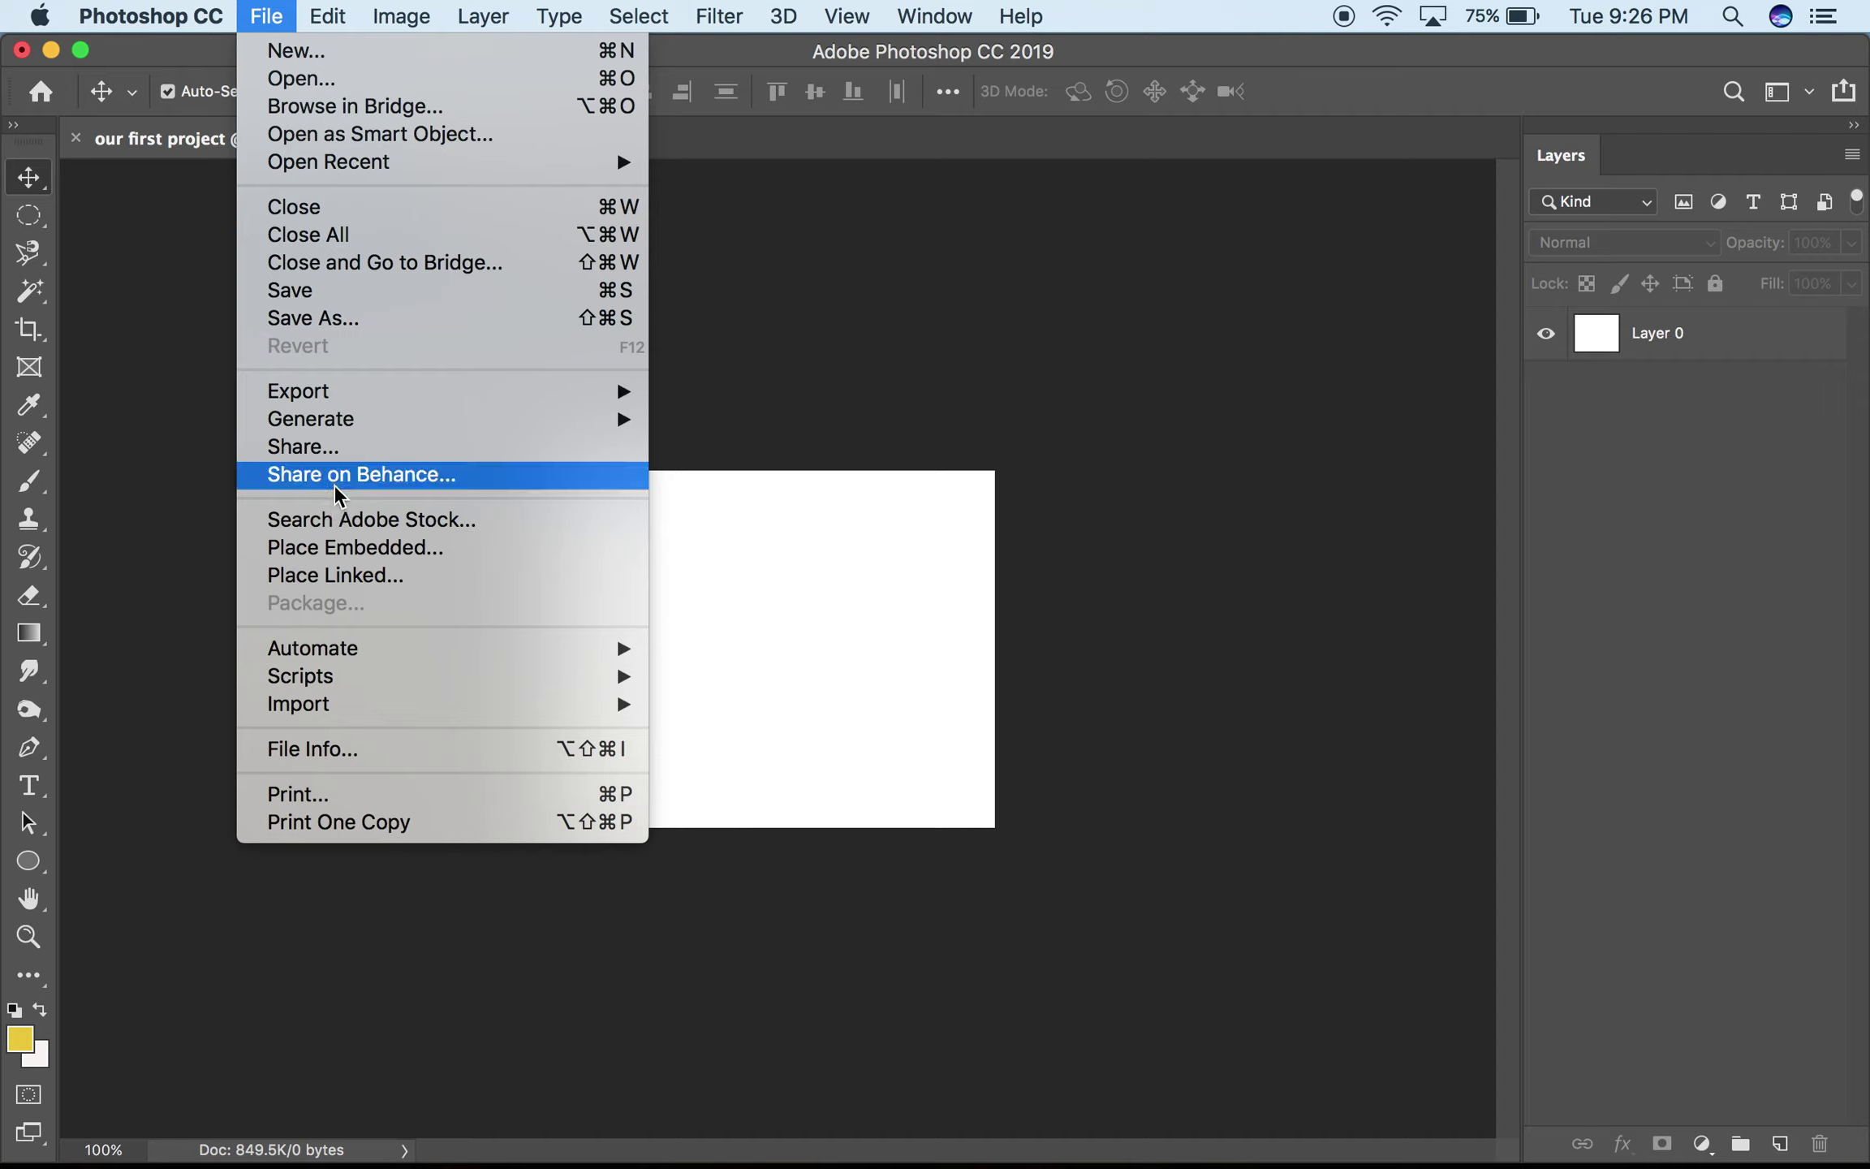
Step: Place Embedded the Desktop photo 'pile of toos.jpg' as a new layer above Layer 0
{"action": "mouse_move", "coordinate": [341, 432]}
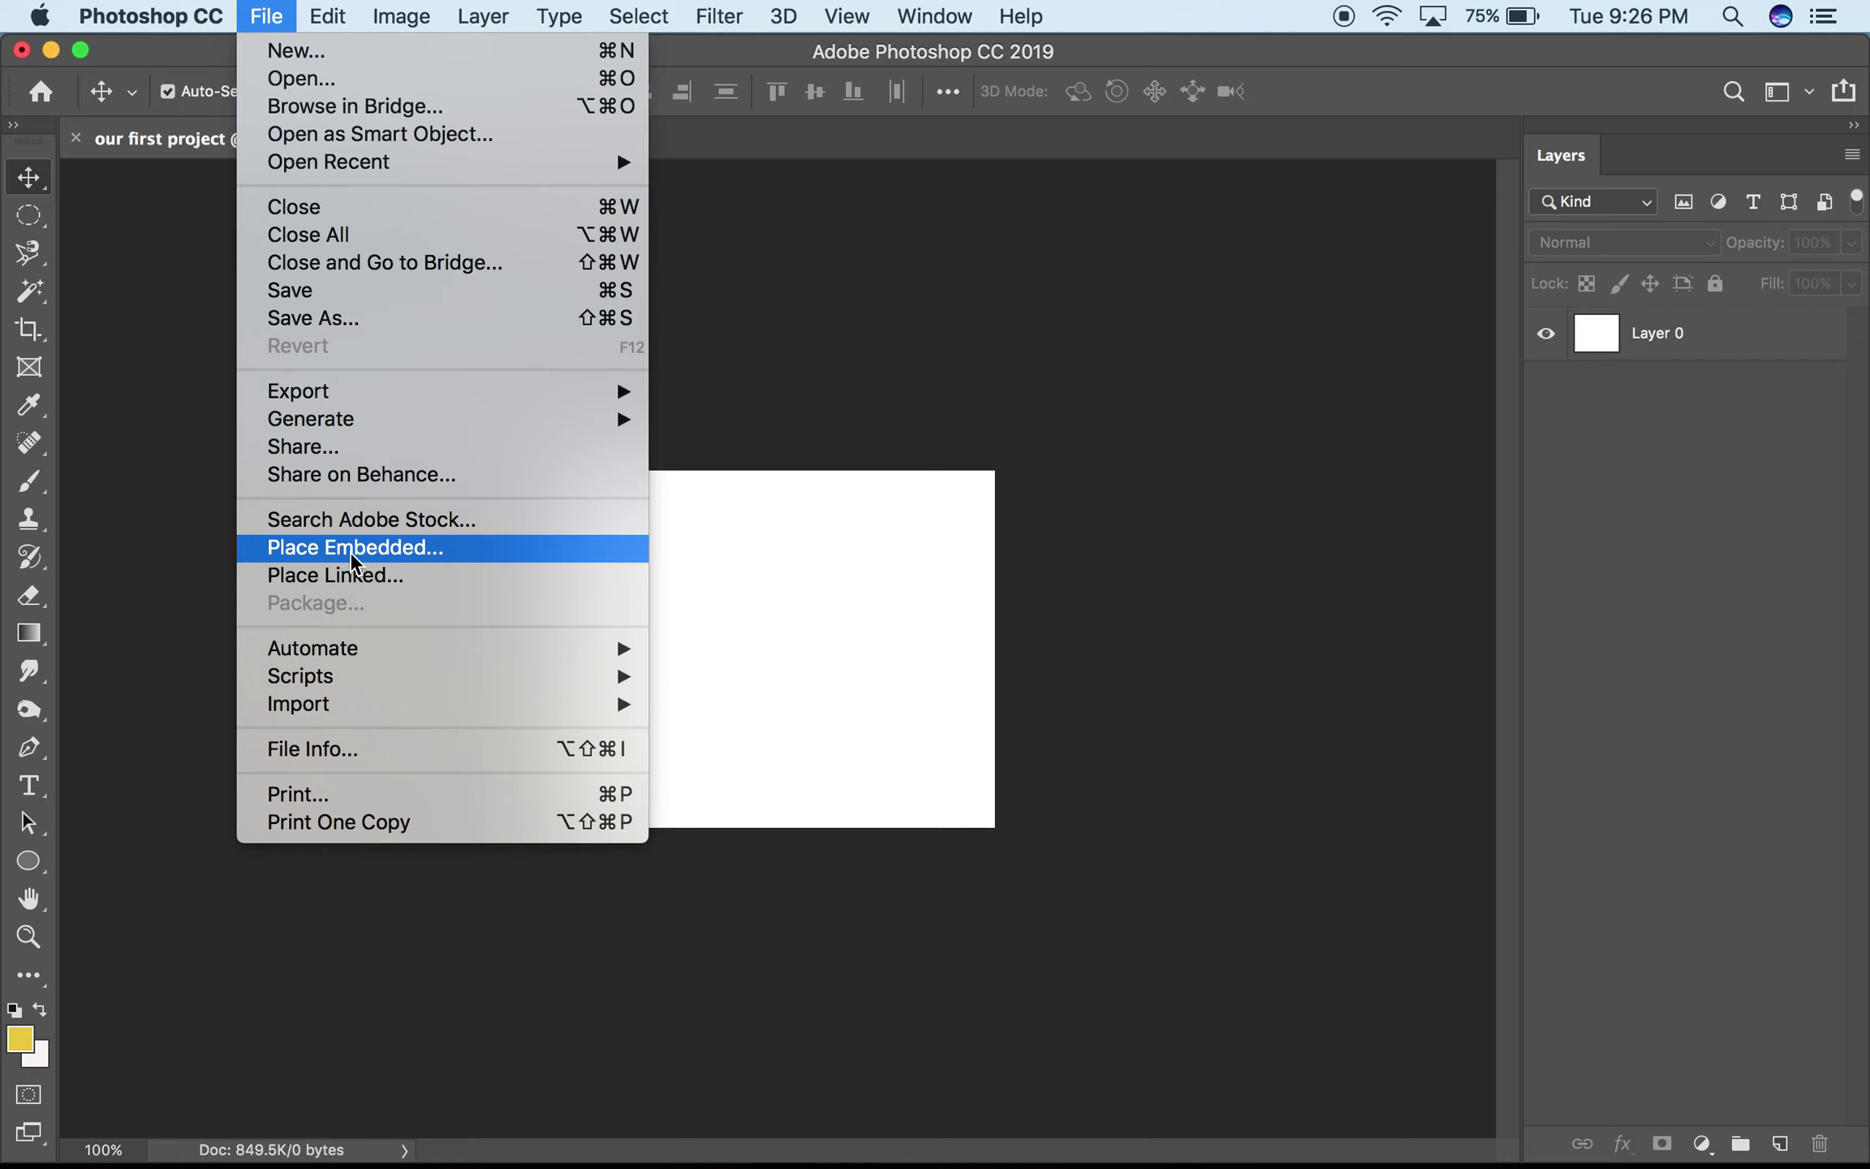
{"action": "left_click", "coordinate": [351, 575]}
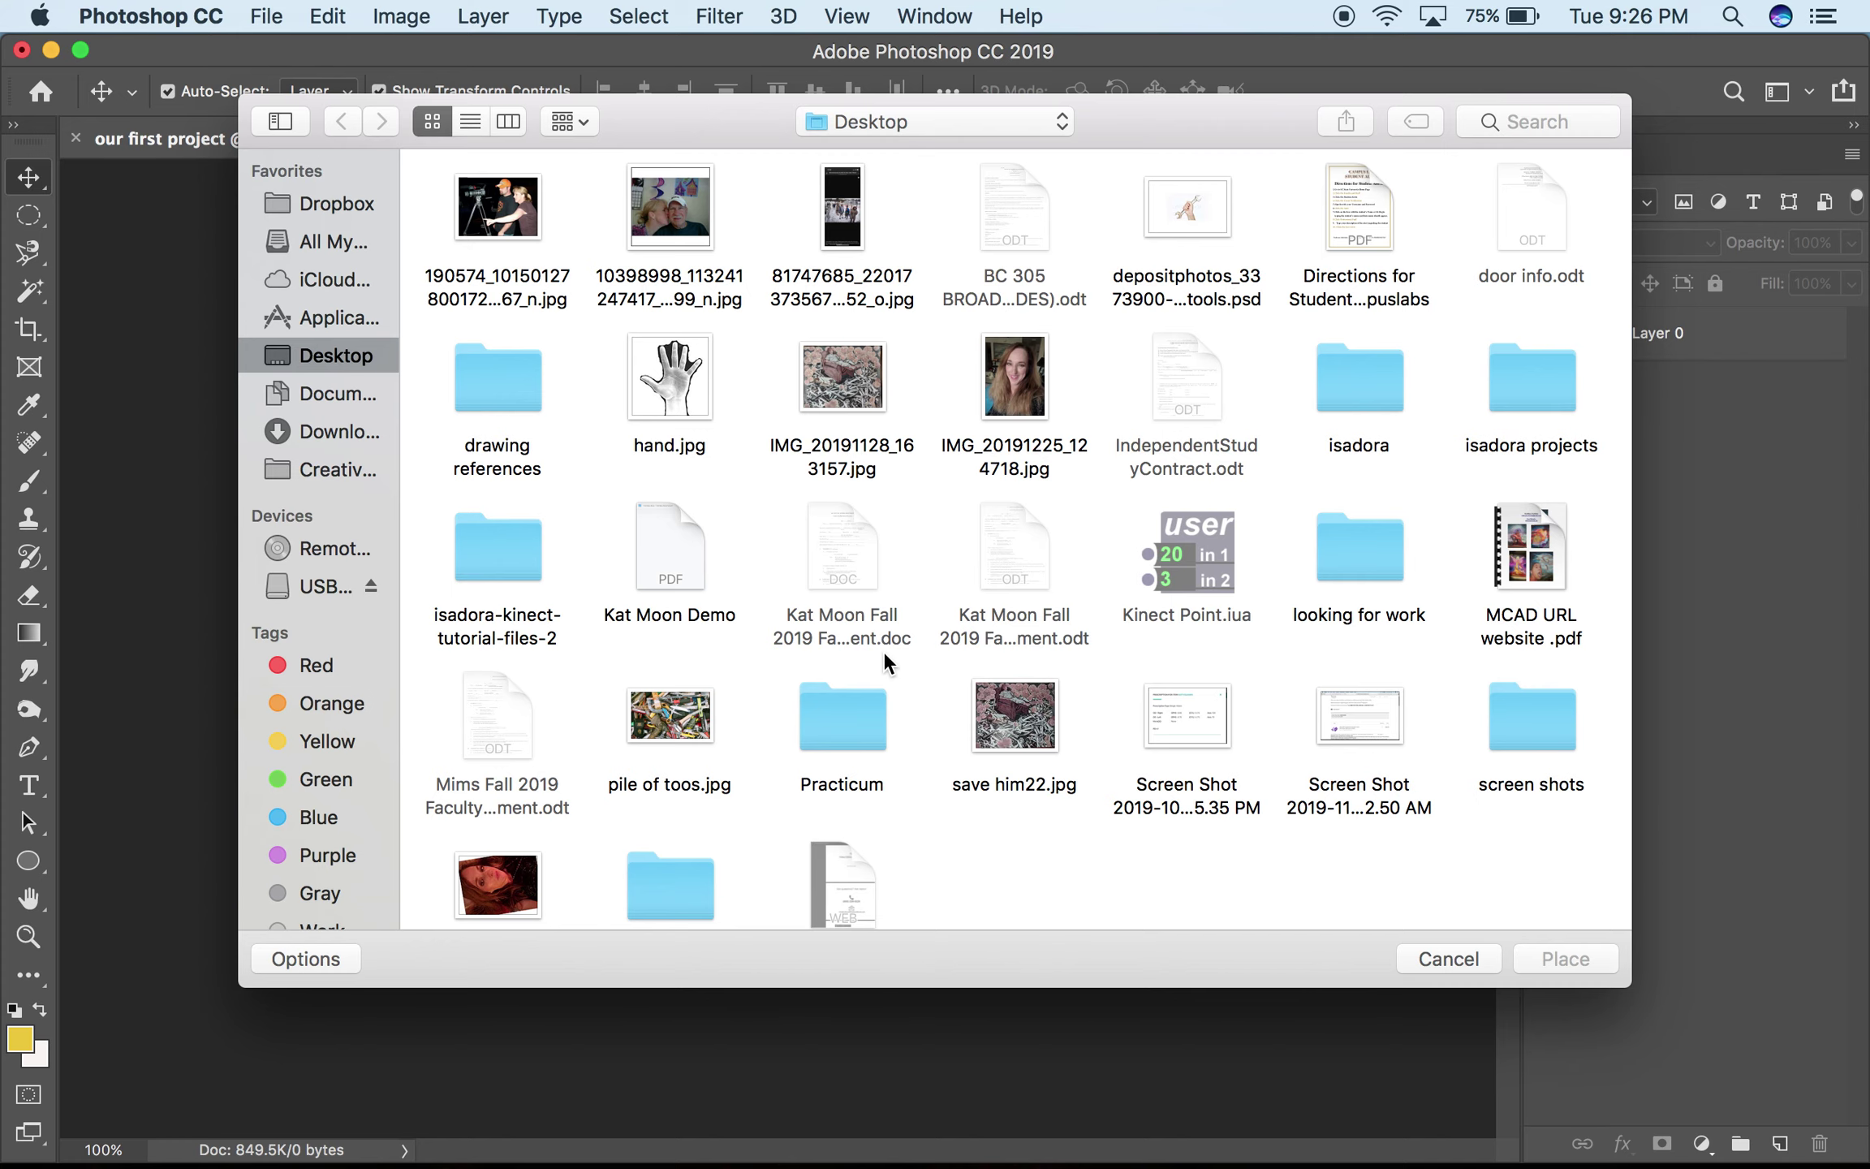
{"action": "scroll", "coordinate": [882, 650], "scroll_direction": "down", "scroll_amount": 2}
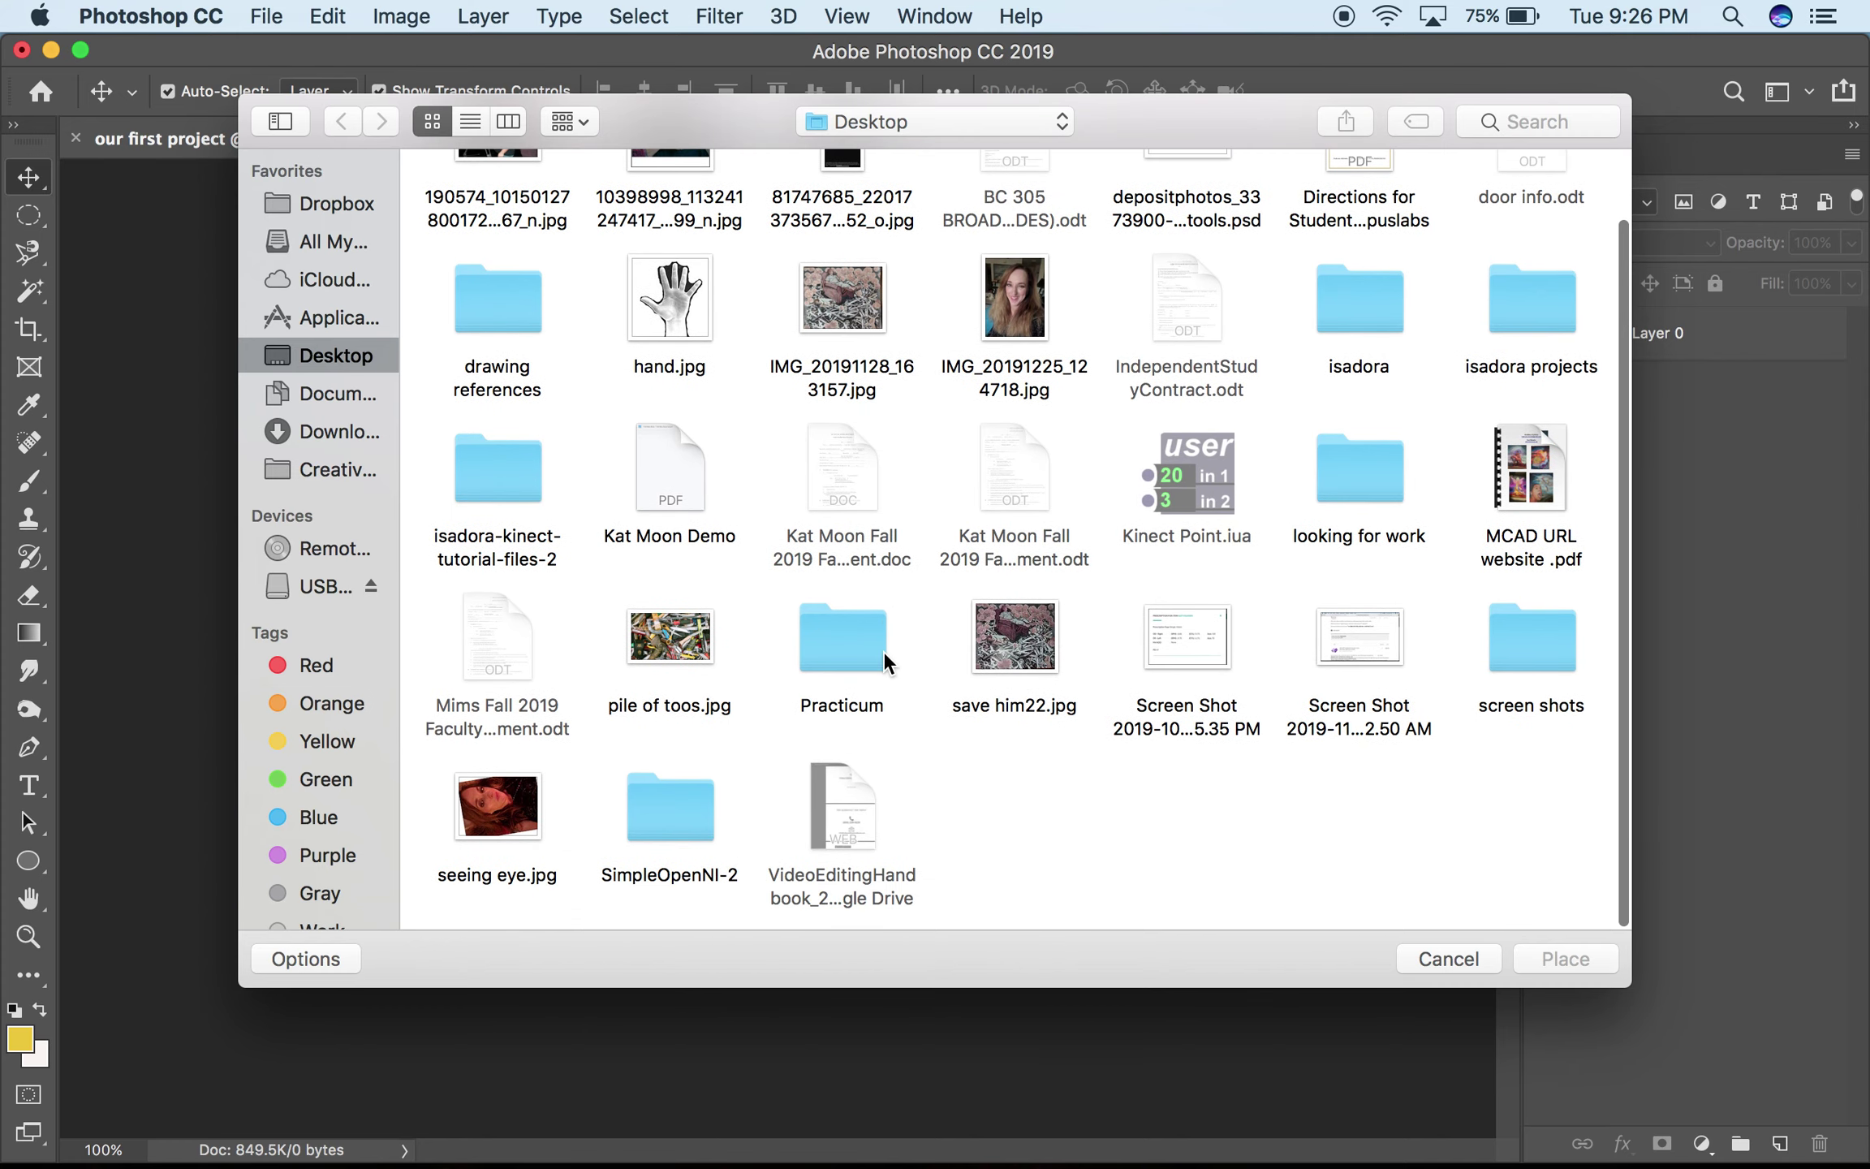
{"action": "scroll", "coordinate": [882, 650], "scroll_direction": "up", "scroll_amount": 1}
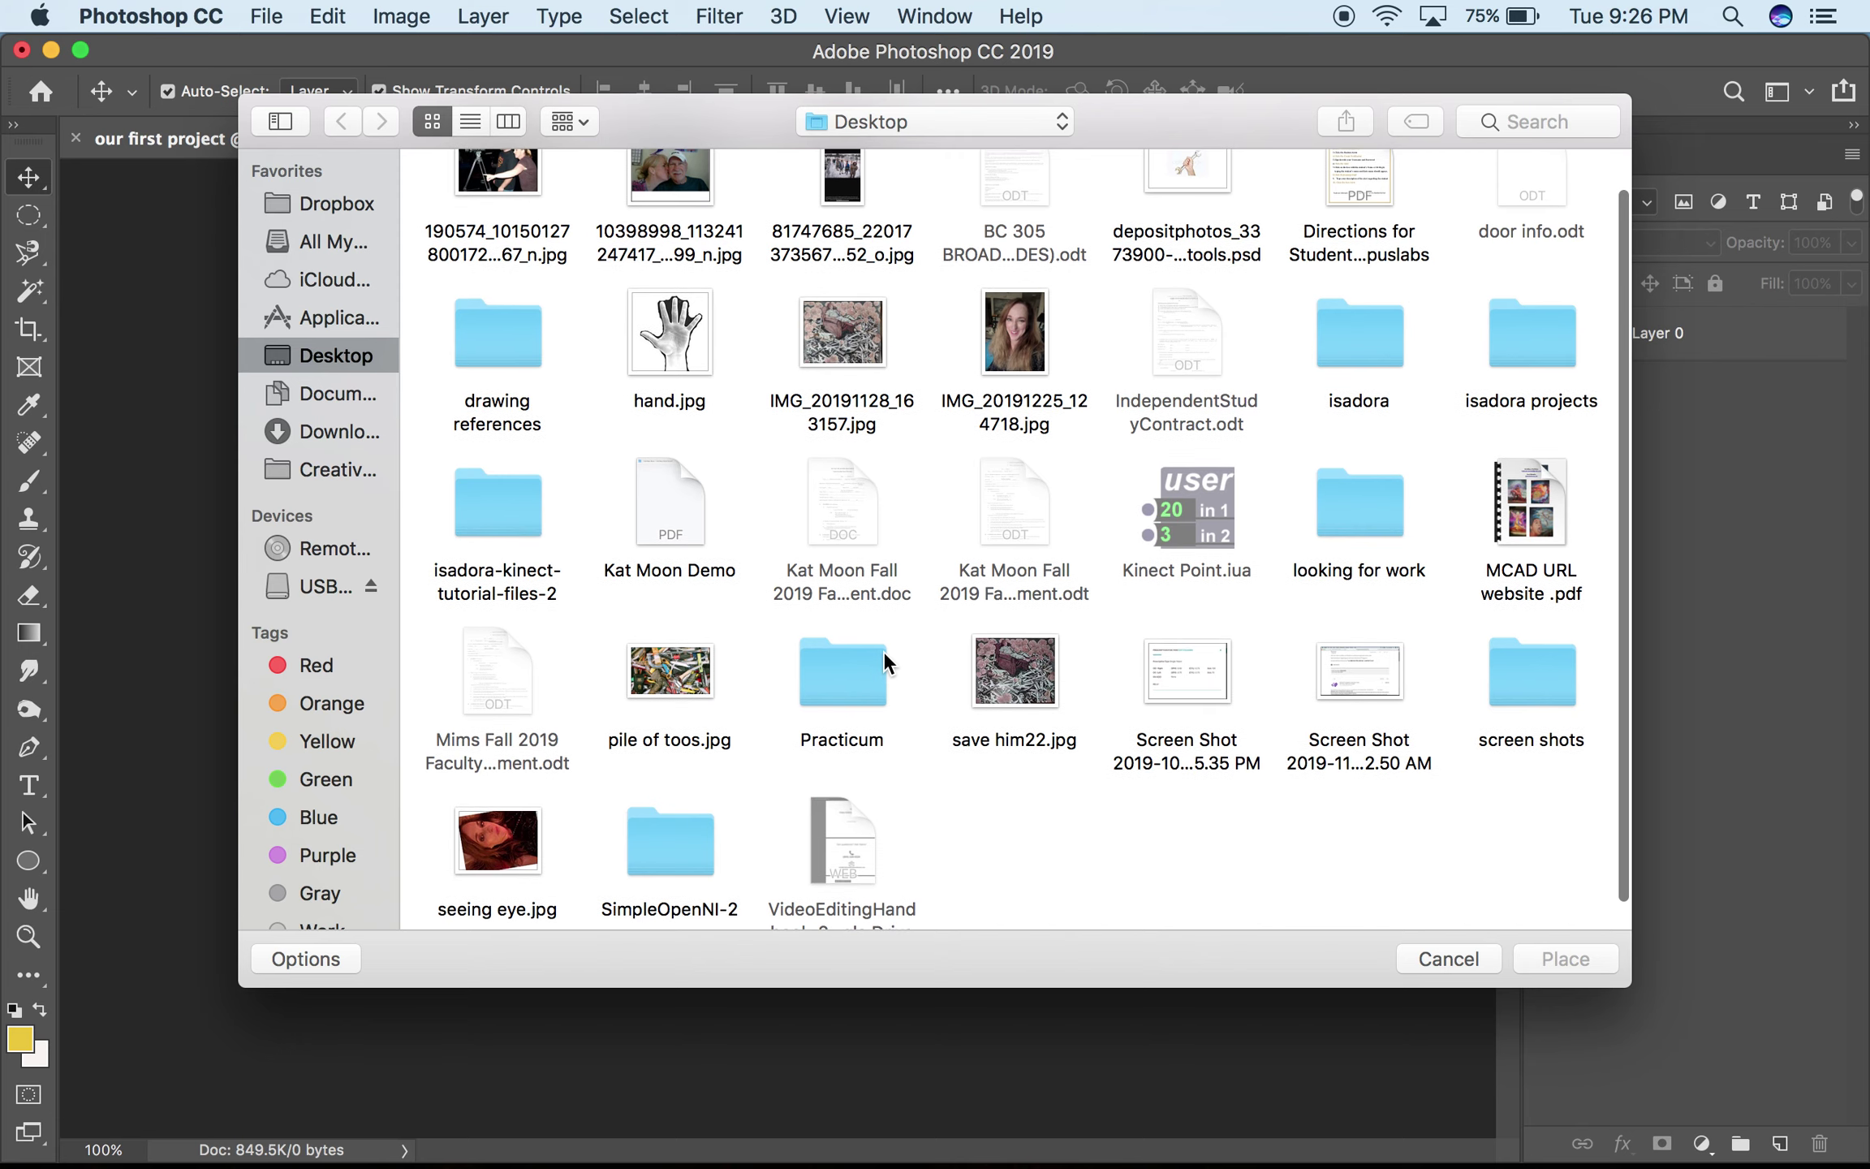
{"action": "left_click", "coordinate": [662, 688]}
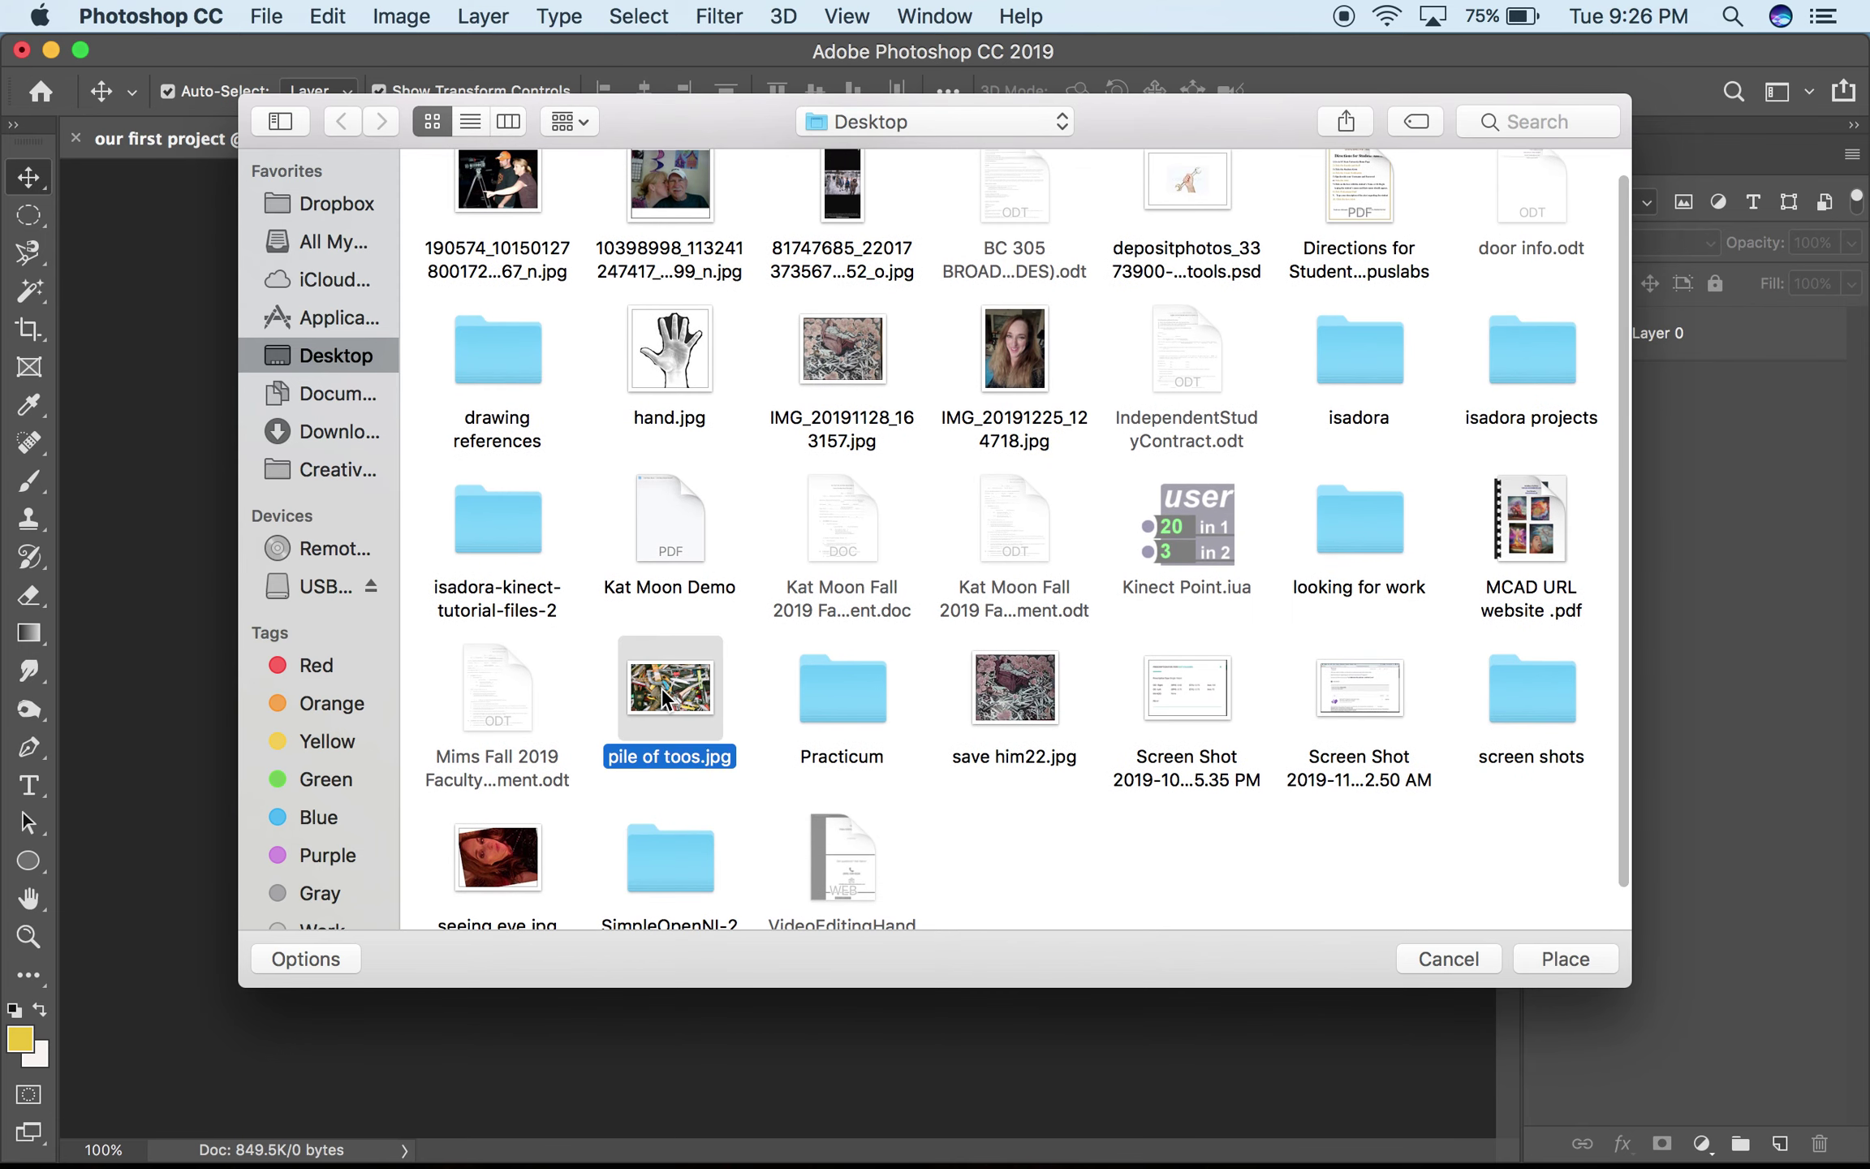
{"action": "double_click", "coordinate": [662, 689]}
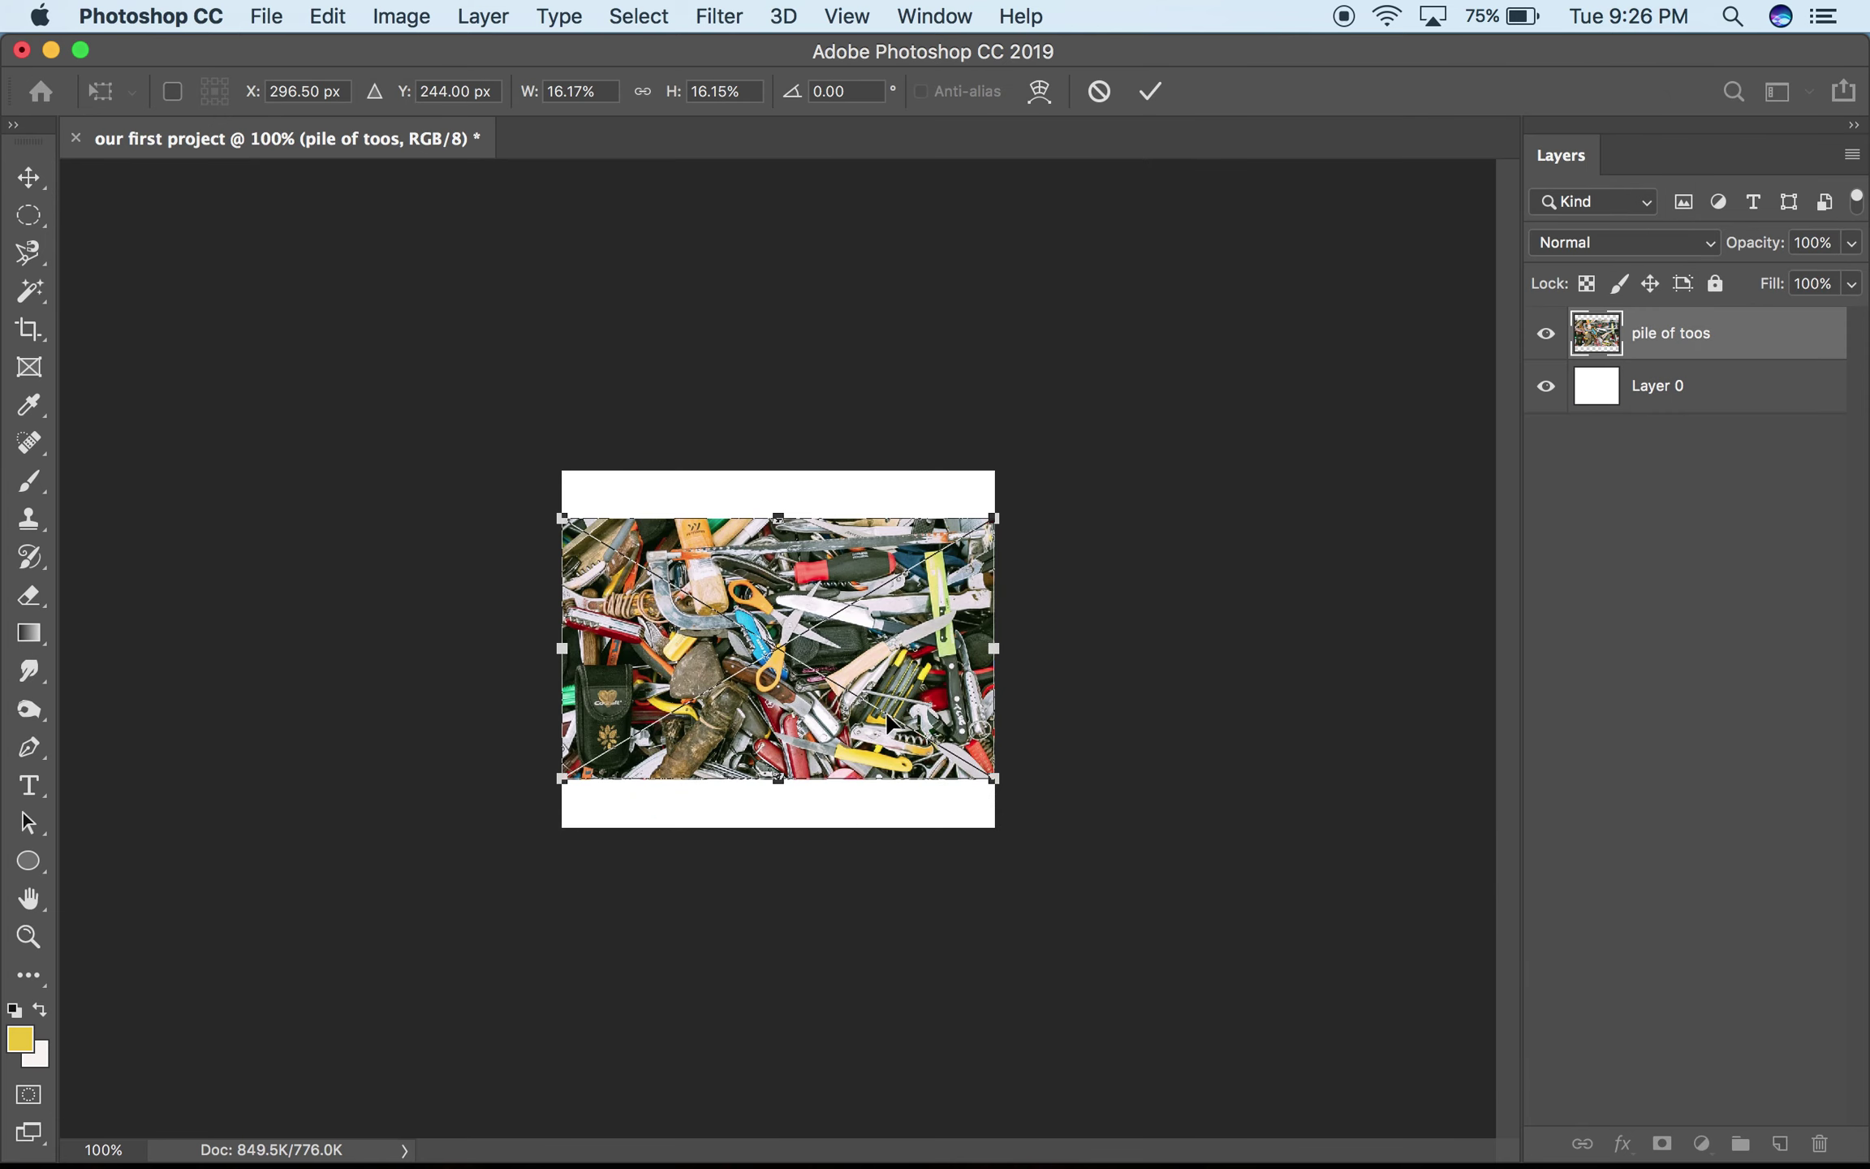
{"action": "scroll", "coordinate": [889, 720], "scroll_direction": "up", "scroll_amount": 5}
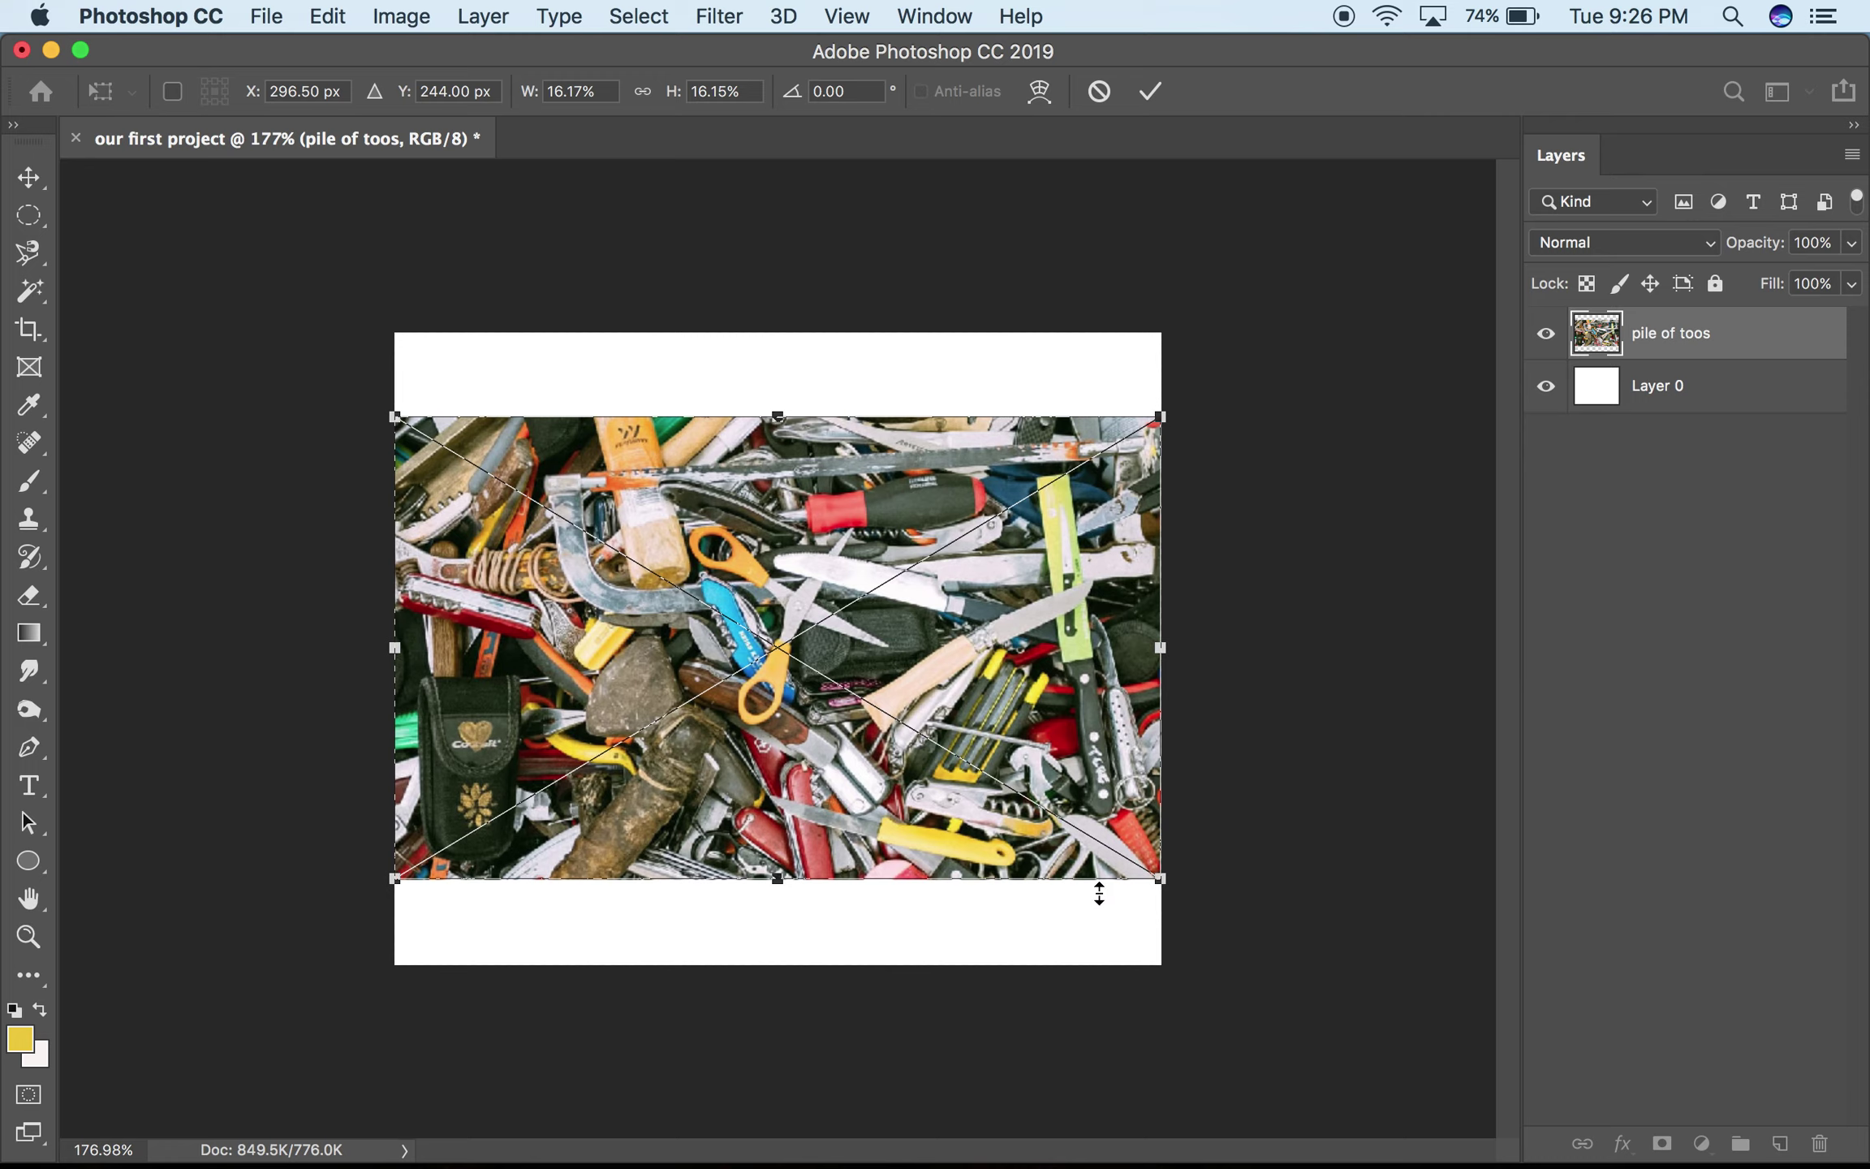
Step: Commit the placed tools photo, select its layer, and bring up the Image menu
{"action": "left_click", "coordinate": [399, 14]}
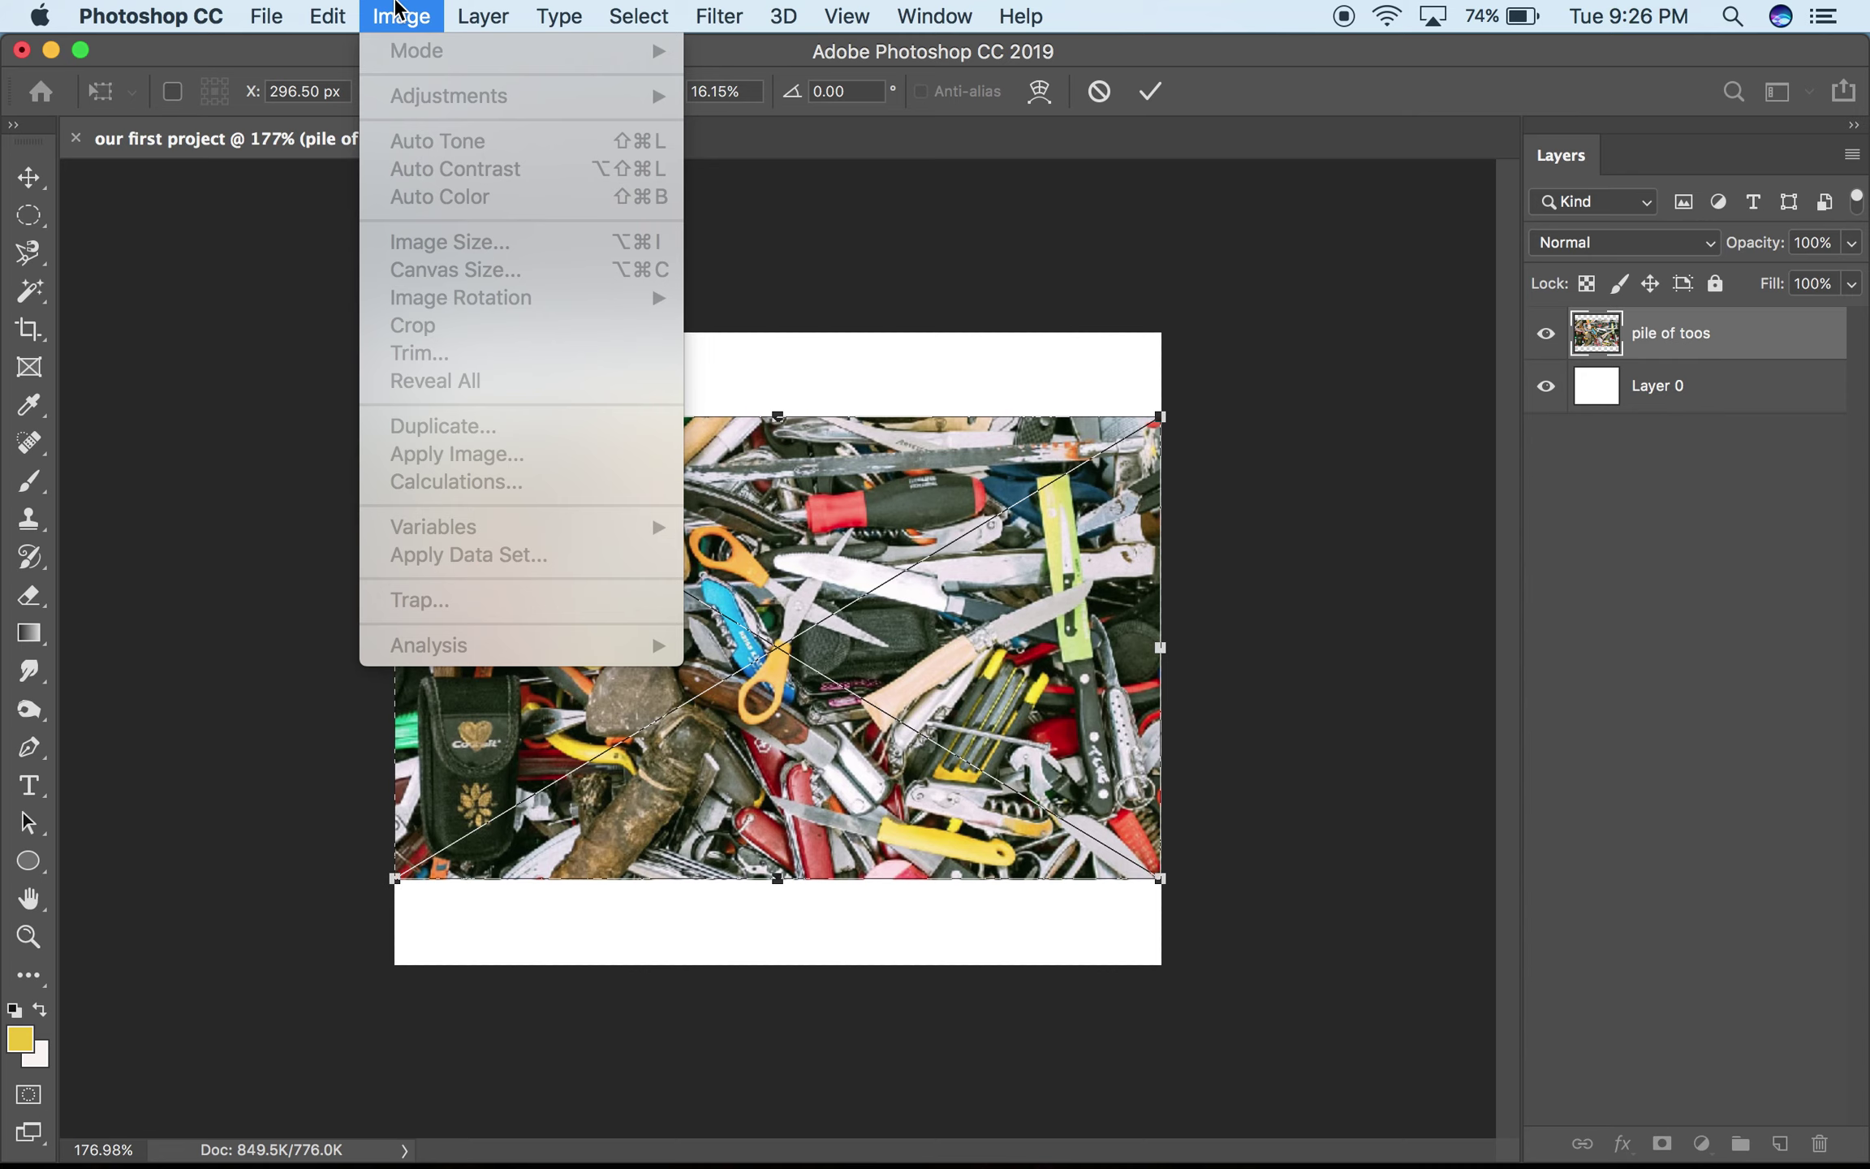
{"action": "left_click", "coordinate": [944, 589]}
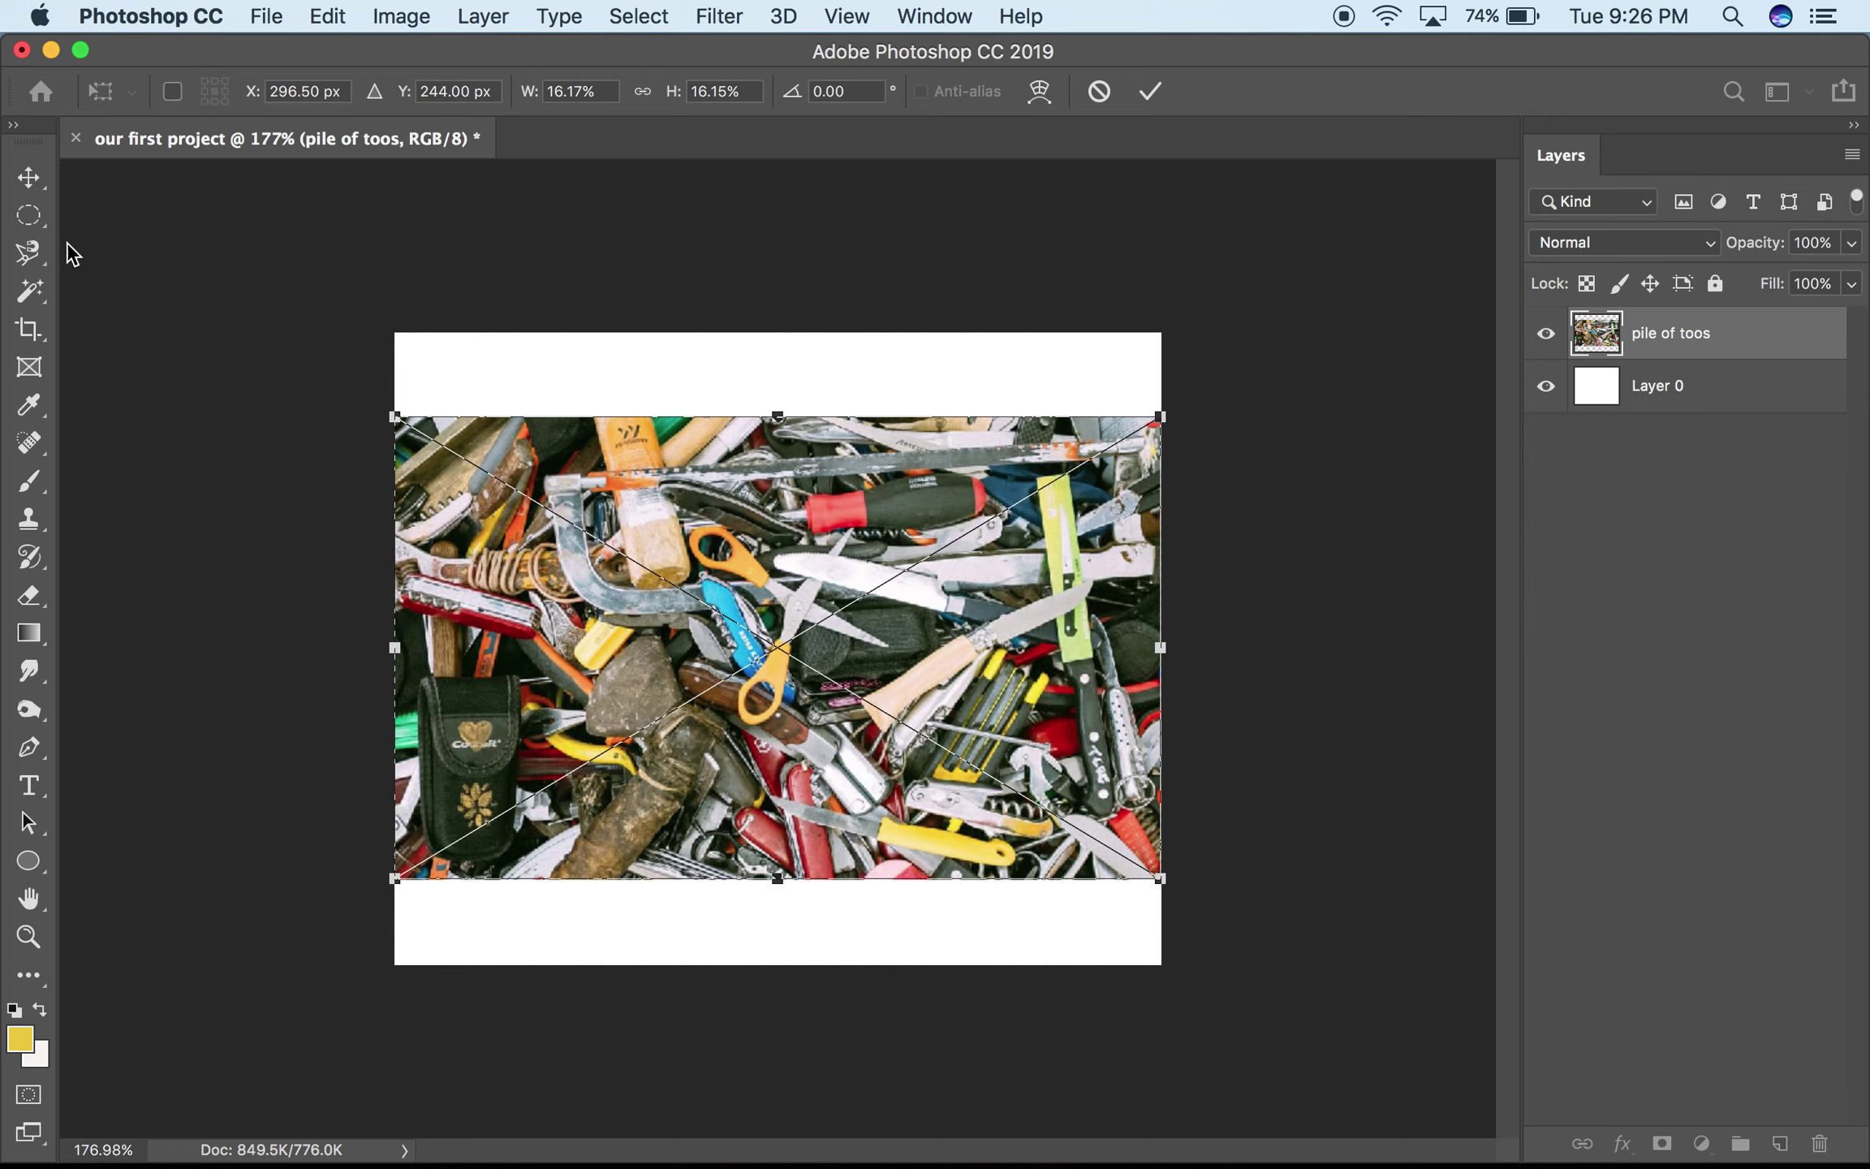
{"action": "left_click", "coordinate": [31, 179]}
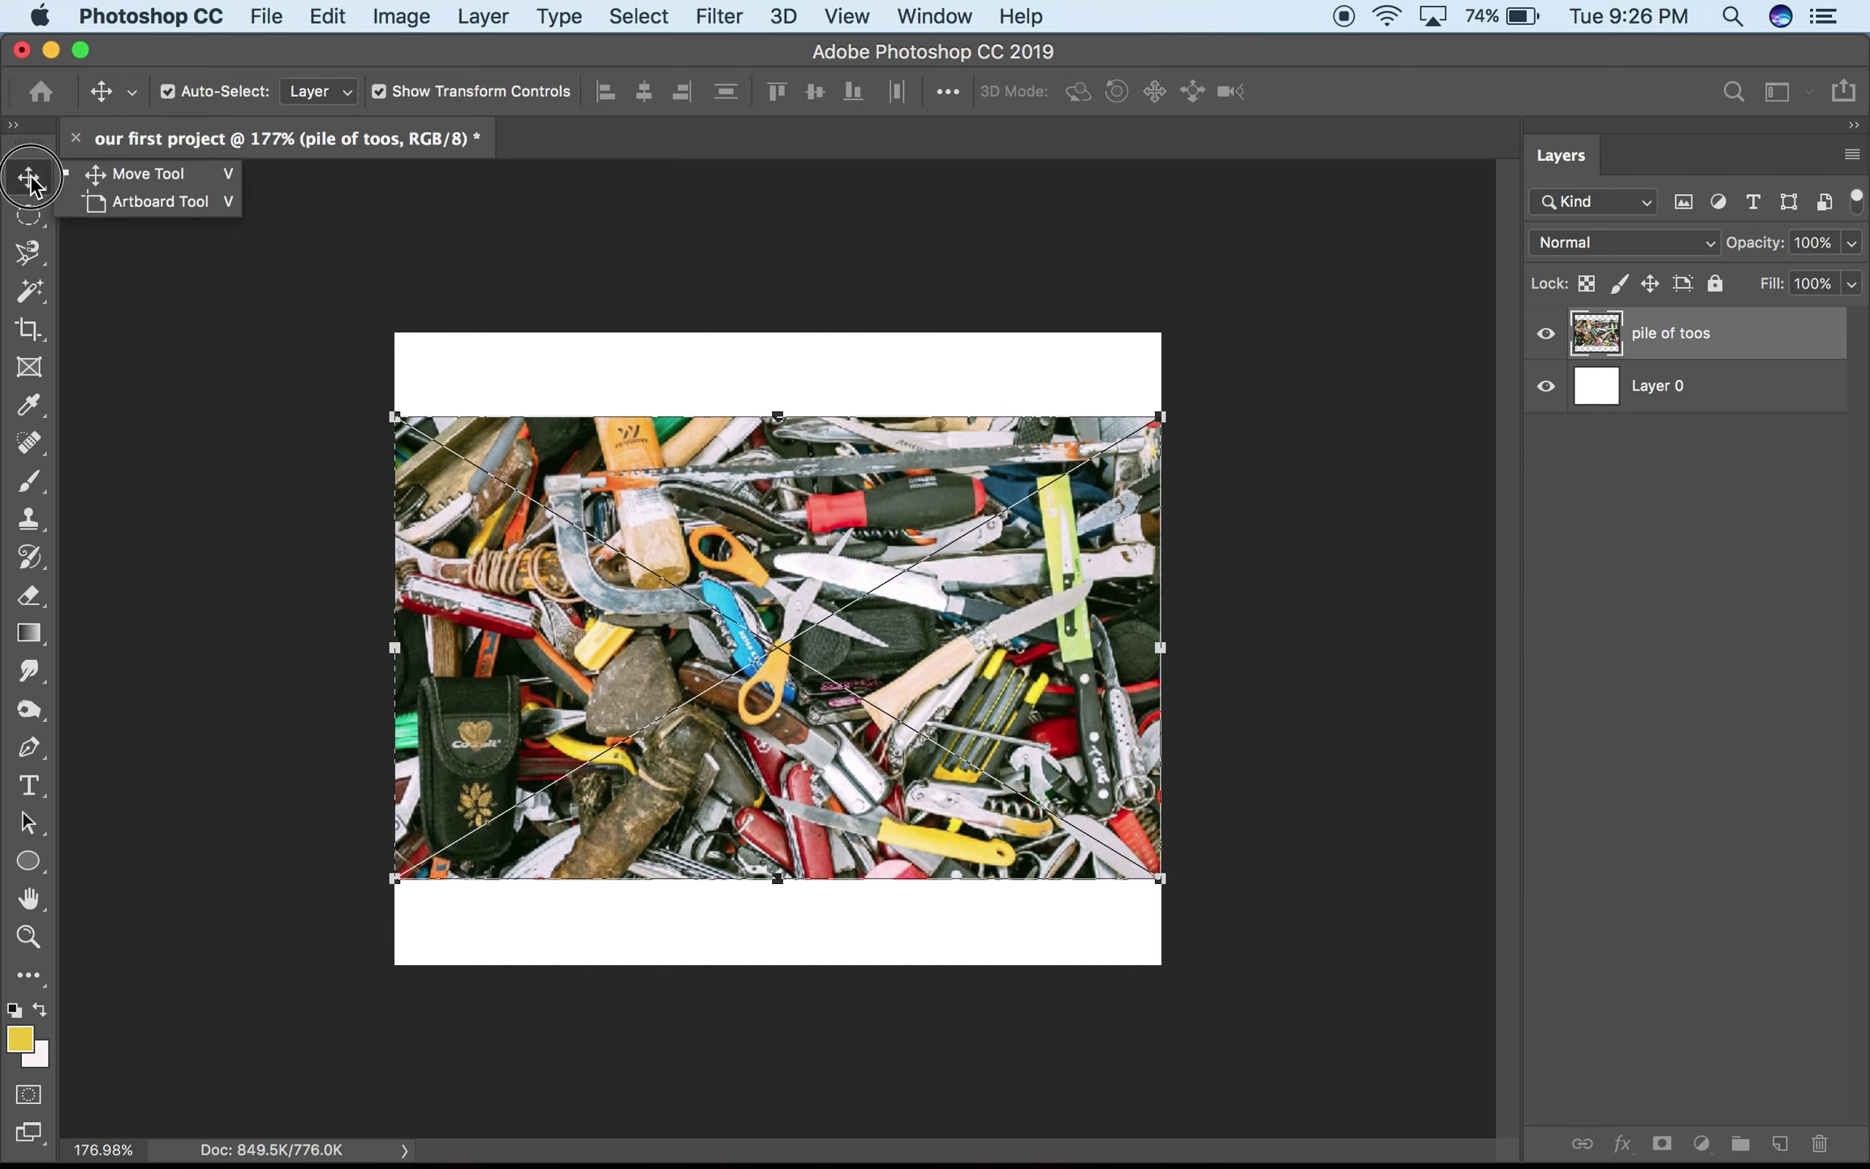
{"action": "left_click", "coordinate": [264, 422]}
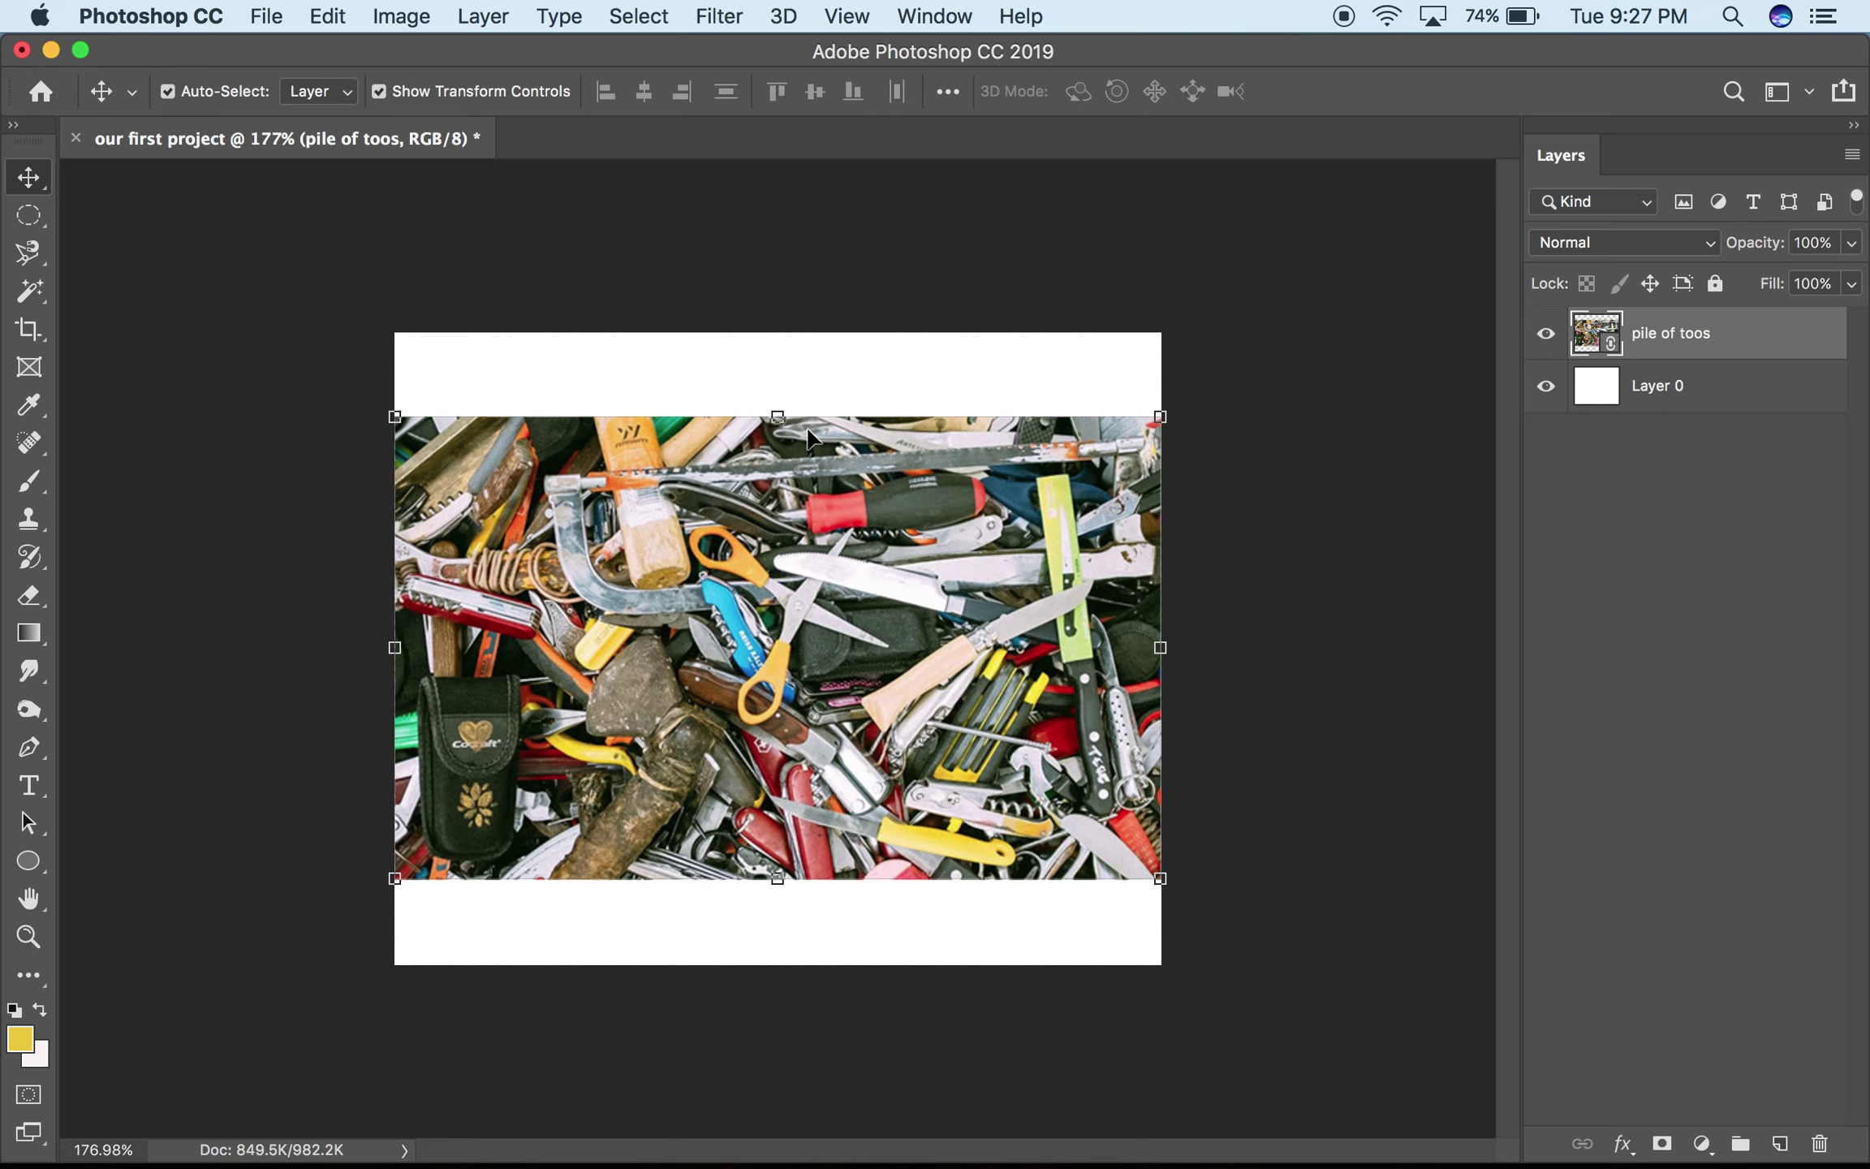
{"action": "left_click", "coordinate": [917, 349]}
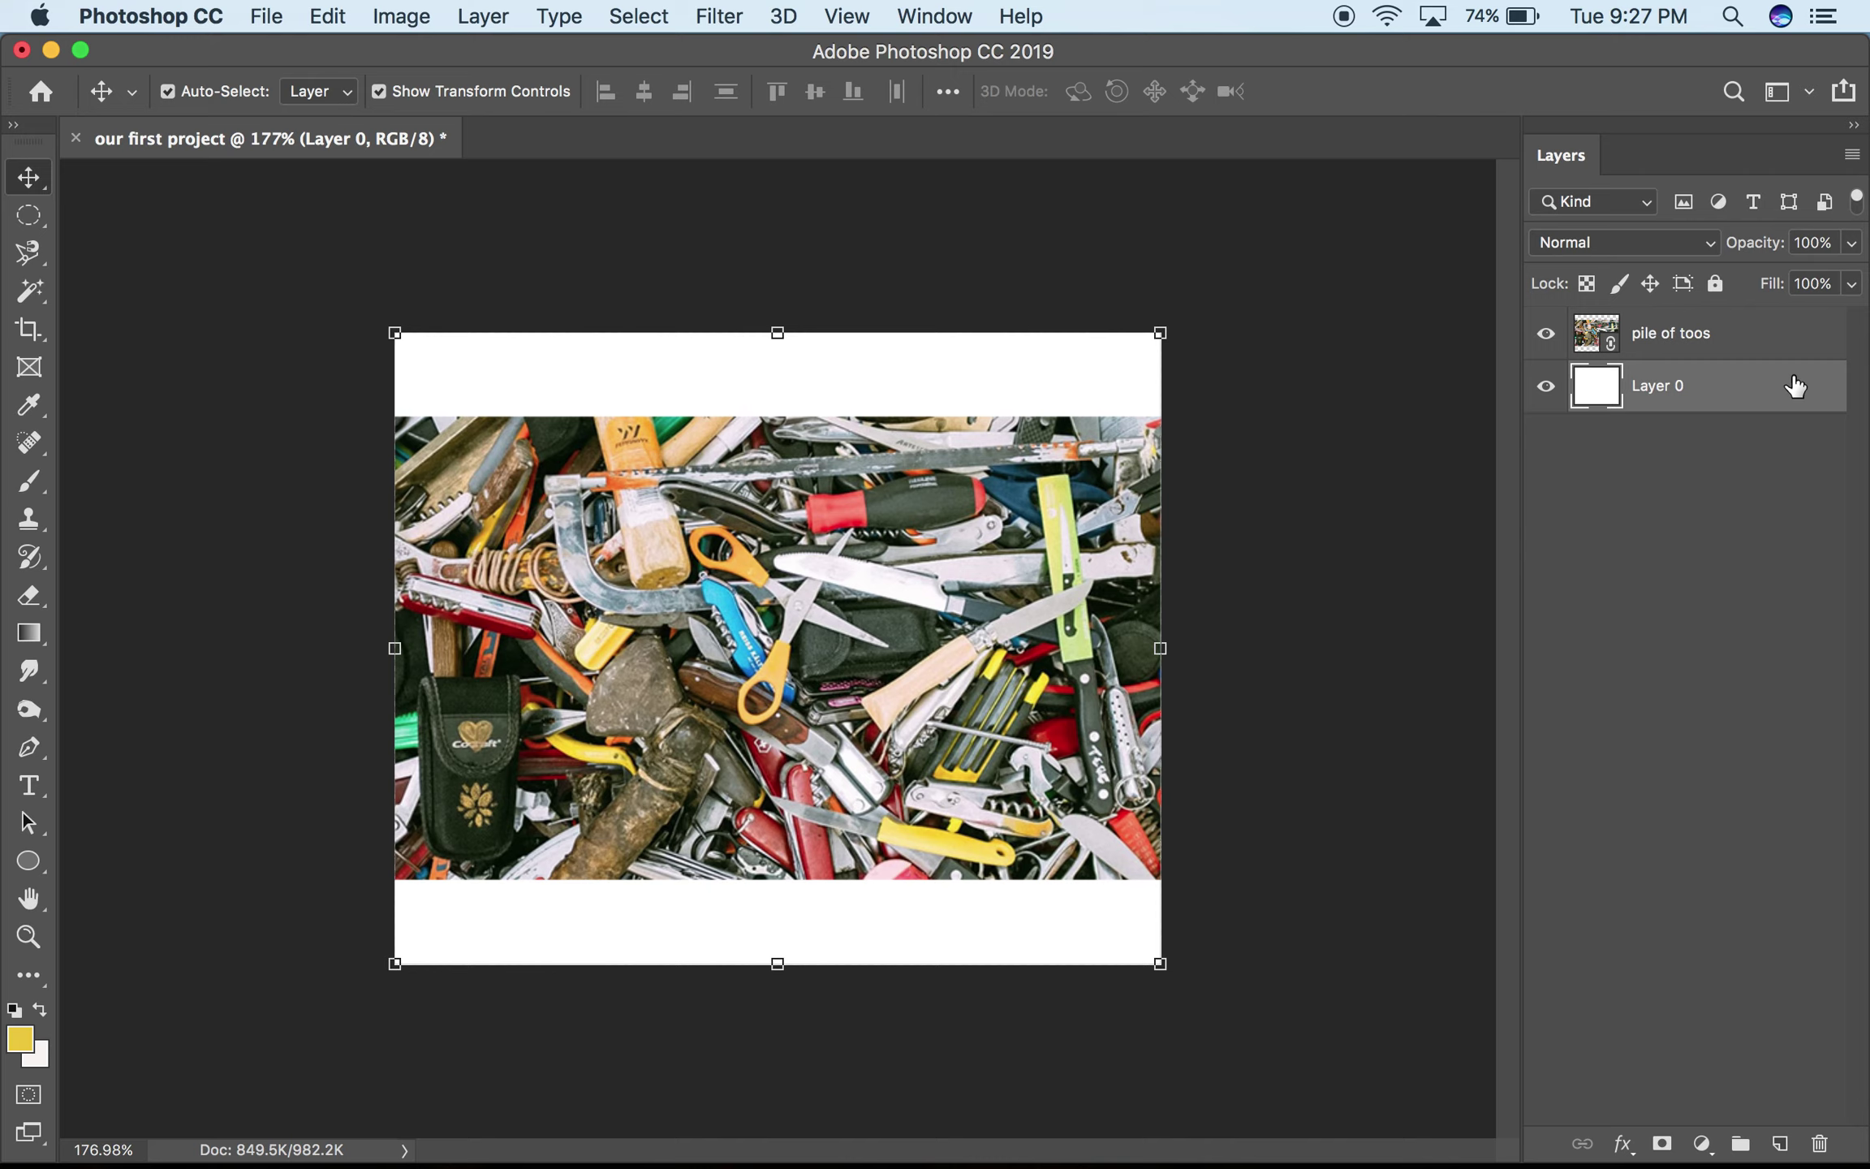
{"action": "left_click", "coordinate": [903, 552]}
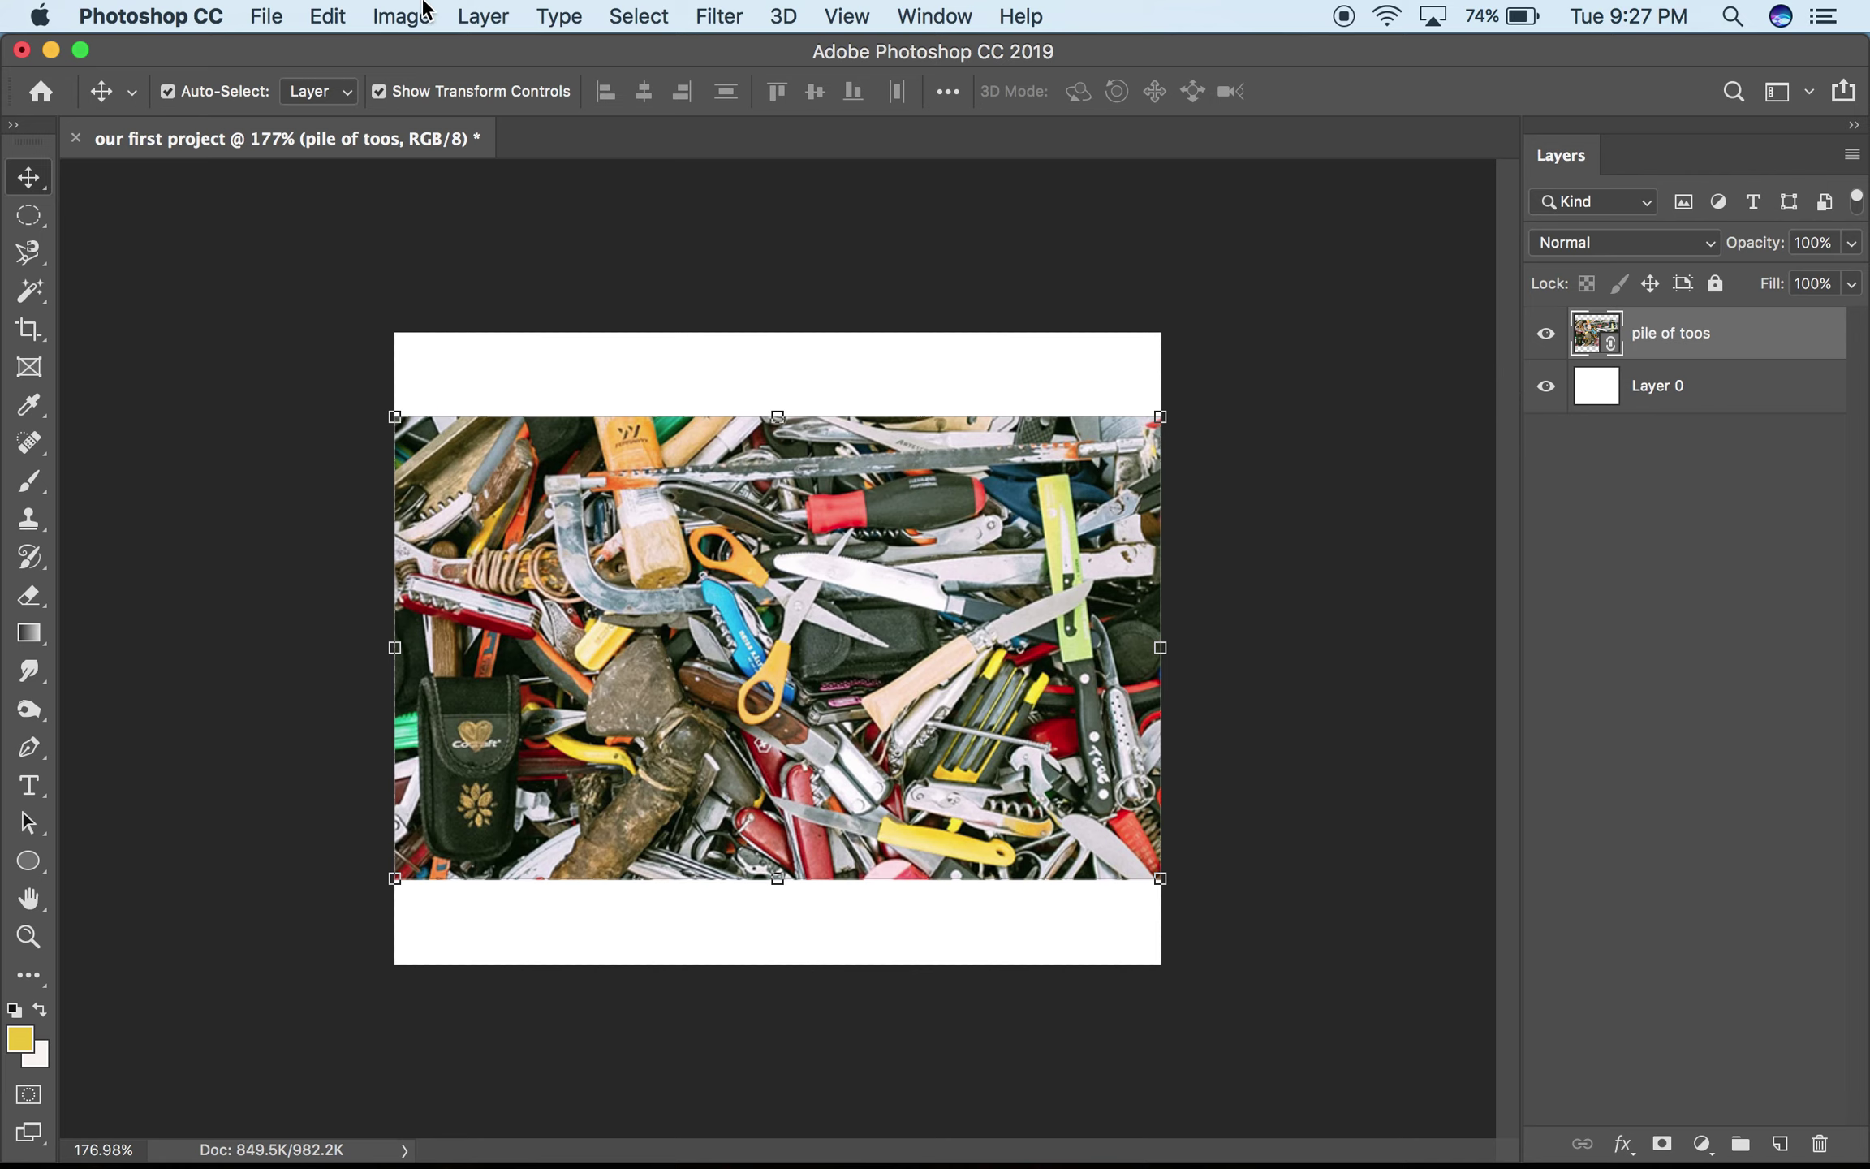
{"action": "left_click", "coordinate": [401, 16]}
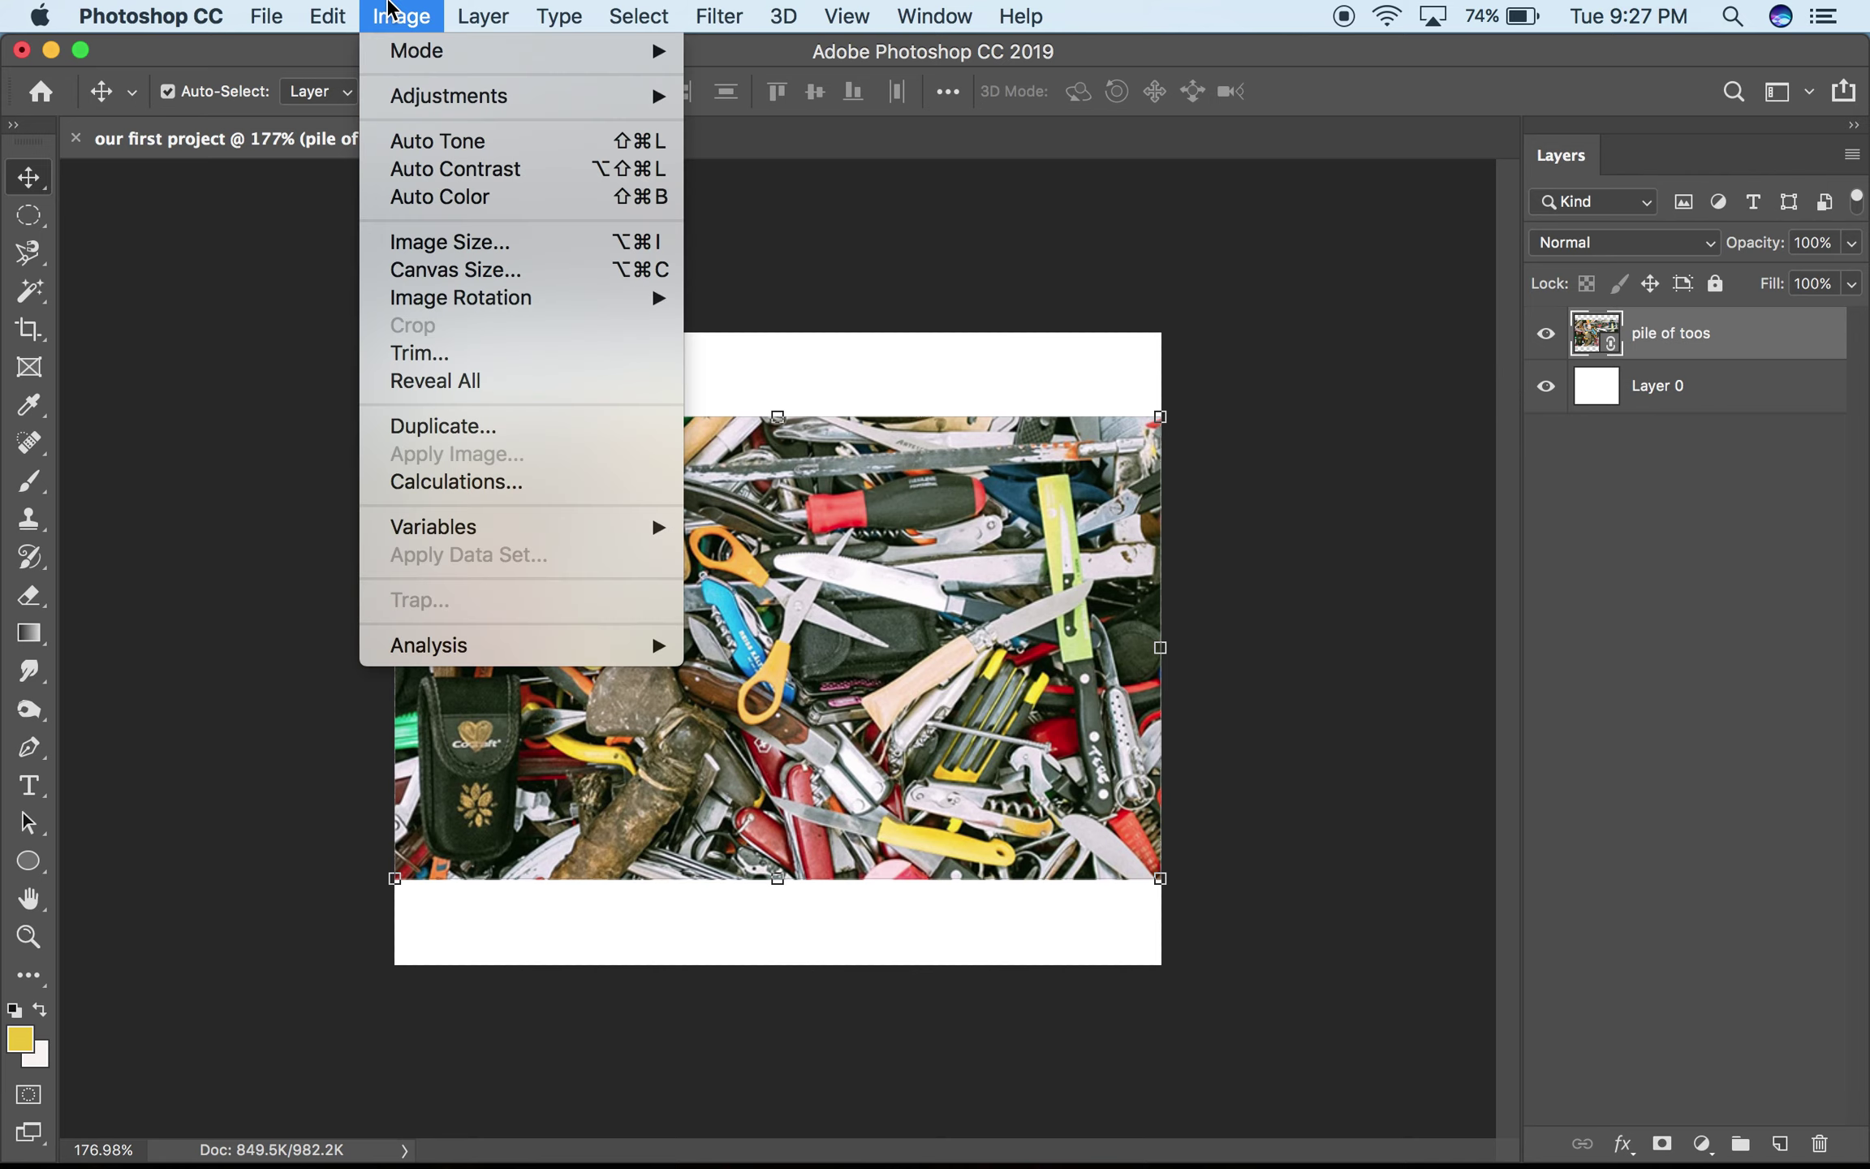
{"action": "left_click", "coordinate": [457, 258]}
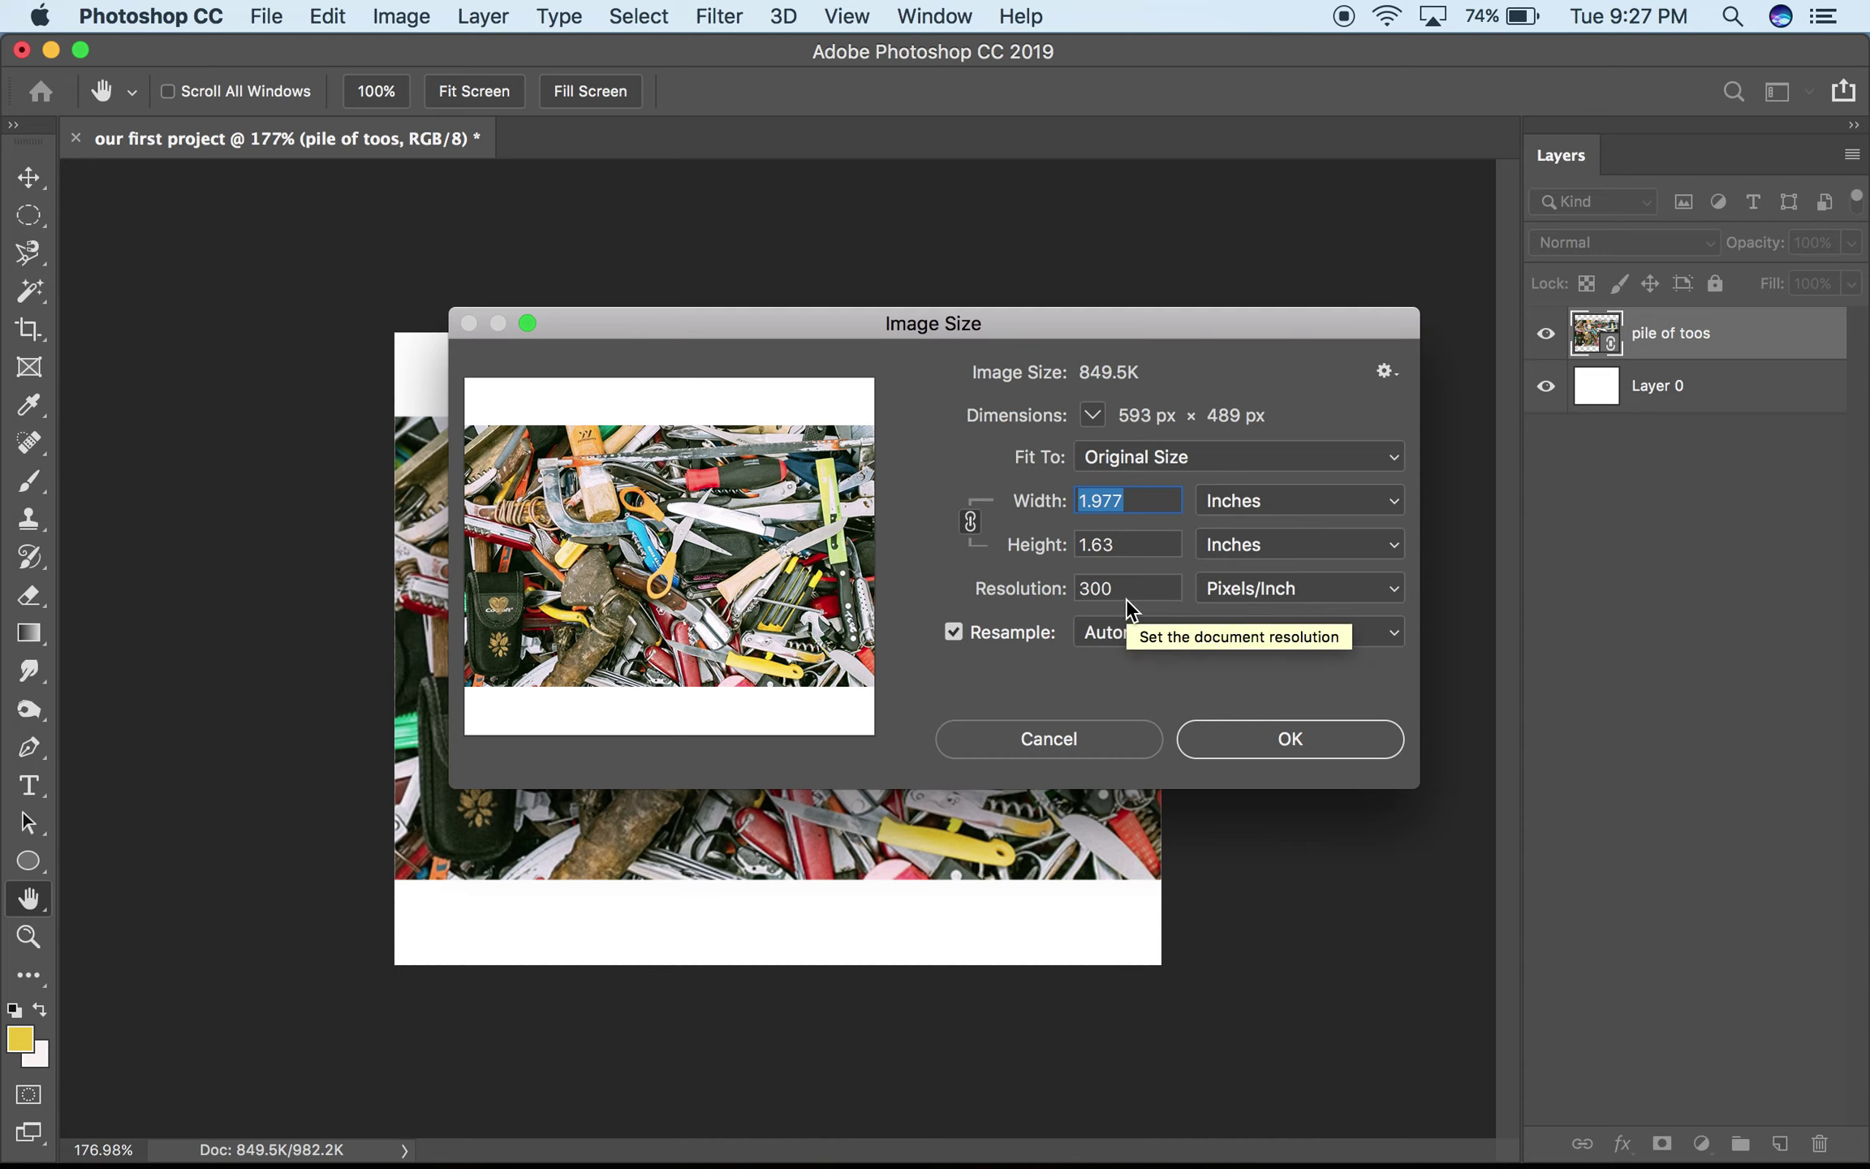
{"action": "left_click", "coordinate": [1049, 739]}
{"action": "key", "text": "v"}
{"action": "left_click", "coordinate": [266, 17]}
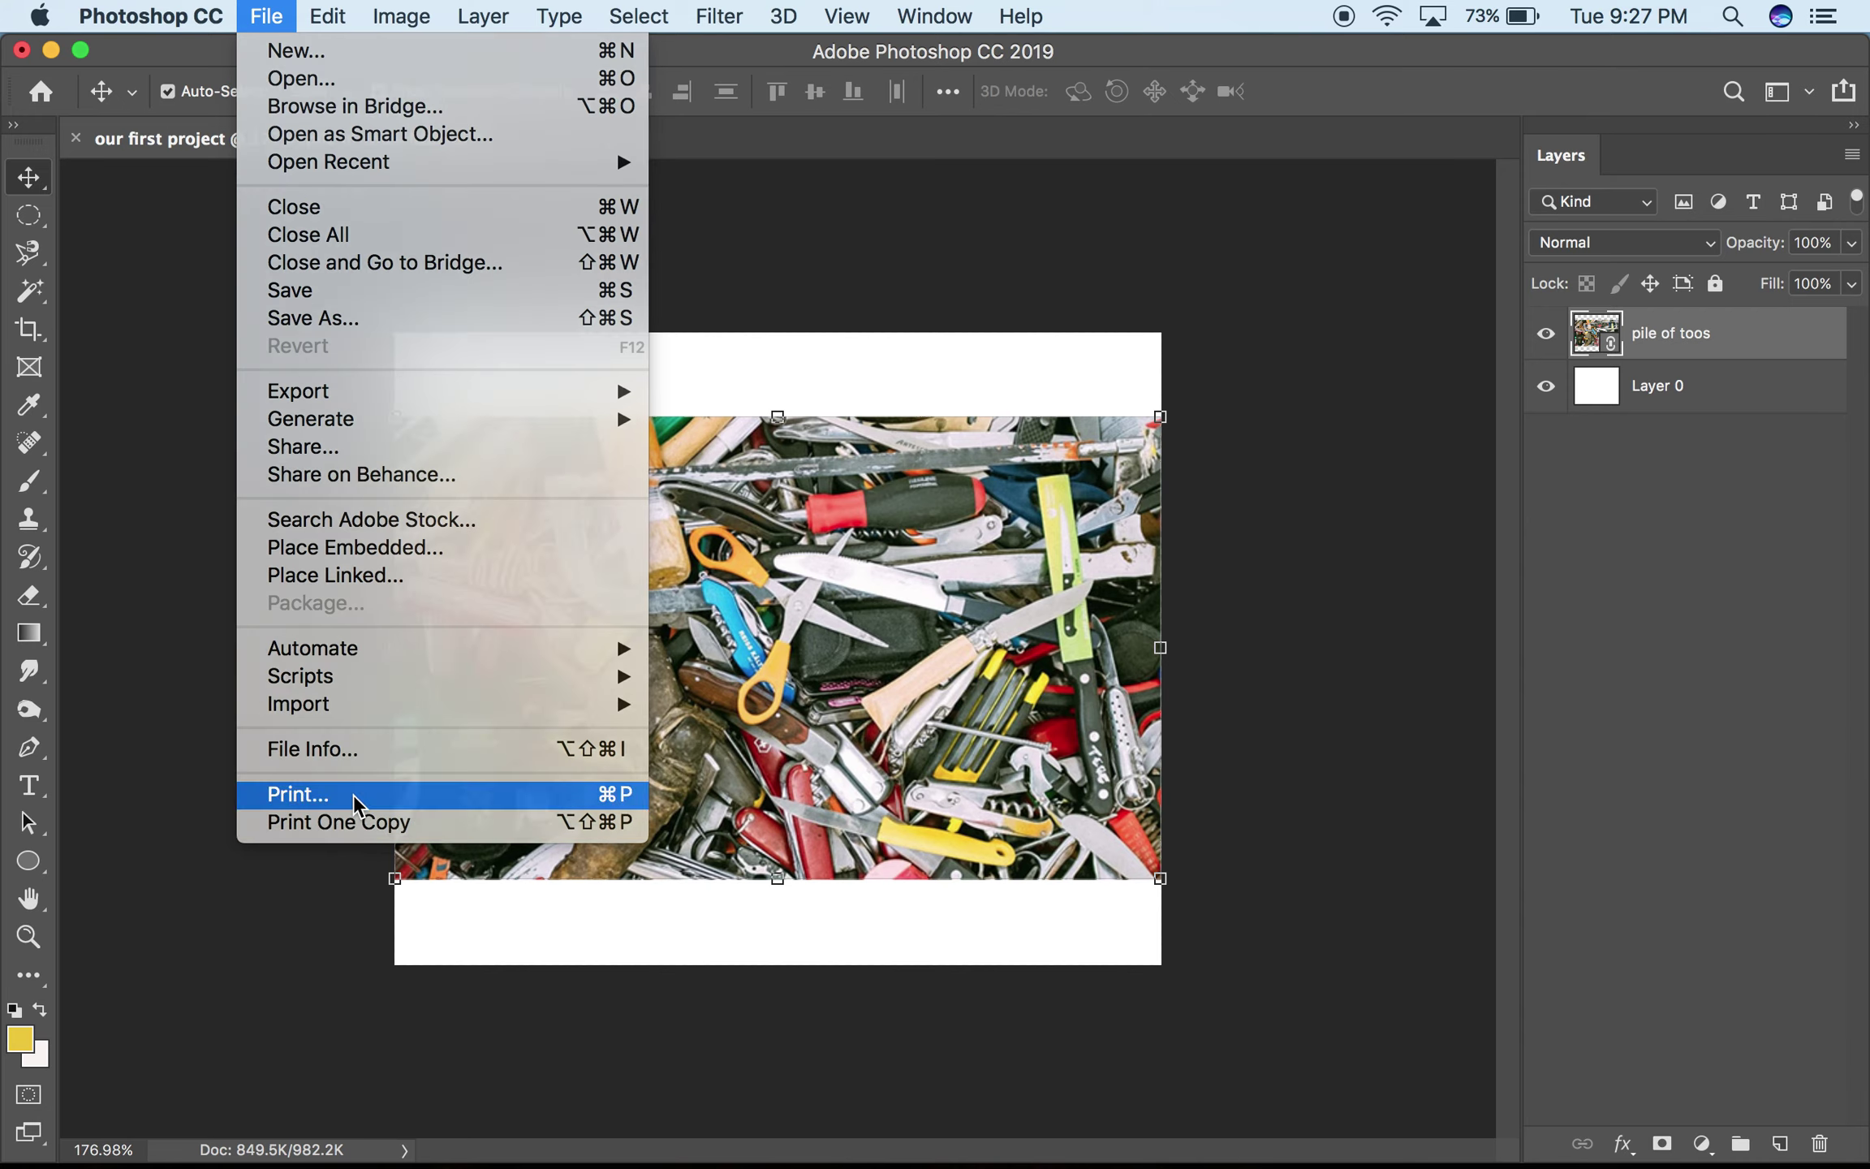
{"action": "left_click", "coordinate": [357, 799]}
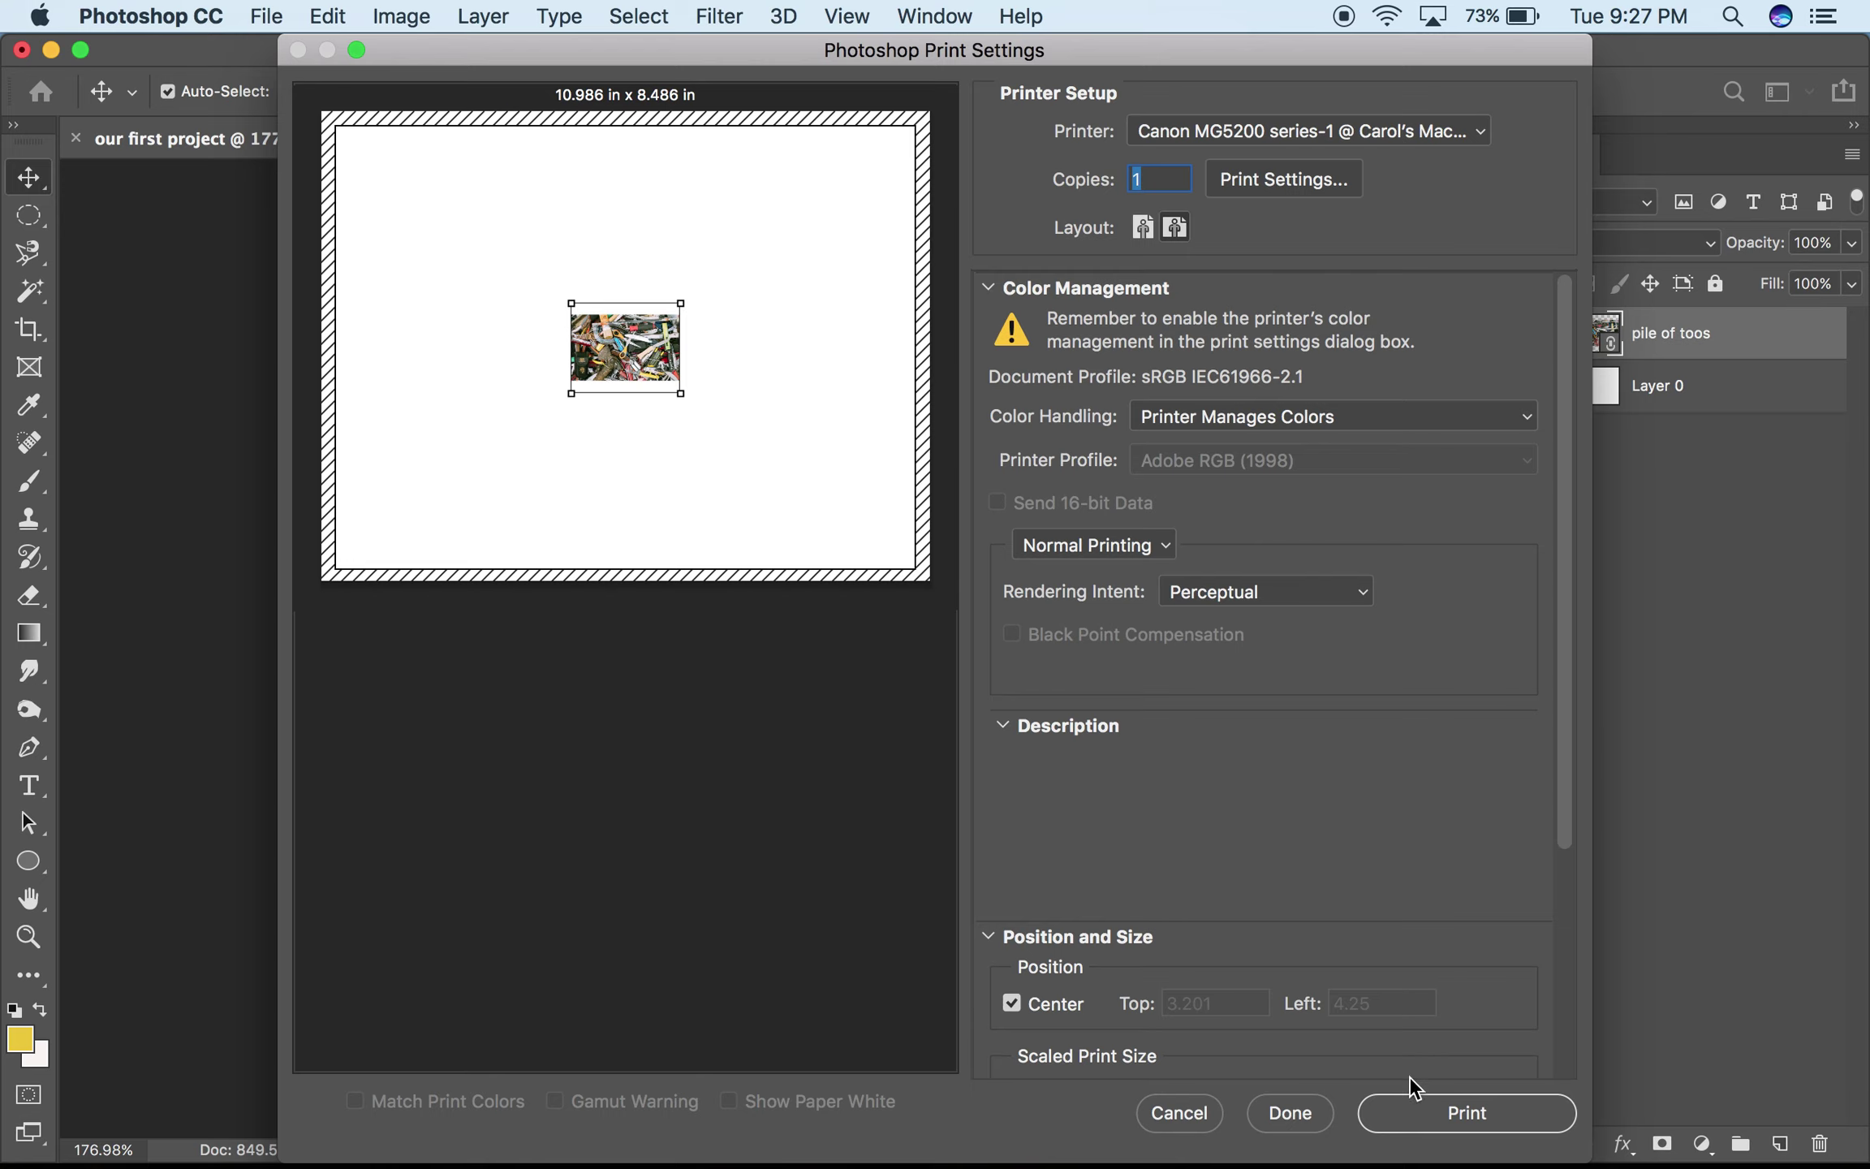
{"action": "left_click", "coordinate": [1289, 1114]}
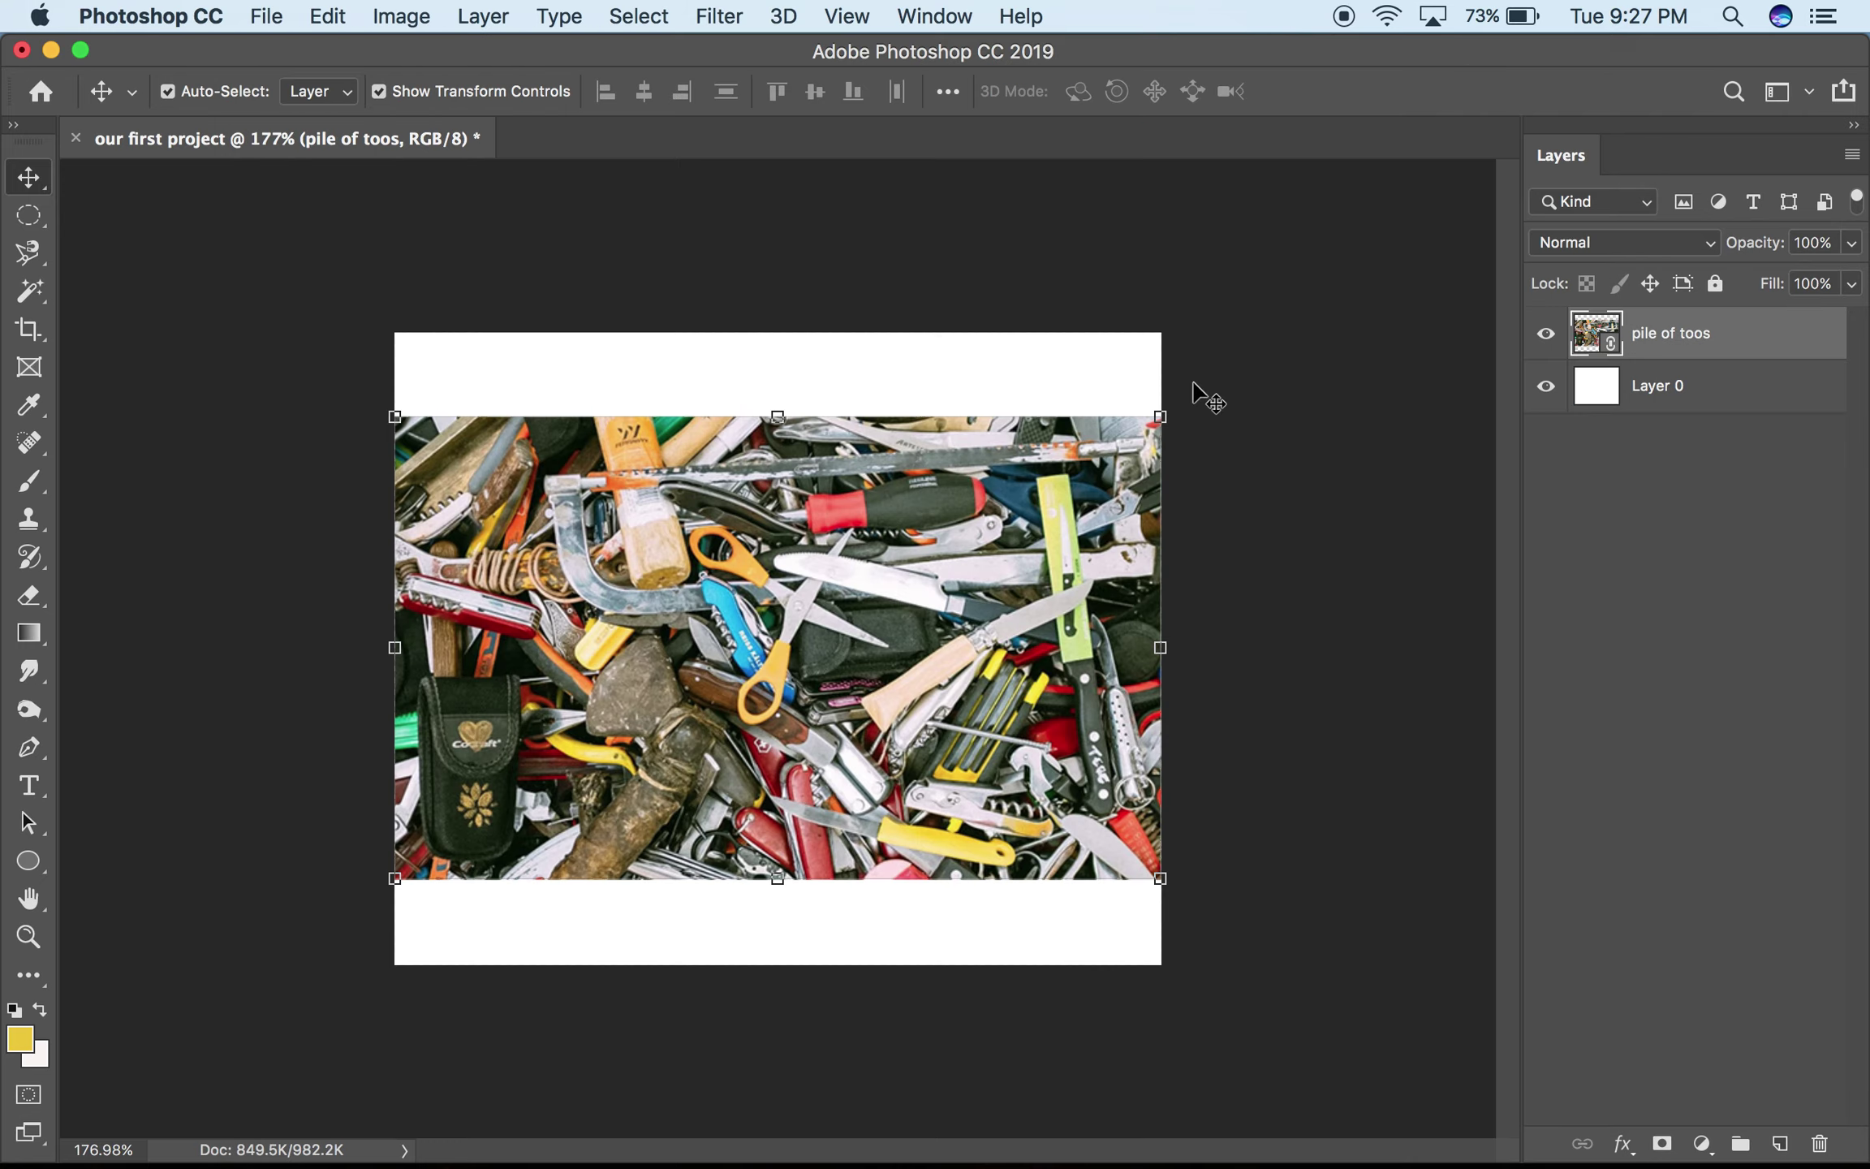
{"action": "key", "text": "super+t"}
{"action": "left_click_drag", "start_coordinate": [1160, 417], "coordinate": [1333, 333]}
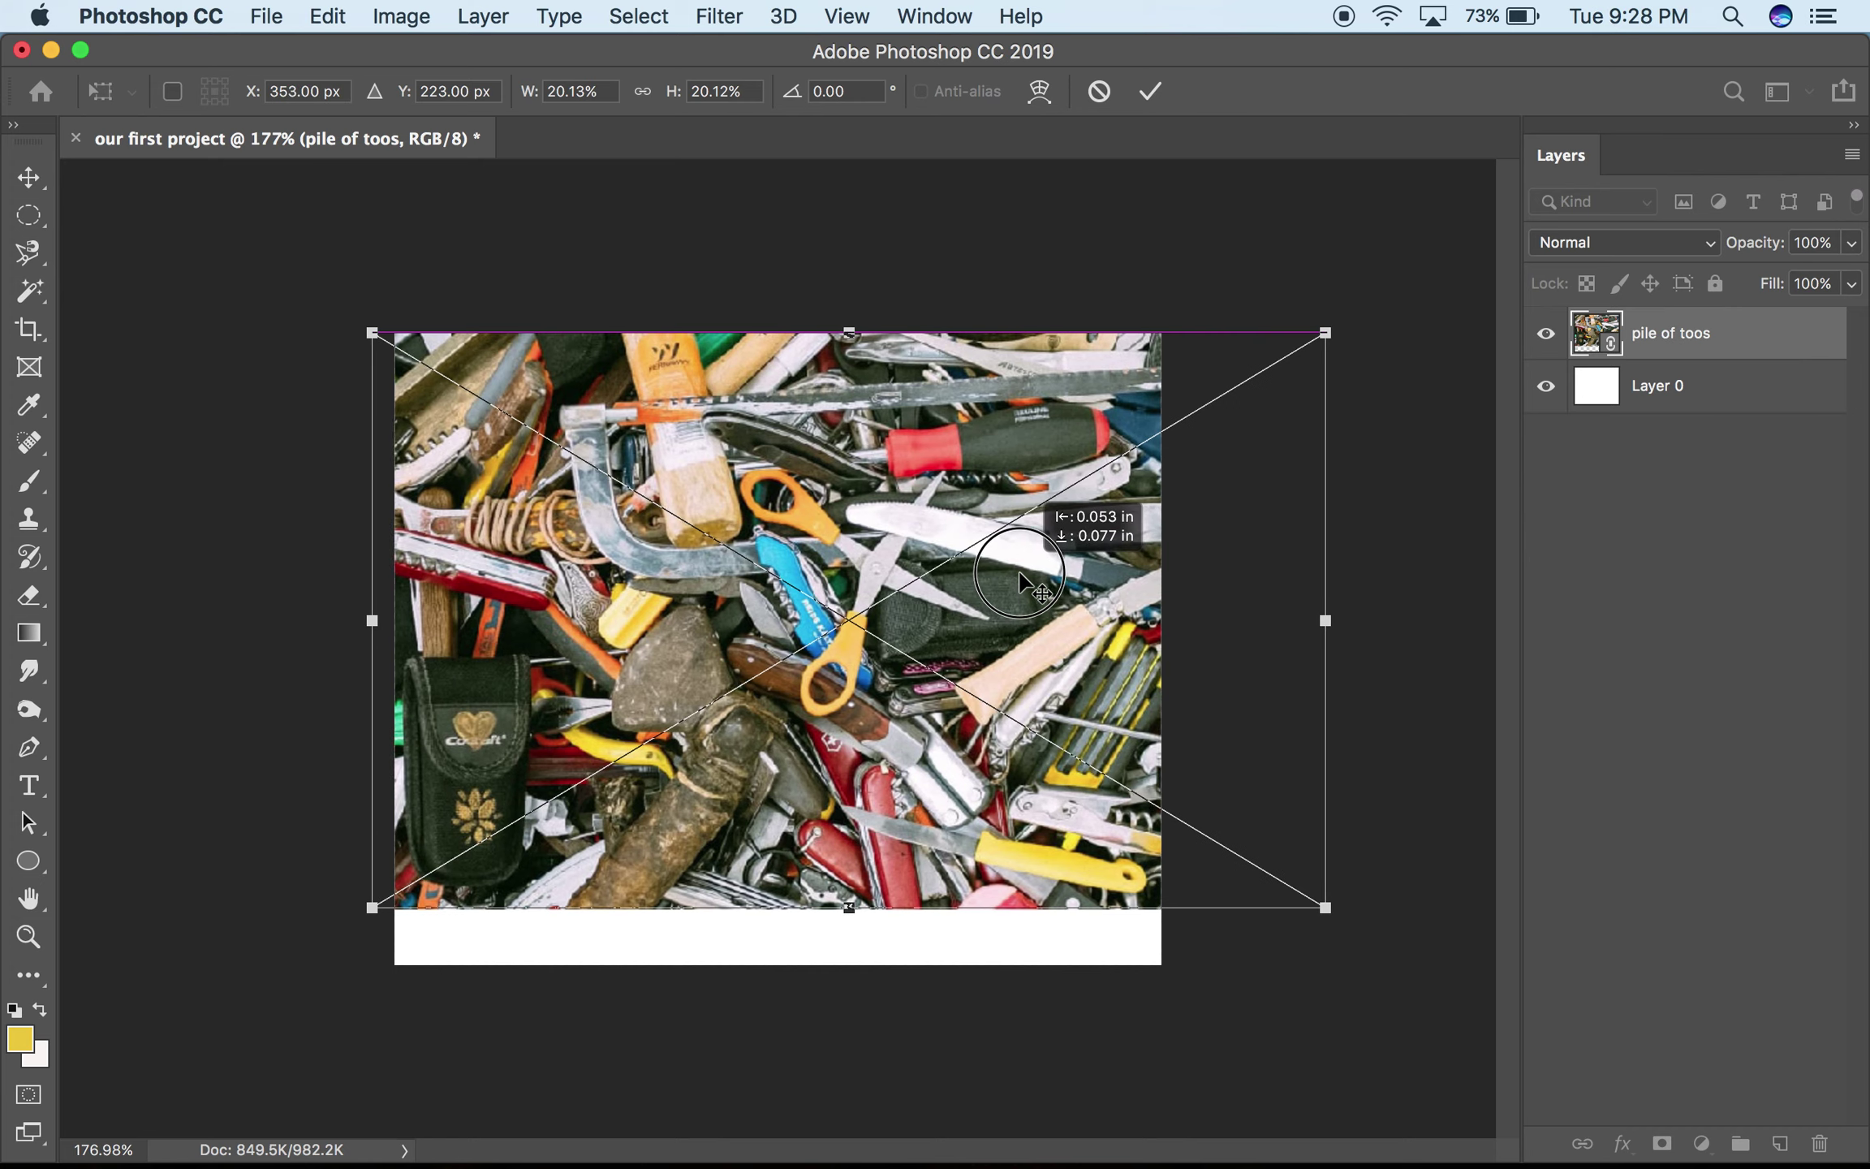
Step: Stretch the tools photo past the canvas's bottom-right edge, commit it, and delete Layer 0
{"action": "left_click", "coordinate": [1349, 939]}
{"action": "left_click_drag", "start_coordinate": [1349, 940], "coordinate": [1412, 1043]}
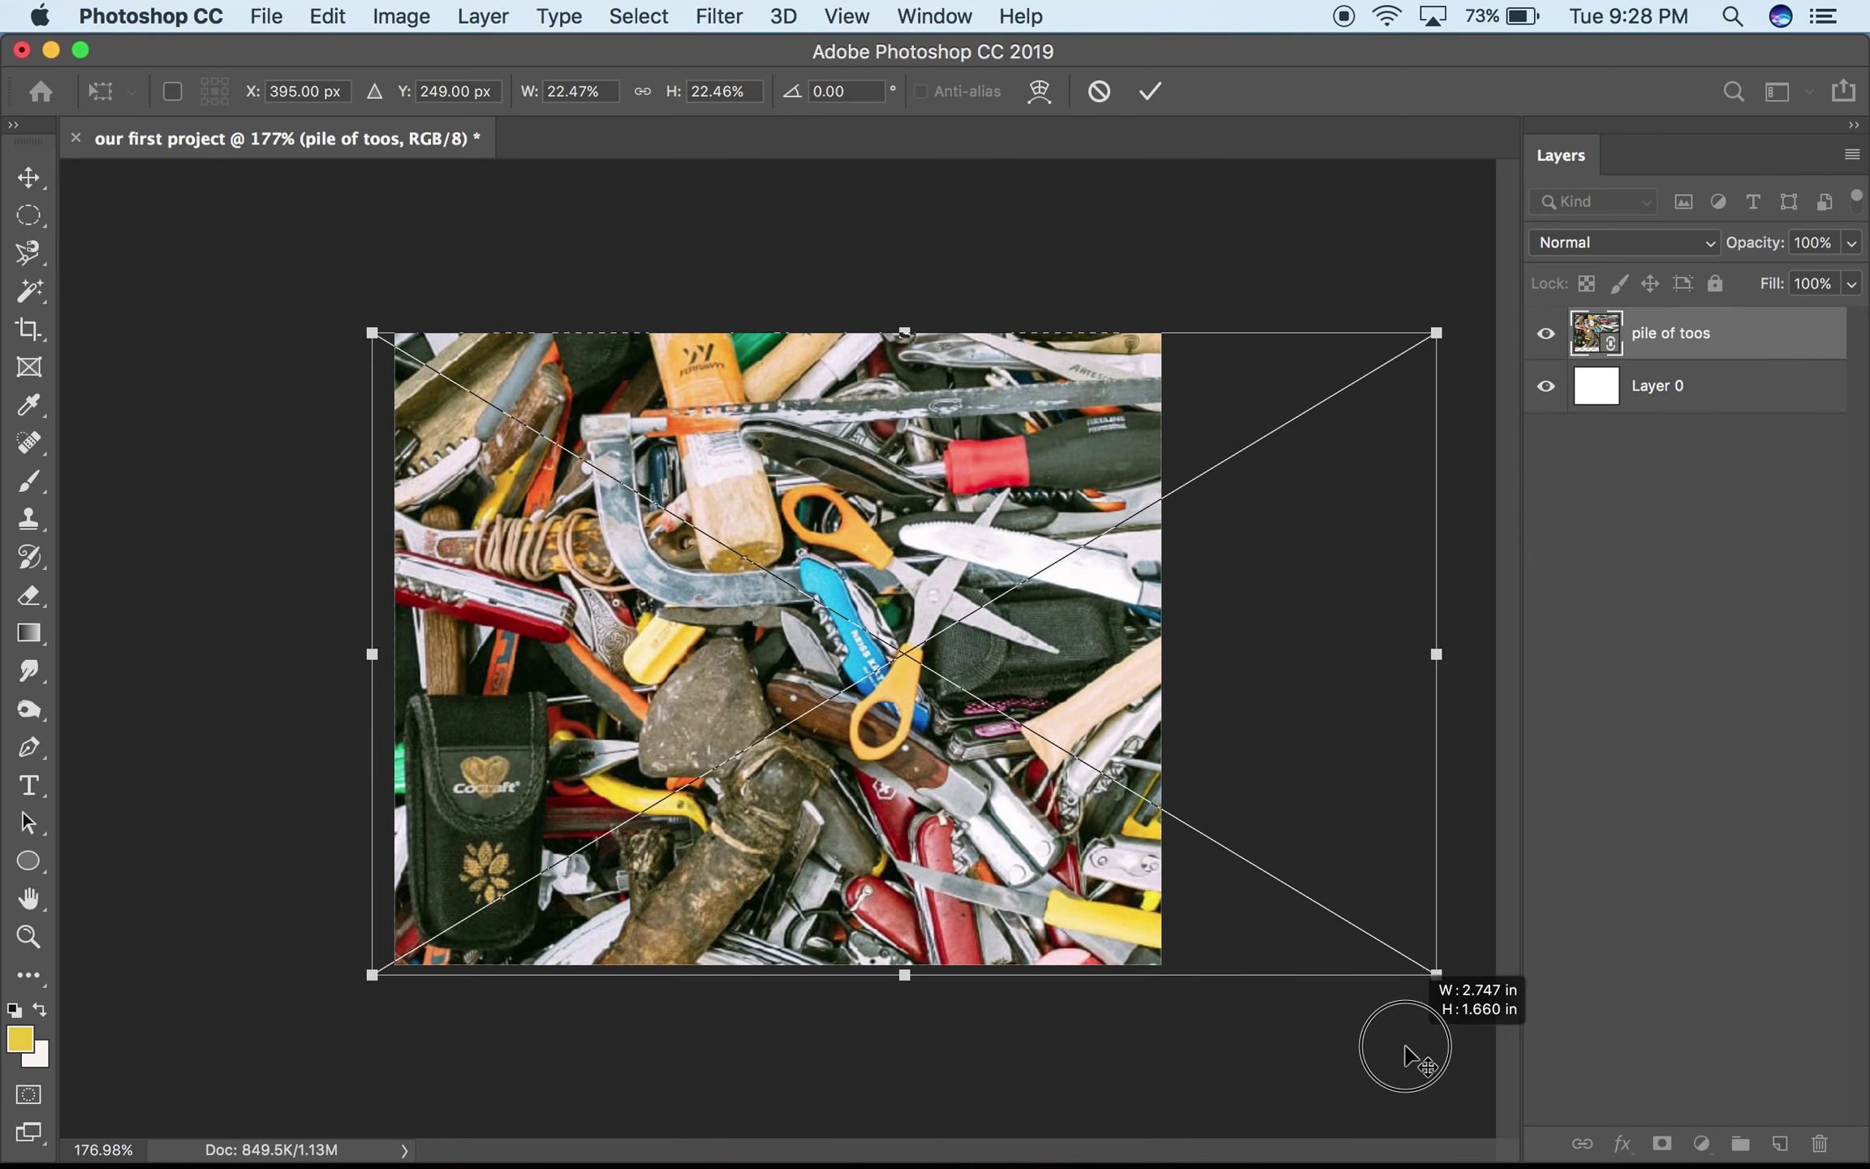
{"action": "key", "text": "Return"}
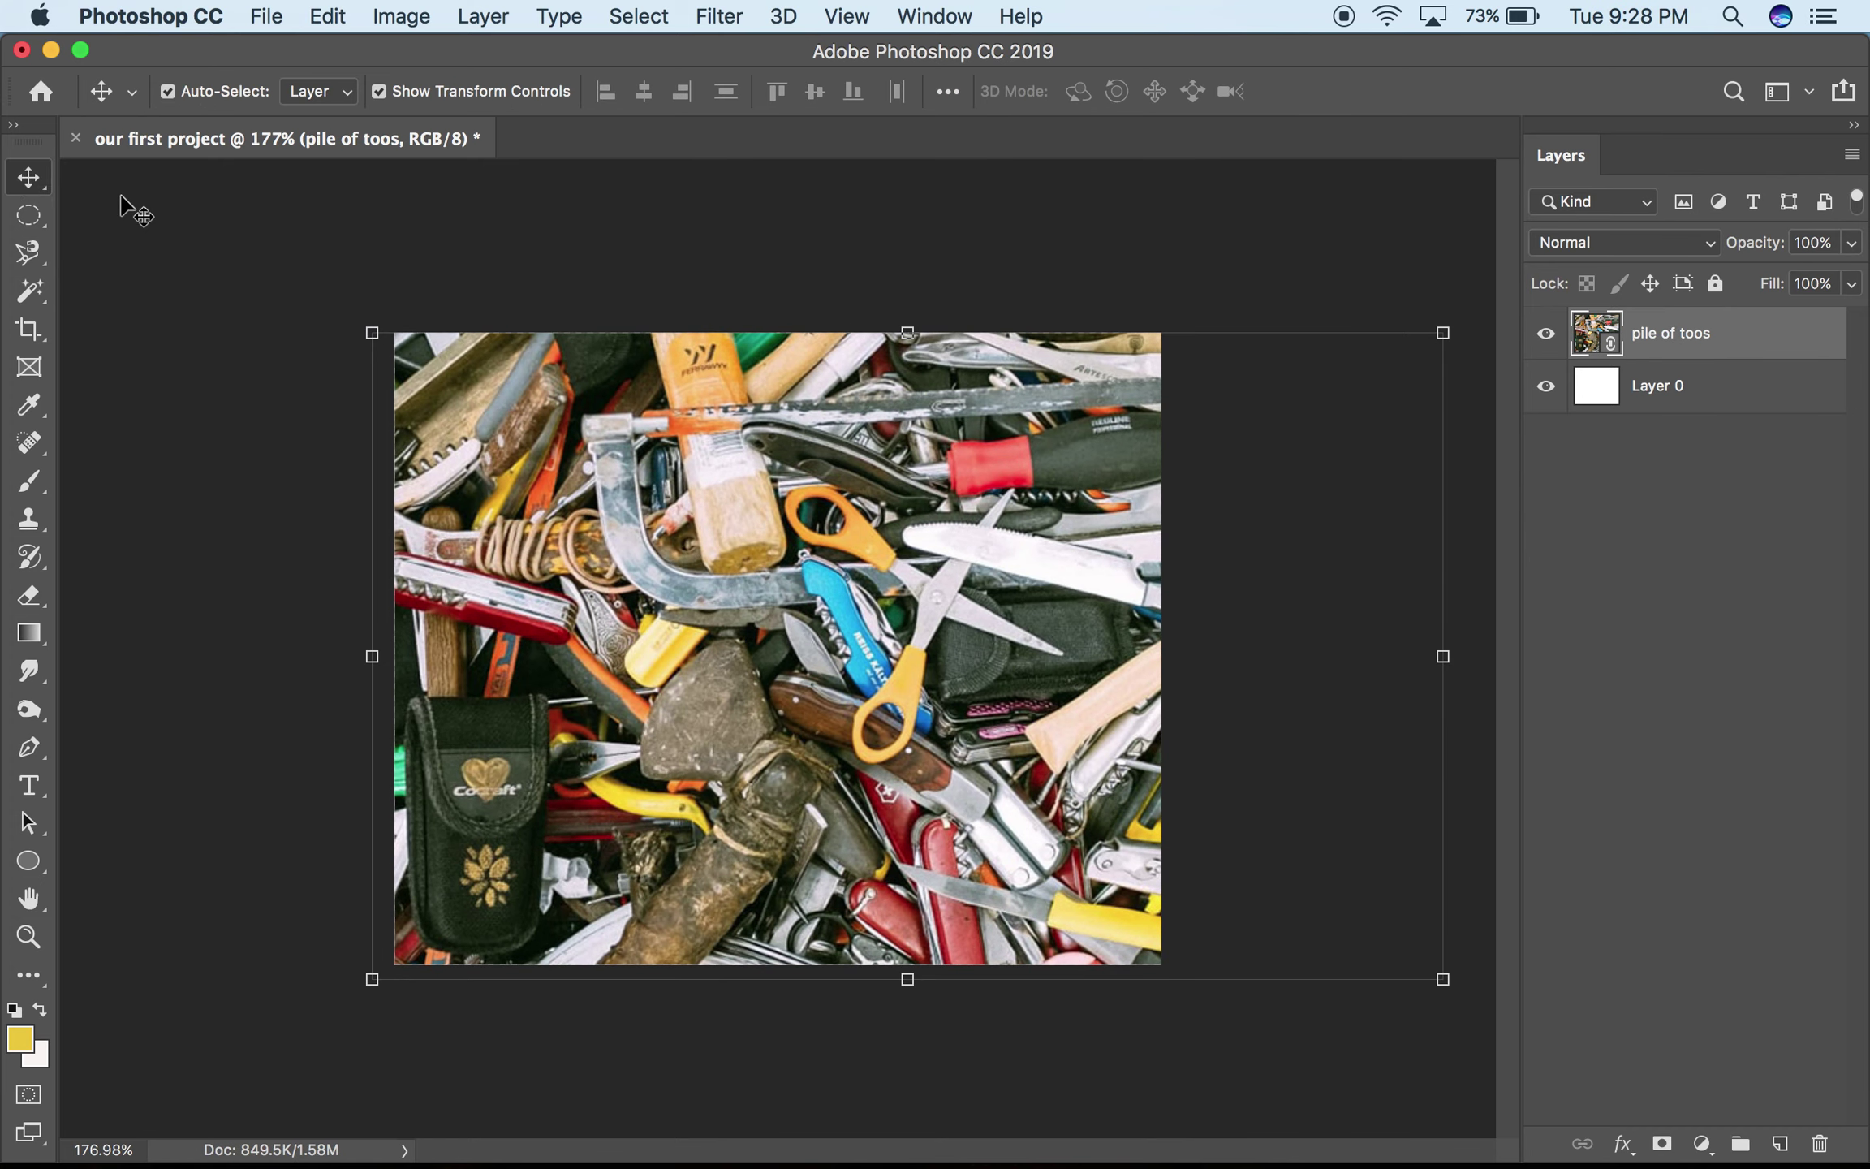
{"action": "left_click_drag", "start_coordinate": [1658, 385], "coordinate": [1819, 1144]}
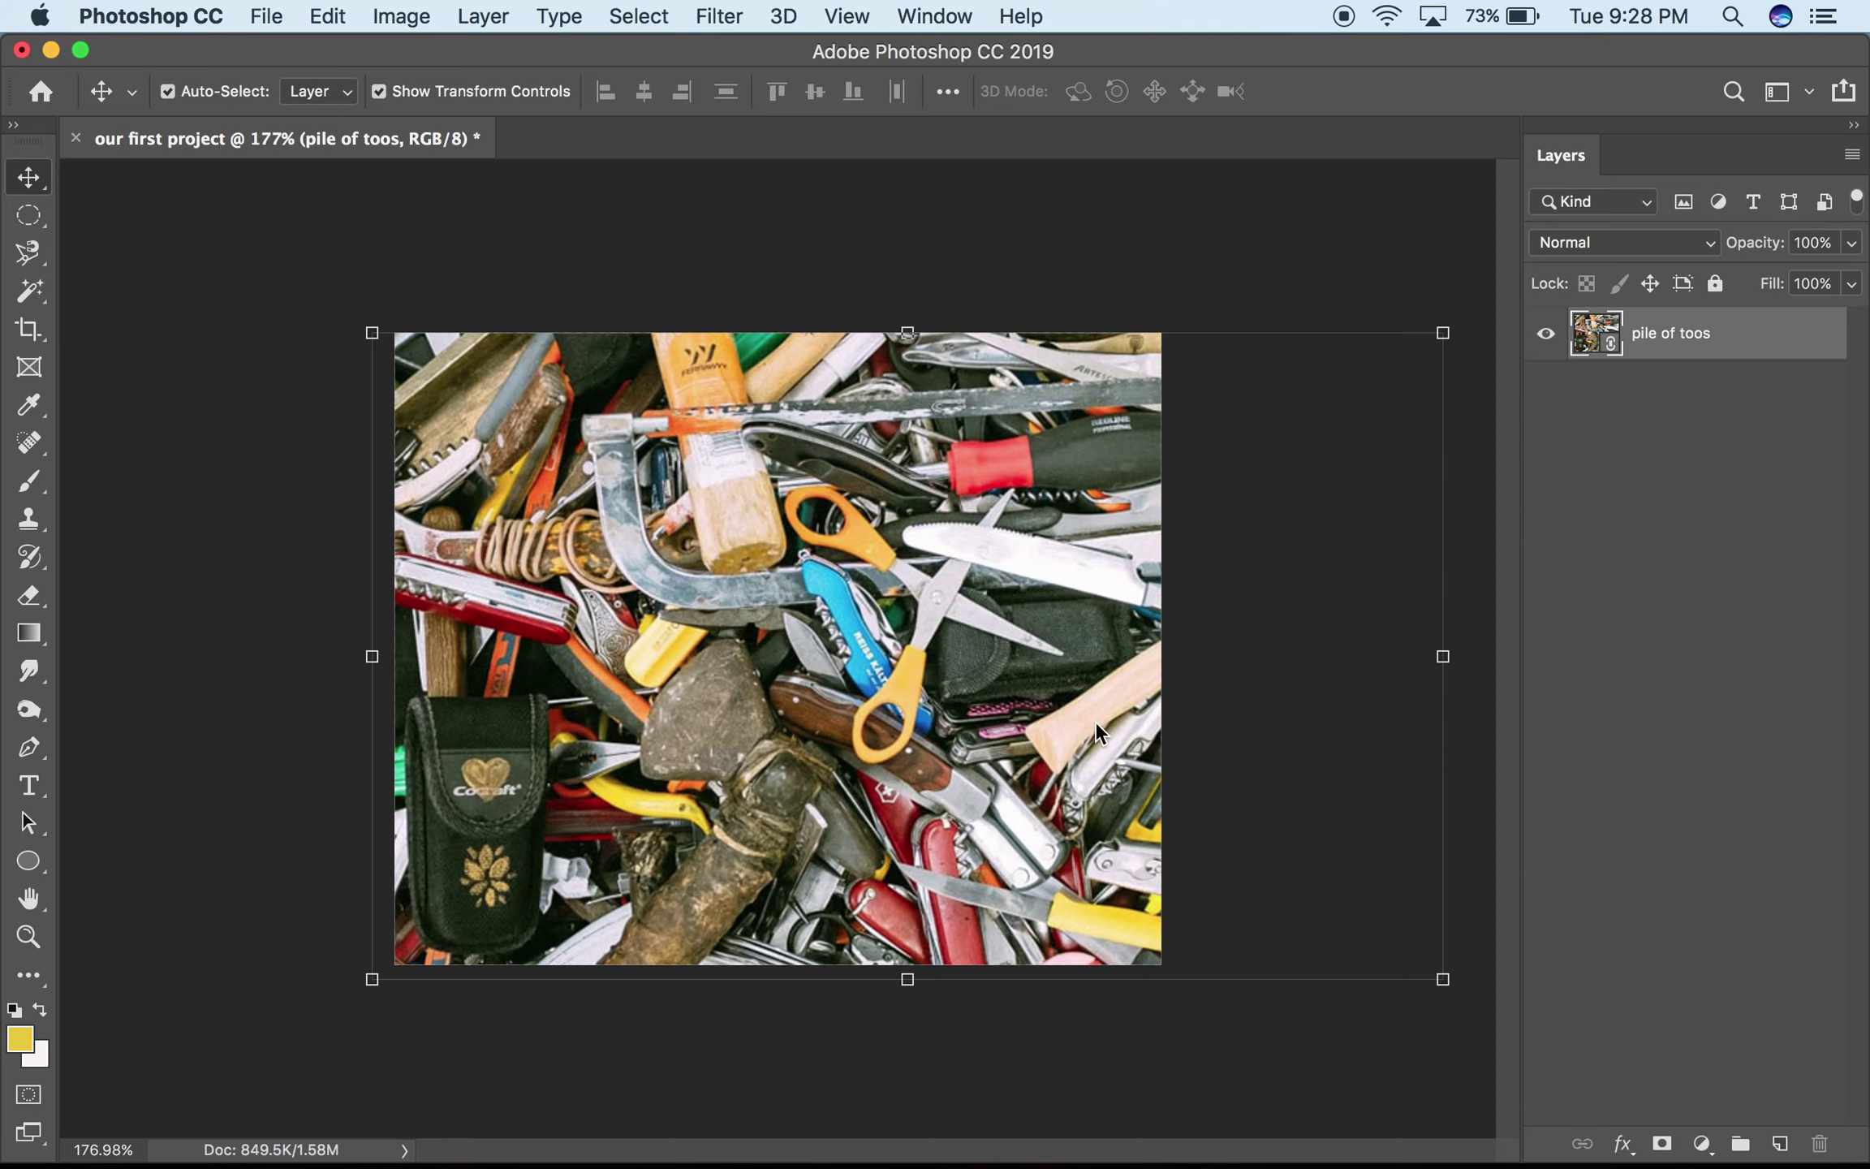
{"action": "left_click", "coordinate": [259, 394]}
Step: Place Linked the image 'hand.jpg' from the Desktop into the document
{"action": "left_click", "coordinate": [264, 10]}
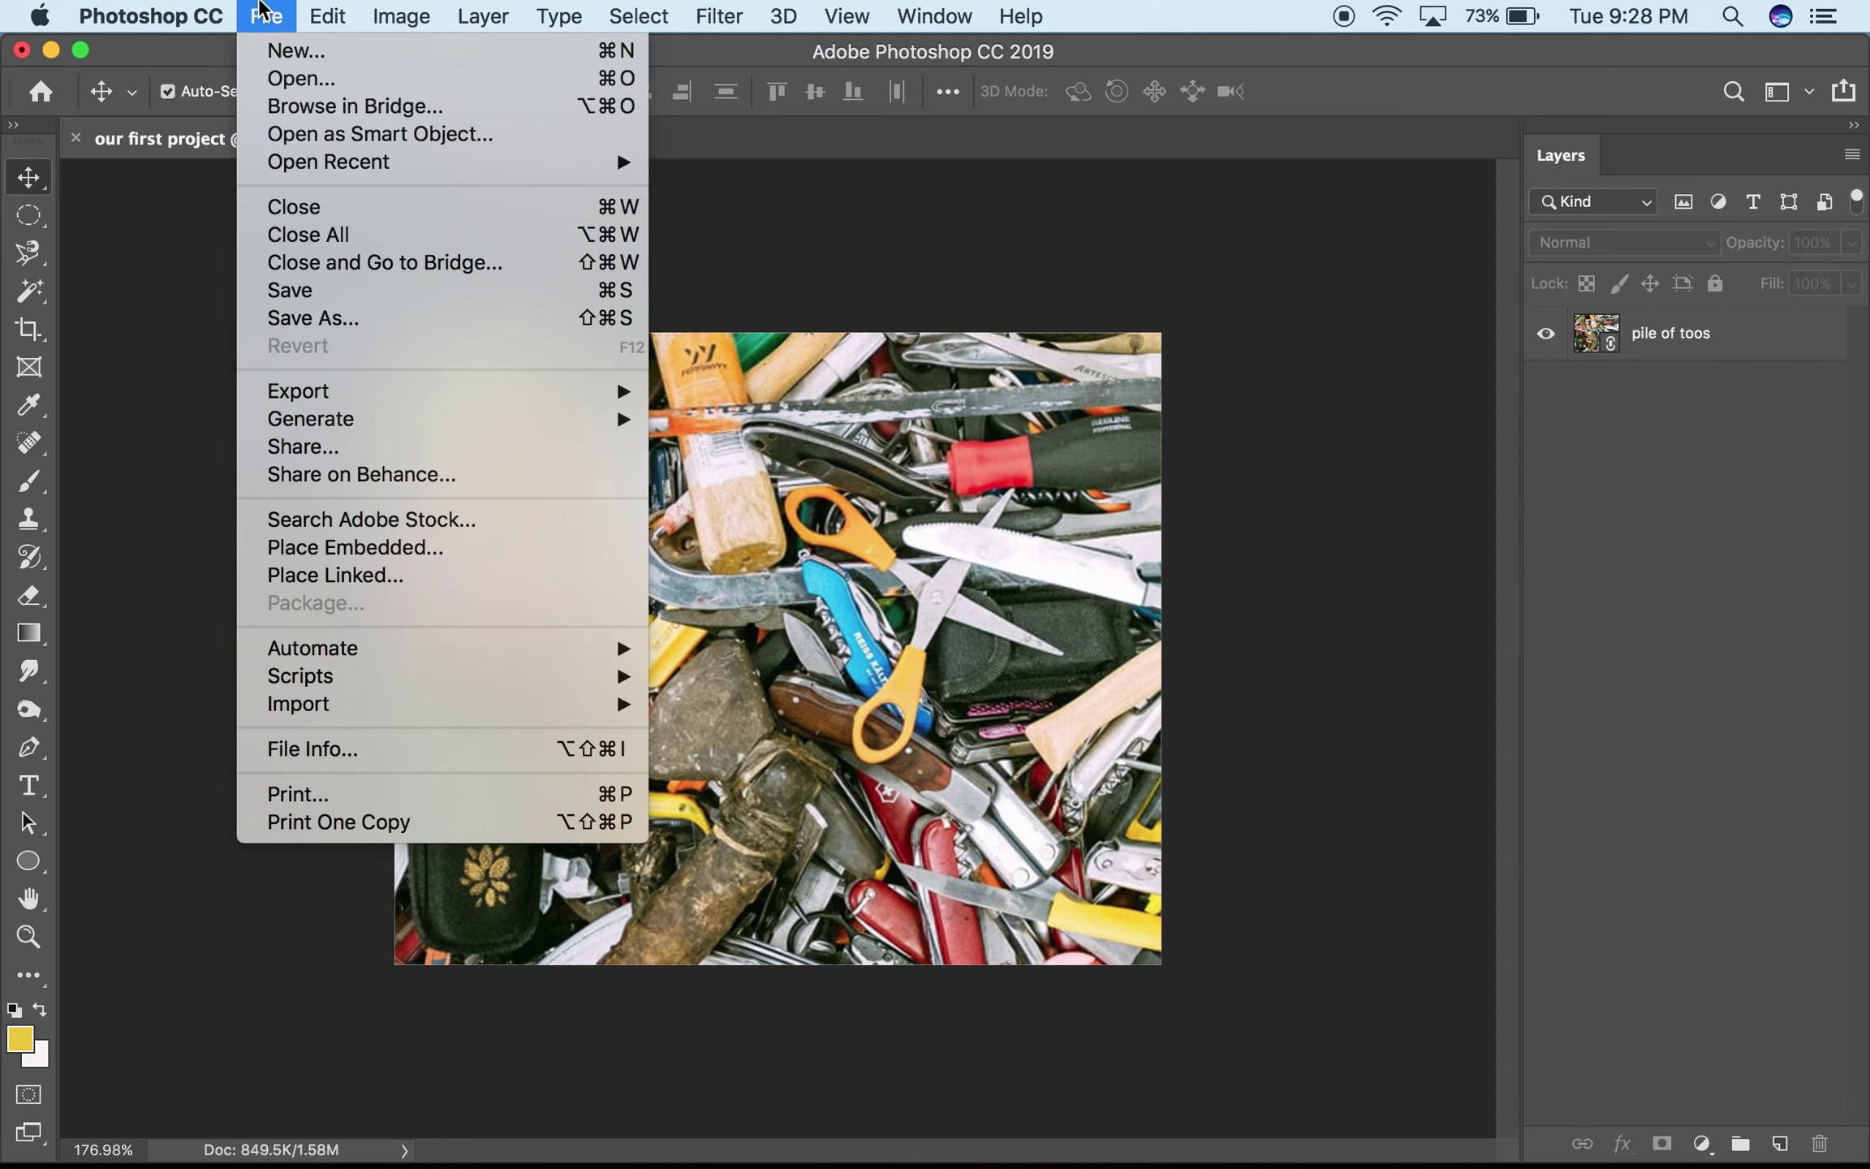
{"action": "left_click", "coordinate": [263, 11]}
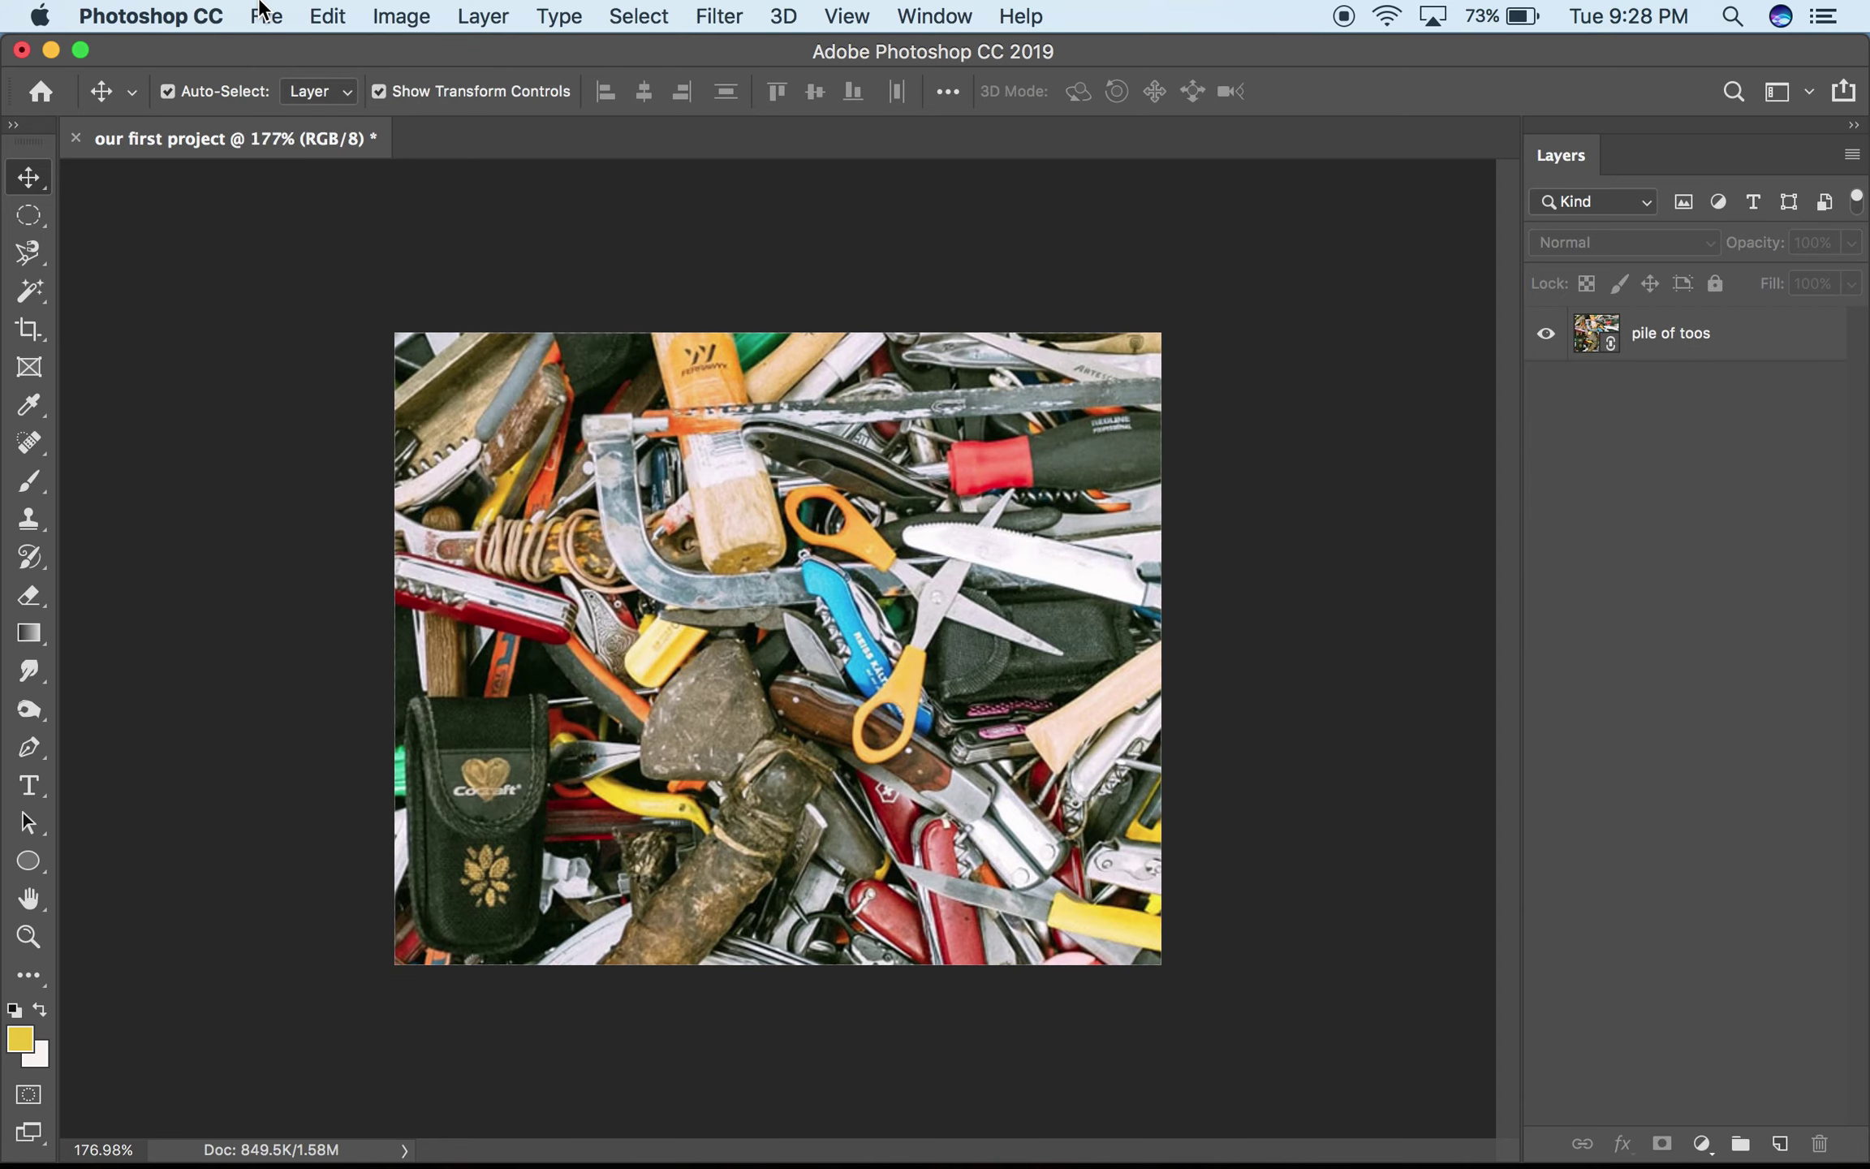
{"action": "left_click", "coordinate": [264, 12]}
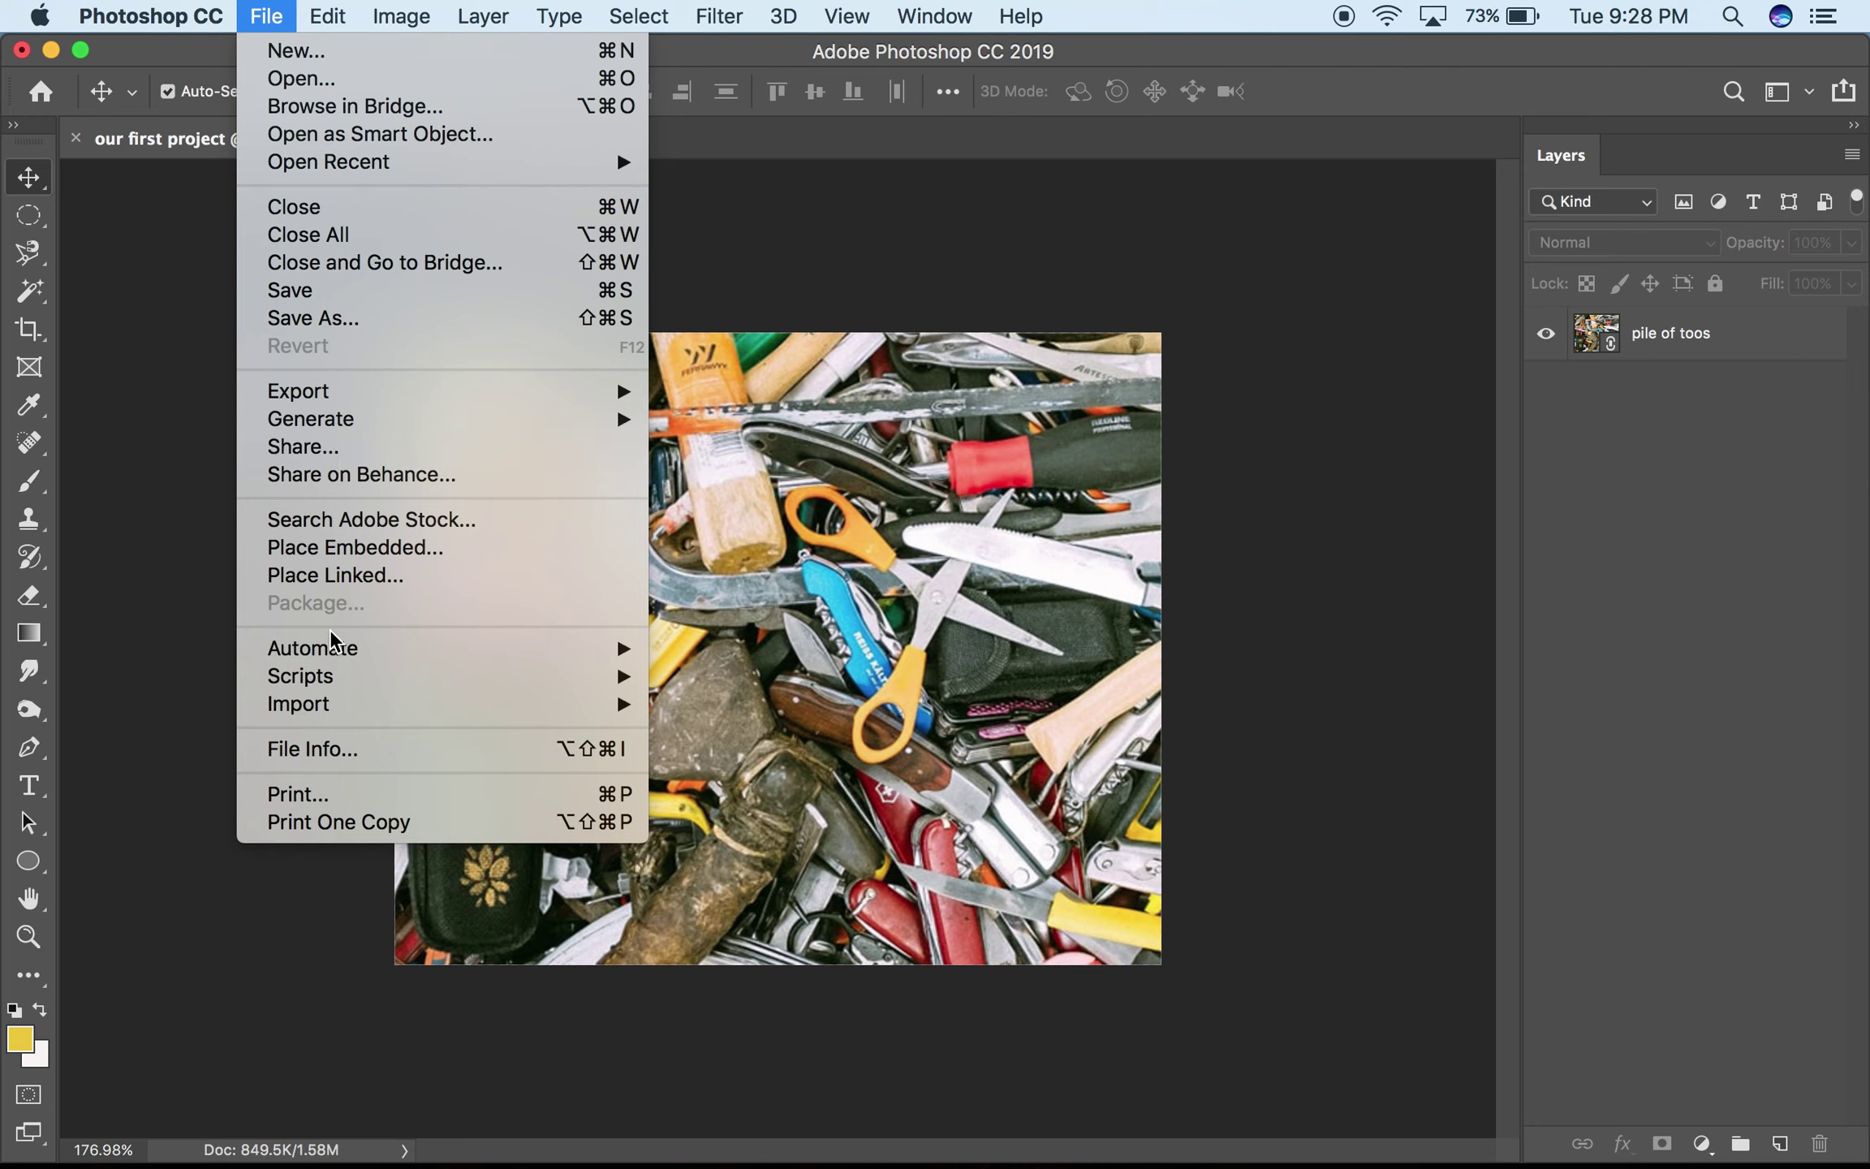
{"action": "left_click", "coordinate": [339, 578]}
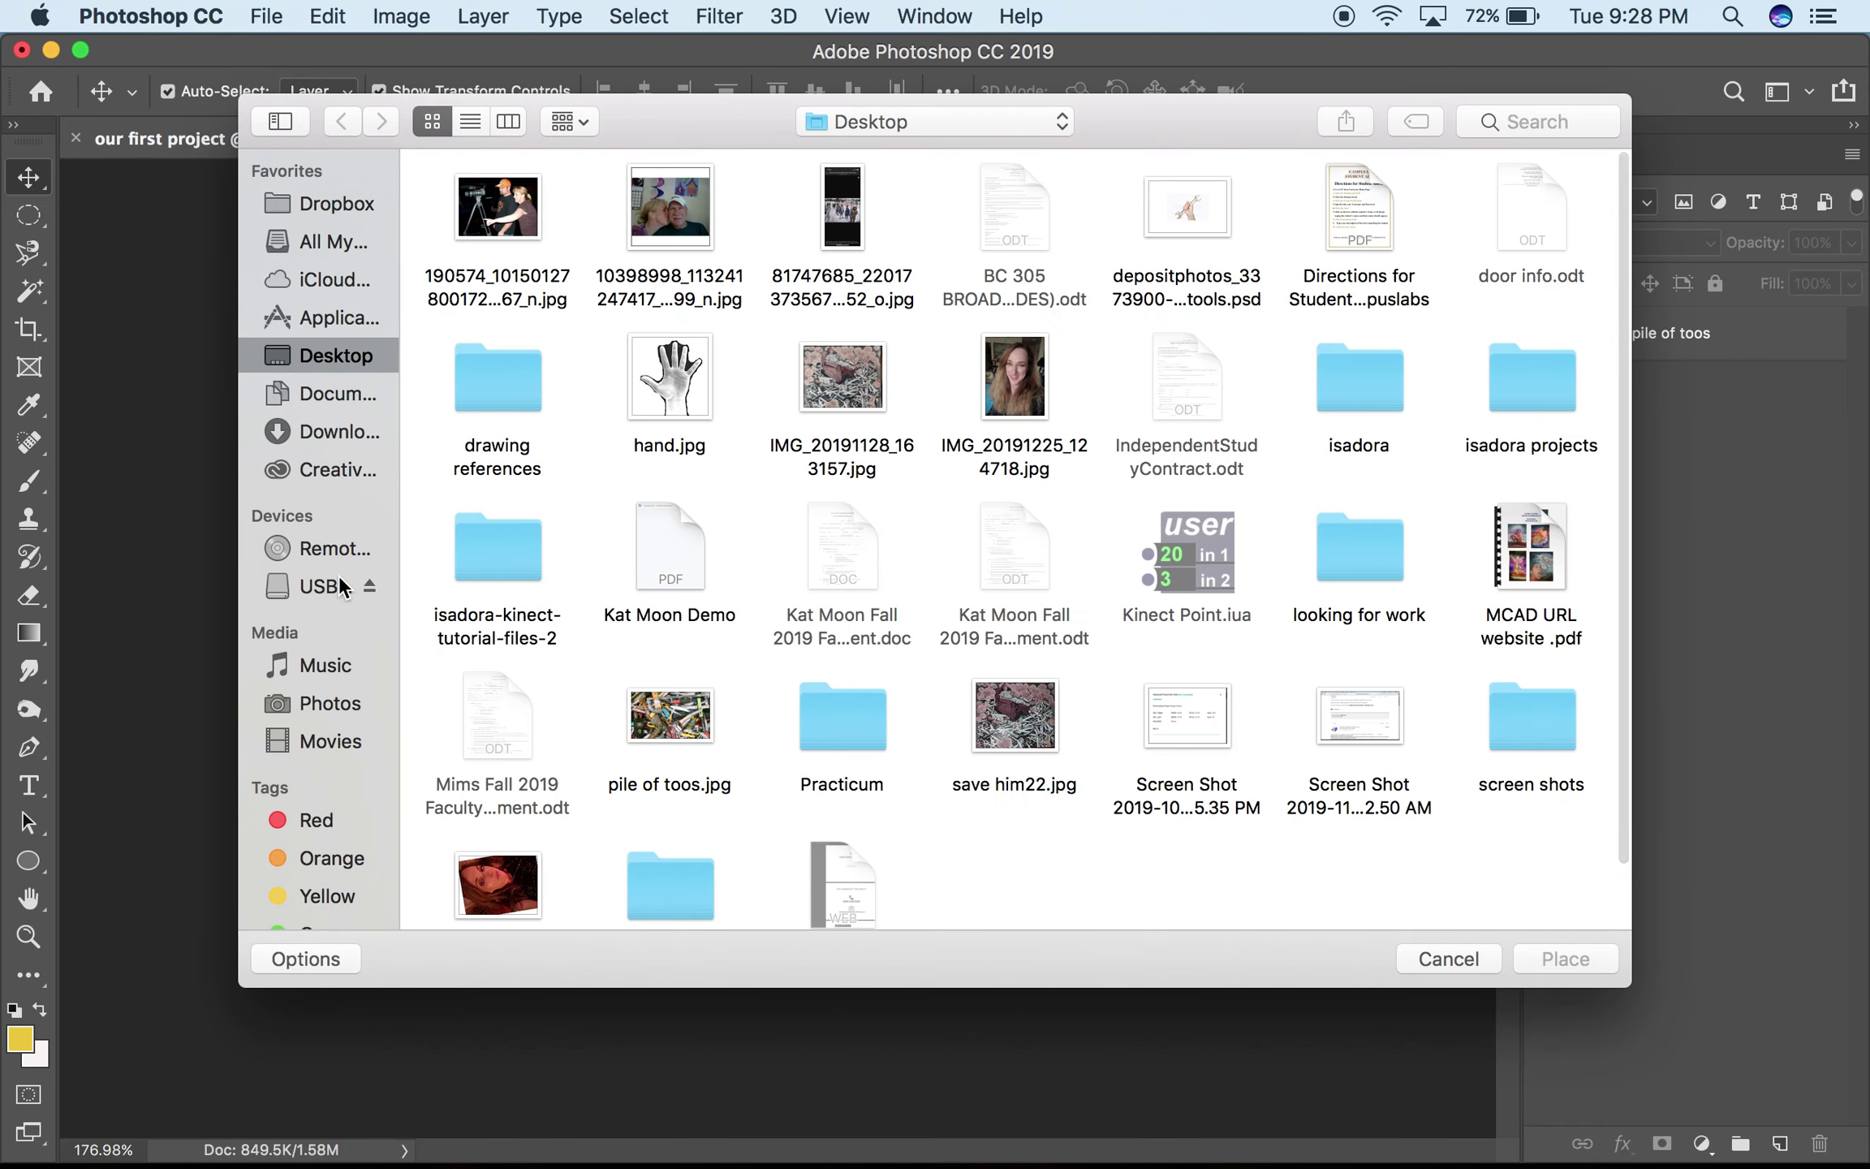
{"action": "scroll", "coordinate": [1024, 659], "scroll_direction": "down", "scroll_amount": 3}
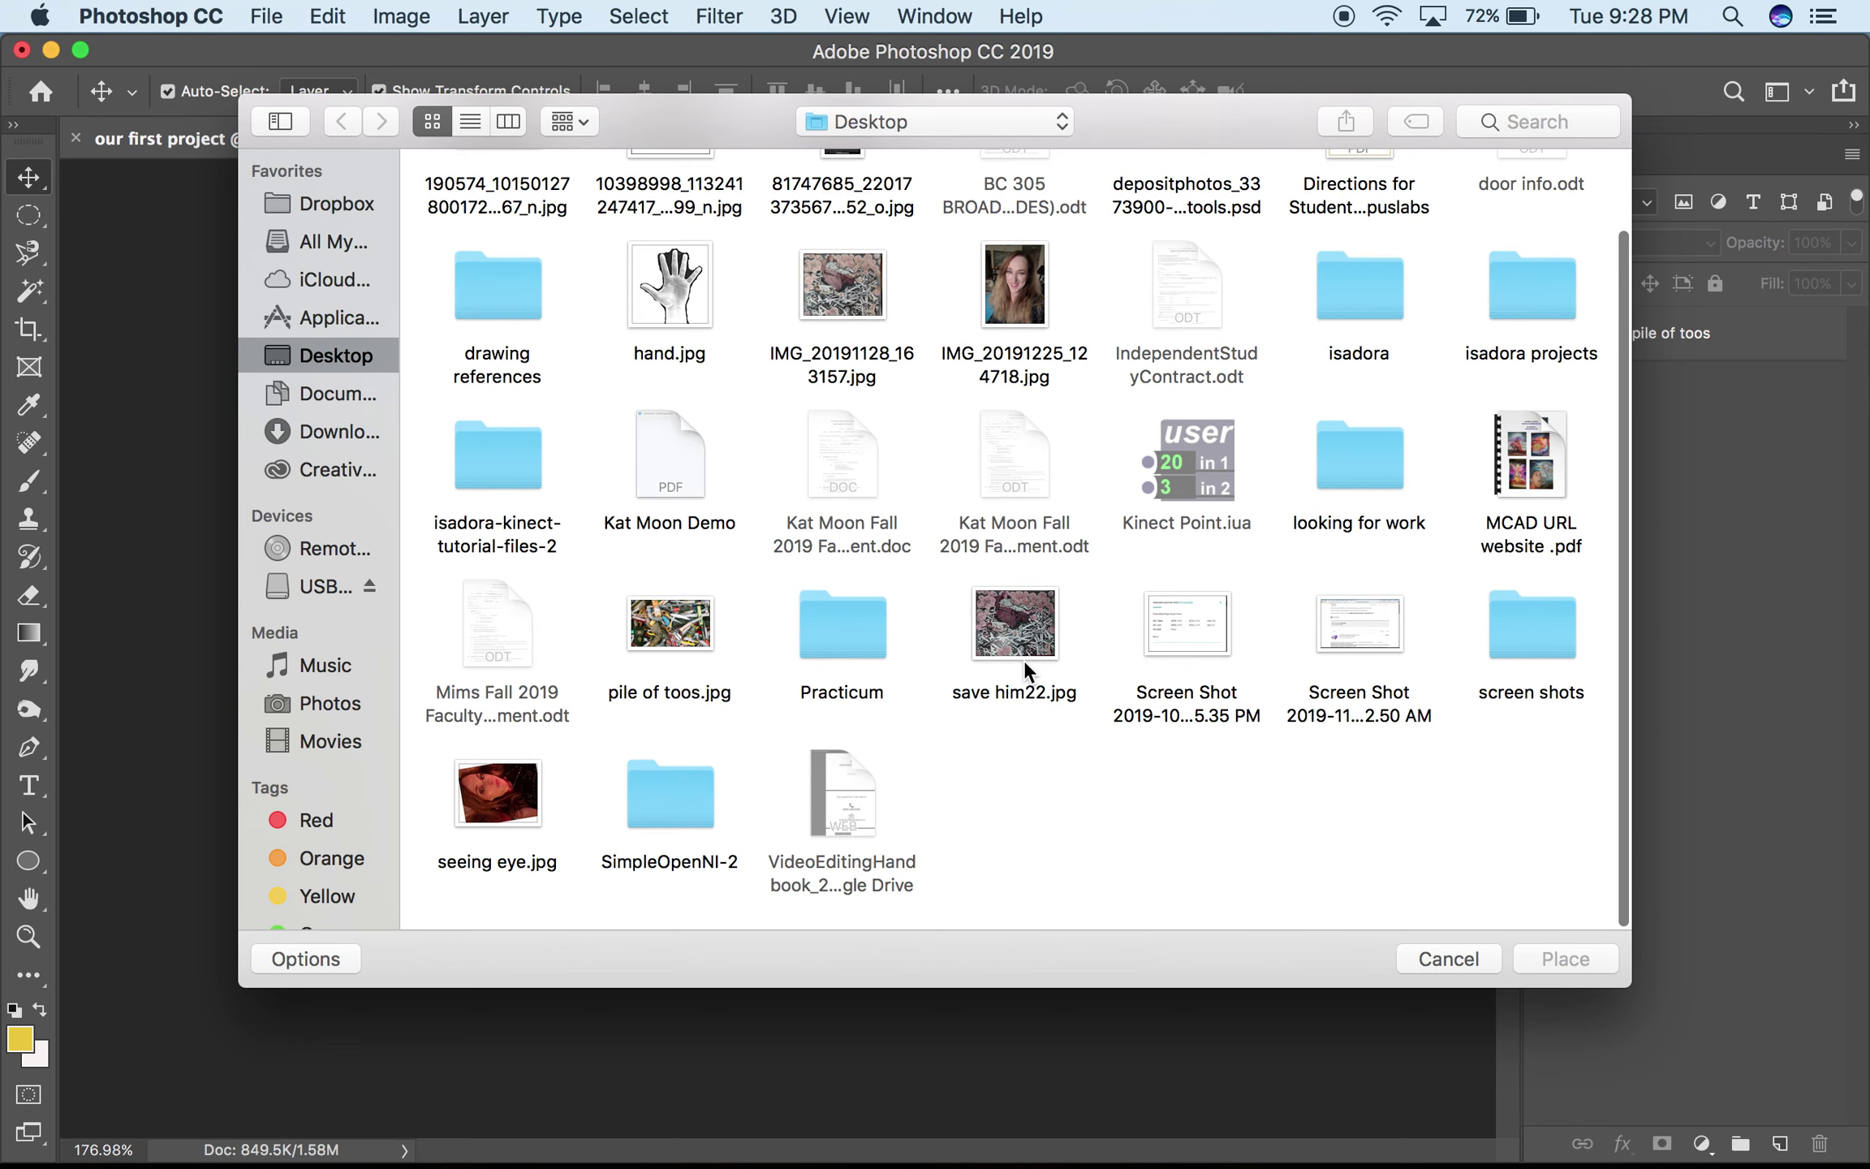
{"action": "scroll", "coordinate": [1025, 659], "scroll_direction": "up", "scroll_amount": 3}
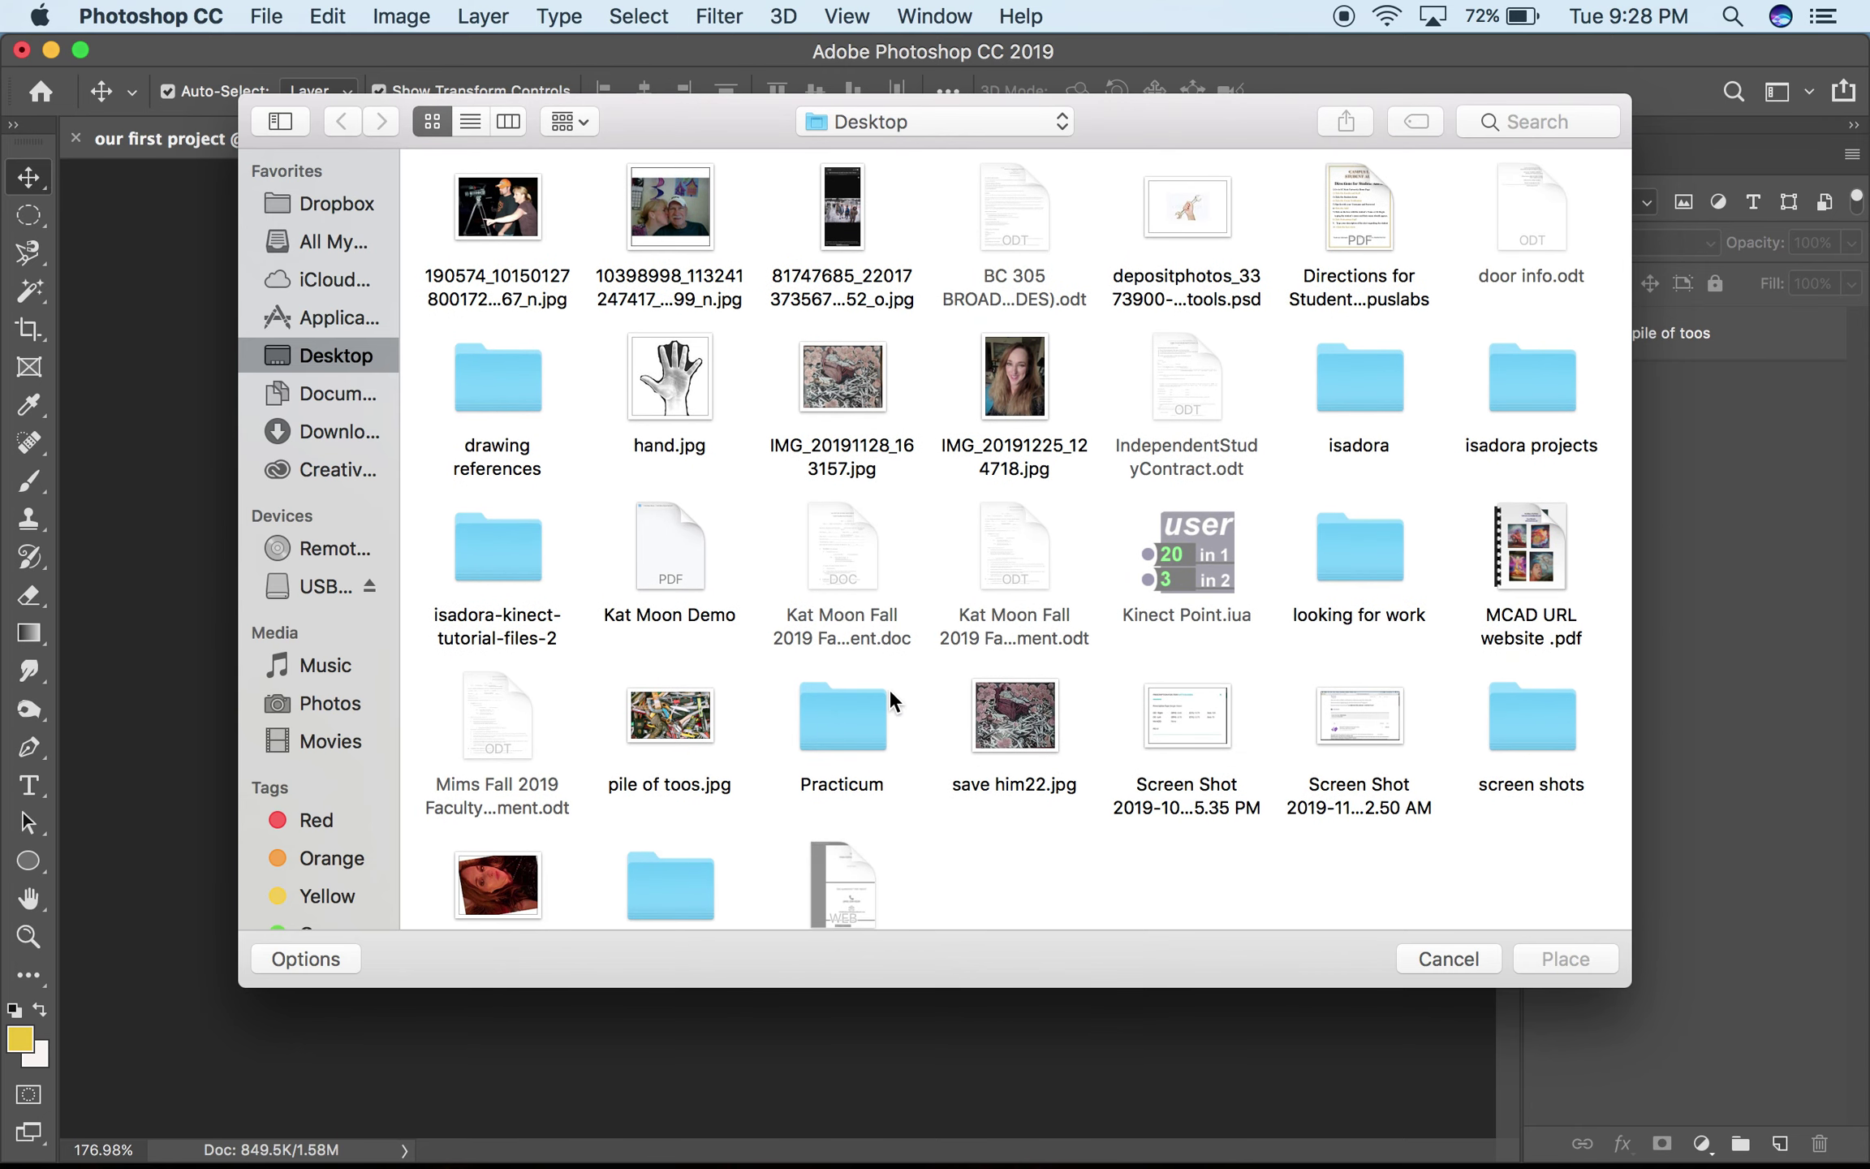
{"action": "left_click", "coordinate": [669, 378]}
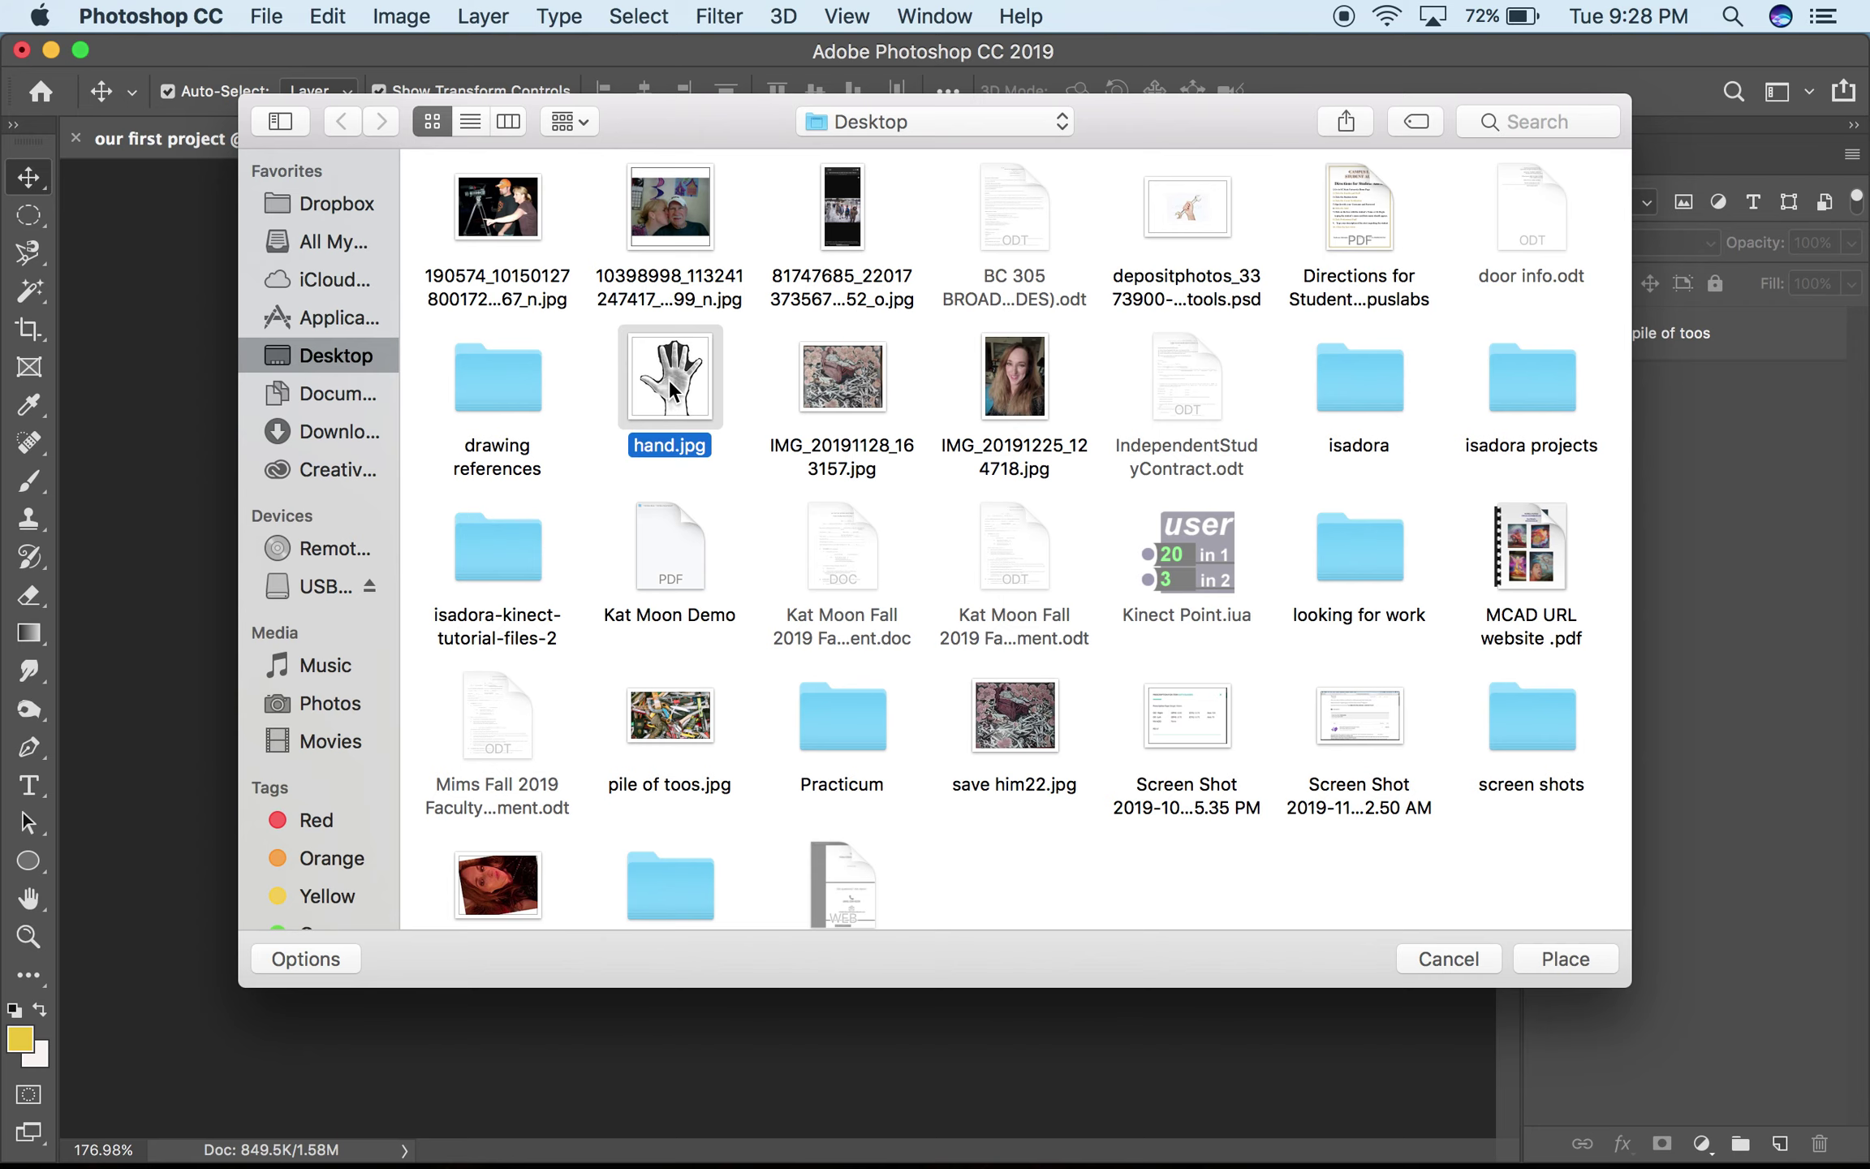
{"action": "double_click", "coordinate": [669, 379]}
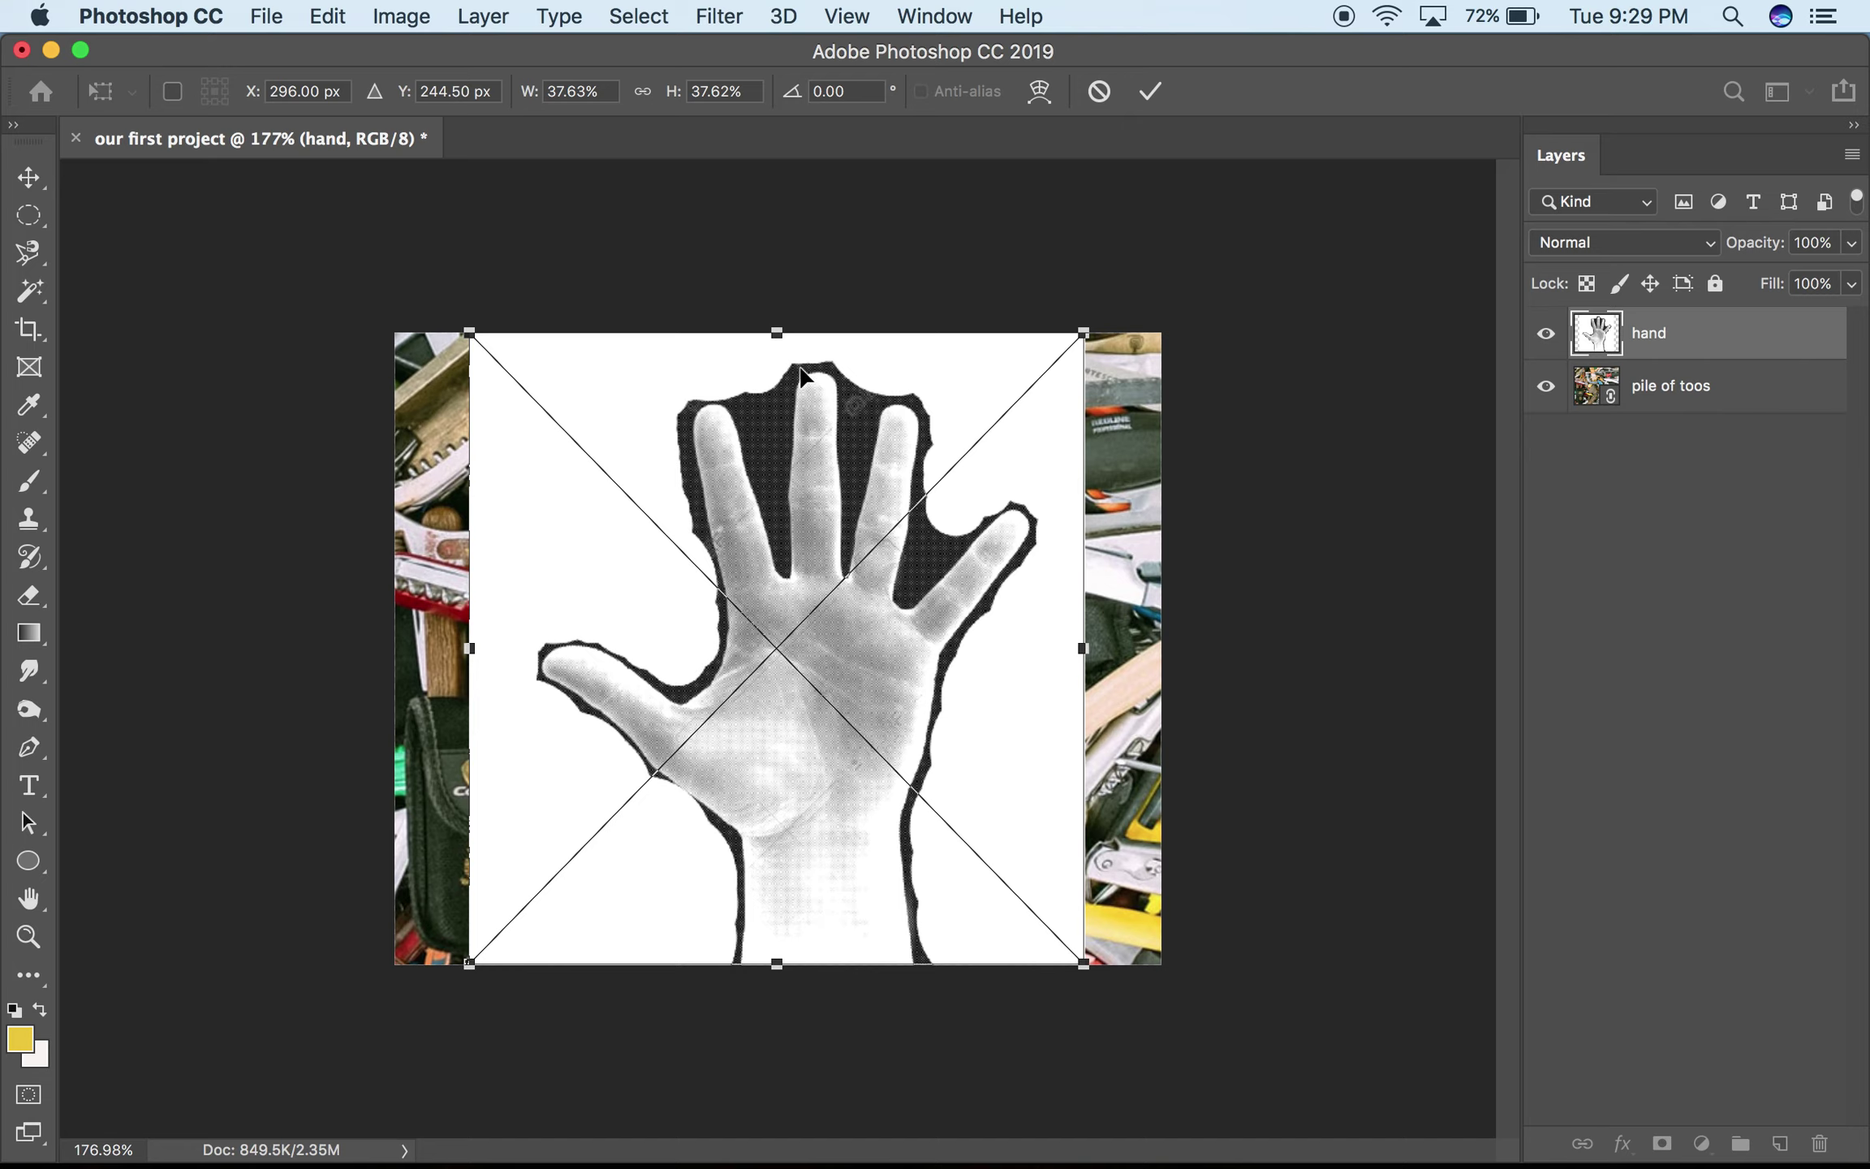
Step: Scale the hand image down to about 19%, commit it, and move it toward the canvas centre
{"action": "left_click_drag", "start_coordinate": [1086, 332], "coordinate": [779, 649]}
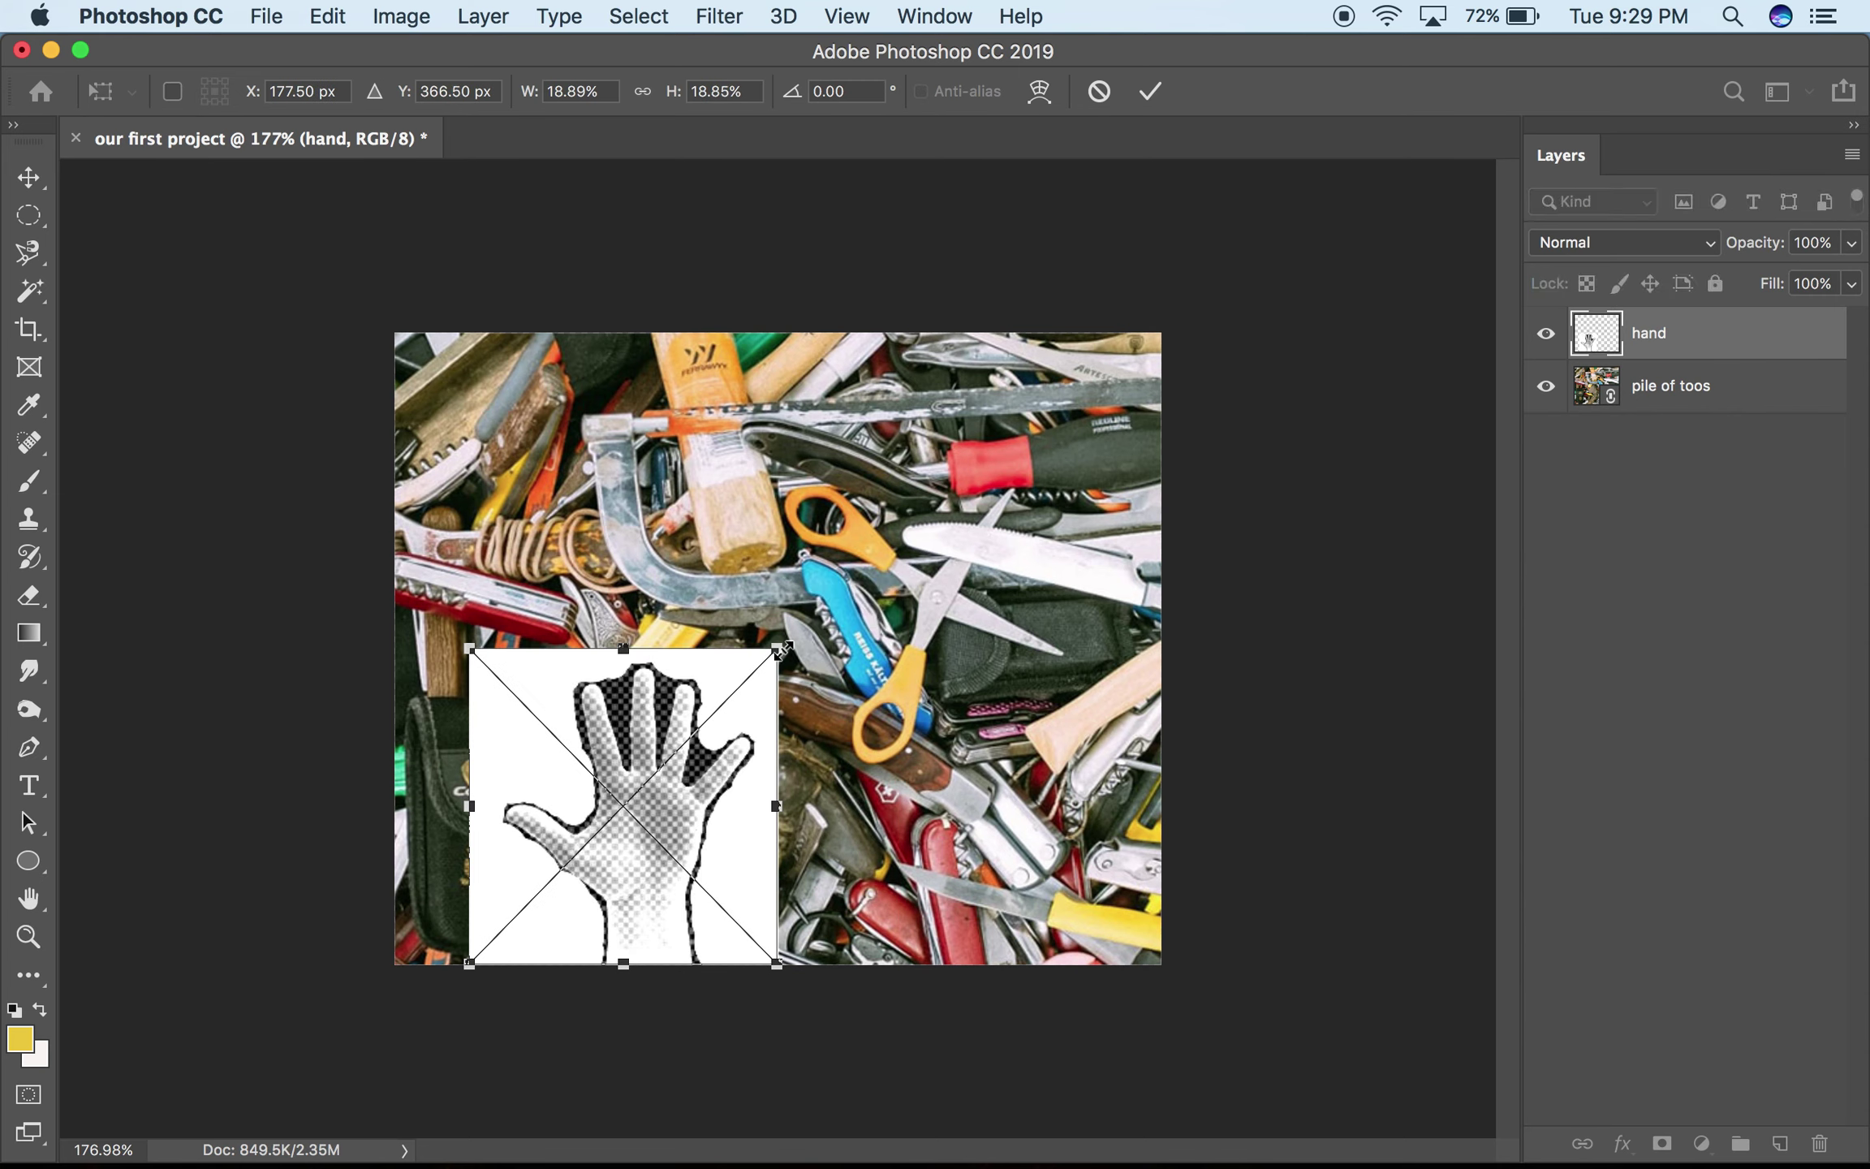
{"action": "key", "text": "Return"}
{"action": "left_click", "coordinate": [29, 177]}
{"action": "left_click", "coordinate": [203, 337]}
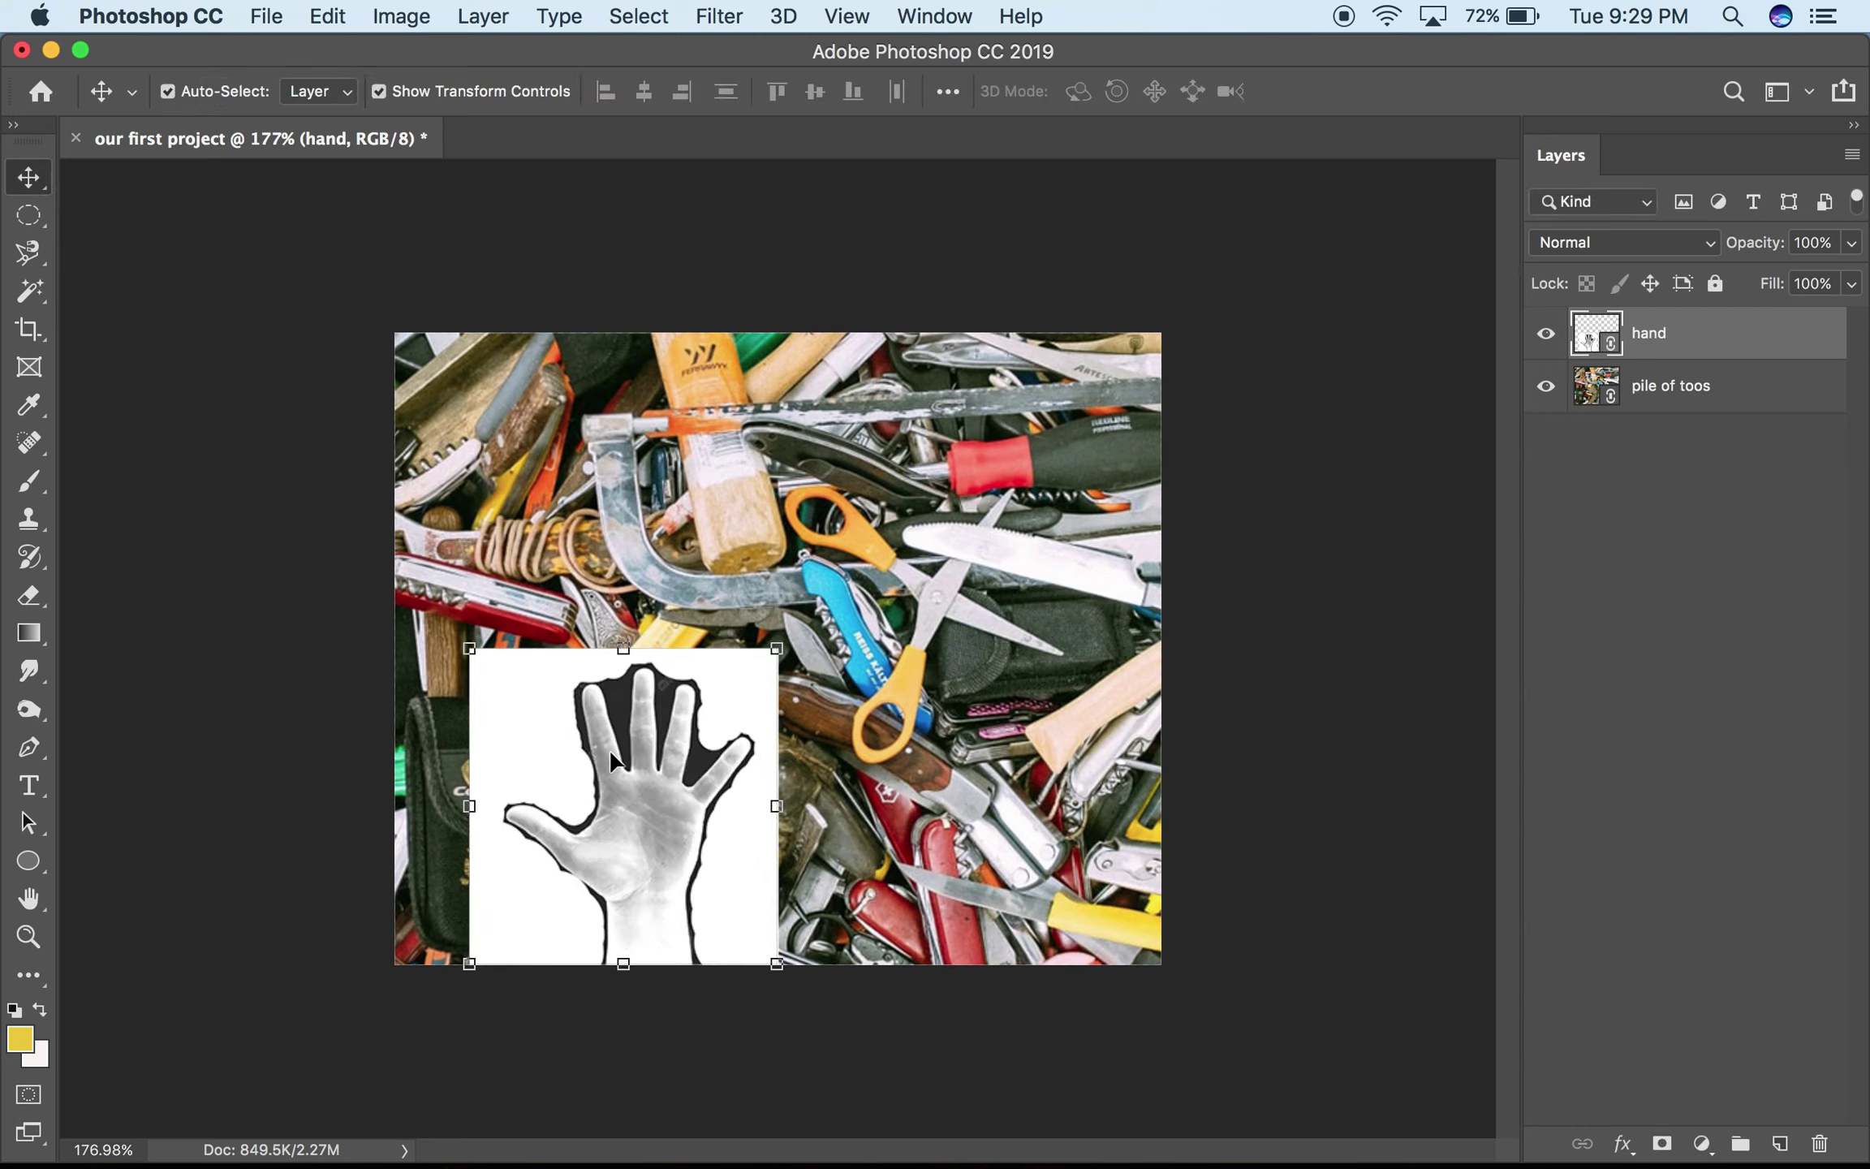
{"action": "left_click_drag", "start_coordinate": [610, 759], "coordinate": [948, 716]}
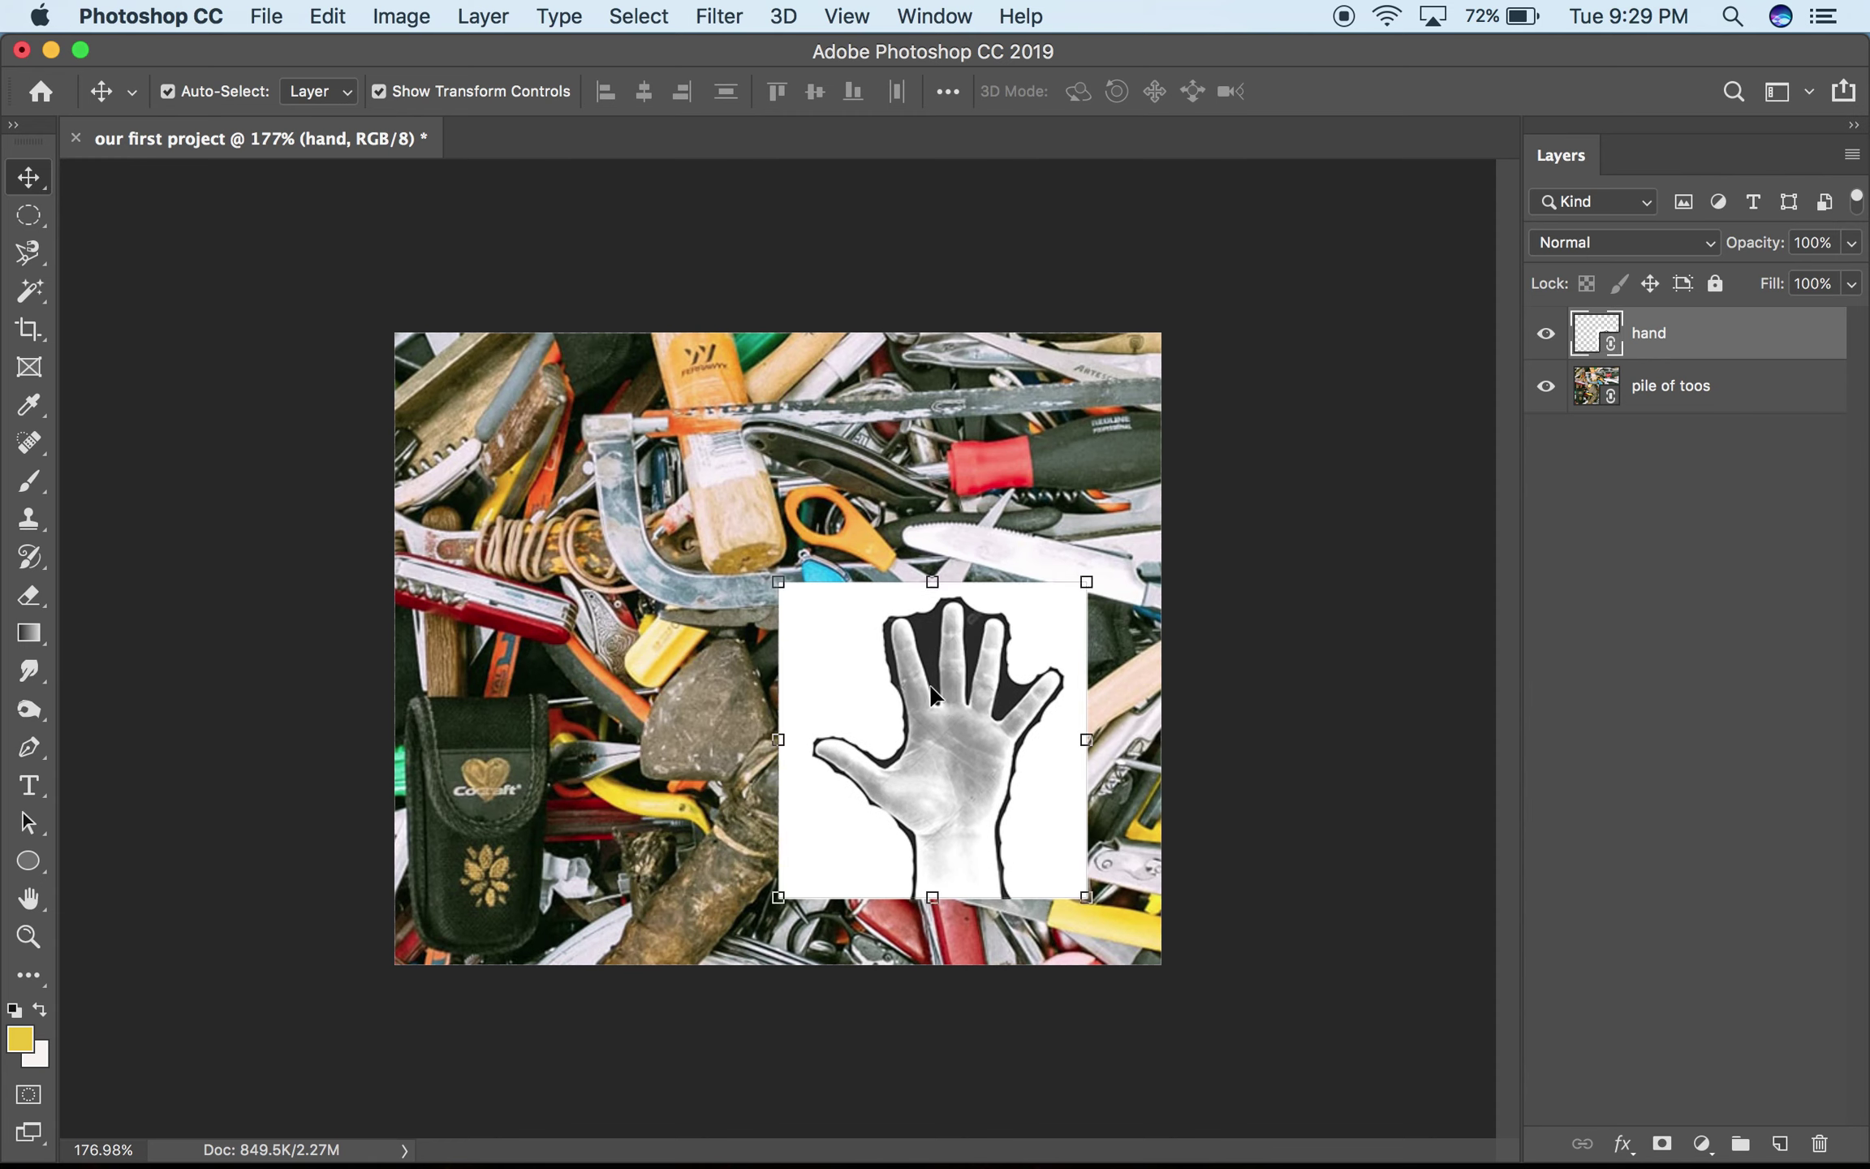
Step: Test layer visibility and order, keep the hand above the tools photo, then hide 'pile of toos'
{"action": "left_click", "coordinate": [1546, 390]}
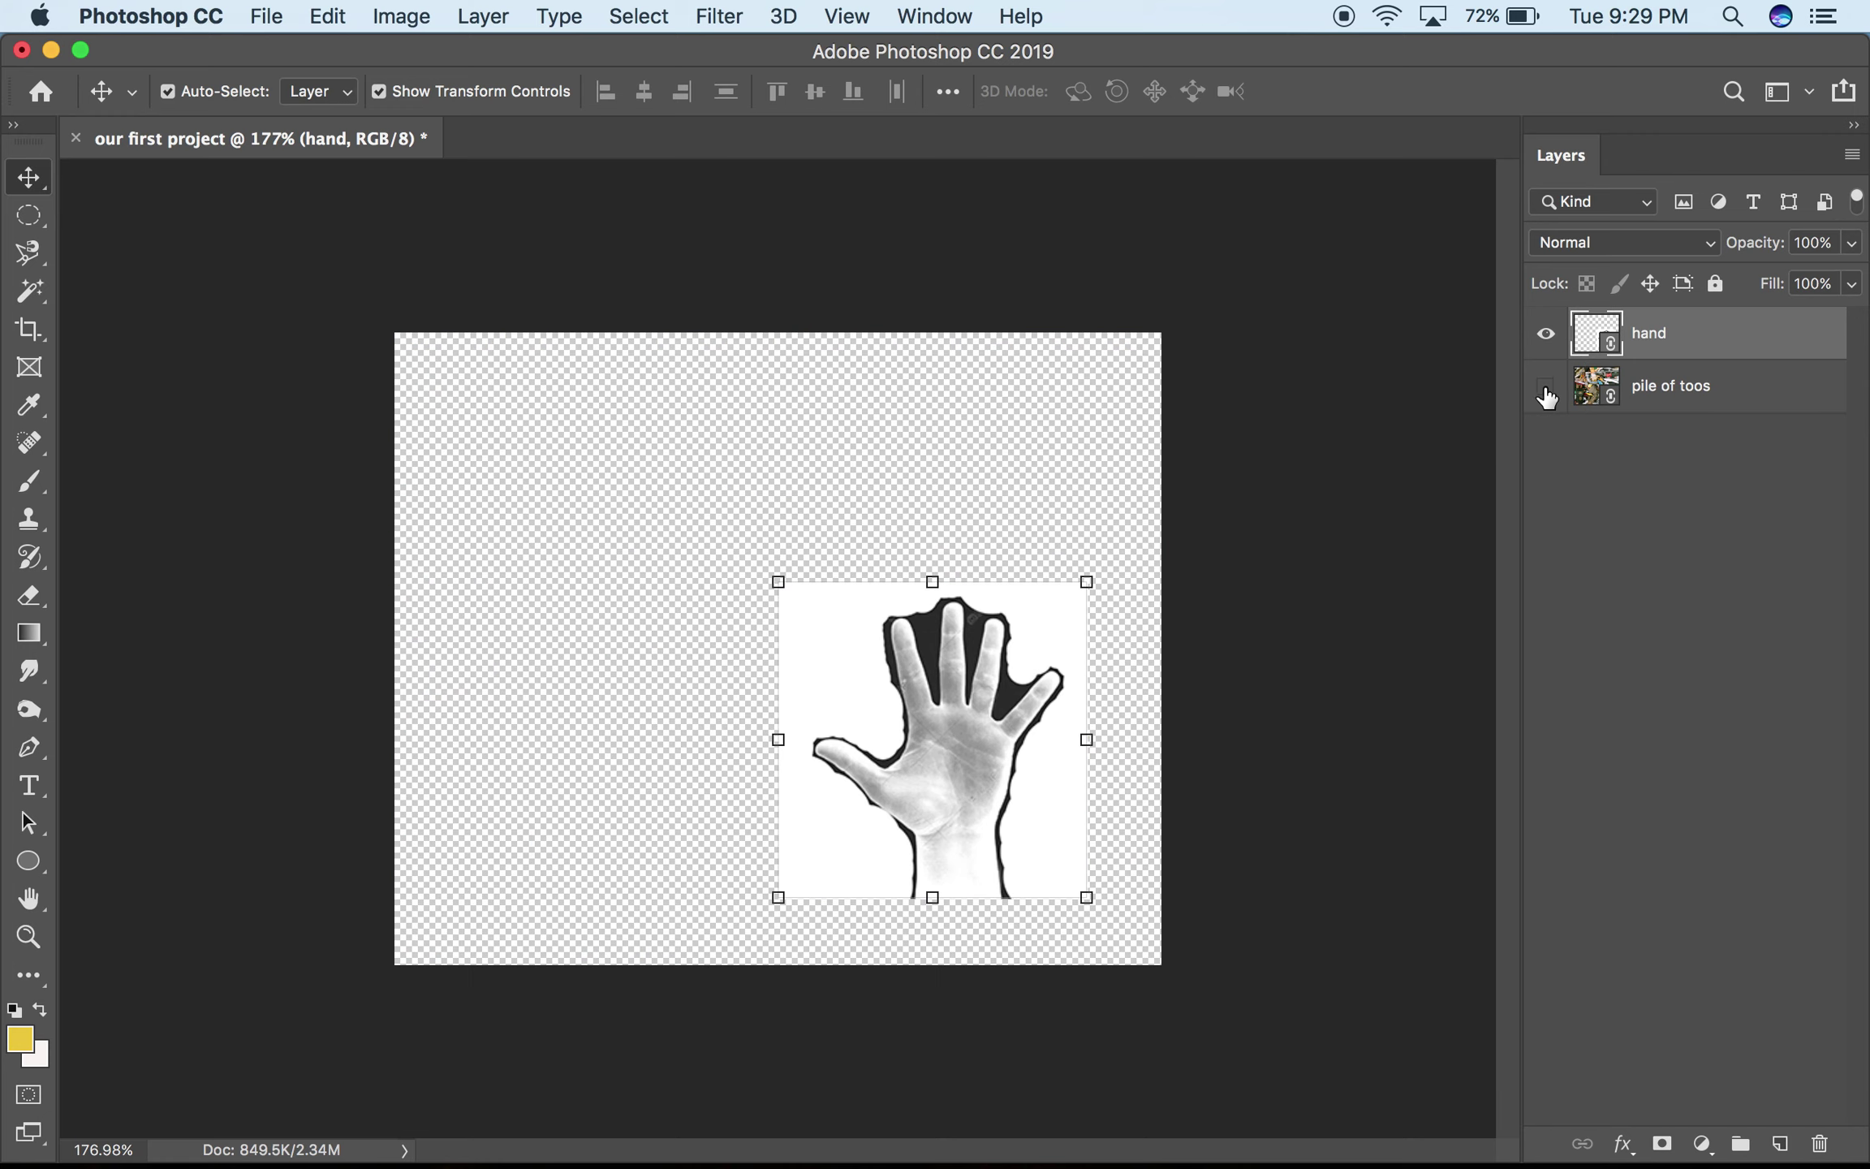
{"action": "left_click", "coordinate": [1546, 388]}
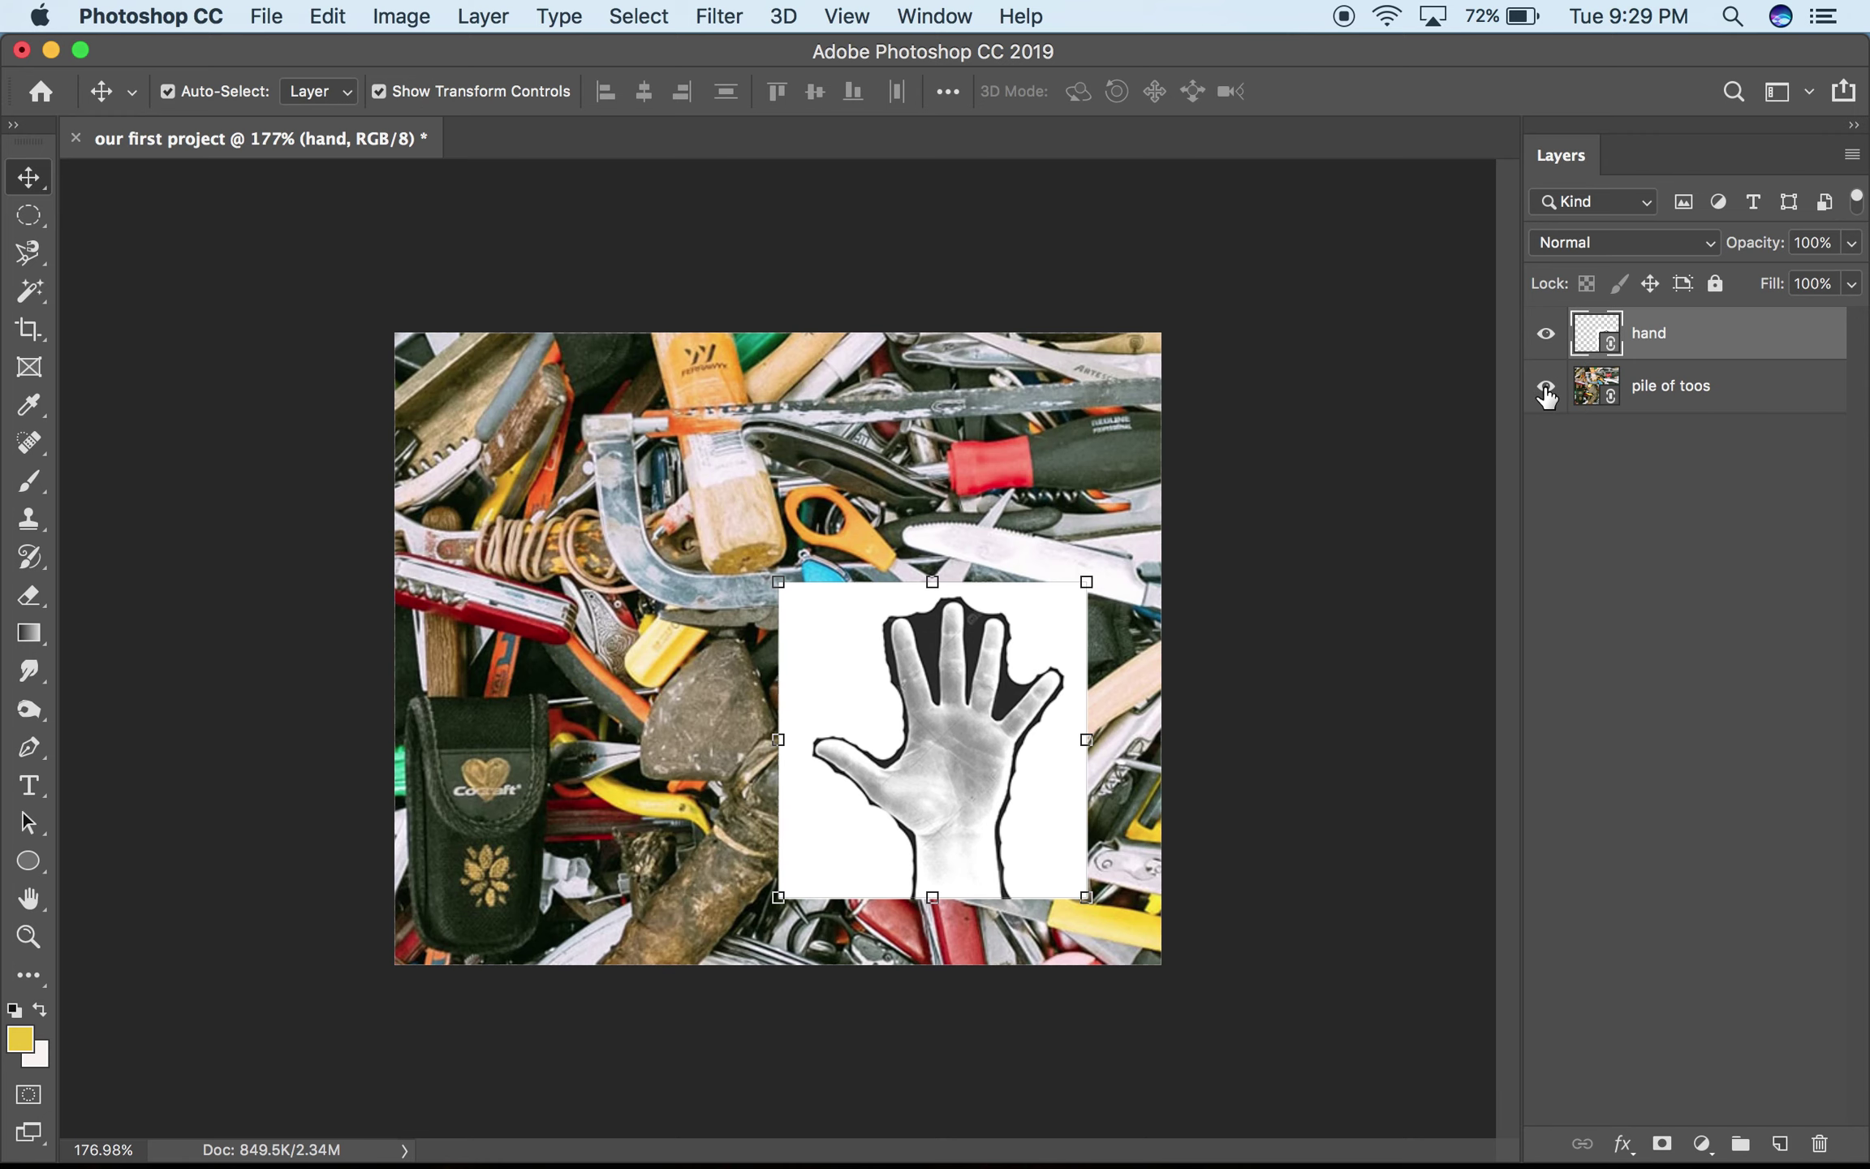
{"action": "left_click", "coordinate": [1546, 391]}
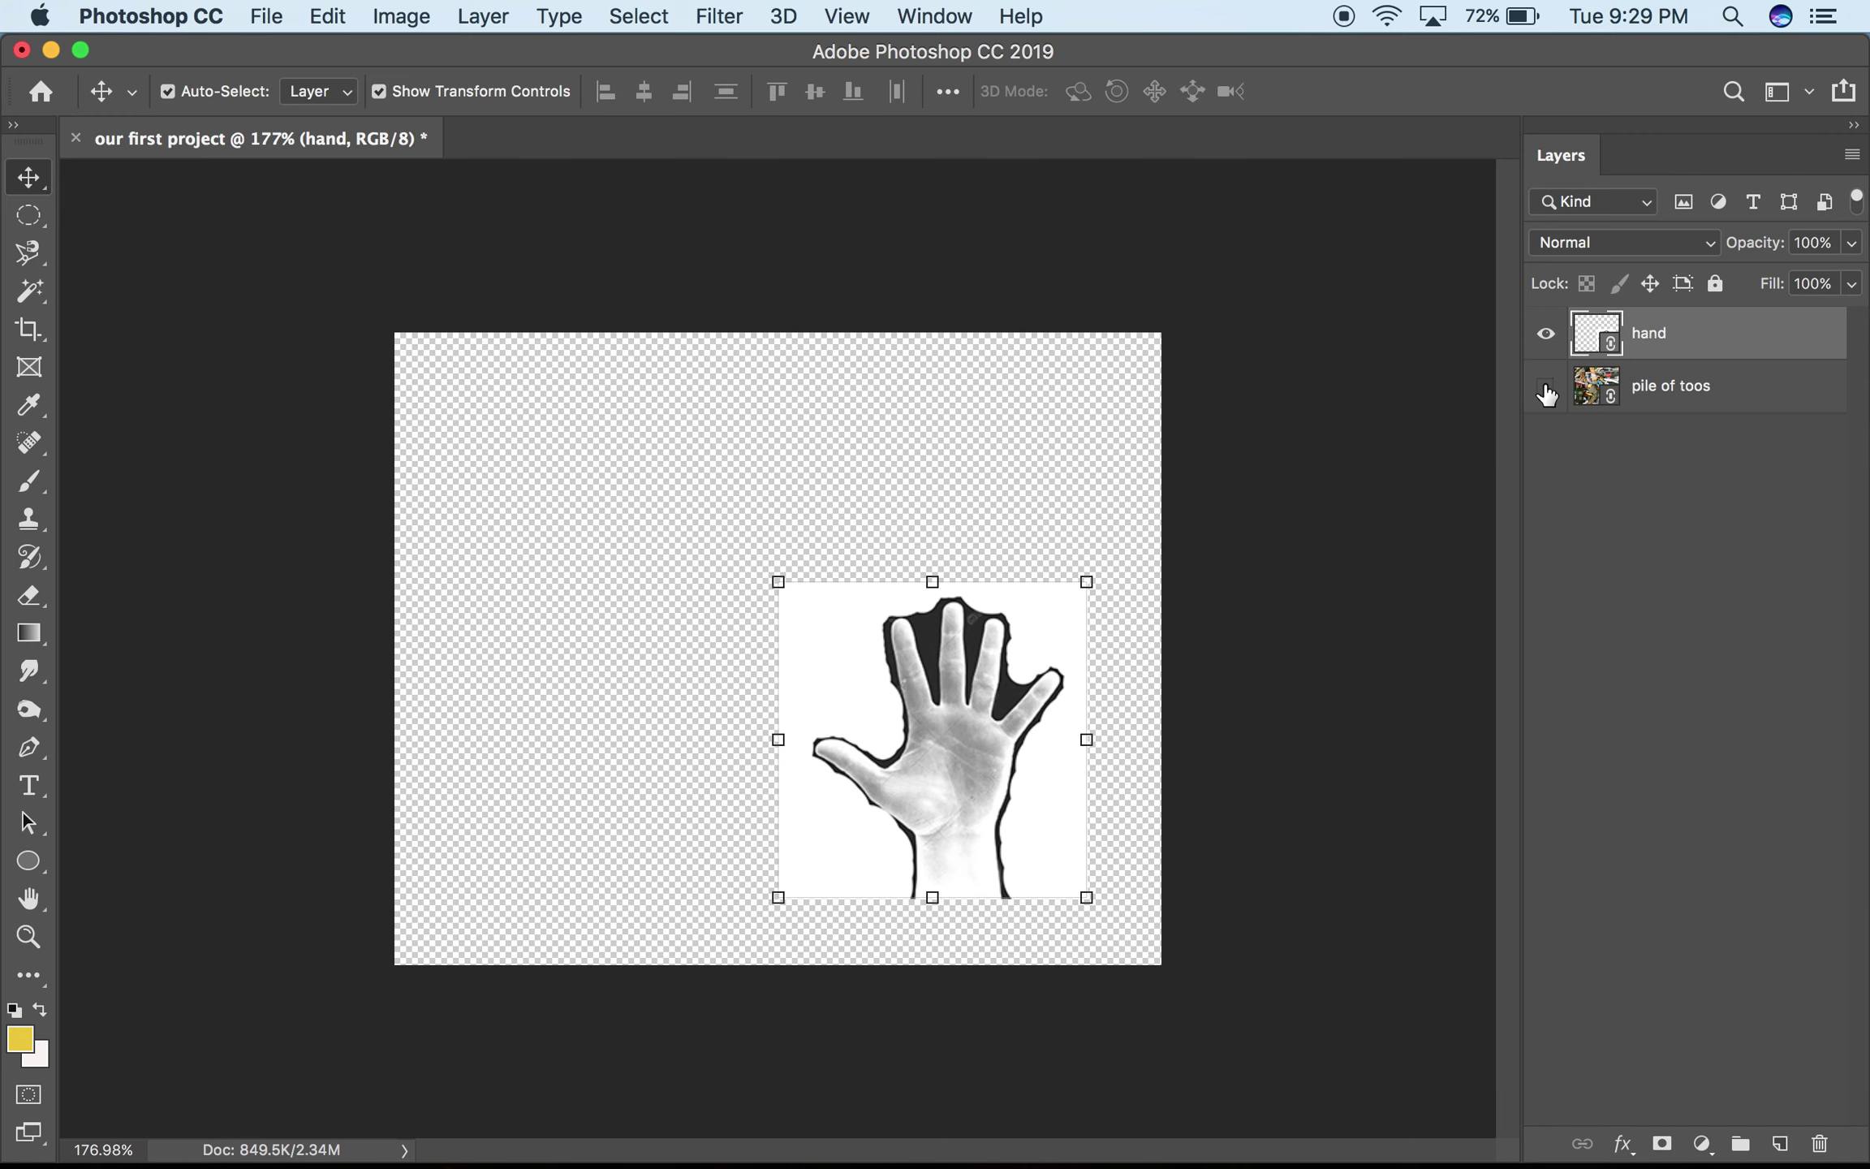
{"action": "left_click", "coordinate": [1547, 391]}
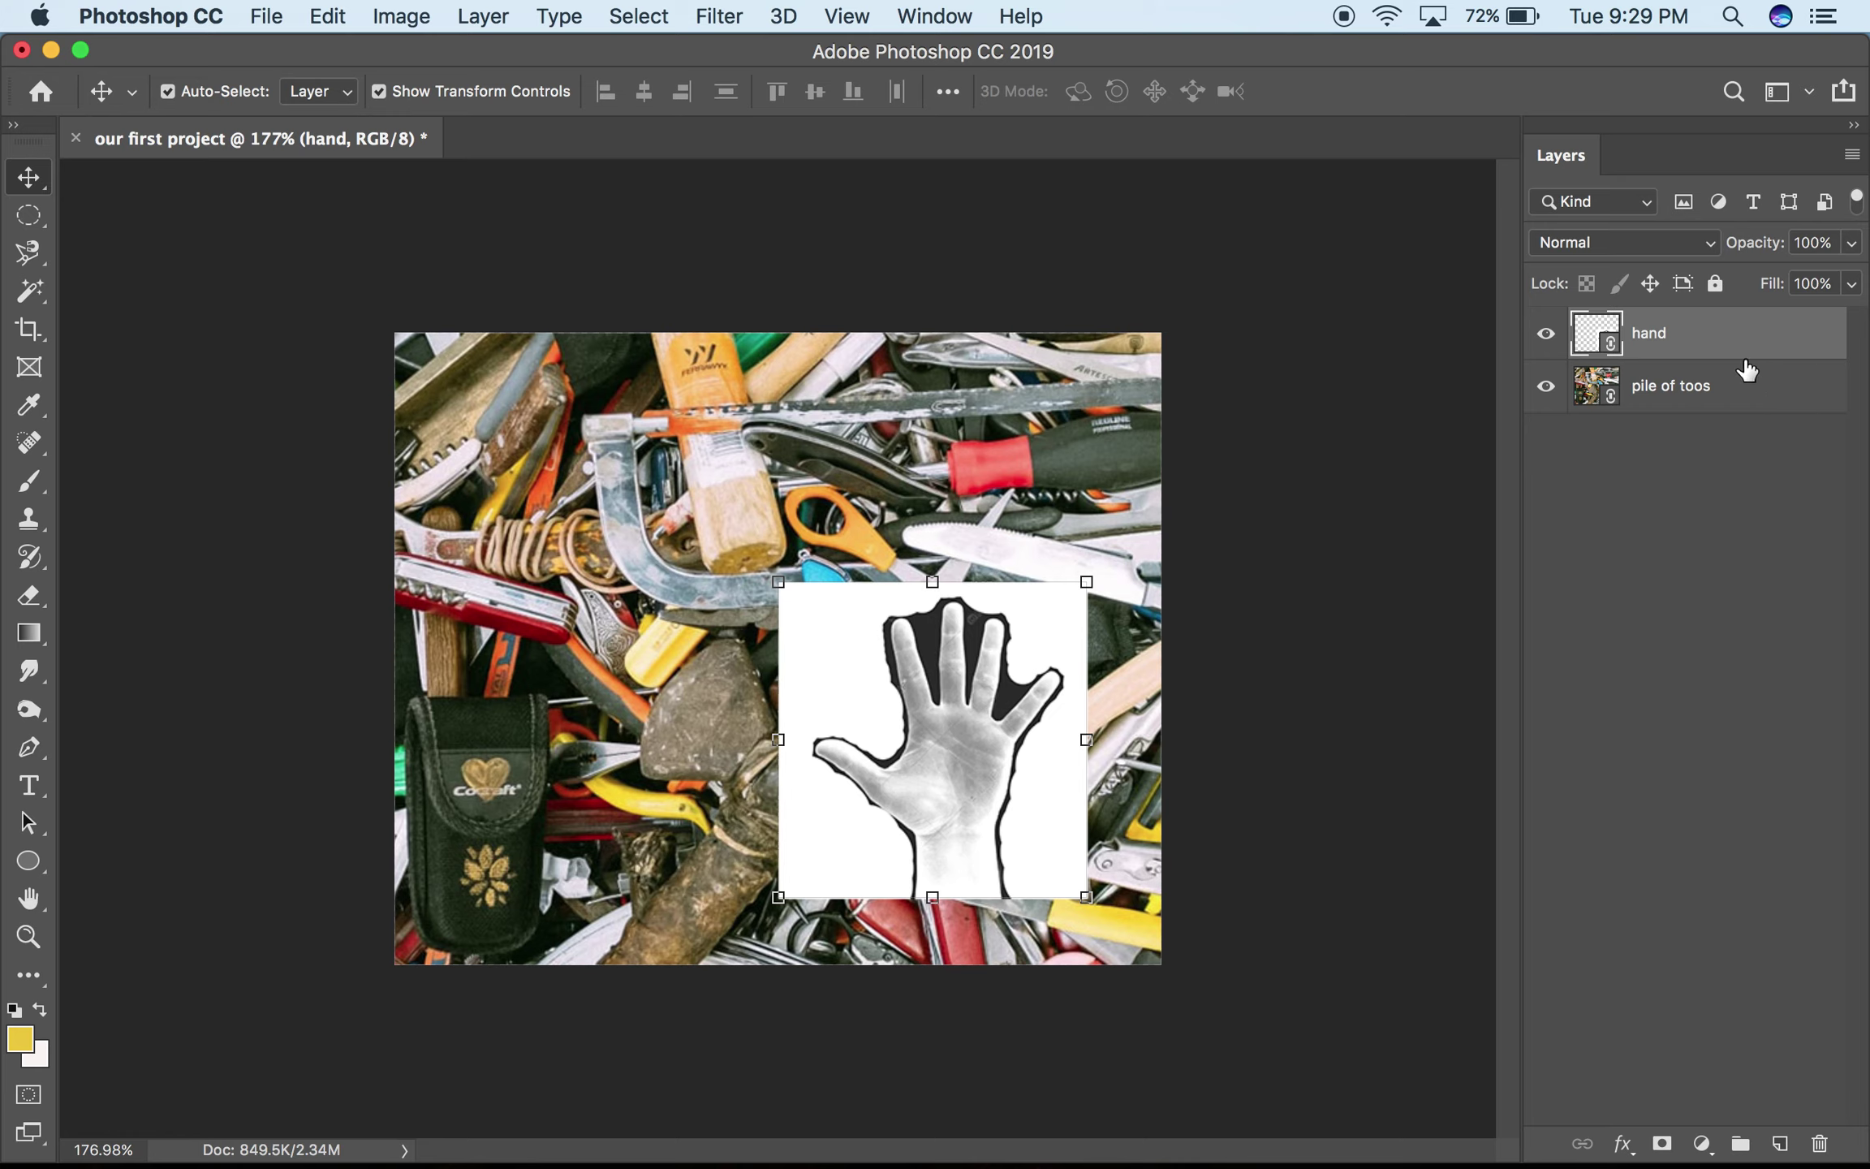
{"action": "left_click_drag", "start_coordinate": [1734, 335], "coordinate": [1741, 421]}
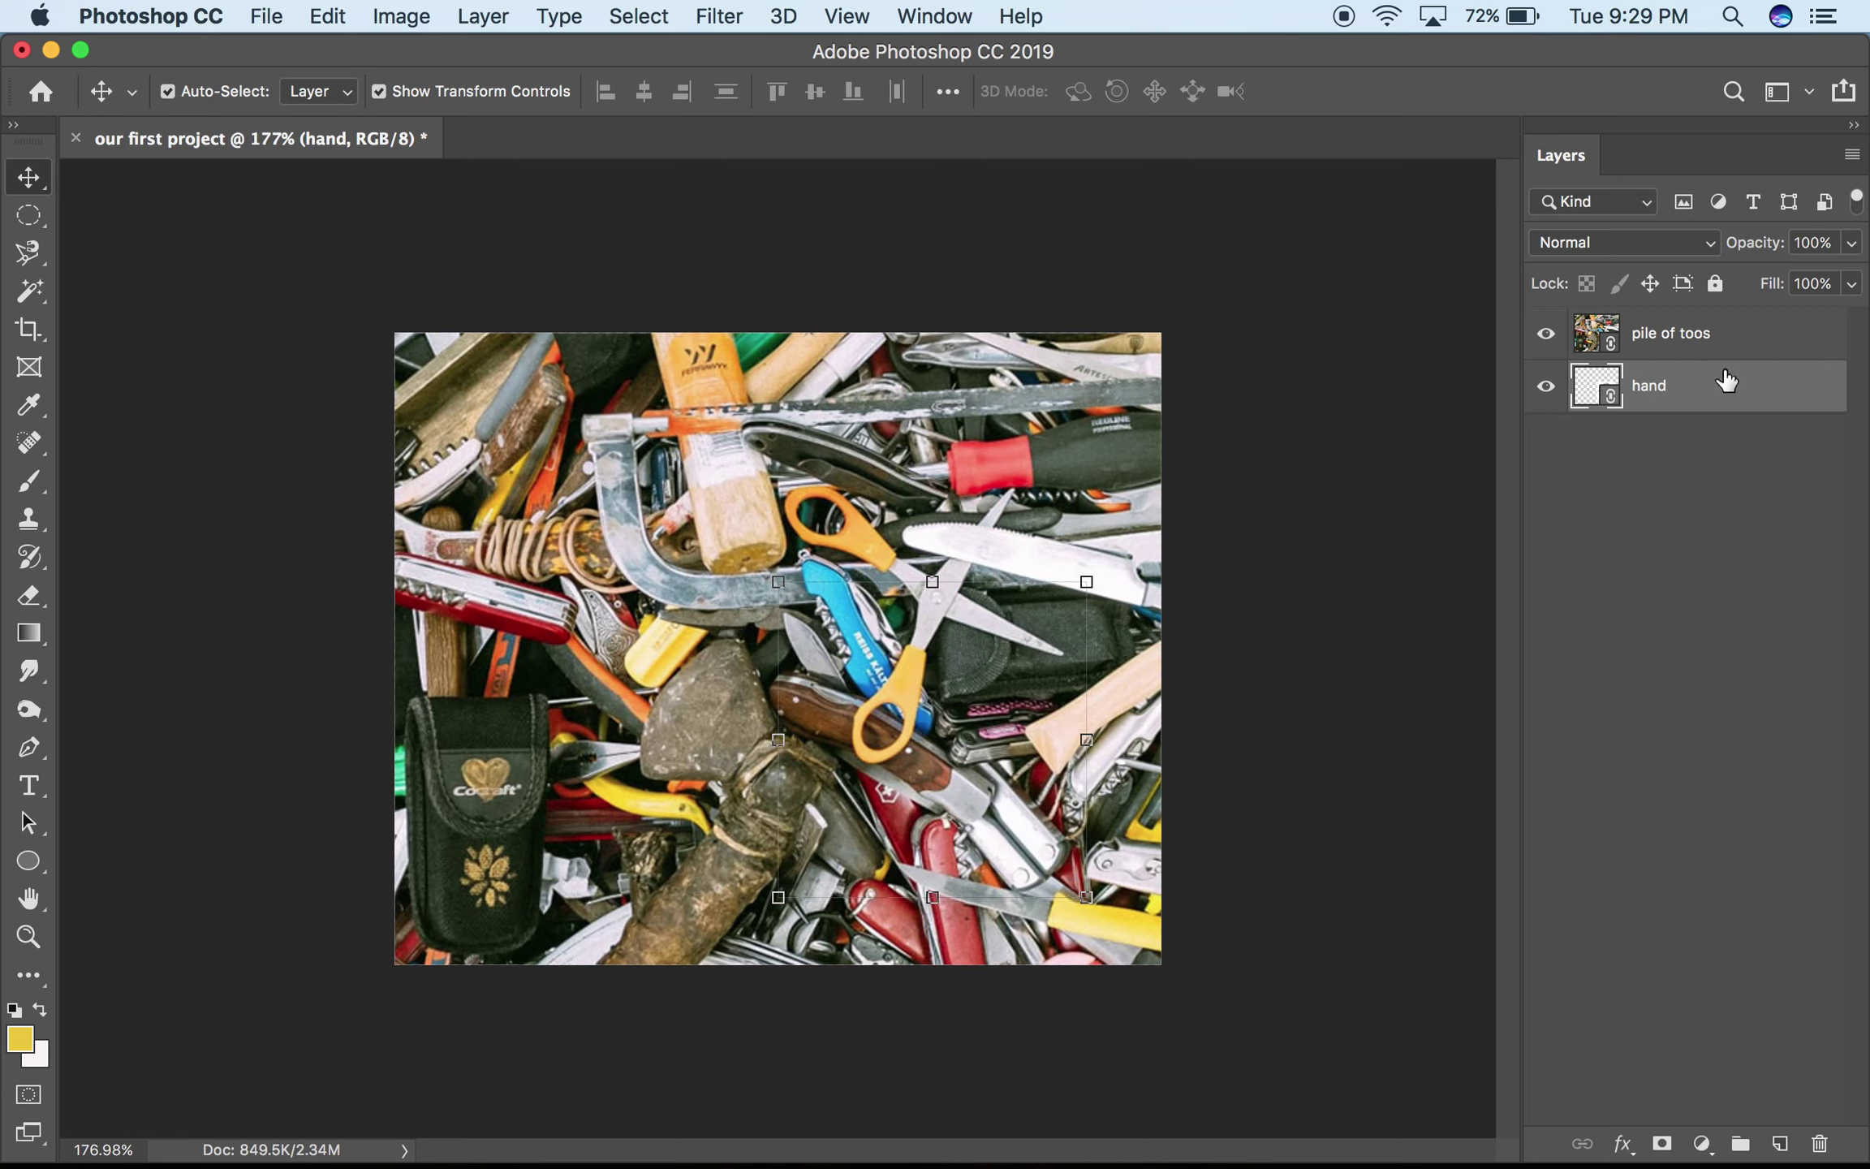
{"action": "left_click_drag", "start_coordinate": [1715, 333], "coordinate": [1719, 427]}
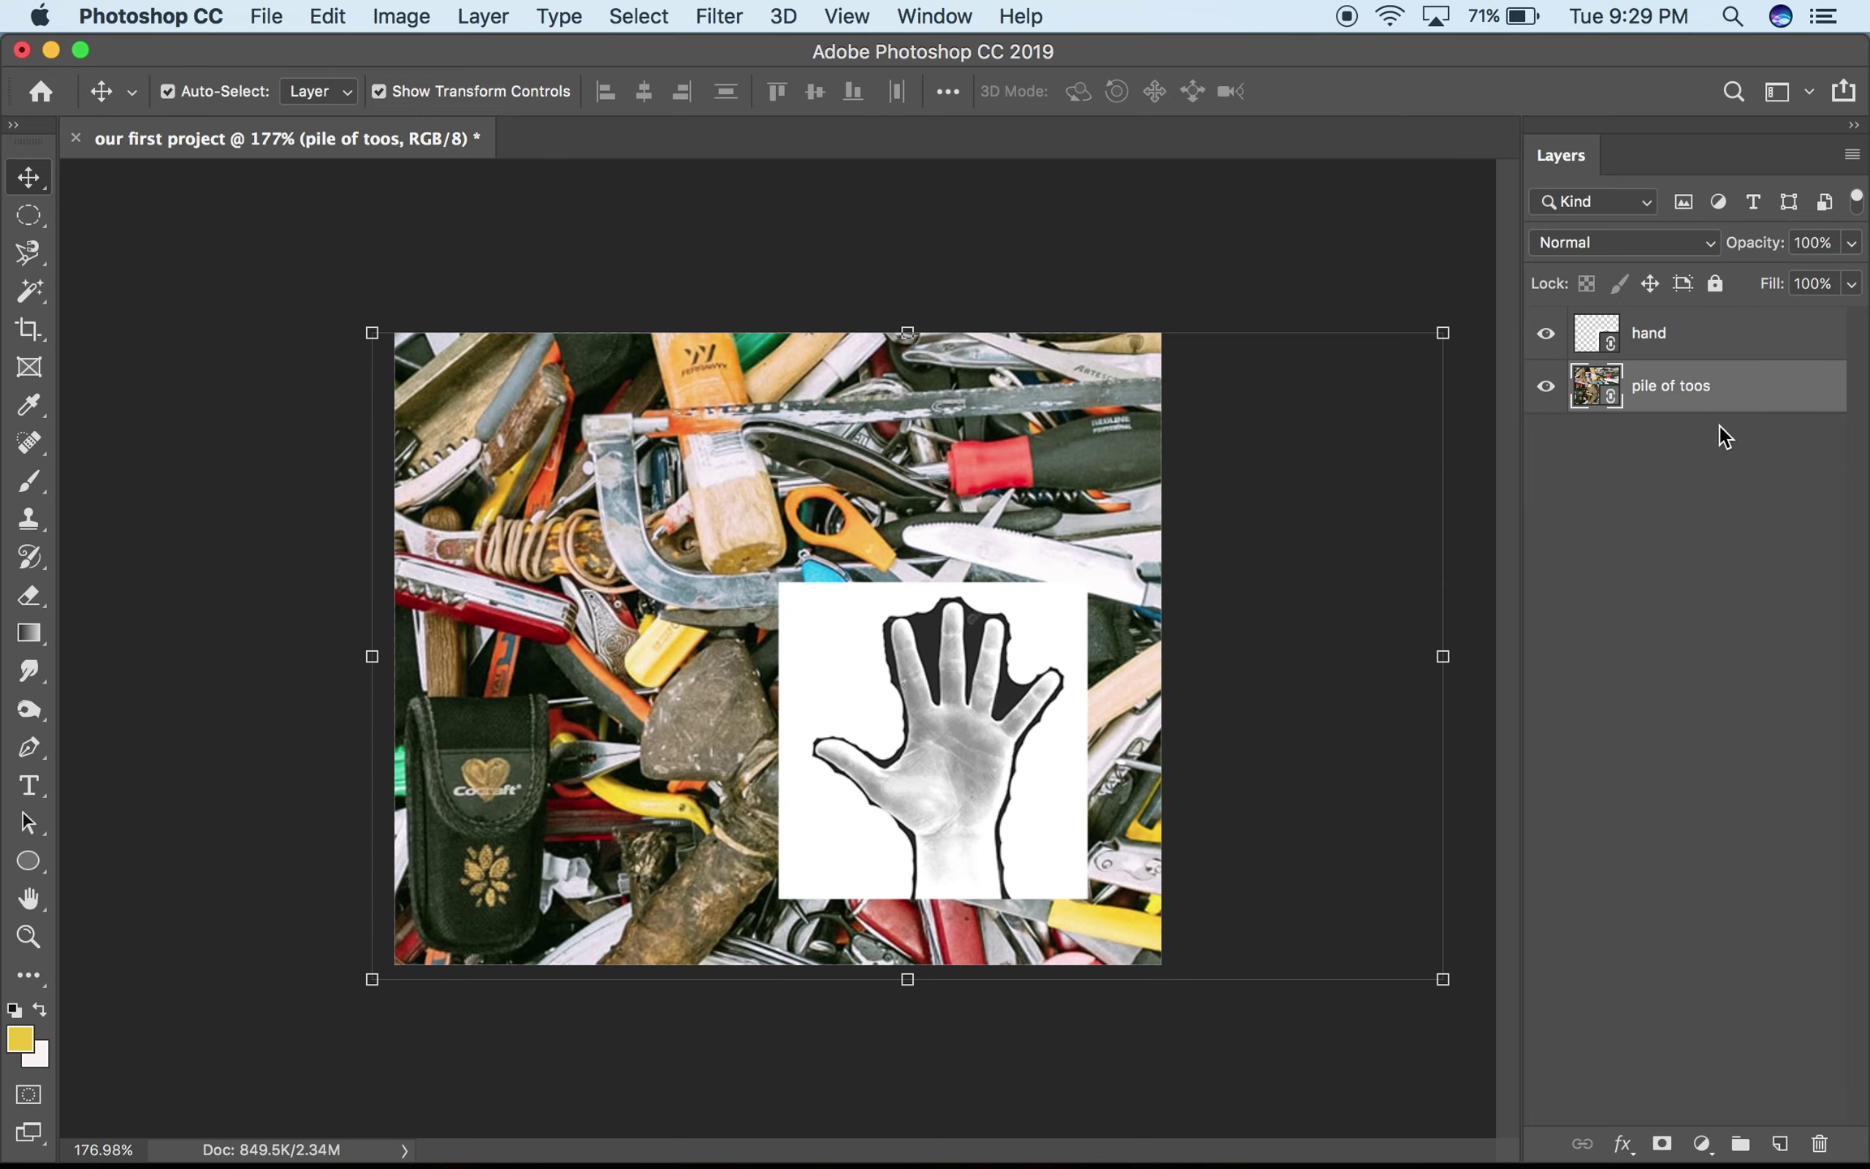
{"action": "left_click", "coordinate": [1546, 388]}
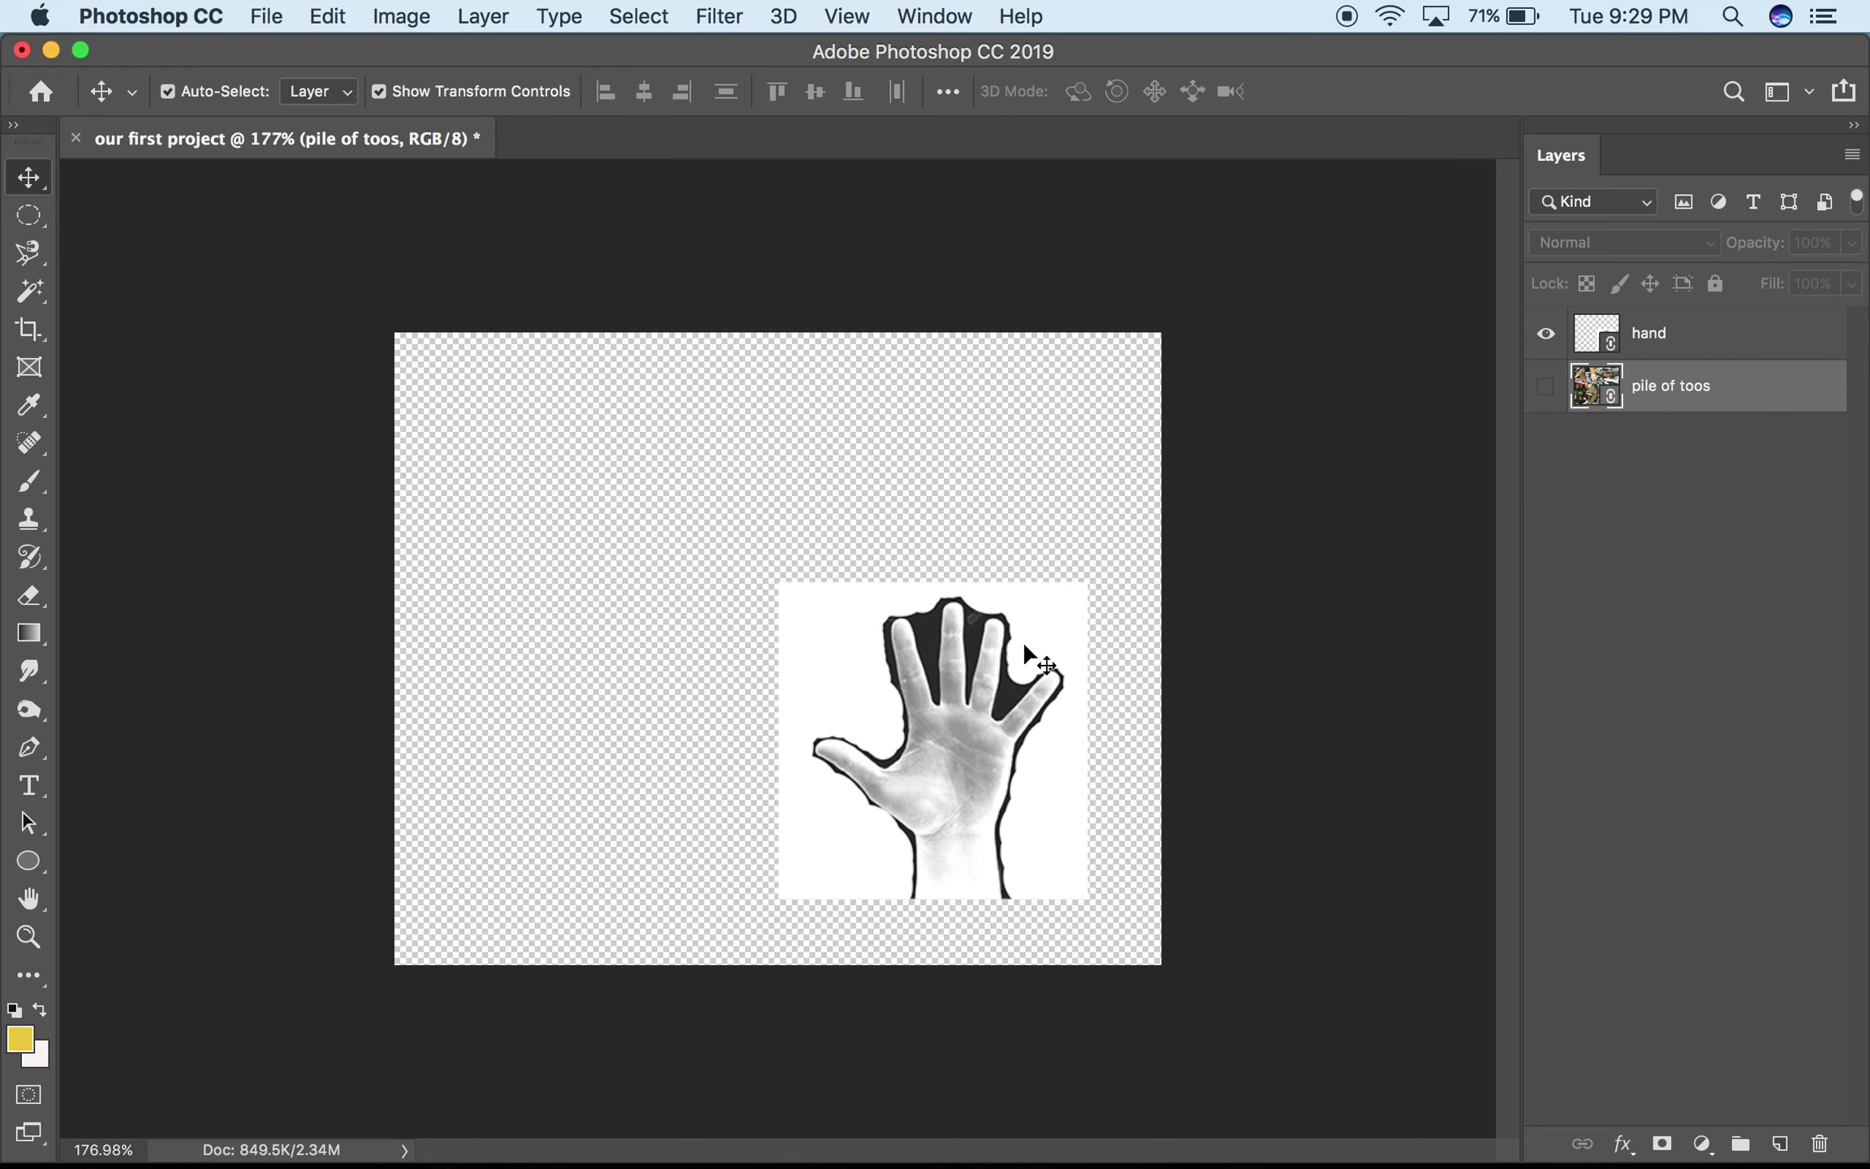
{"action": "scroll", "coordinate": [1023, 642], "scroll_direction": "up", "scroll_amount": 5}
{"action": "scroll", "coordinate": [1025, 646], "scroll_direction": "down", "scroll_amount": 1}
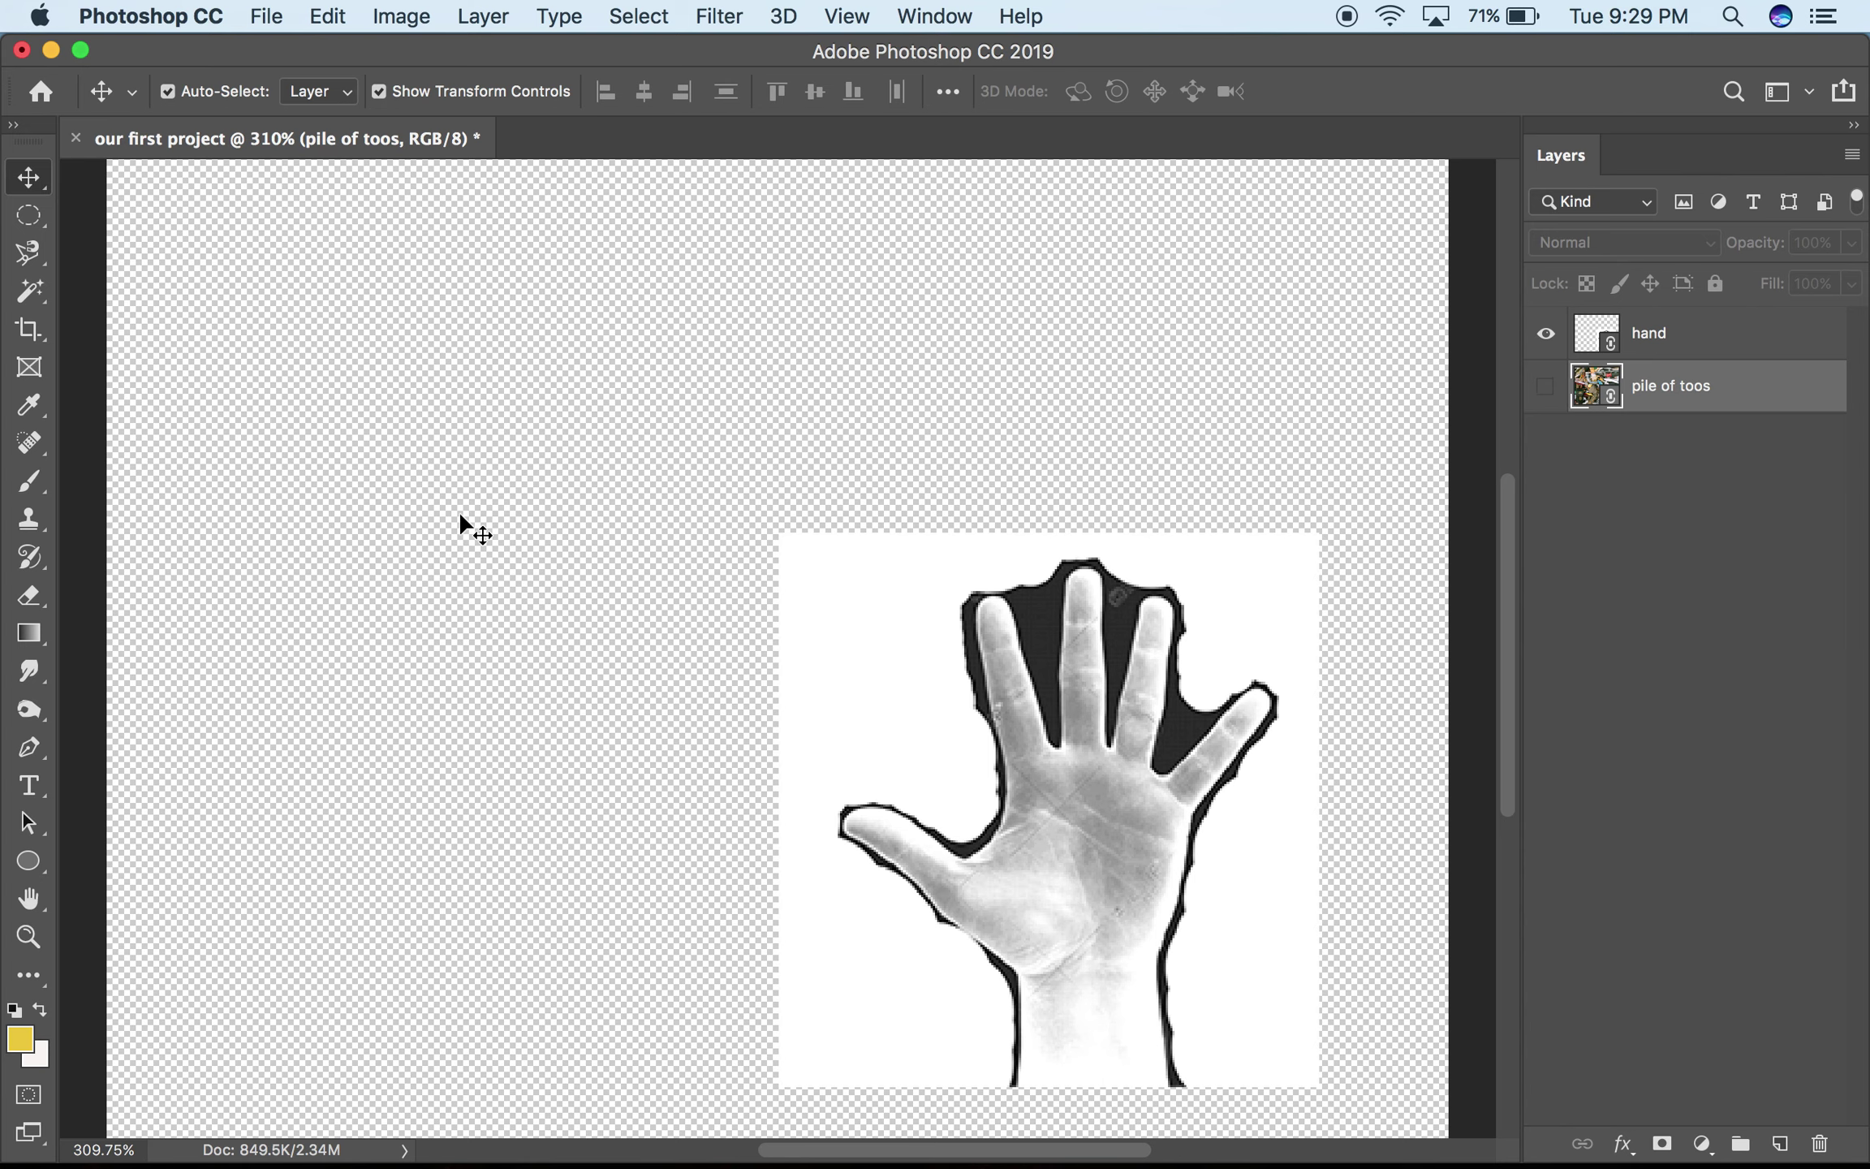
Step: Try a Magic Wand selection of the empty canvas, deselect it, and switch to the Magnetic Lasso
{"action": "left_click", "coordinate": [30, 253]}
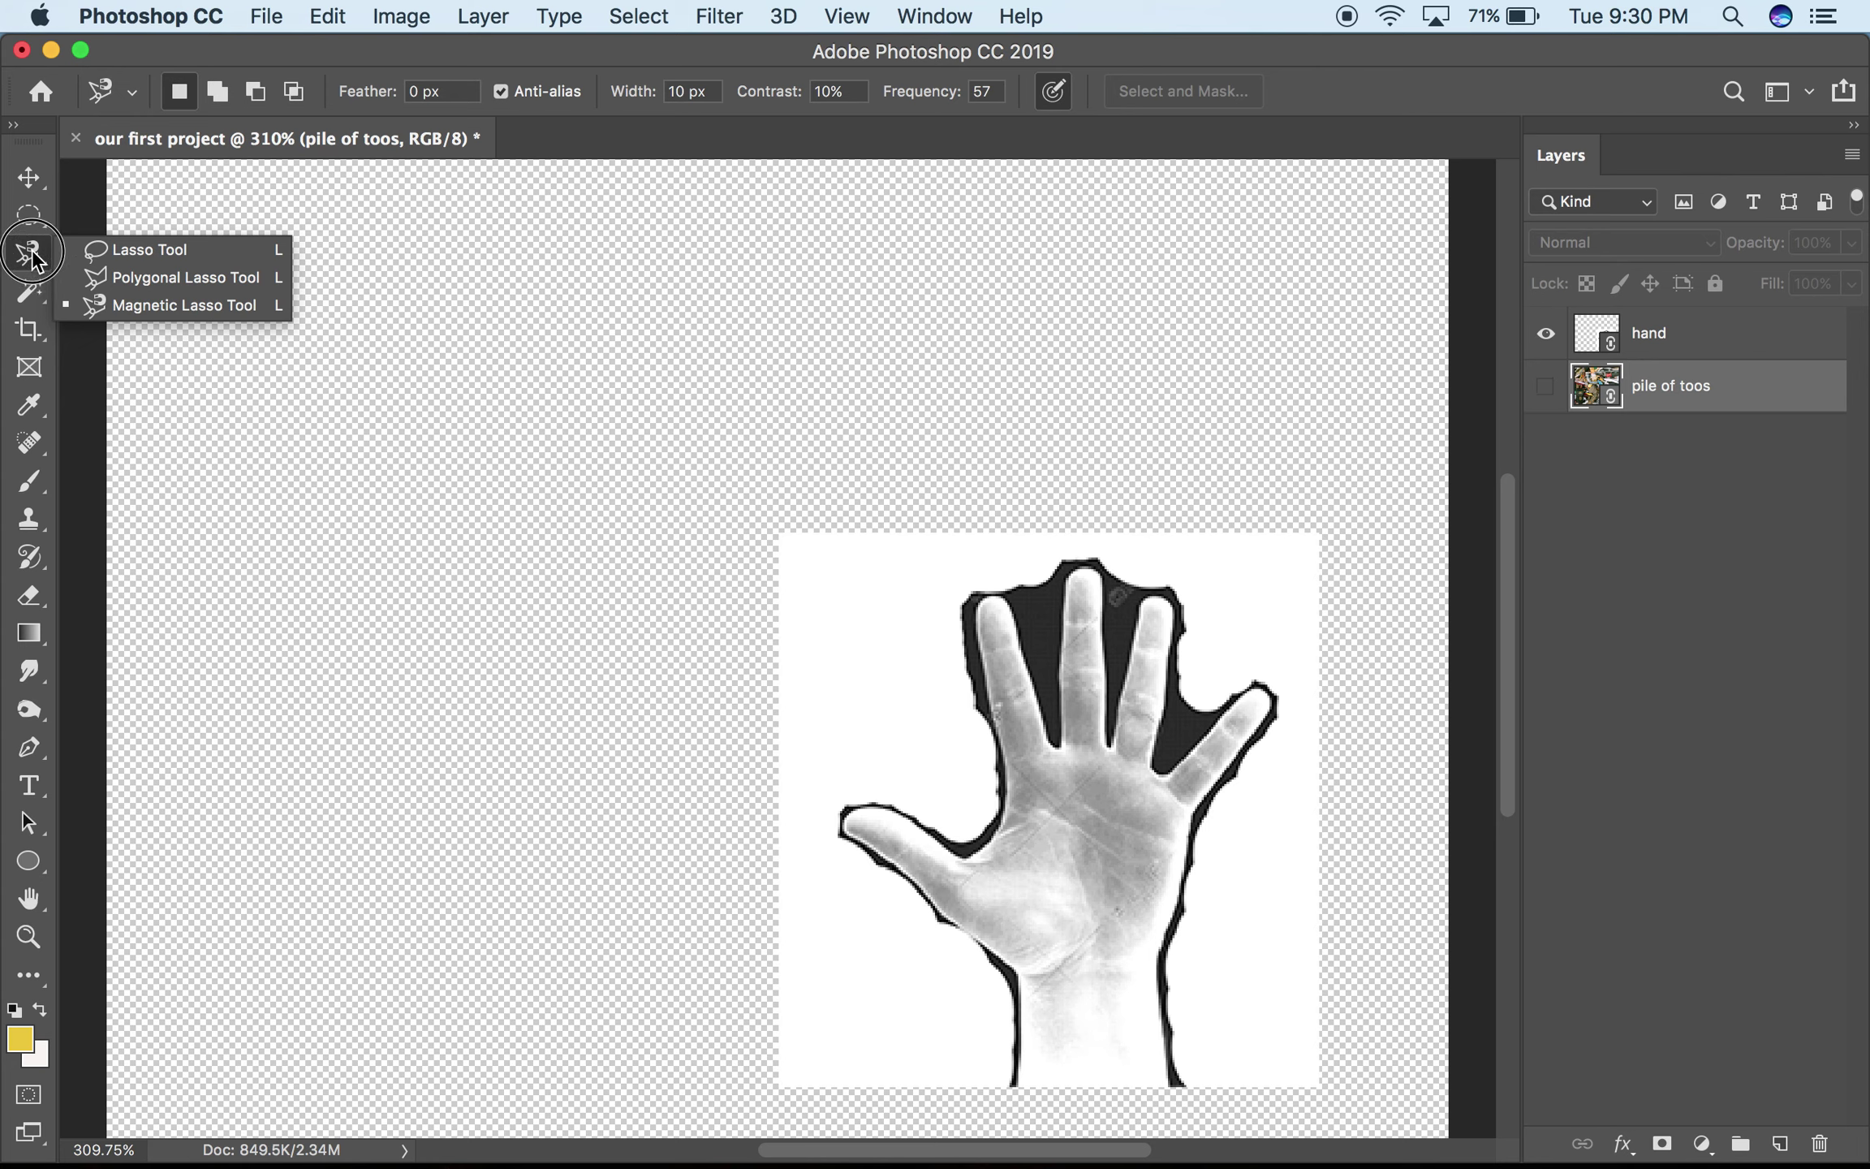
{"action": "left_click", "coordinate": [31, 294]}
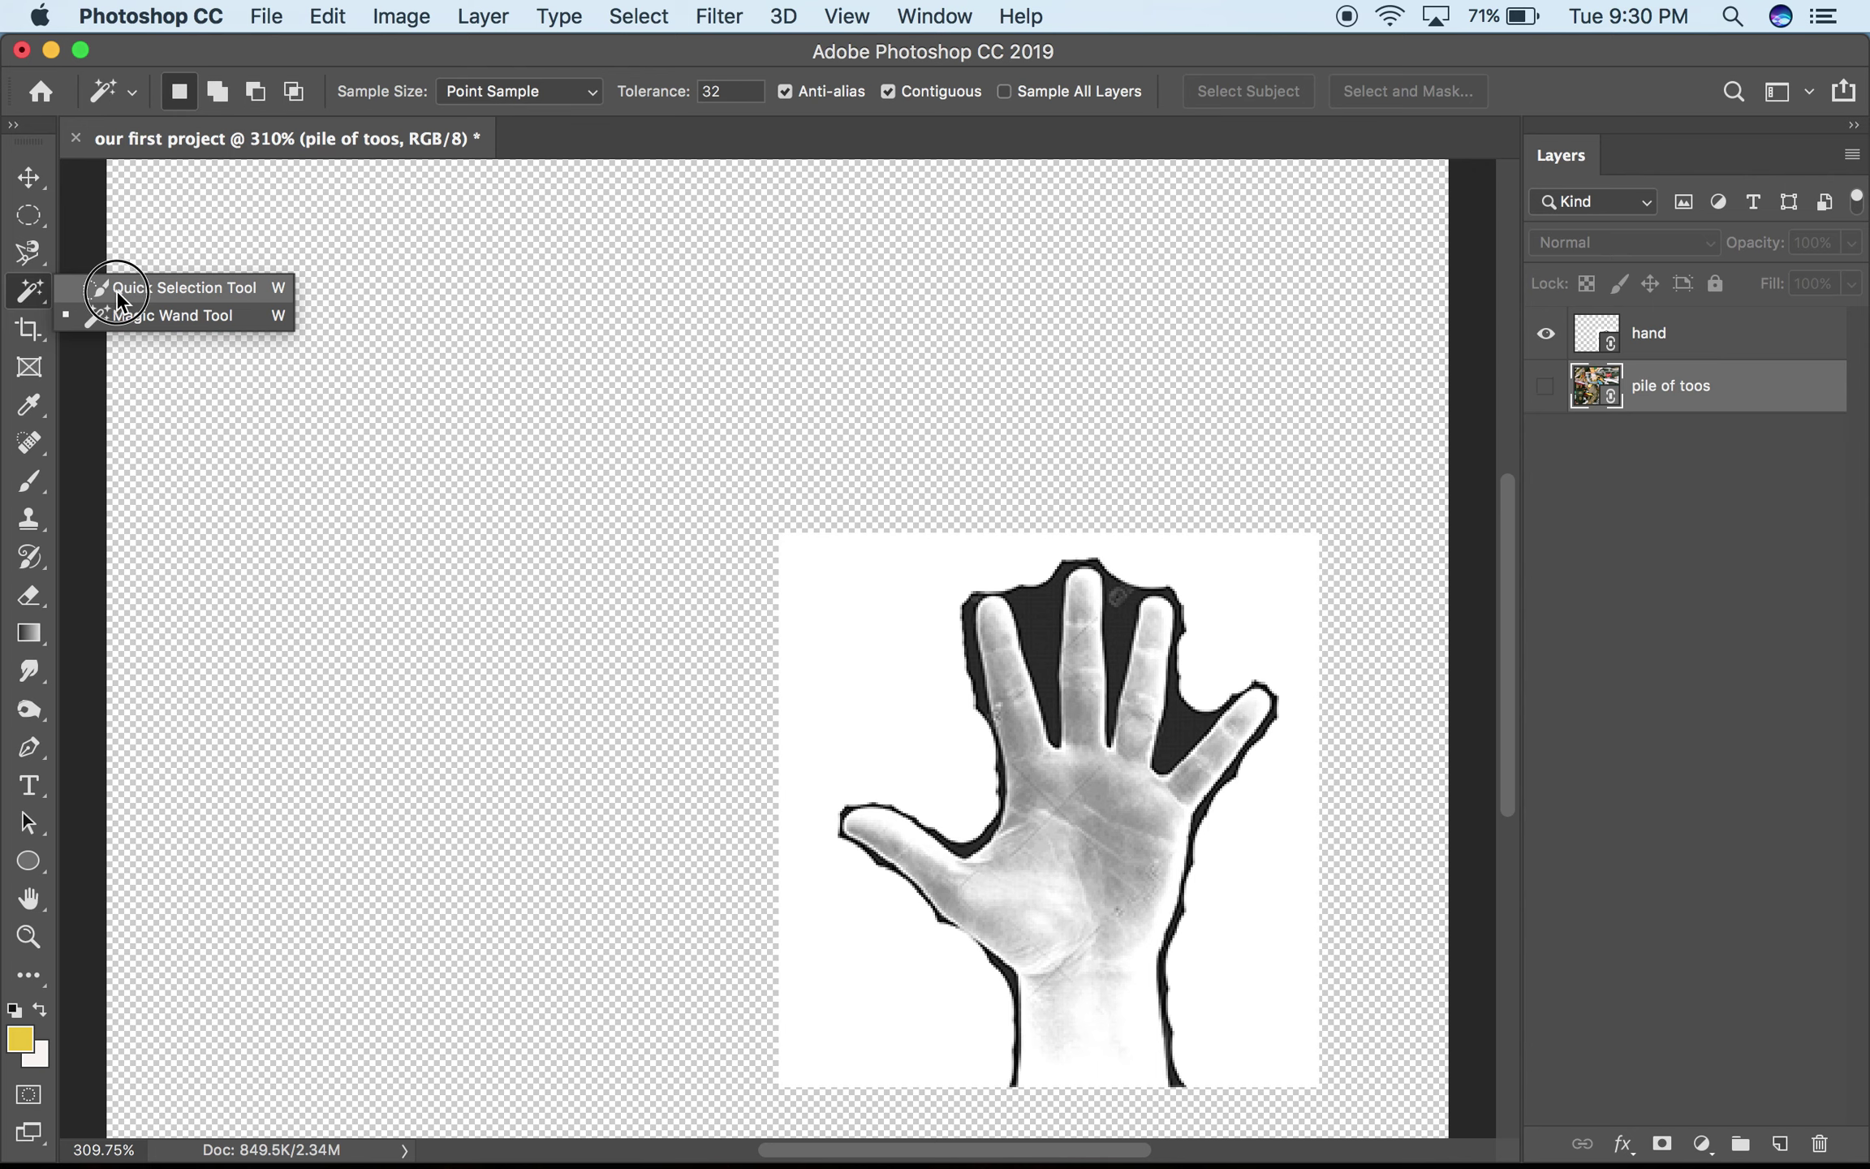
{"action": "left_click", "coordinate": [130, 312]}
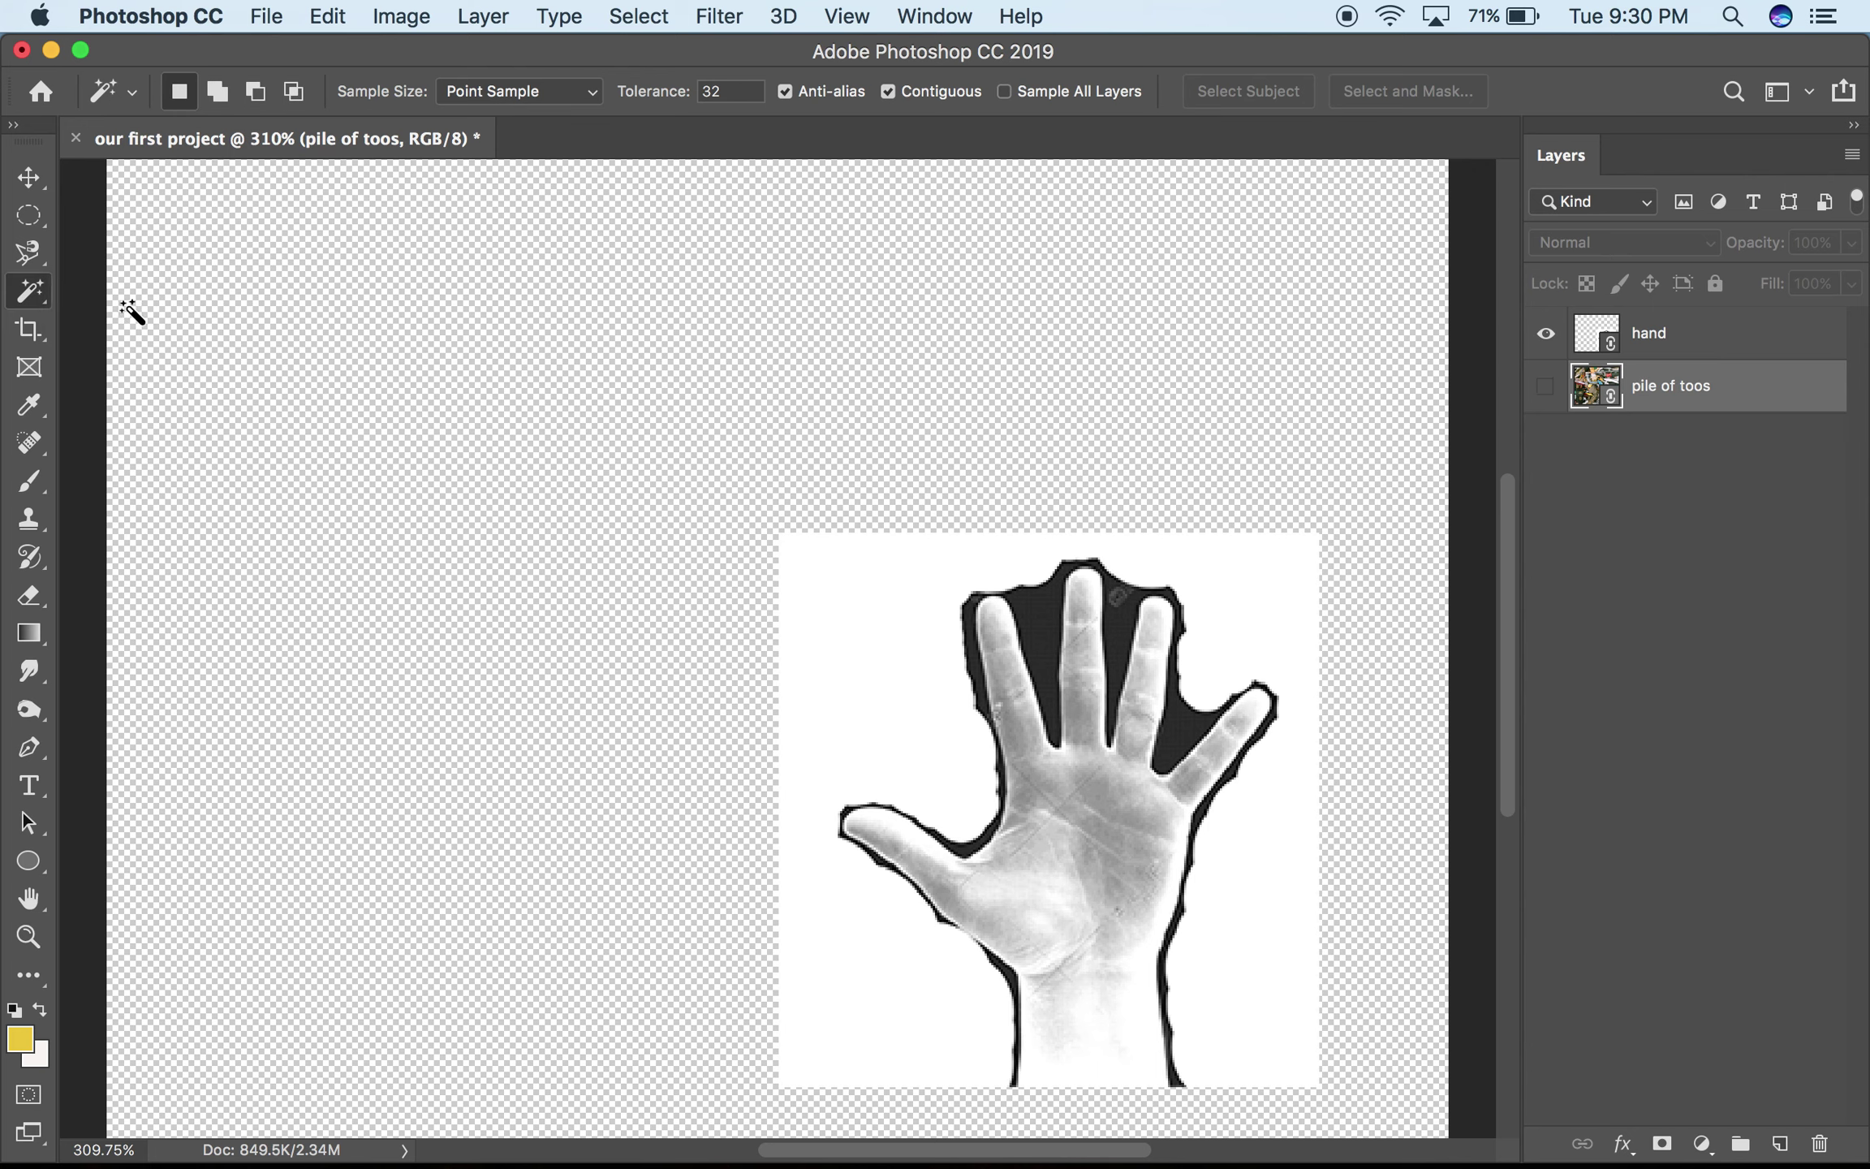
{"action": "left_click", "coordinate": [1044, 620]}
{"action": "key", "text": "super+d"}
{"action": "left_click", "coordinate": [29, 258]}
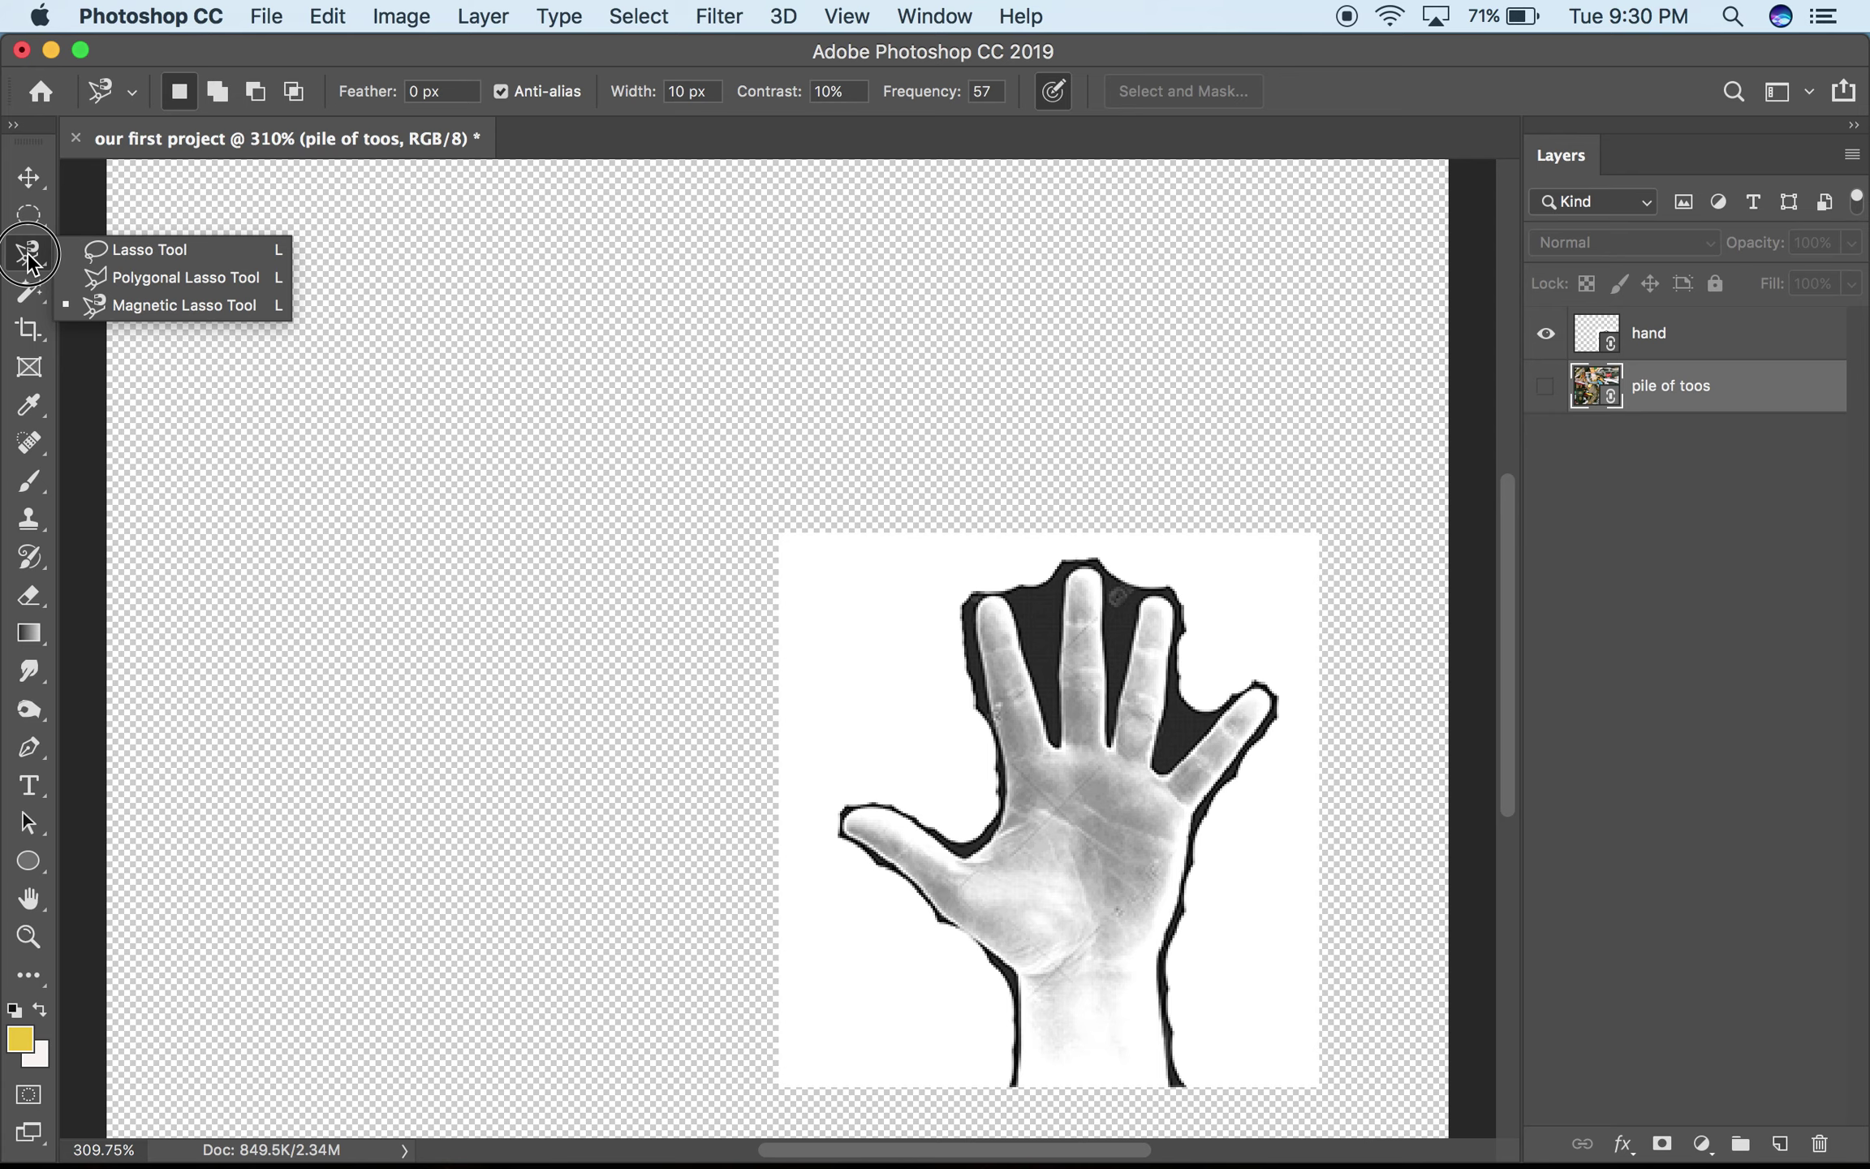
{"action": "left_click", "coordinate": [155, 305]}
Step: Zoom in and trace a Magnetic Lasso outline from the index finger to the middle fingertip
{"action": "scroll", "coordinate": [955, 508], "scroll_direction": "up", "scroll_amount": 5}
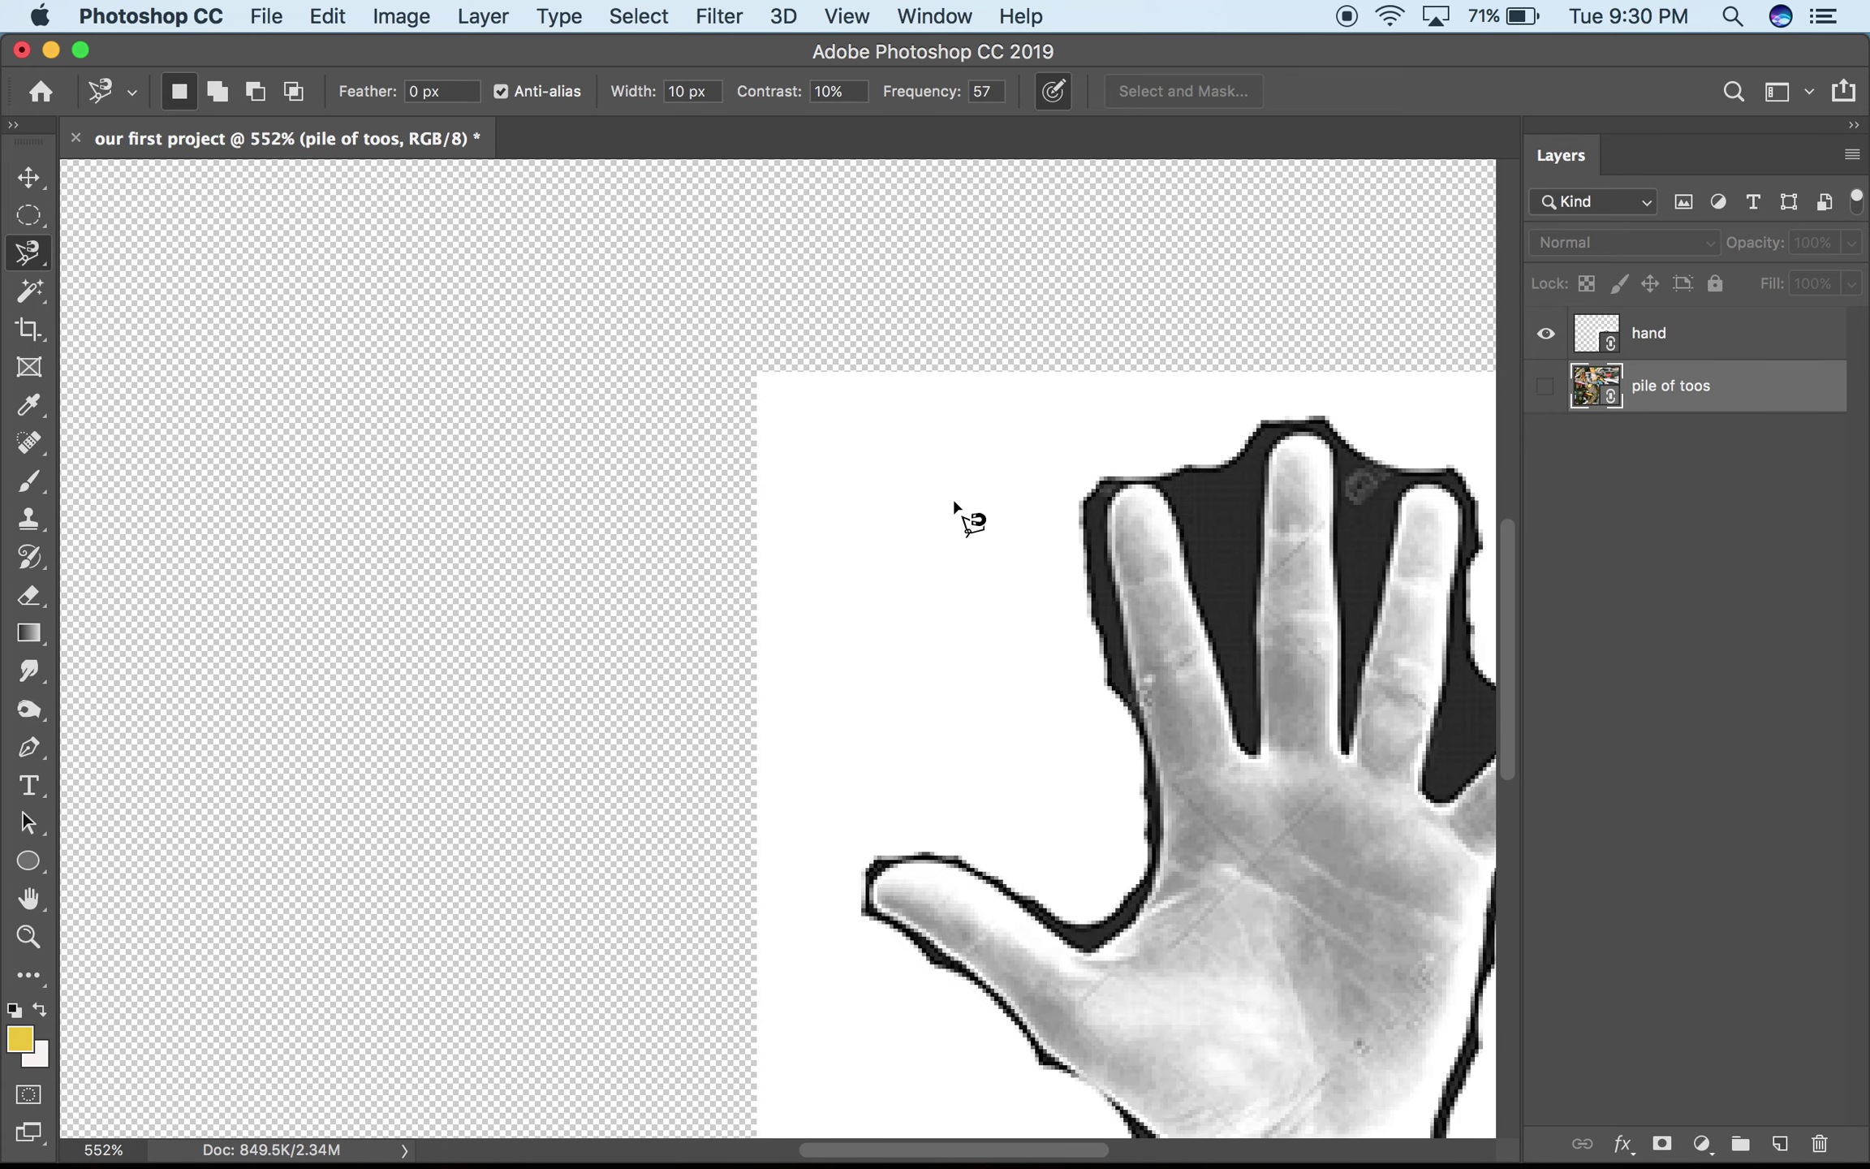
{"action": "scroll", "coordinate": [954, 508], "scroll_direction": "down", "scroll_amount": 3}
{"action": "scroll", "coordinate": [954, 509], "scroll_direction": "right", "scroll_amount": 5}
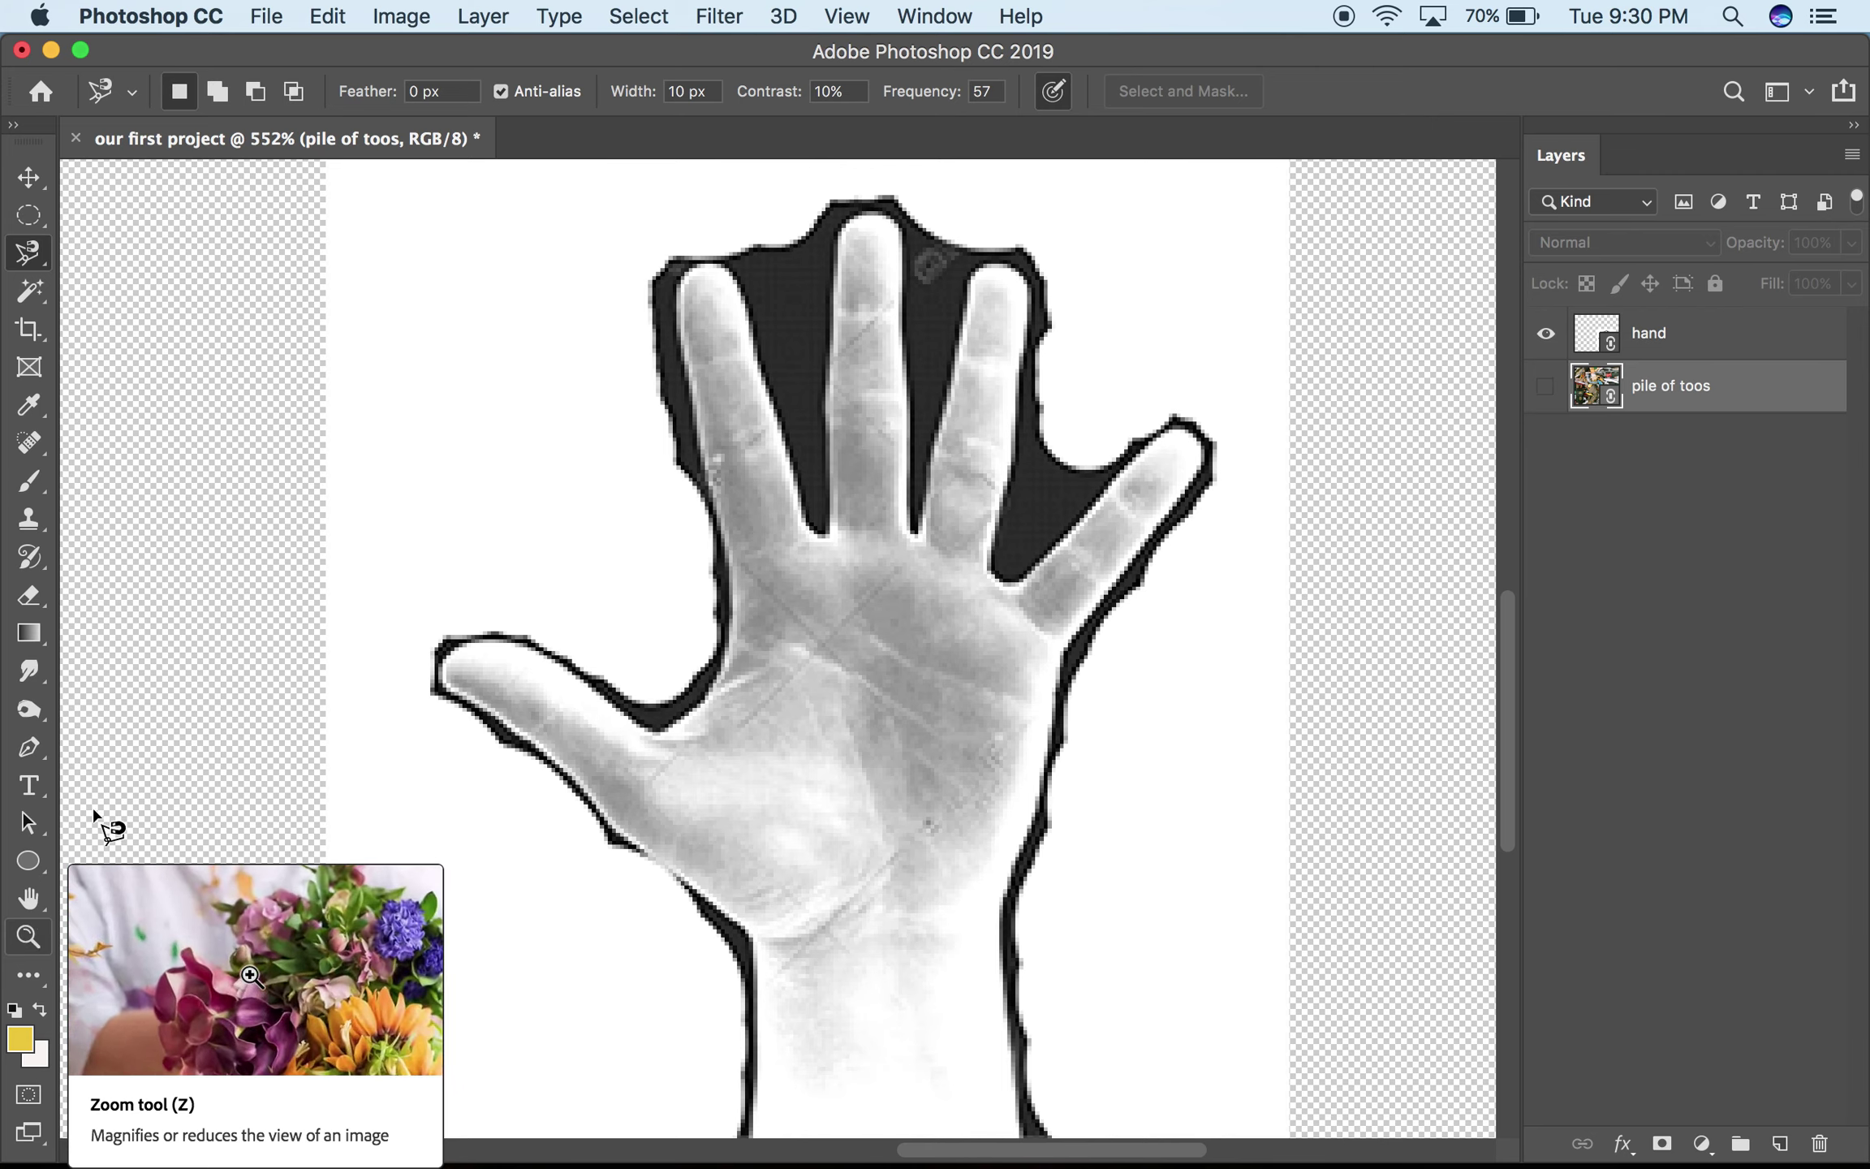
{"action": "left_click", "coordinate": [712, 260]}
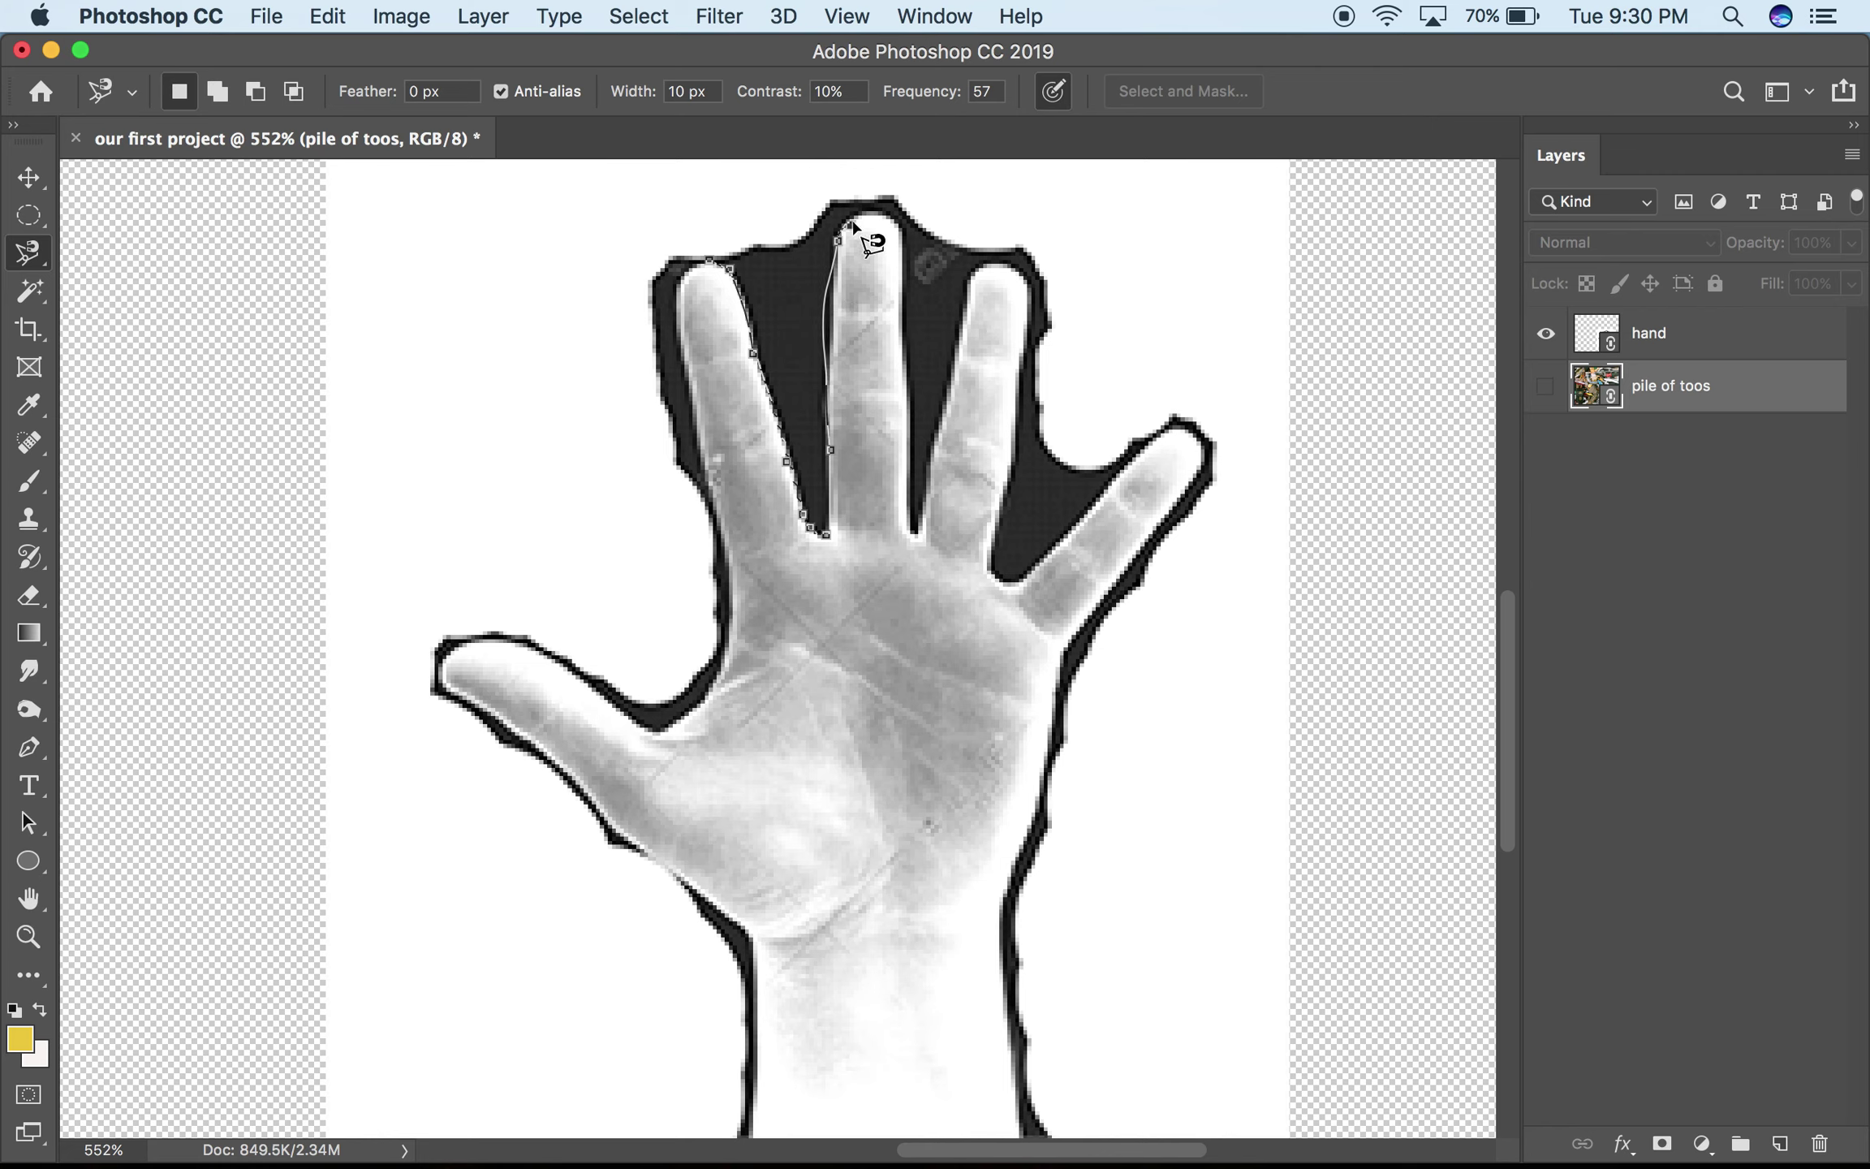
{"action": "left_click", "coordinate": [883, 188]}
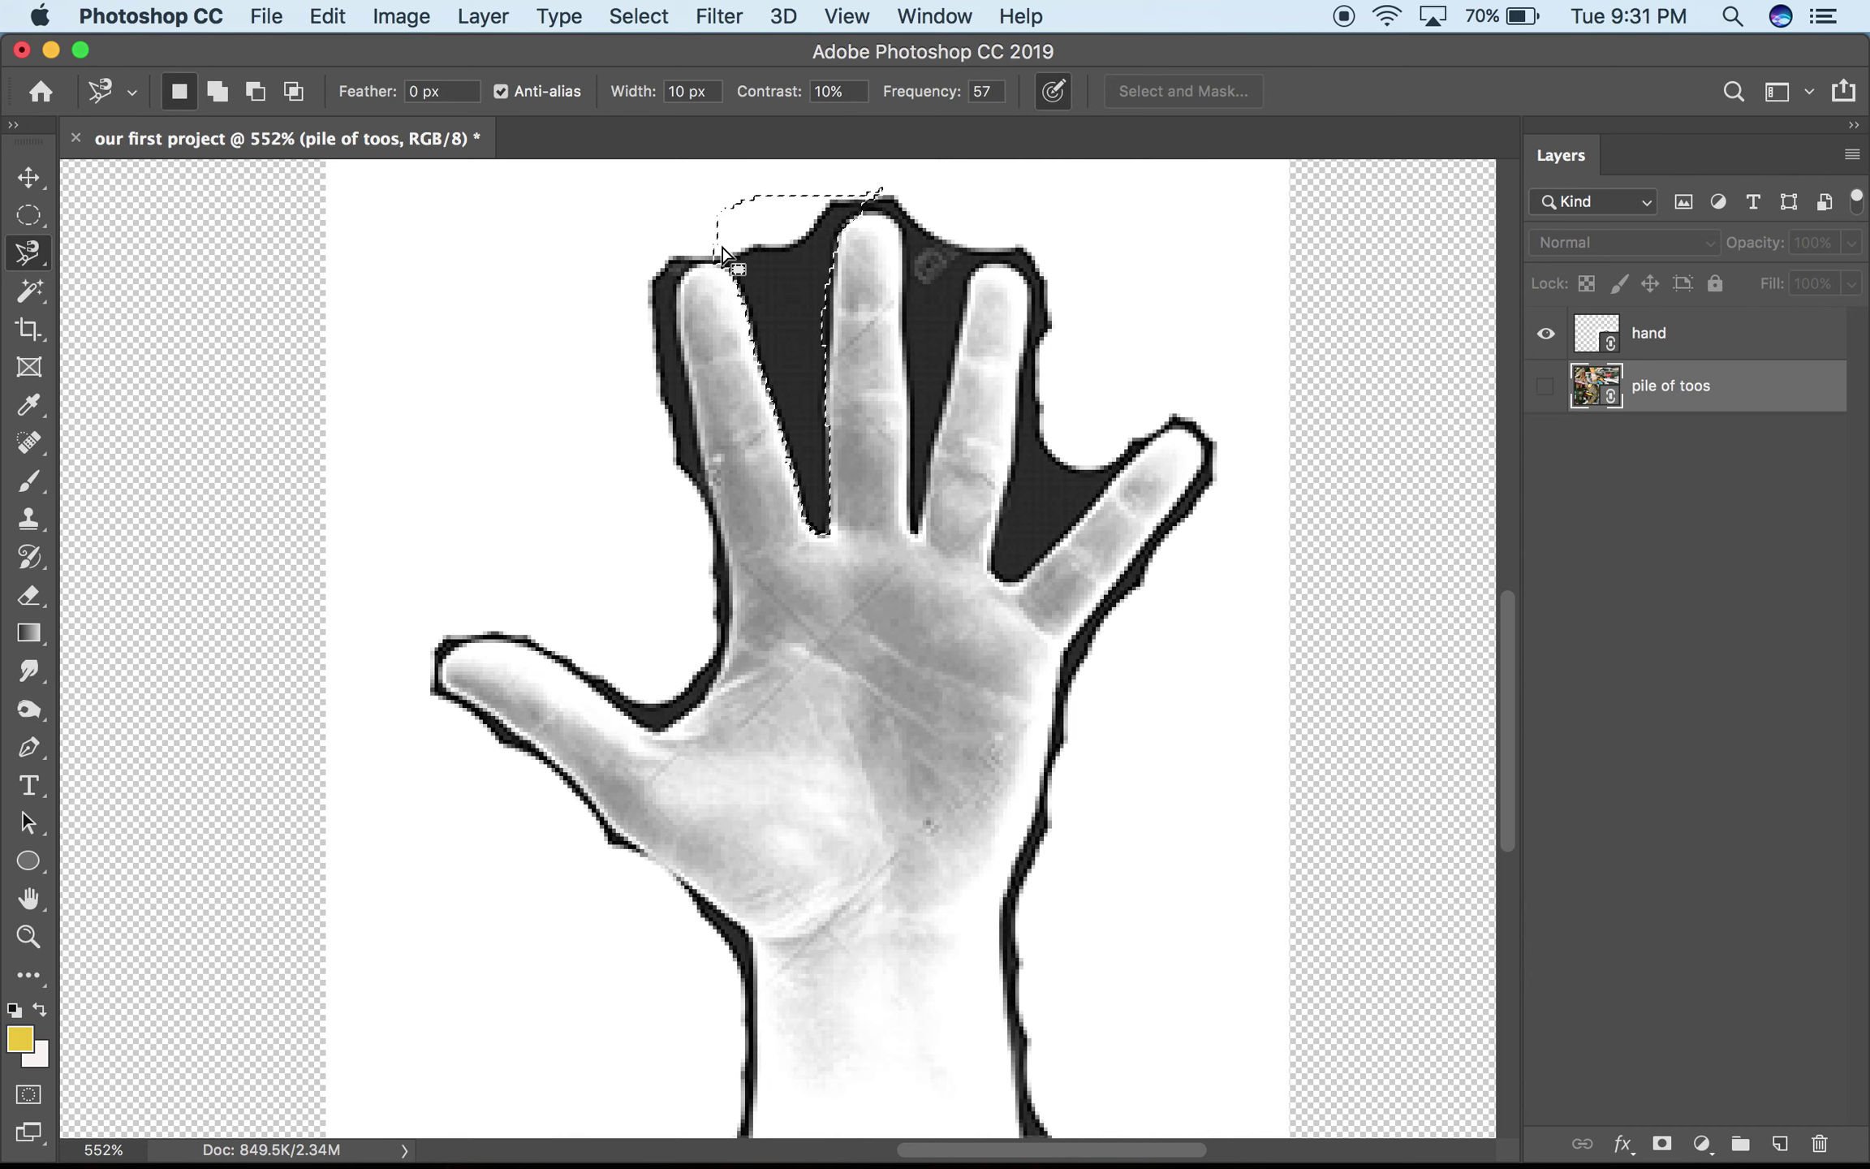
Step: Pick the Eraser, target the hand layer, and dismiss the smart-object not-editable warning
{"action": "left_click", "coordinate": [29, 178]}
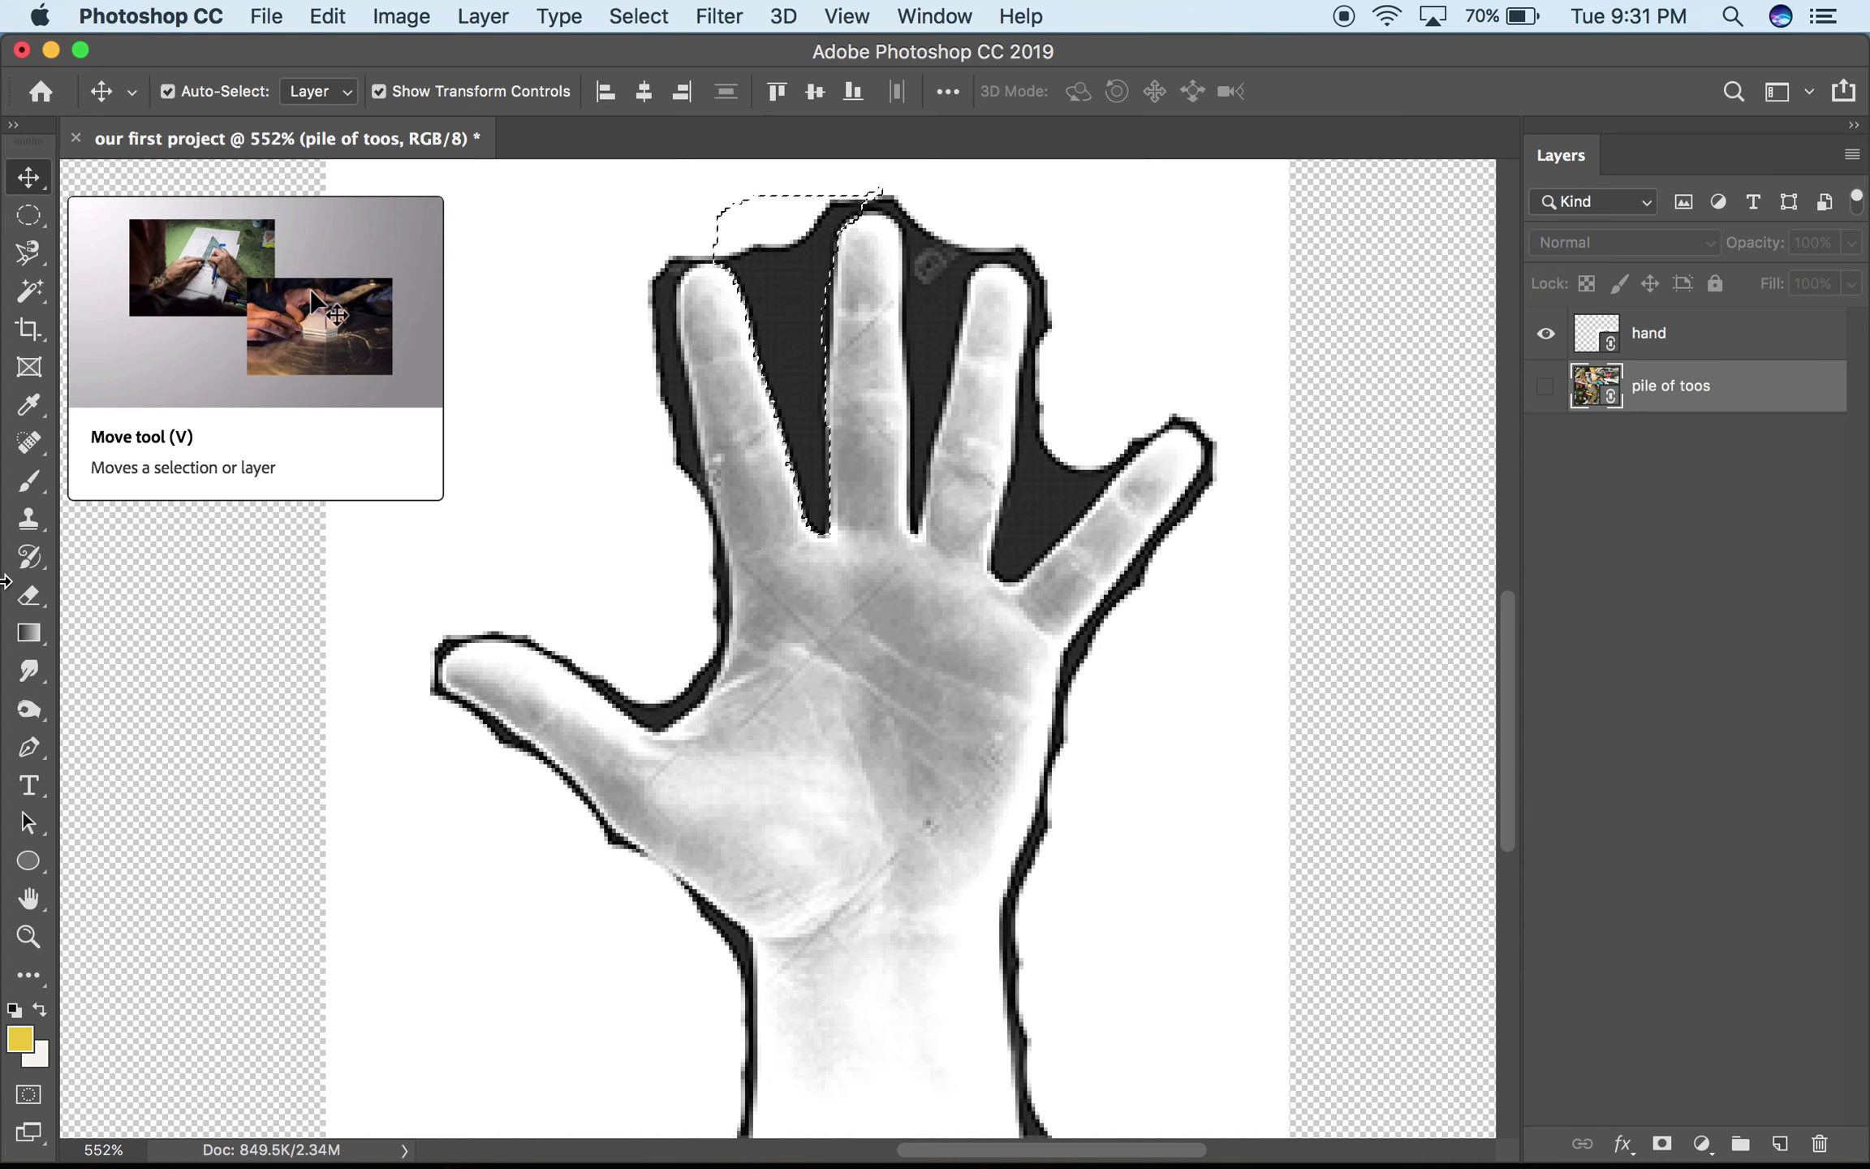
{"action": "left_click", "coordinate": [26, 600]}
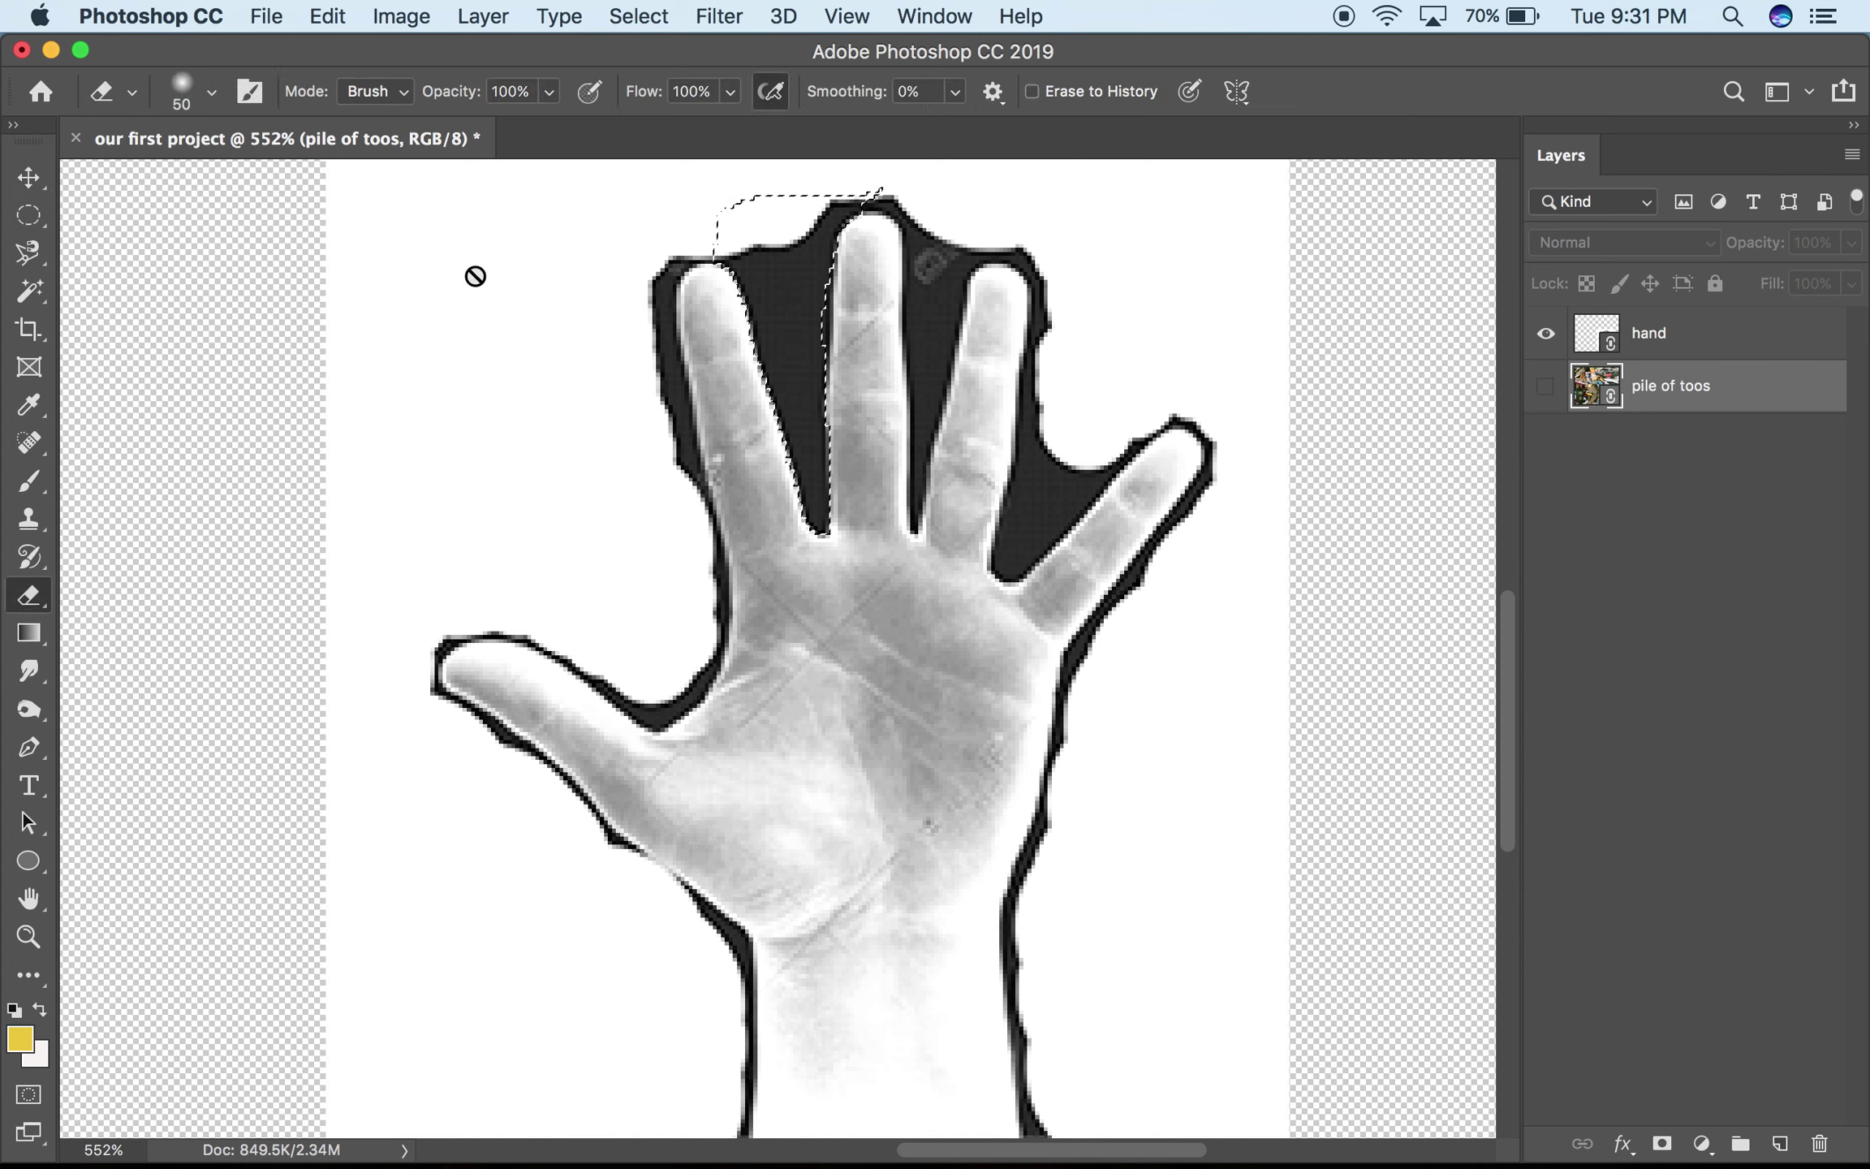
{"action": "left_click", "coordinate": [1660, 334]}
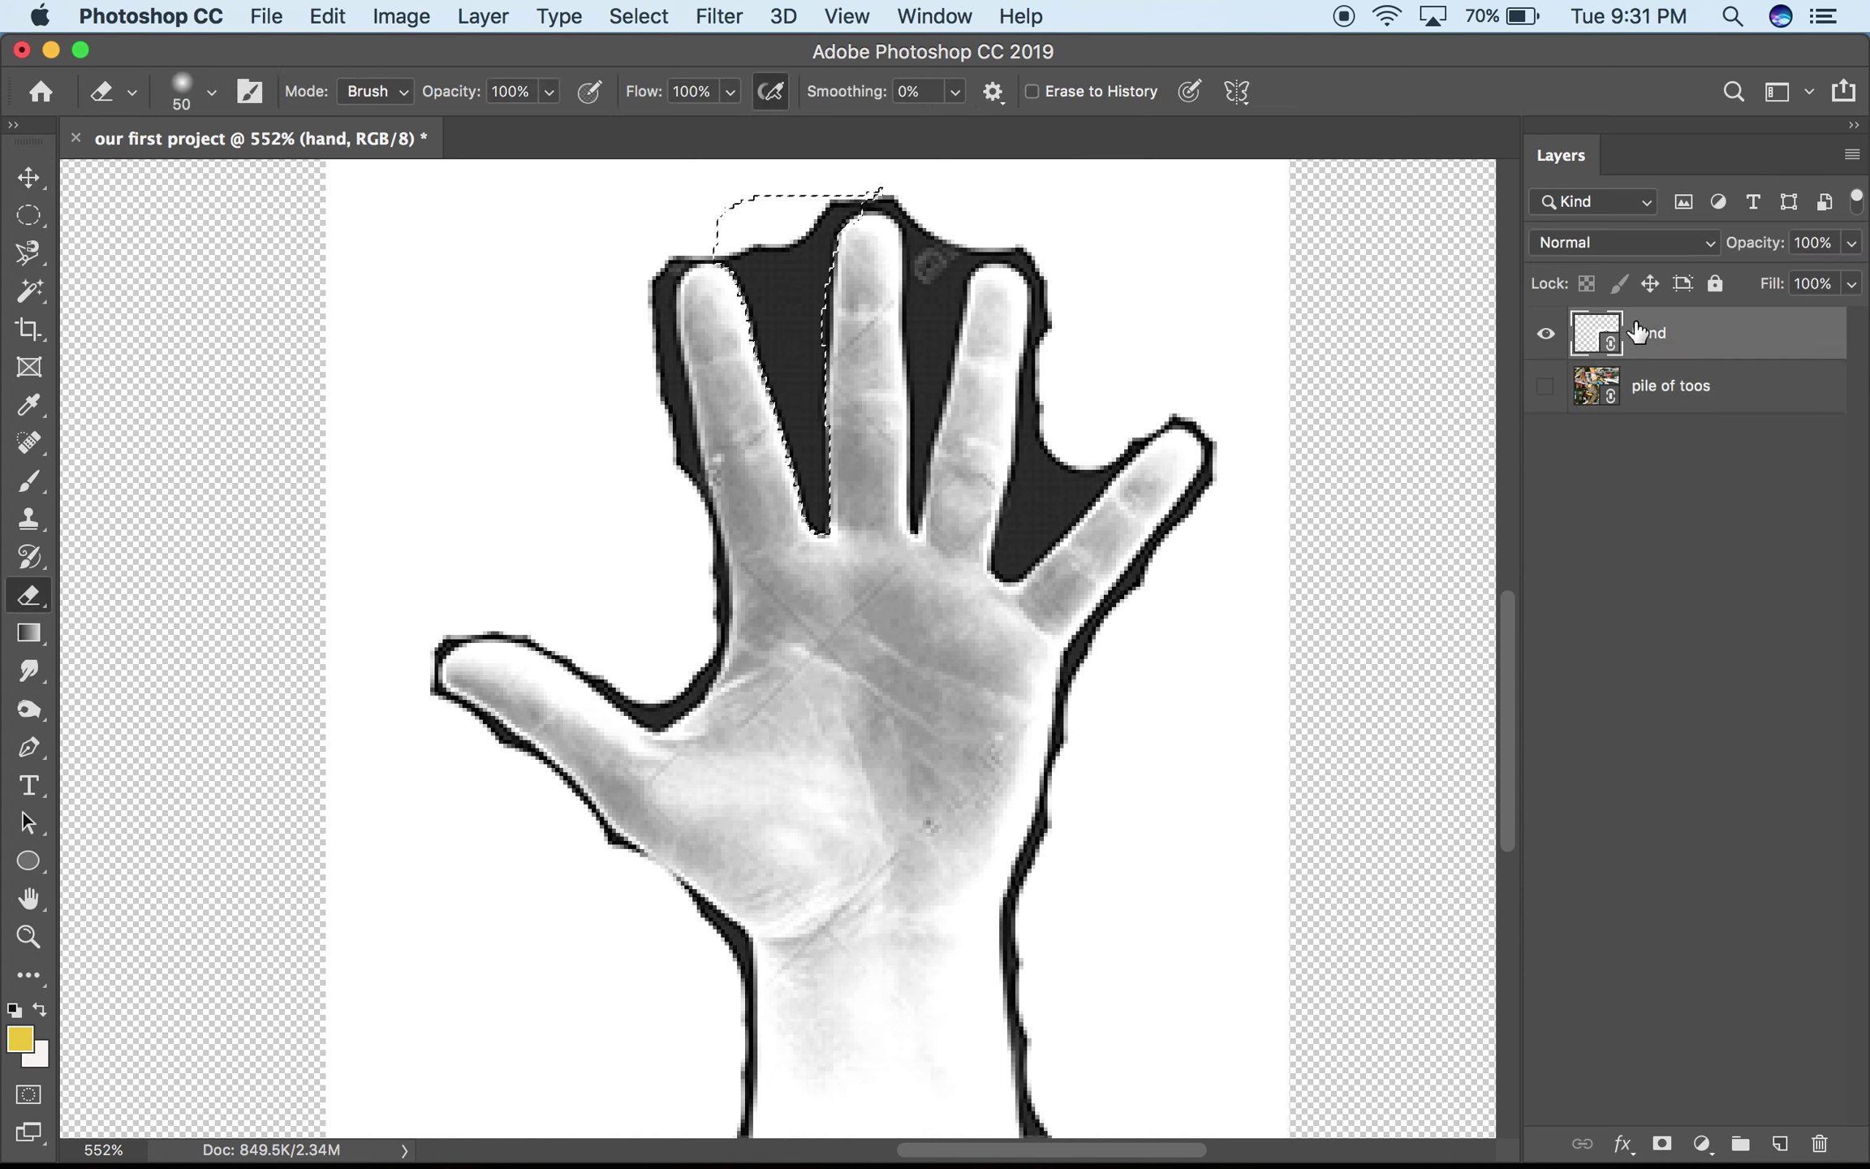
{"action": "left_click", "coordinate": [1328, 317]}
{"action": "left_click", "coordinate": [1117, 433]}
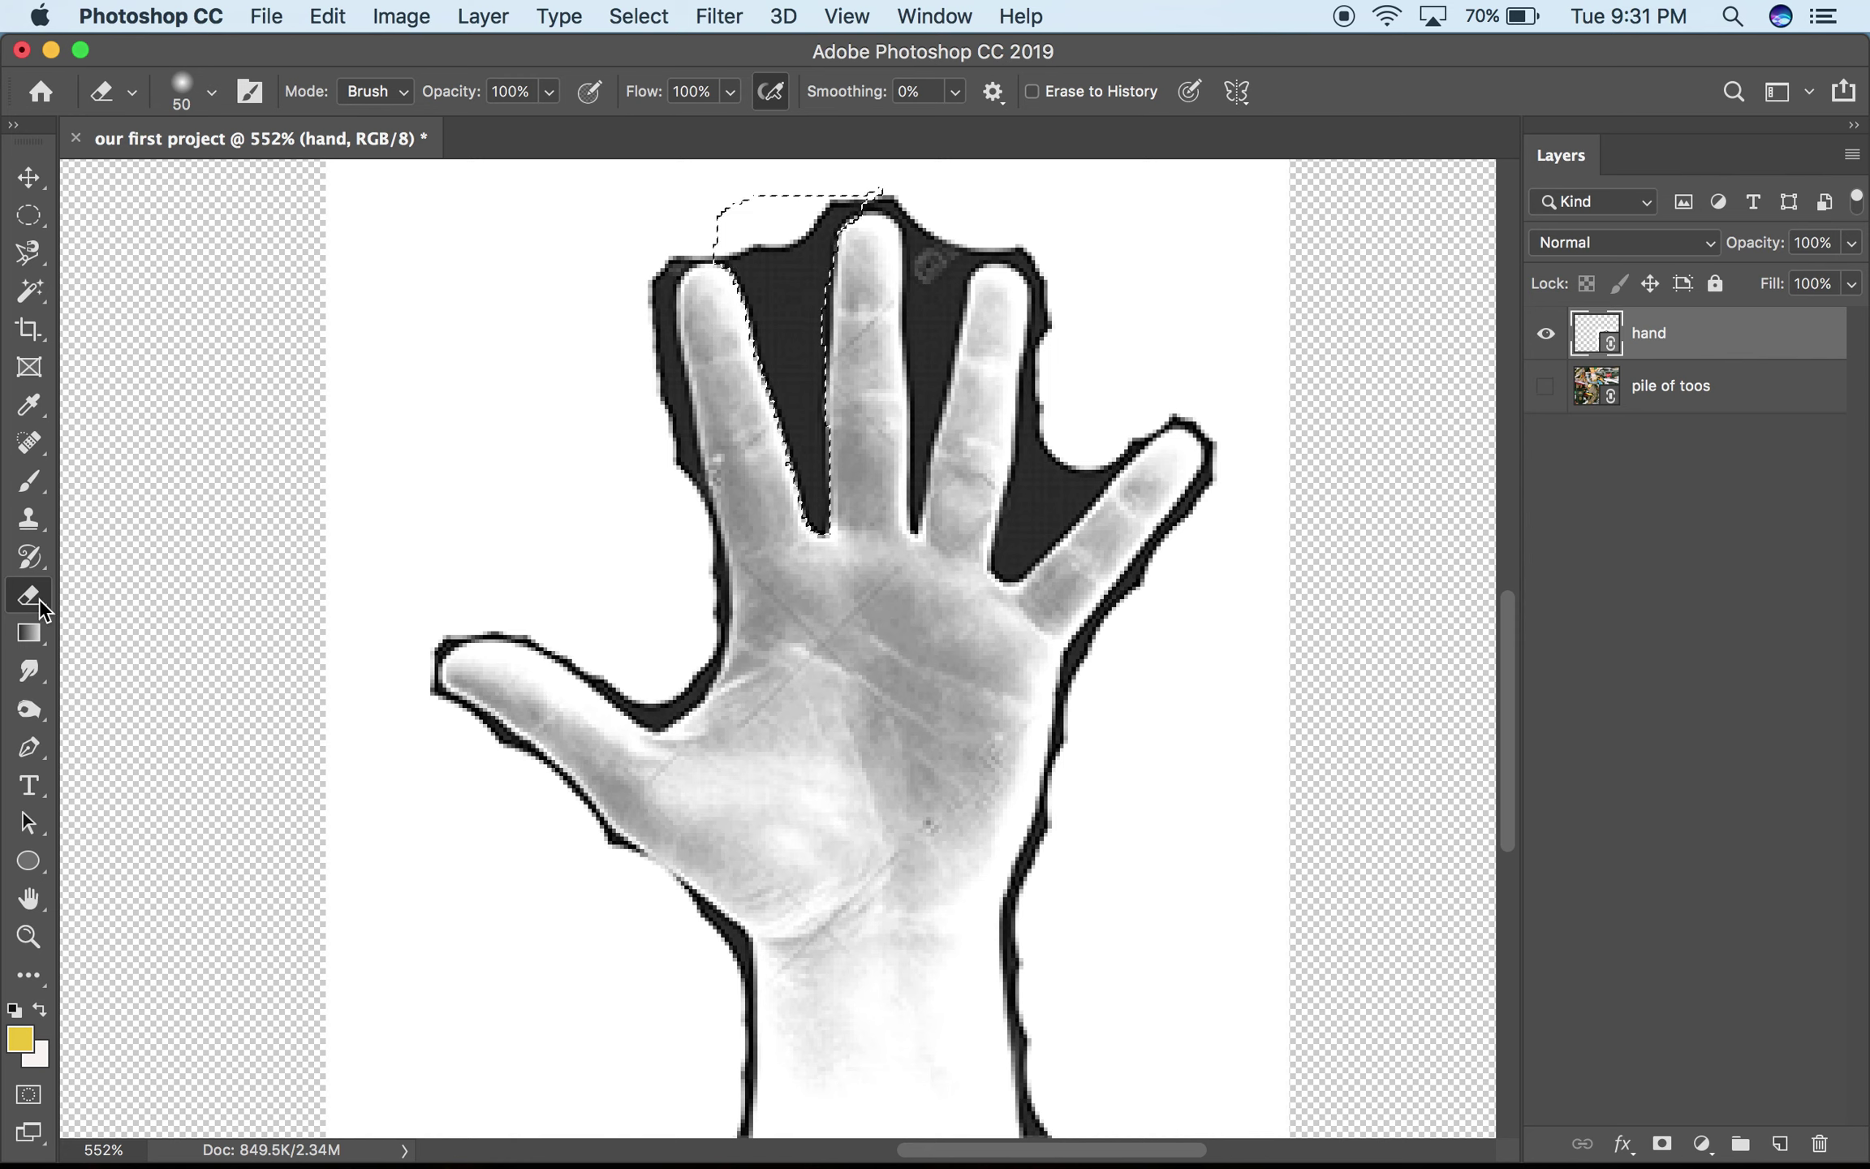
Step: Rasterize the hand layer, delete the traced area, deselect, and try entering an eraser opacity
{"action": "key", "text": "BackSpace"}
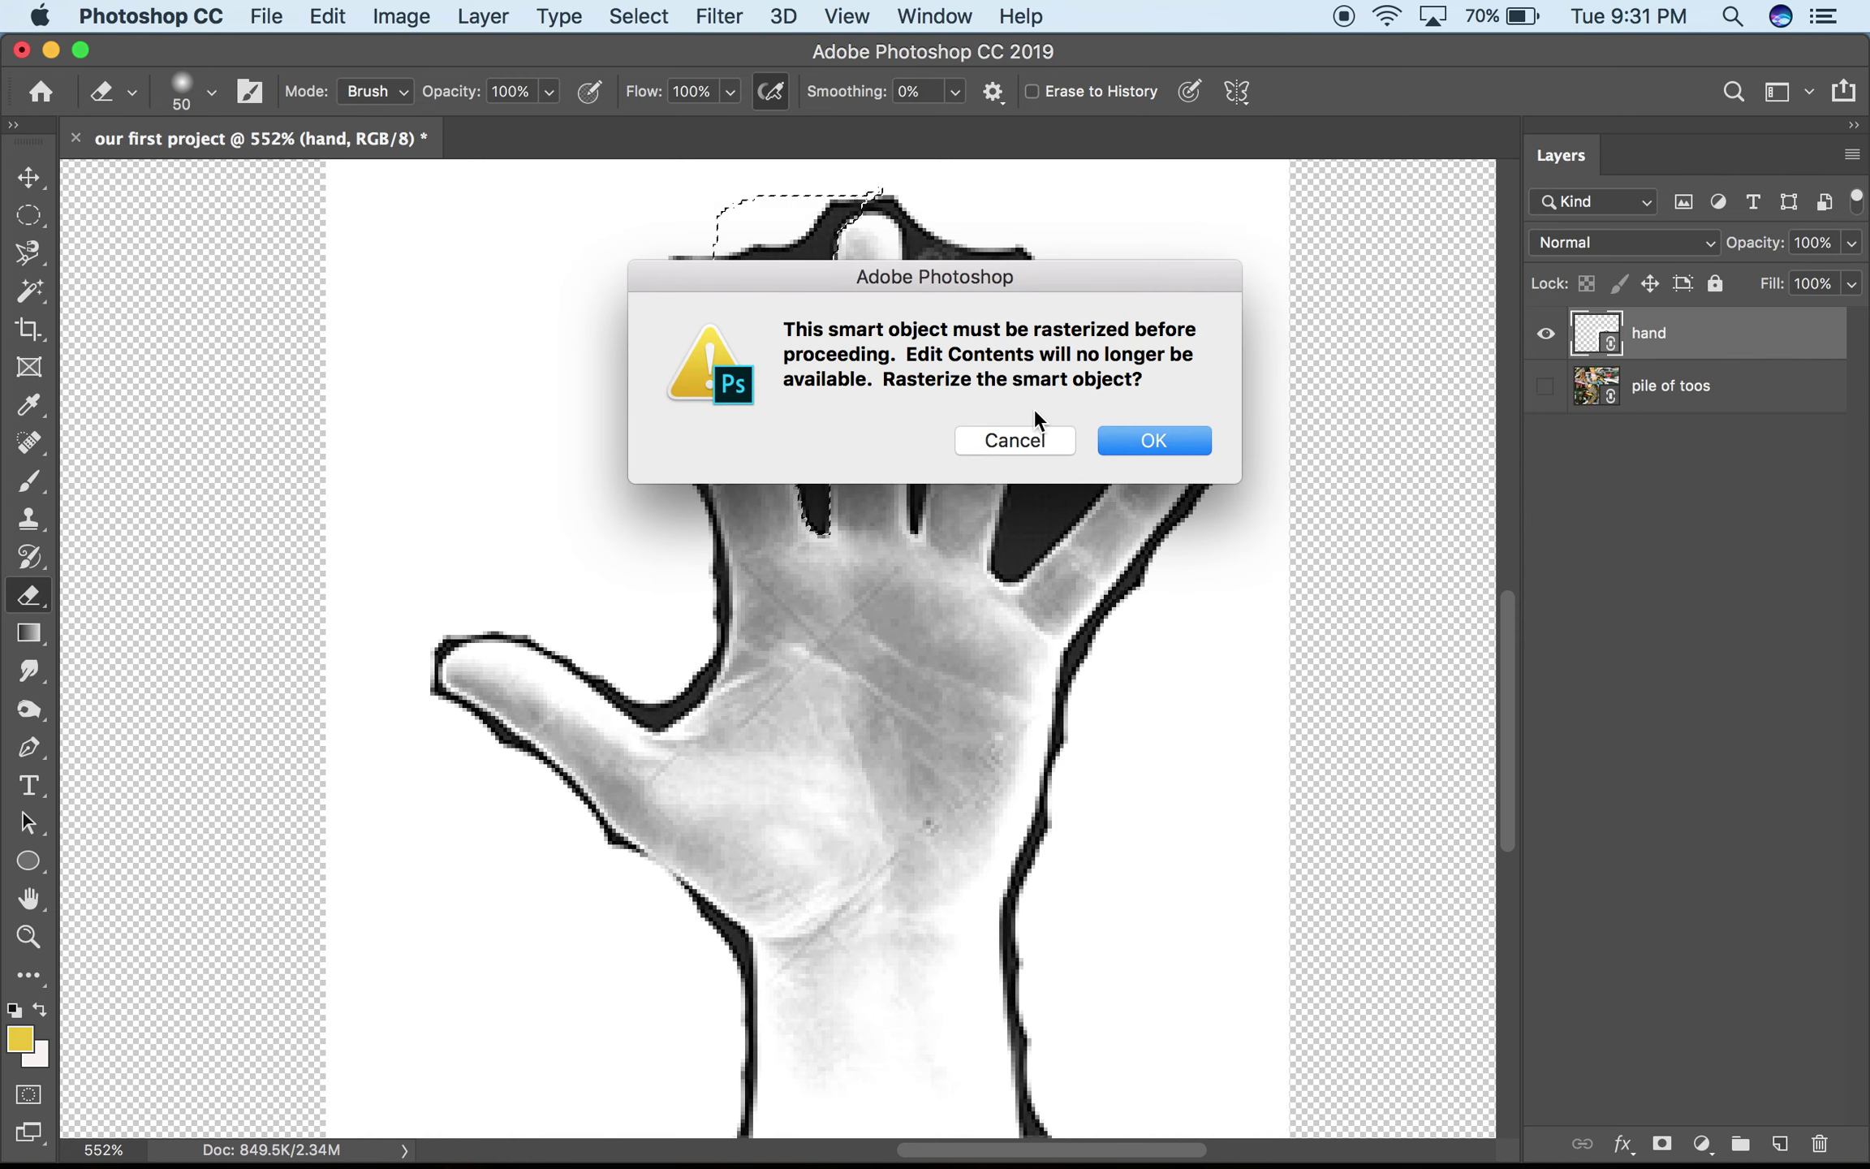
{"action": "left_click", "coordinate": [1184, 438]}
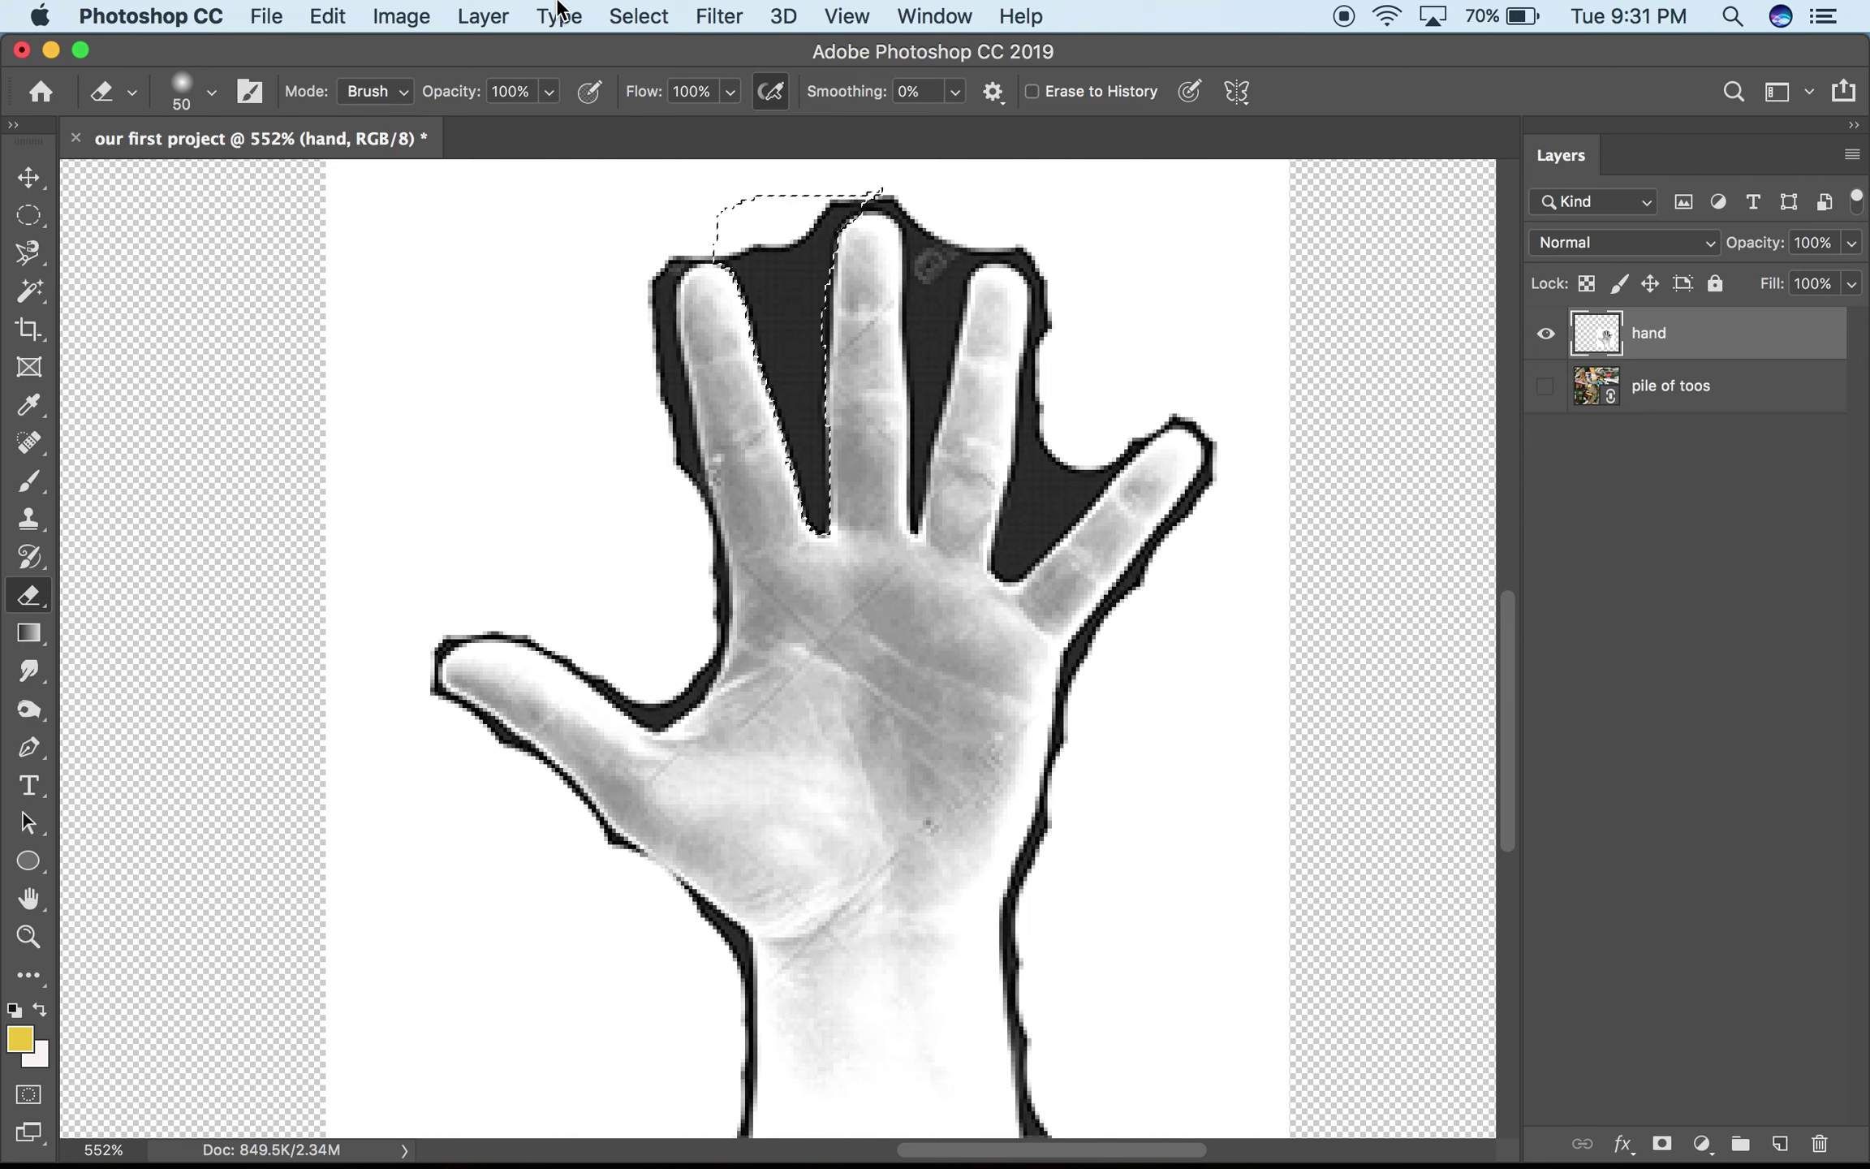
{"action": "key", "text": "Return"}
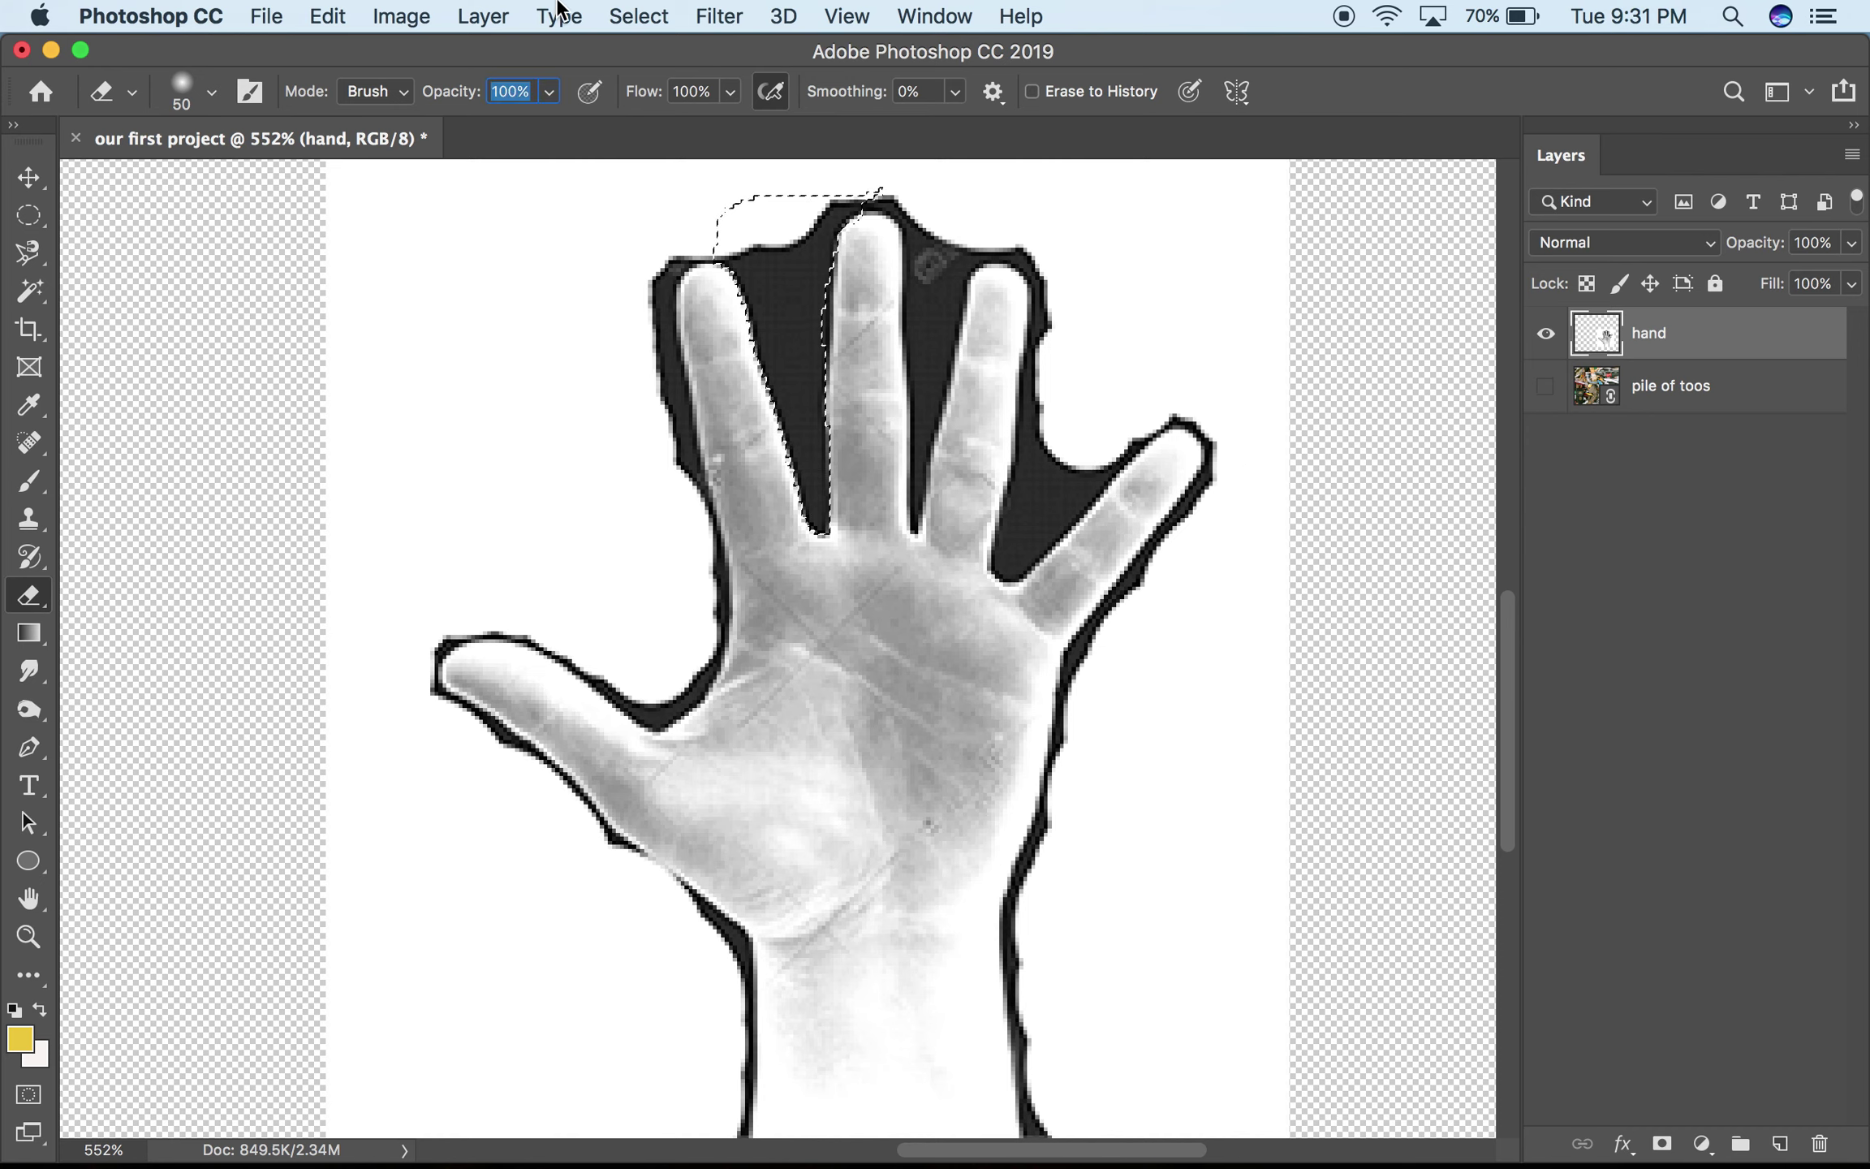
{"action": "key", "text": "super+d"}
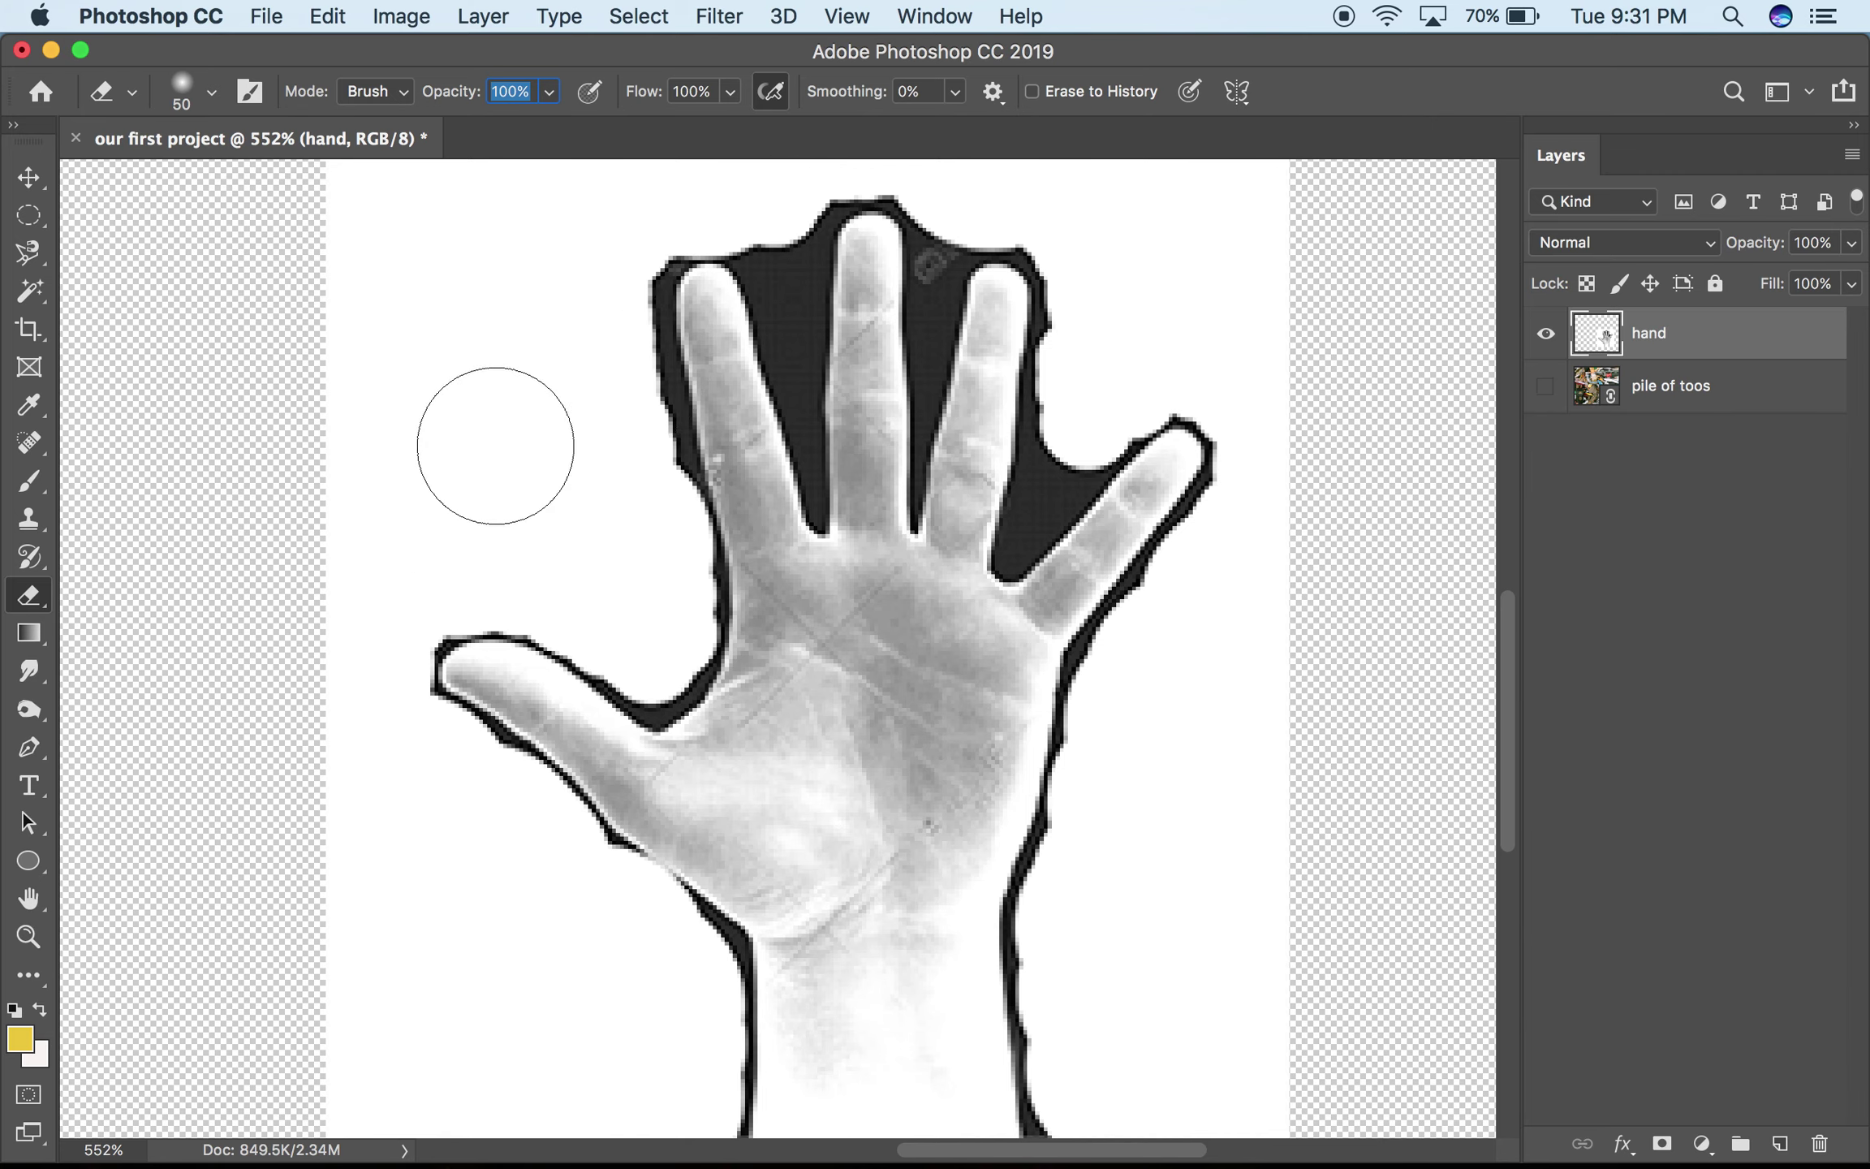
{"action": "type", "text": "----"}
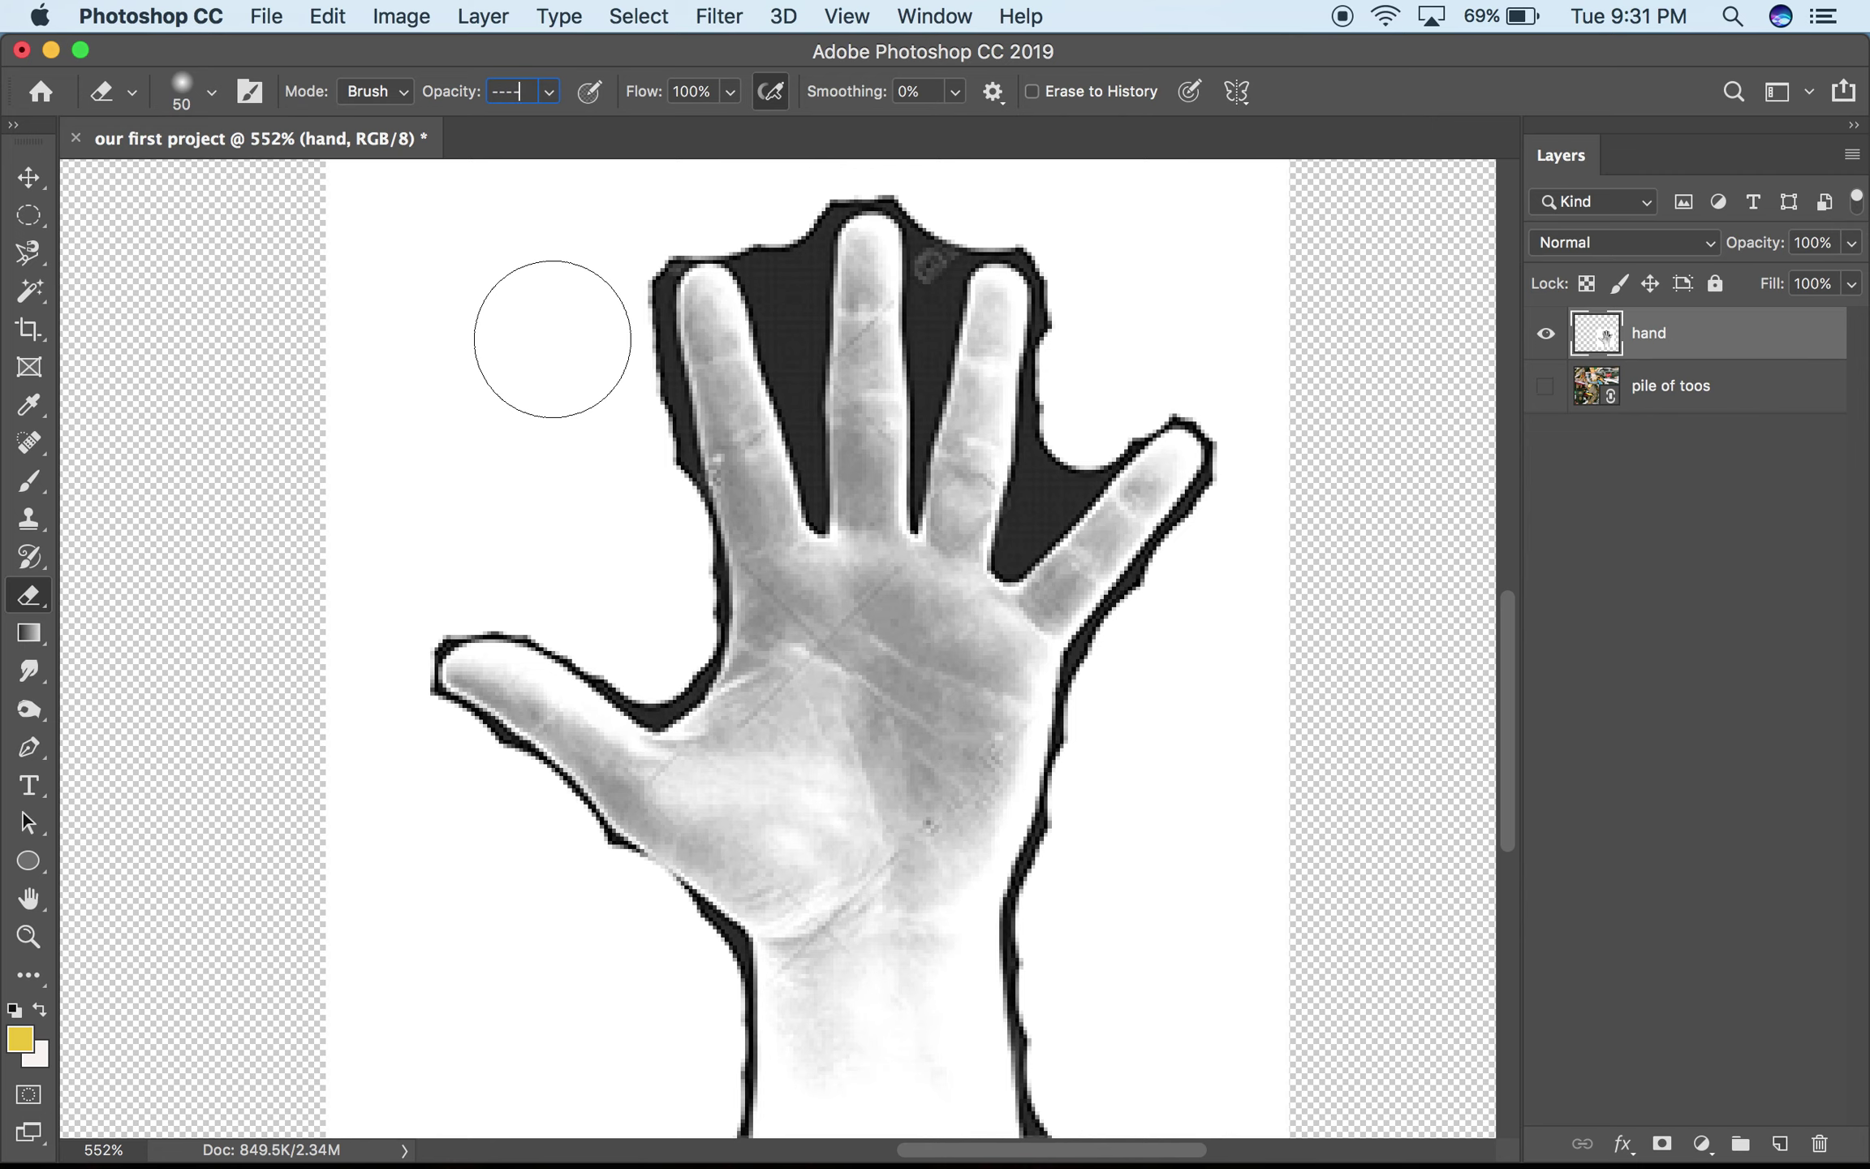
{"action": "left_click", "coordinate": [213, 93]}
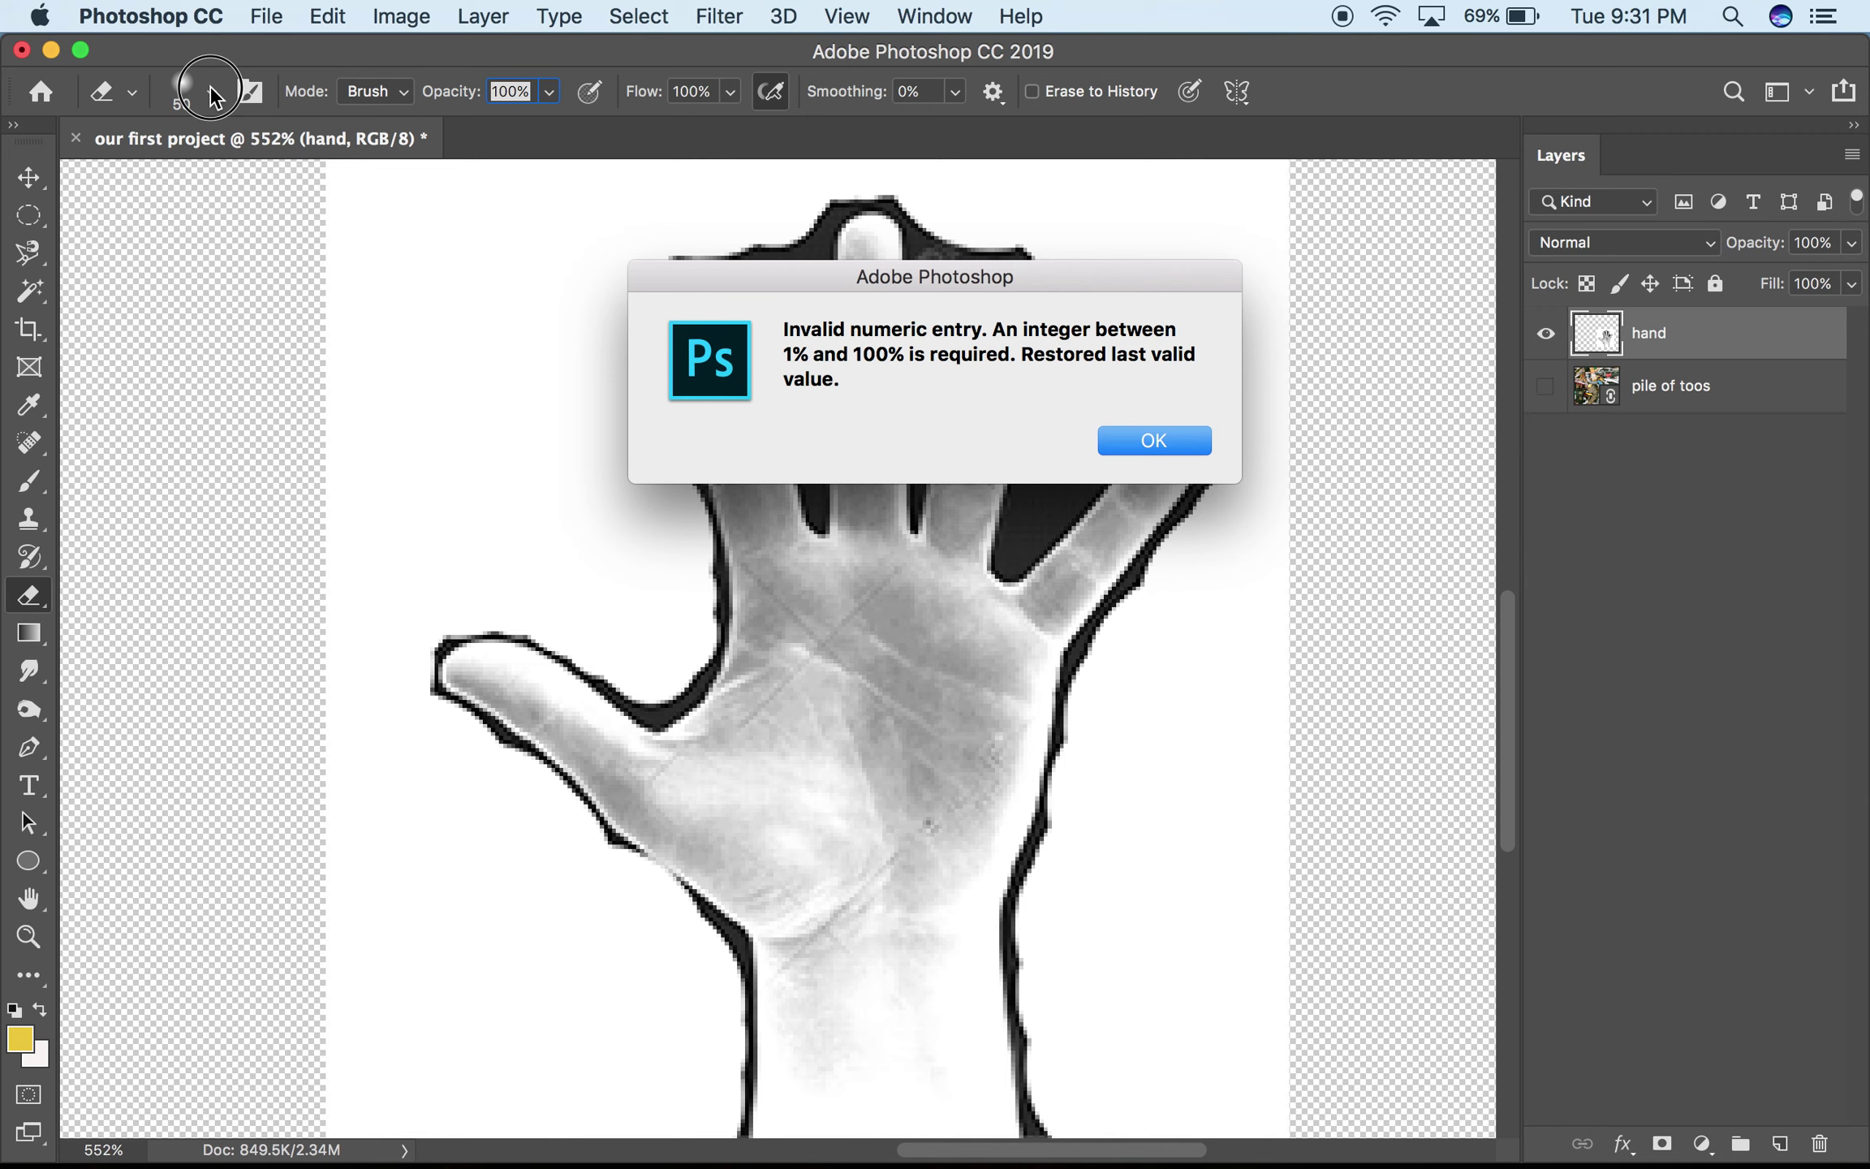
Step: Set the eraser to 30 px, enlarge it with ], and erase the white backdrop left of the hand
{"action": "left_click", "coordinate": [1129, 440]}
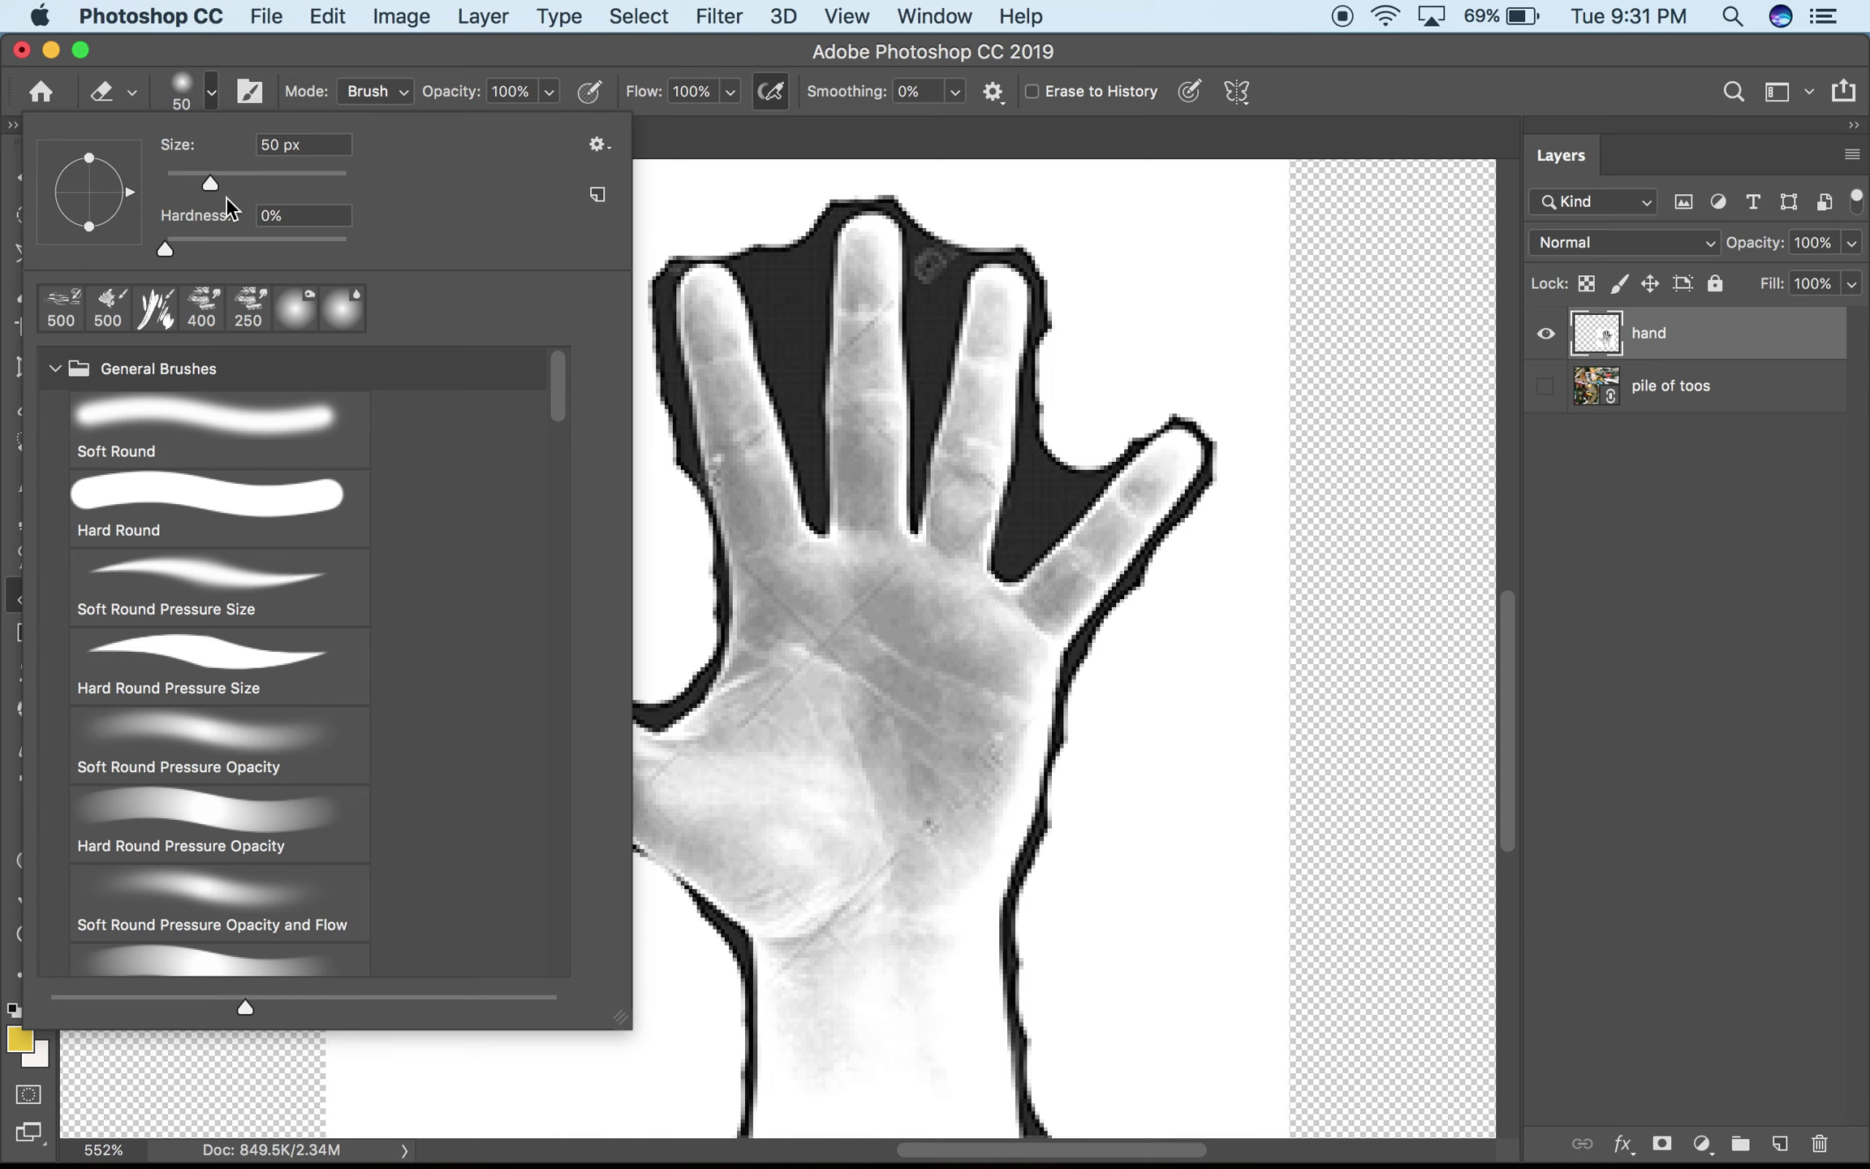
{"action": "left_click_drag", "start_coordinate": [198, 185], "coordinate": [186, 178]}
{"action": "left_click", "coordinate": [678, 212]}
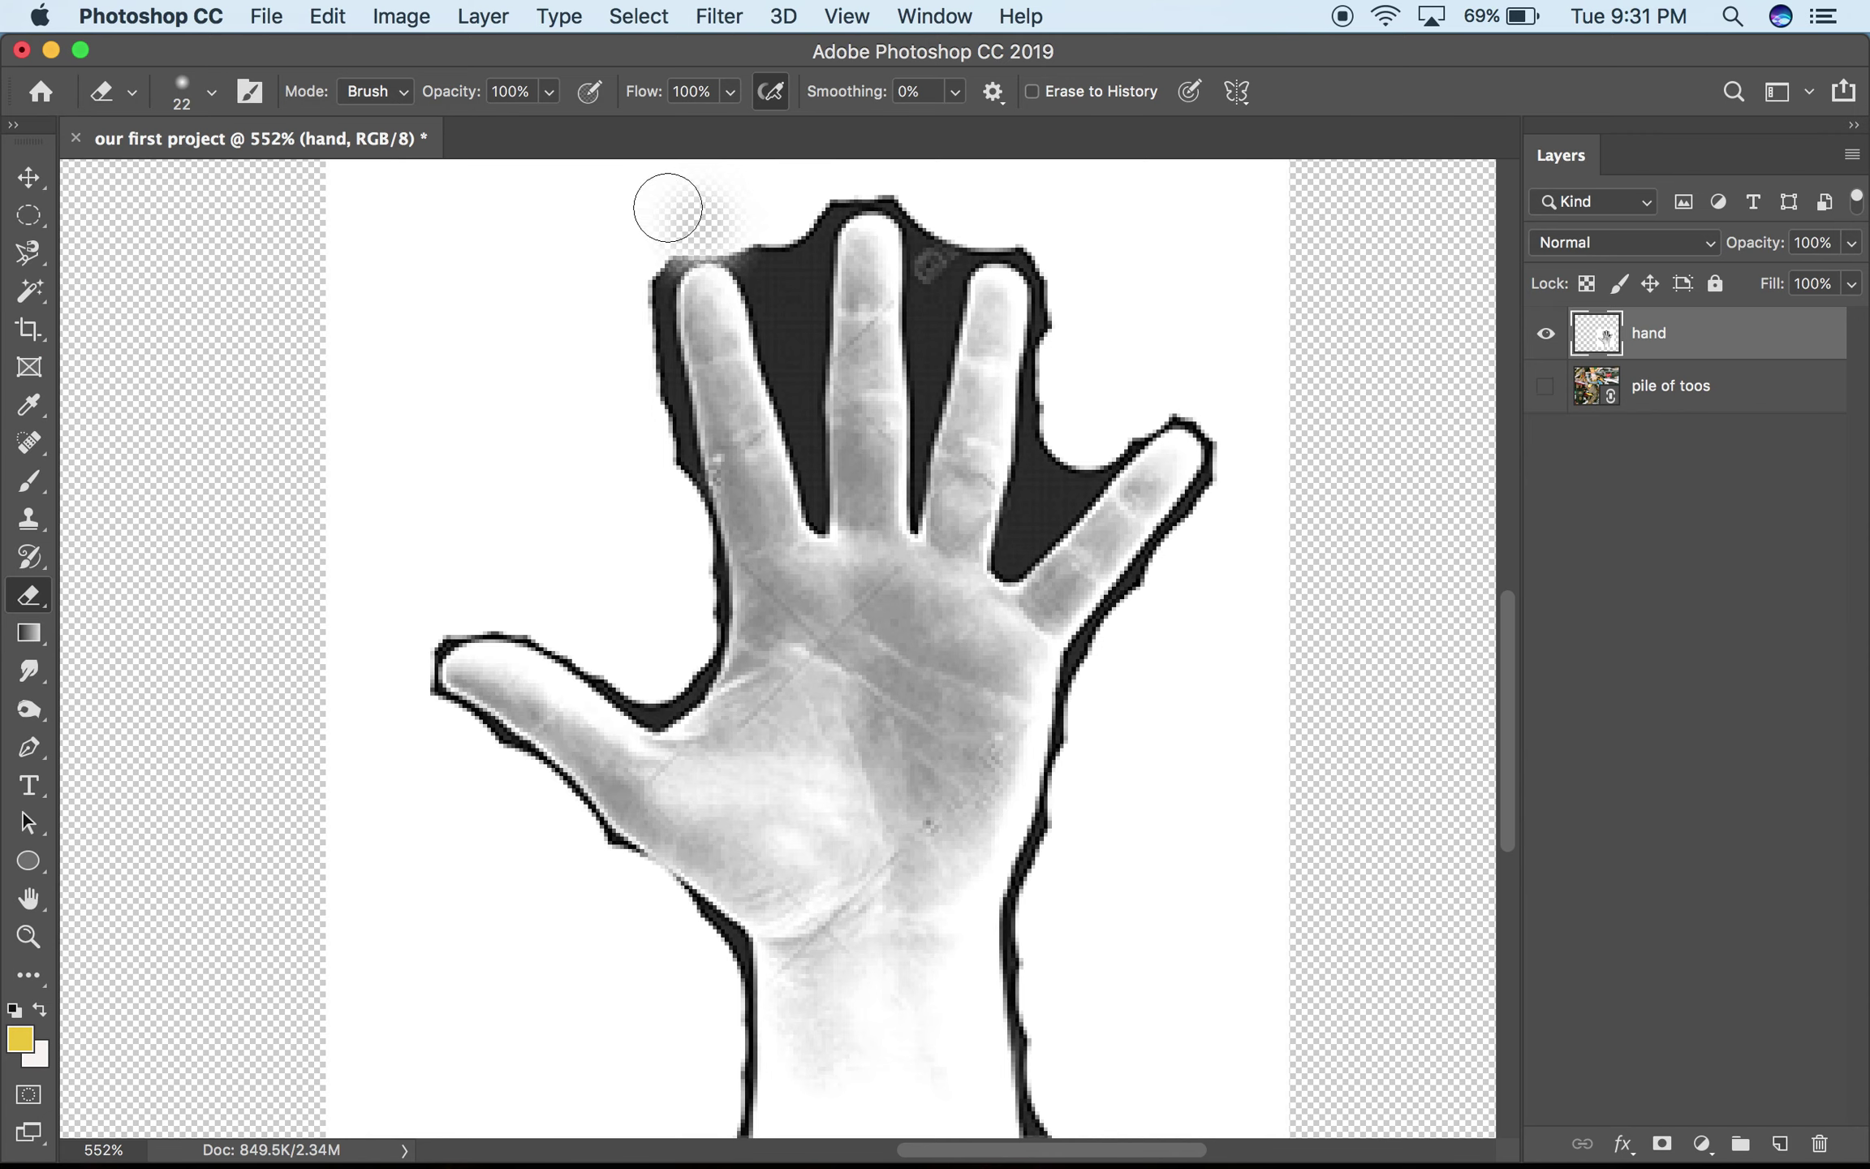
{"action": "key", "text": "bracketright"}
{"action": "key", "text": "bracketright"}
{"action": "key", "text": "bracketright"}
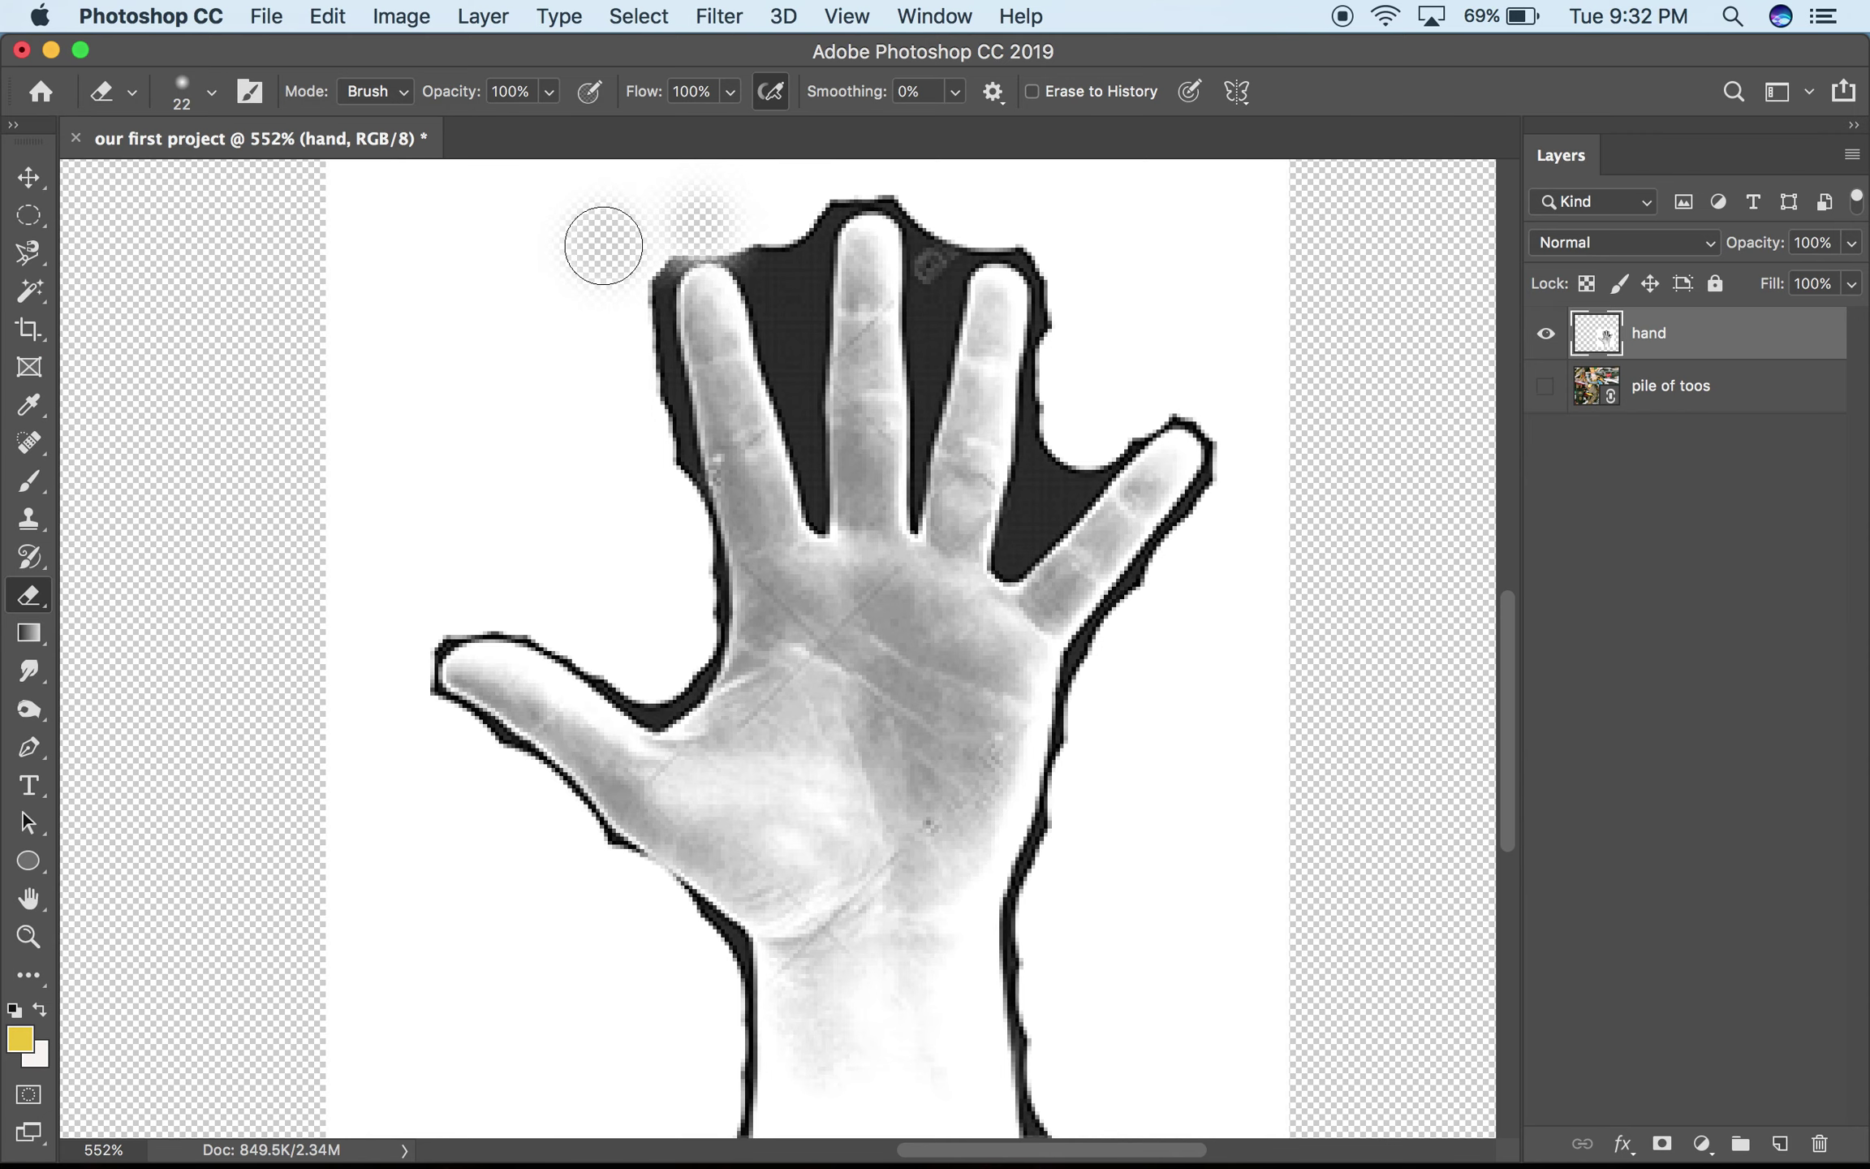
{"action": "mouse_move", "coordinate": [363, 193]}
{"action": "left_mouse_down"}
{"action": "mouse_move", "coordinate": [631, 195]}
{"action": "mouse_move", "coordinate": [505, 391]}
{"action": "mouse_move", "coordinate": [412, 284]}
{"action": "mouse_move", "coordinate": [431, 261]}
{"action": "mouse_move", "coordinate": [298, 278]}
{"action": "mouse_move", "coordinate": [359, 348]}
{"action": "mouse_move", "coordinate": [380, 470]}
{"action": "mouse_move", "coordinate": [570, 349]}
{"action": "mouse_move", "coordinate": [605, 292]}
{"action": "mouse_move", "coordinate": [673, 634]}
{"action": "mouse_move", "coordinate": [613, 632]}
{"action": "mouse_move", "coordinate": [554, 461]}
{"action": "mouse_move", "coordinate": [457, 425]}
{"action": "mouse_move", "coordinate": [352, 565]}
{"action": "mouse_move", "coordinate": [334, 460]}
{"action": "mouse_move", "coordinate": [334, 794]}
{"action": "mouse_move", "coordinate": [367, 970]}
{"action": "left_mouse_up"}
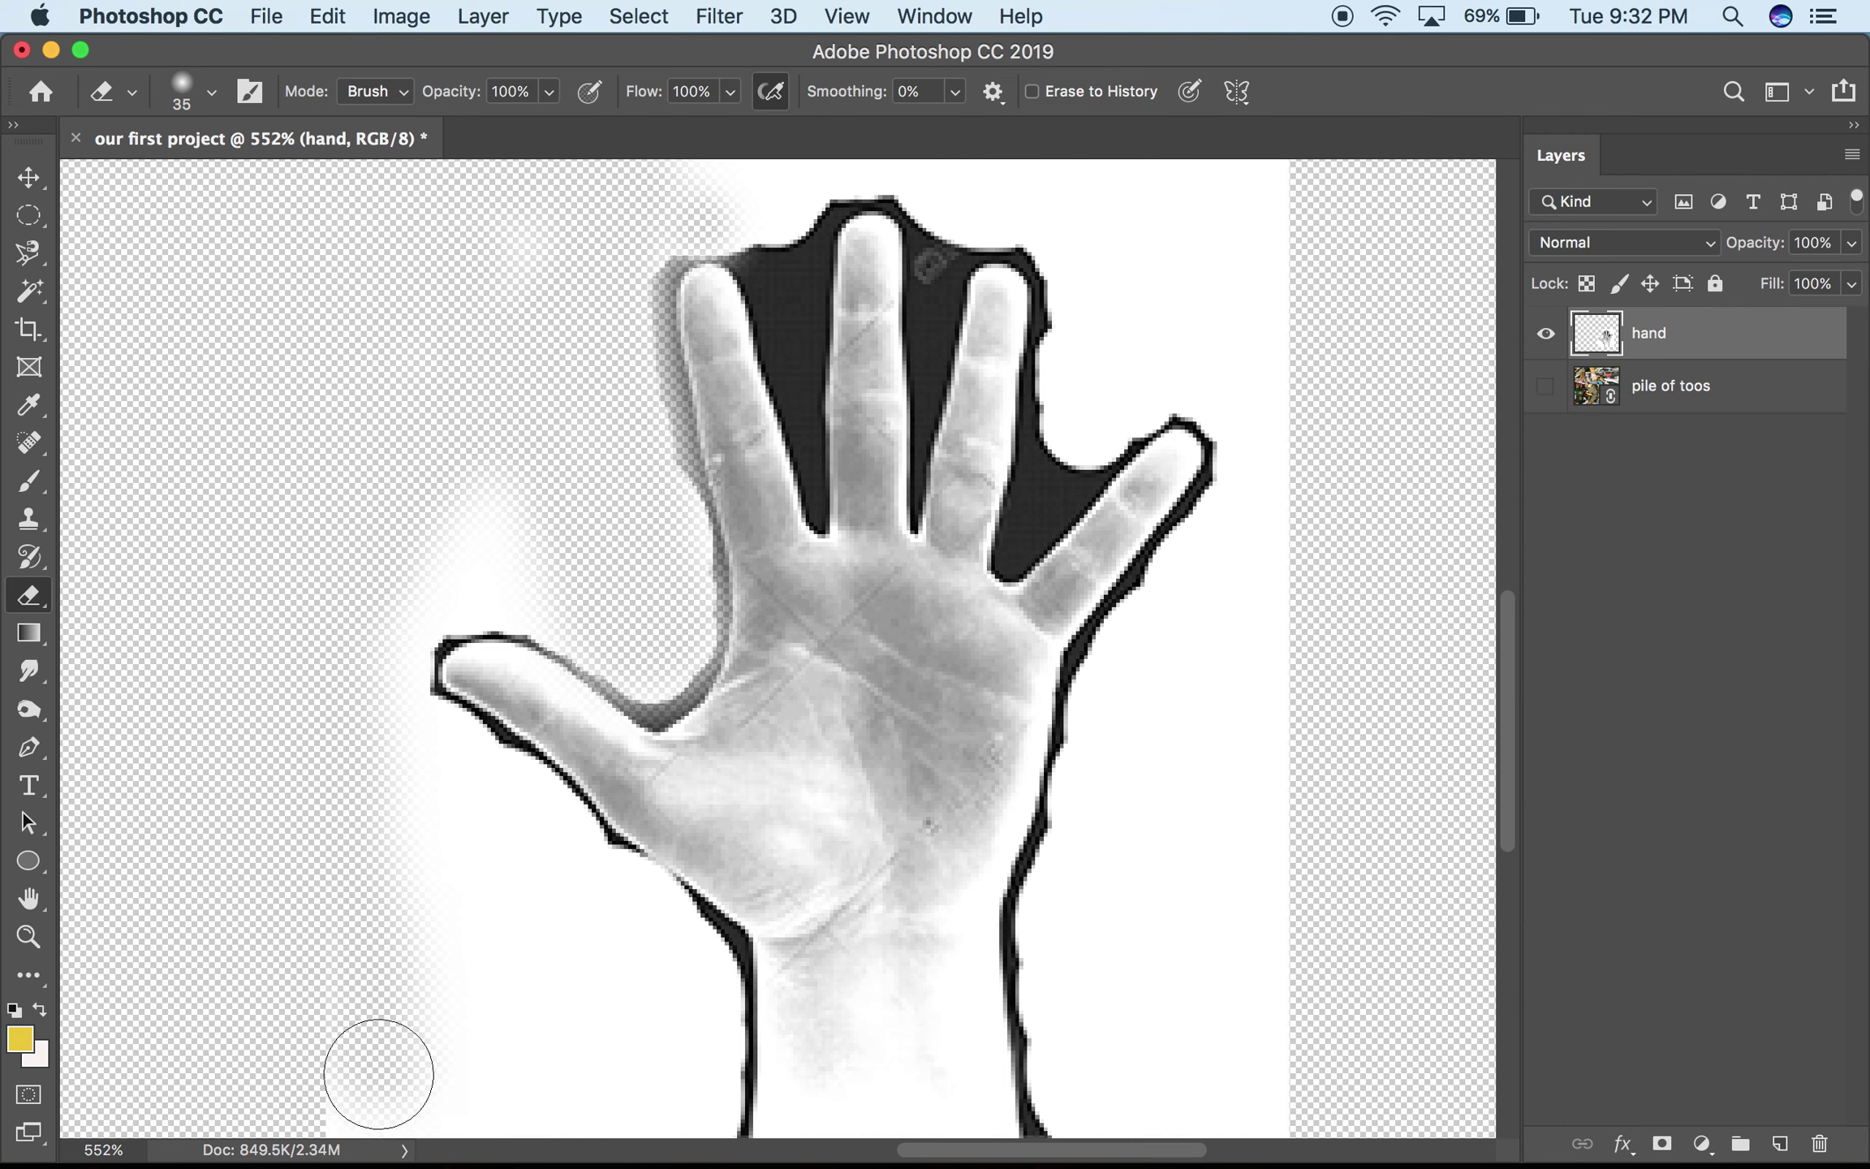
{"action": "left_click", "coordinate": [34, 299]}
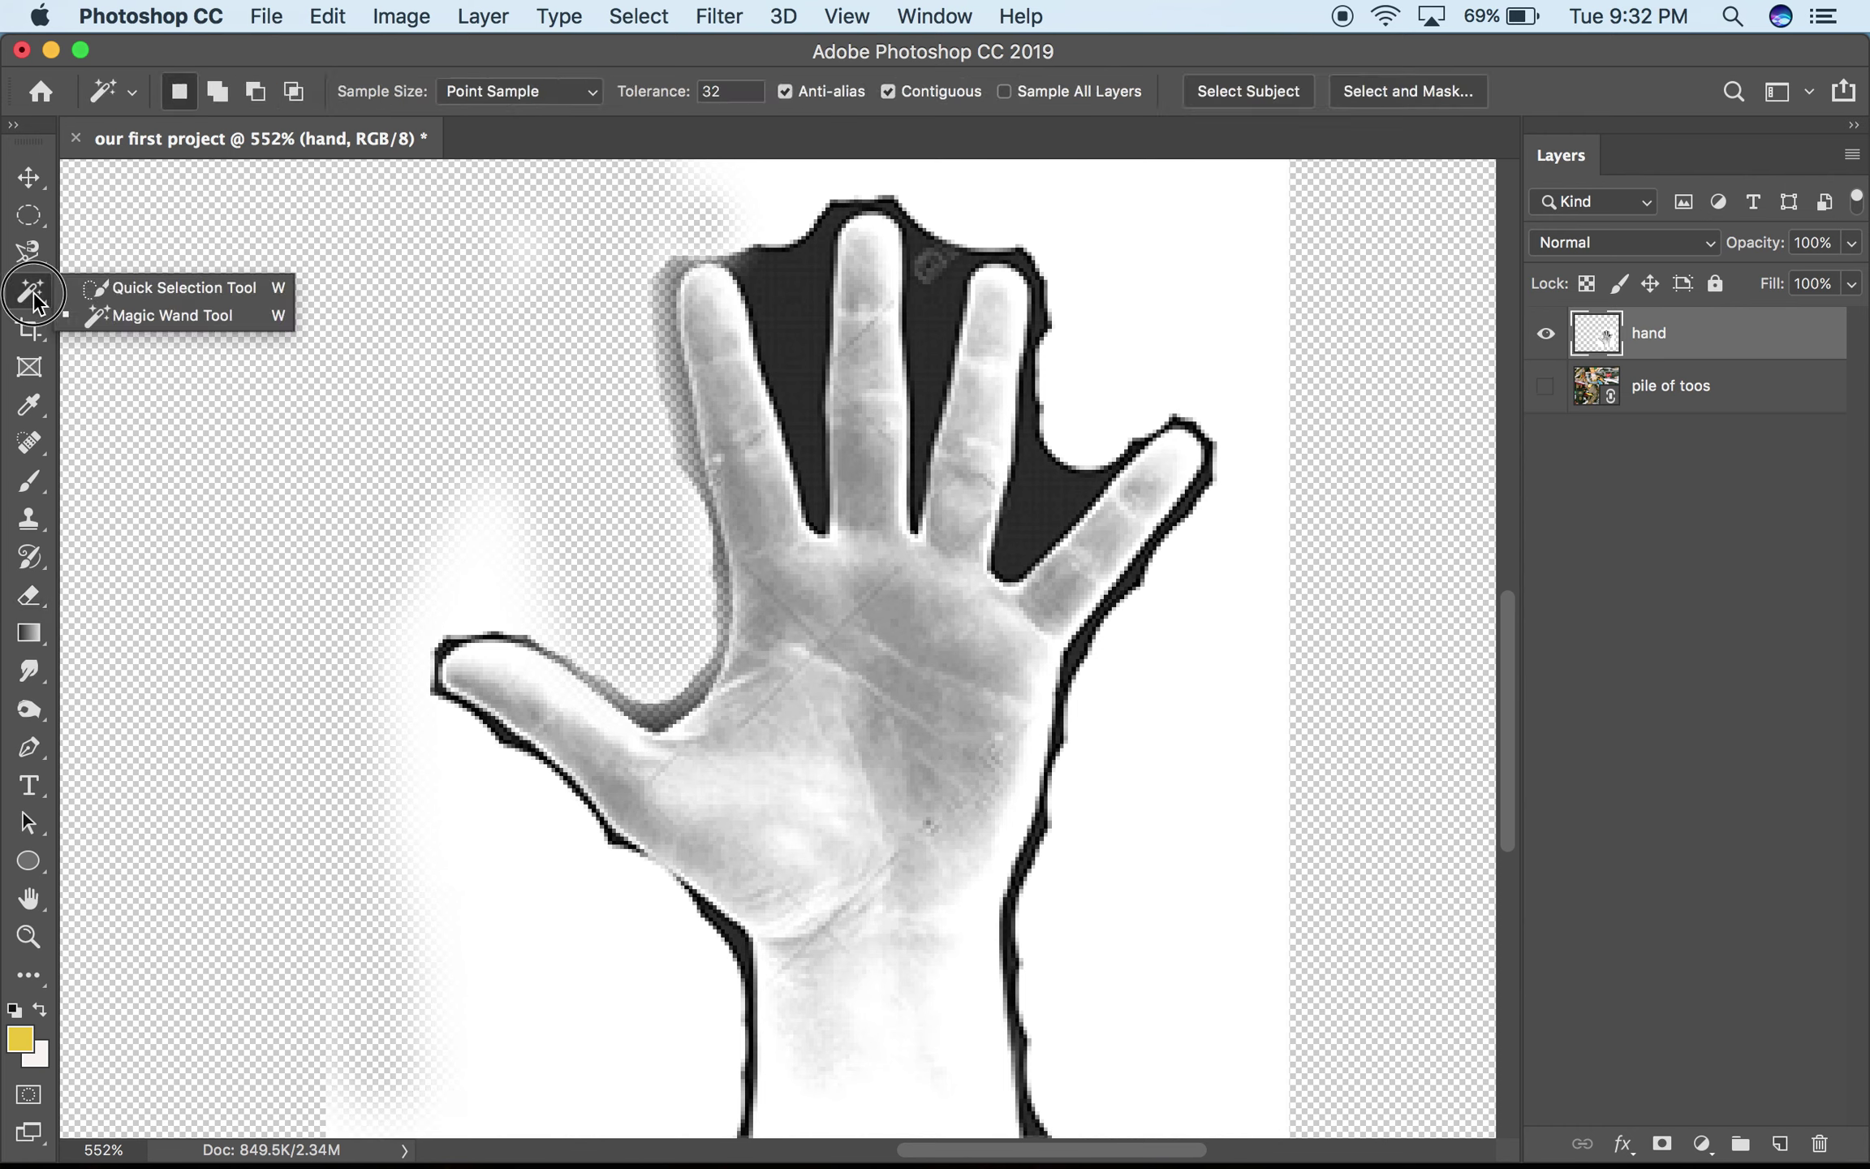
Step: Use Quick Selection to select and delete the white background right of the fingers and hand
{"action": "left_click", "coordinate": [128, 290]}
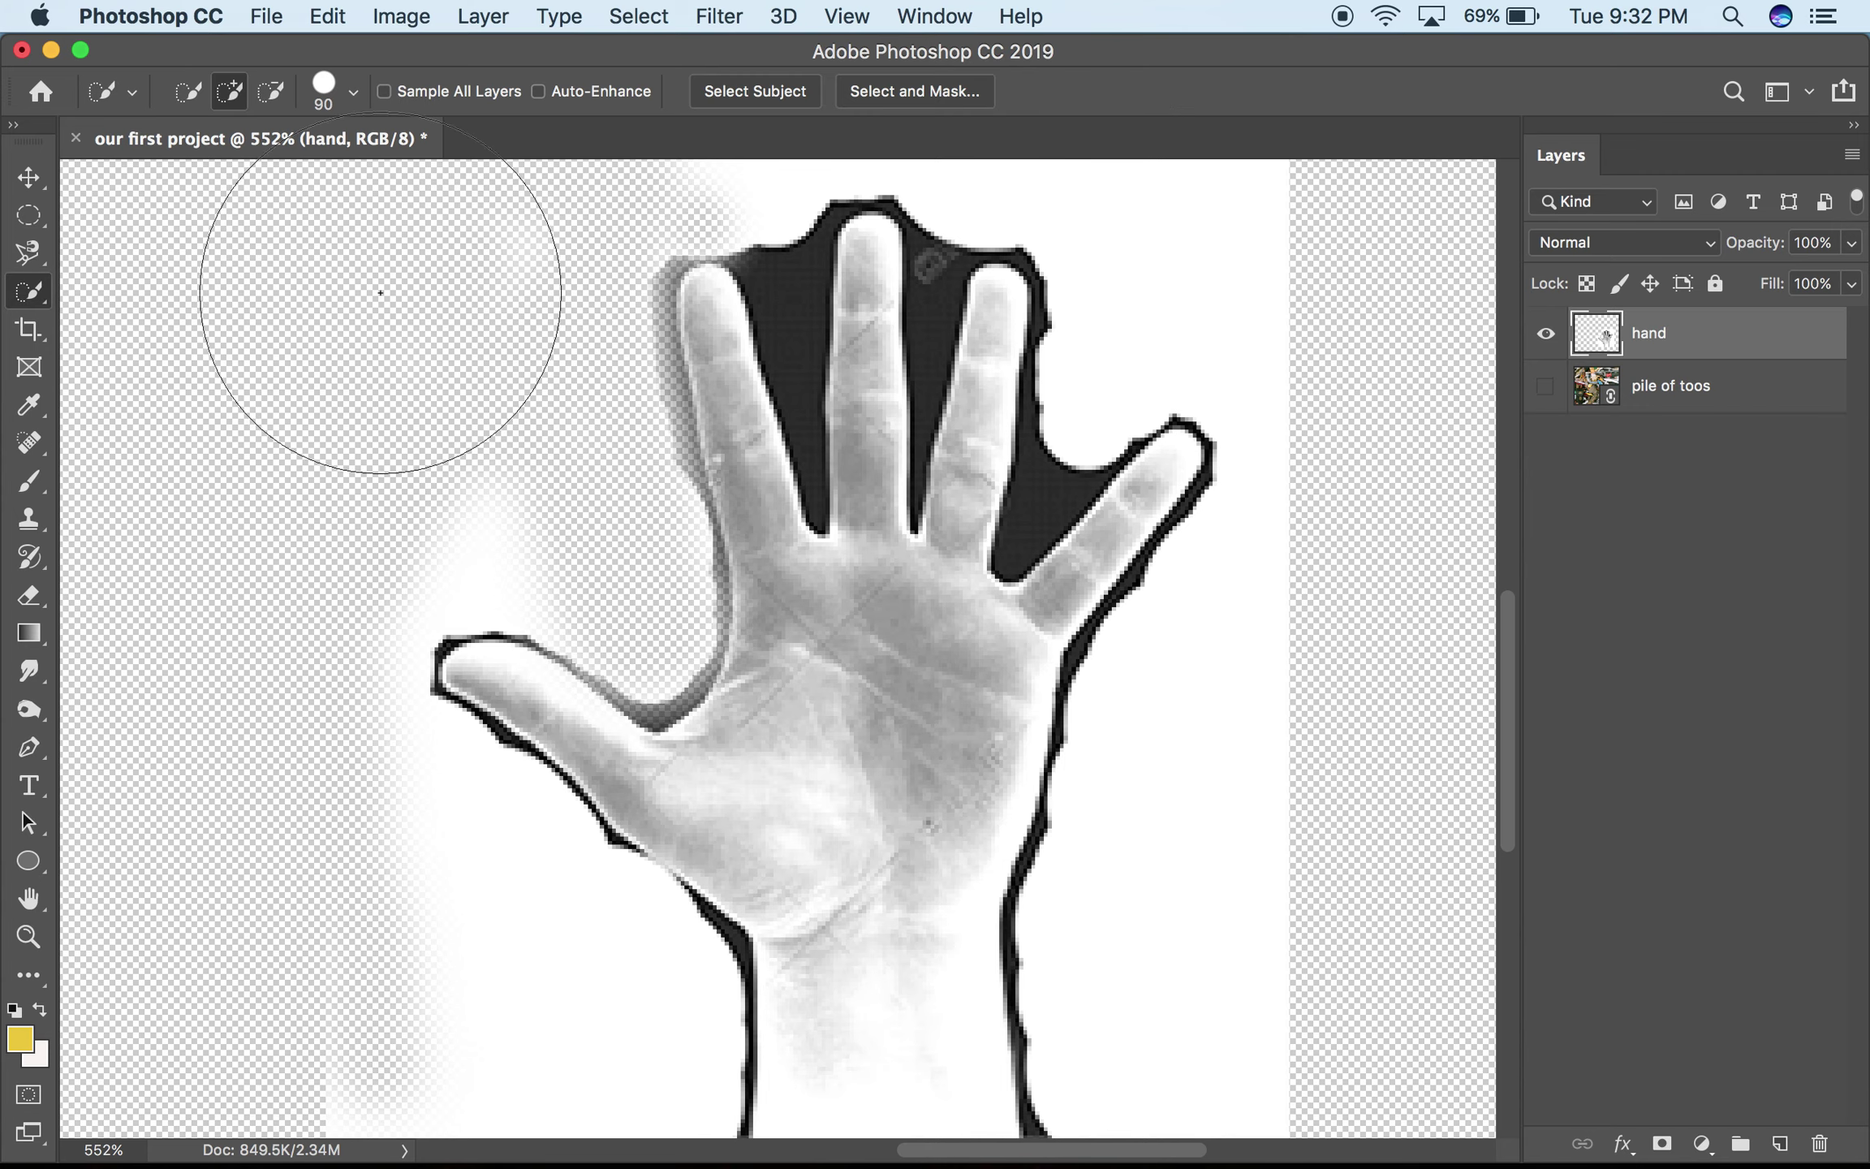
{"action": "left_click_drag", "start_coordinate": [459, 334], "coordinate": [449, 345]}
{"action": "left_click", "coordinate": [446, 338], "text": "alt"}
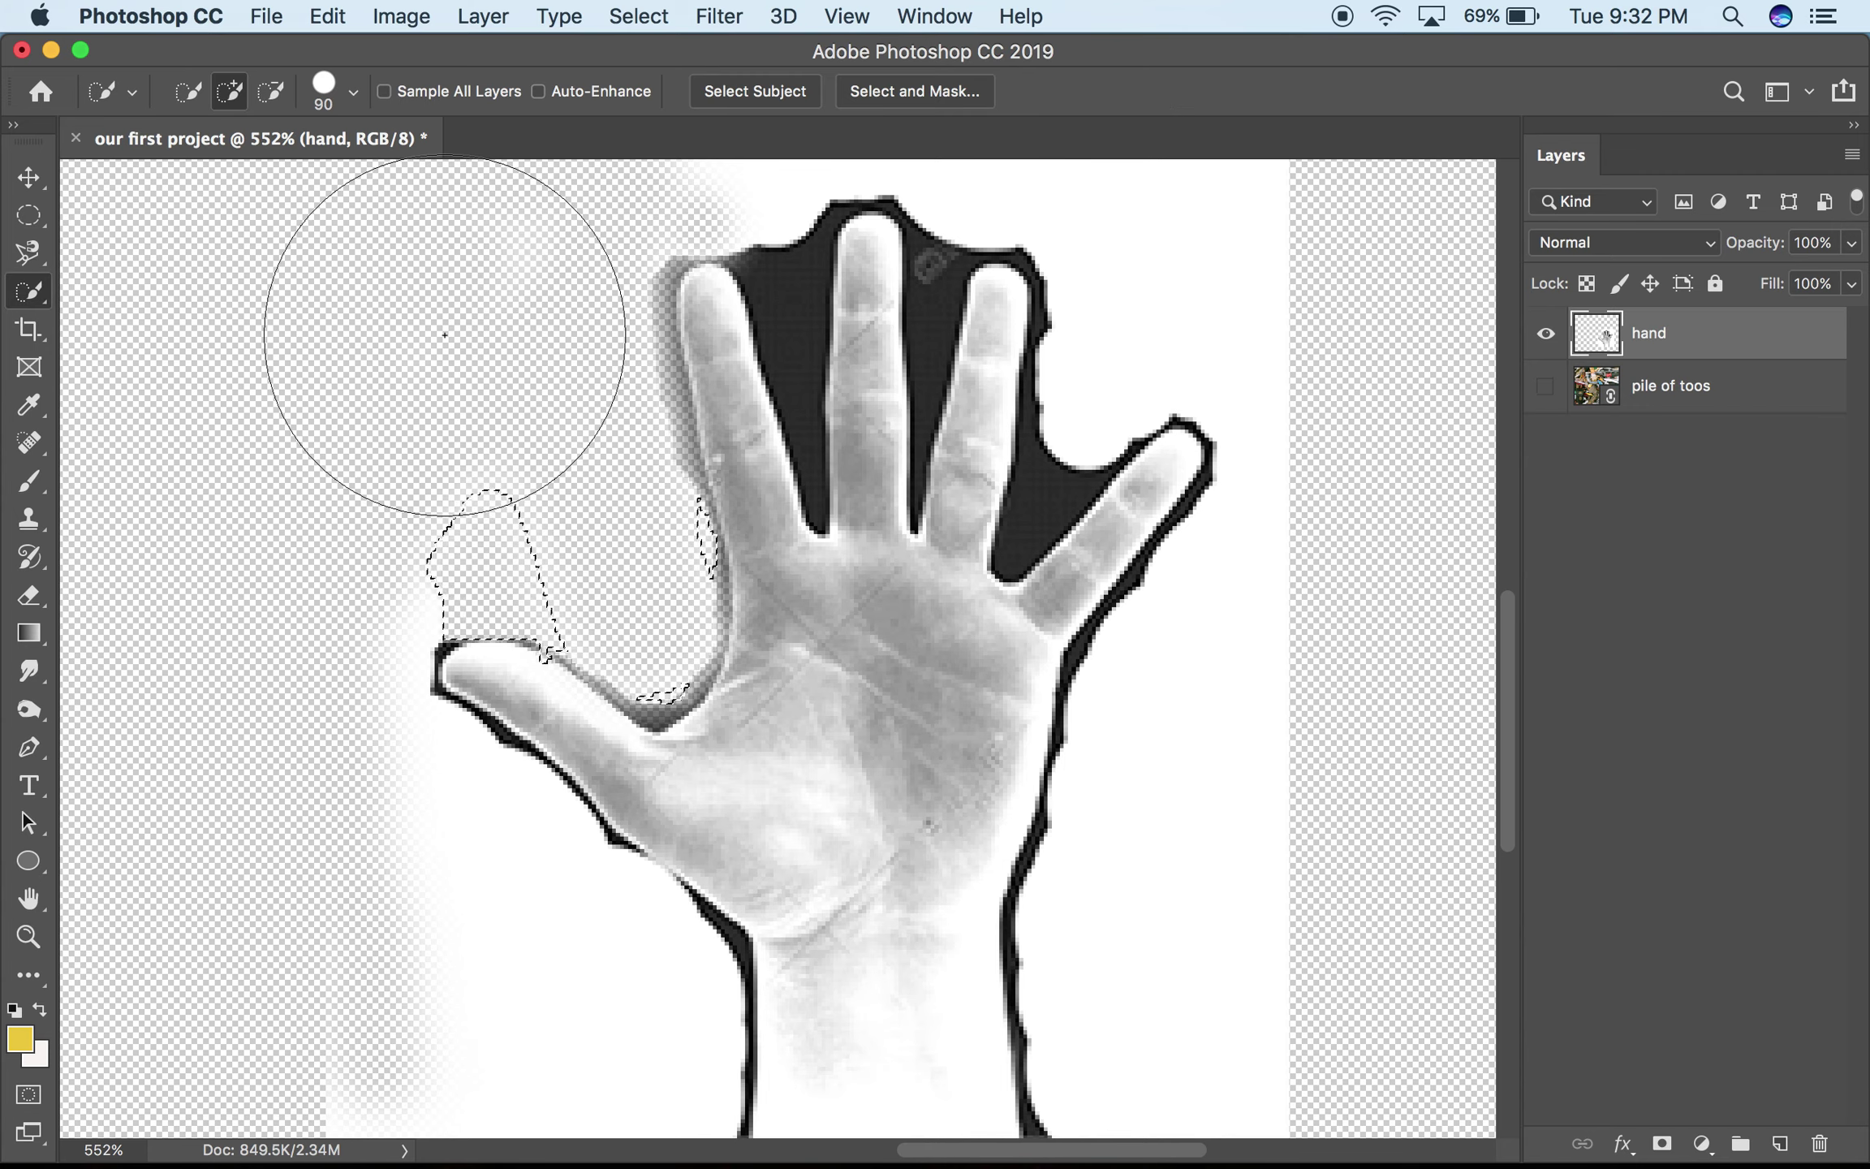
{"action": "key", "text": "super+d"}
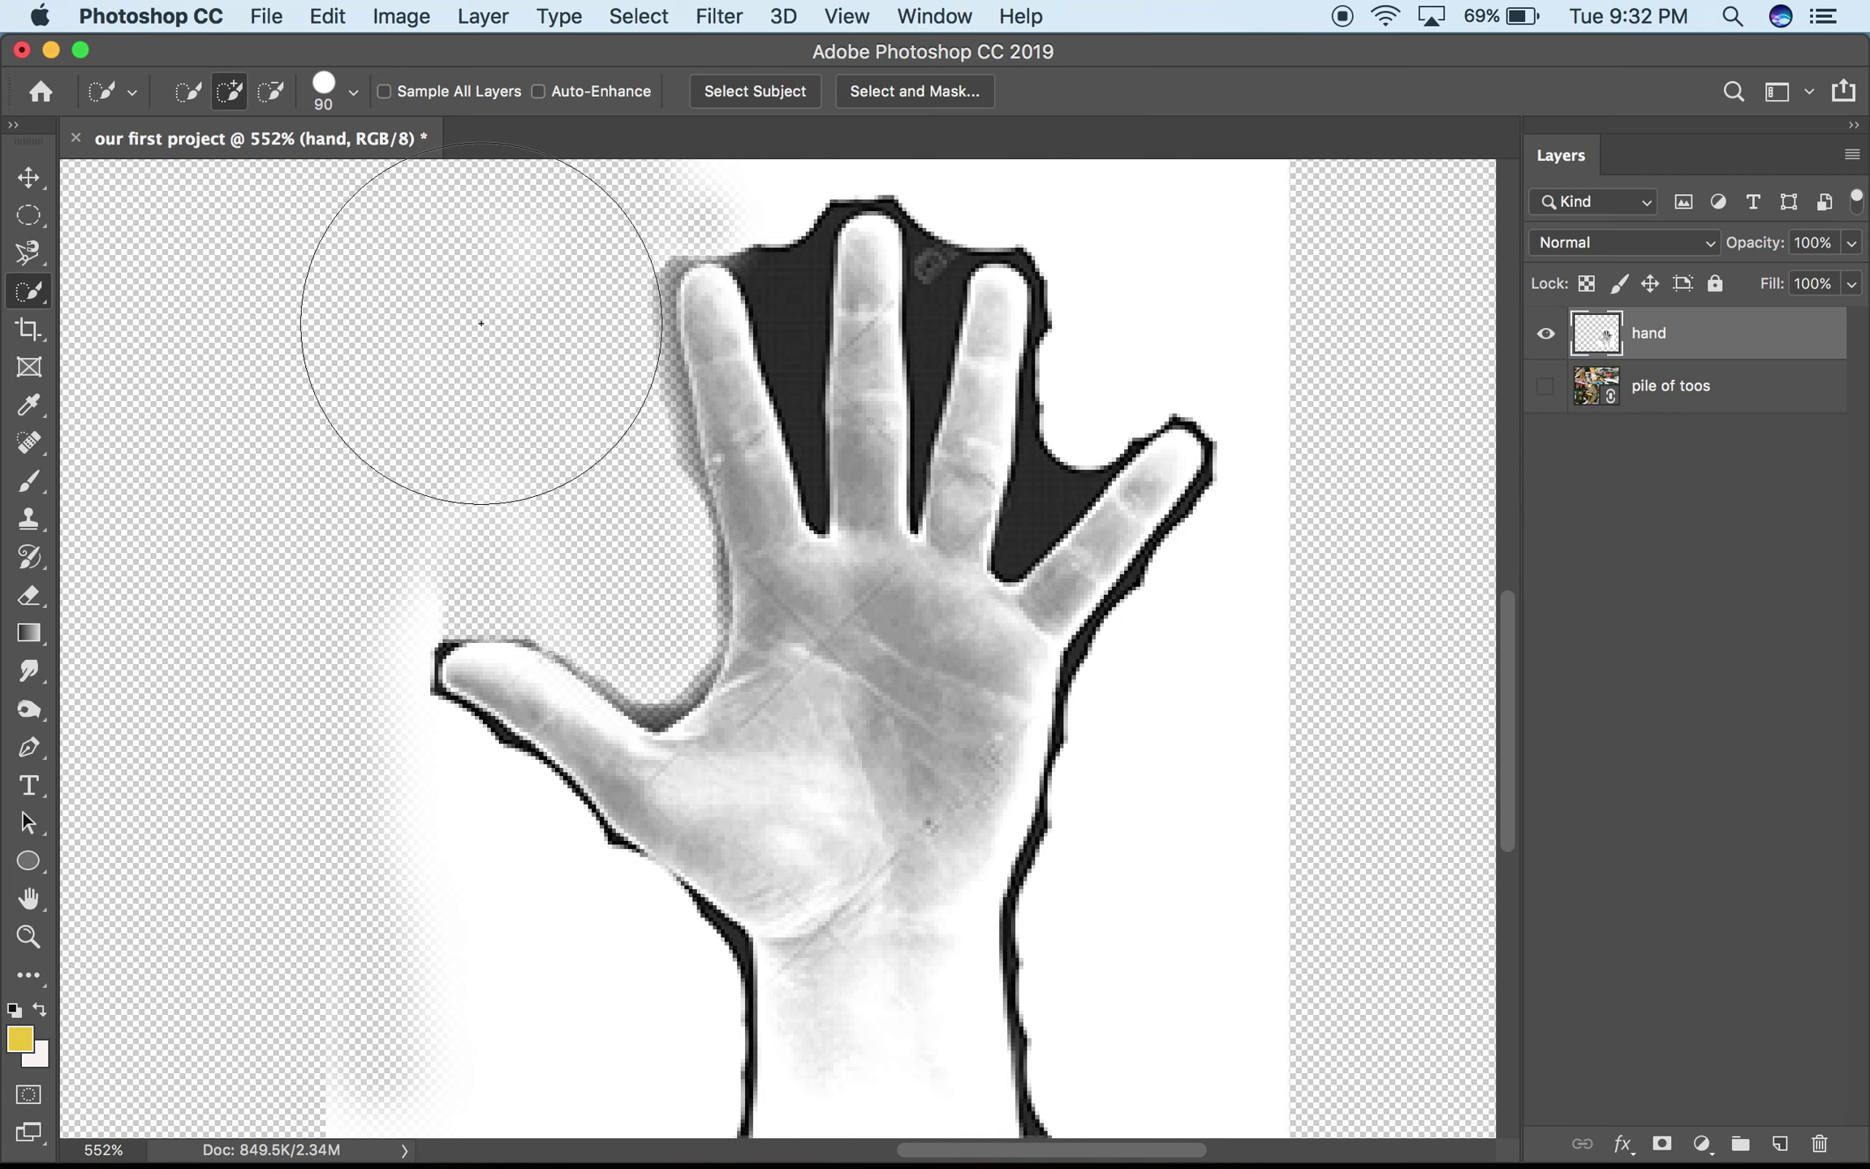
{"action": "left_click_drag", "start_coordinate": [1414, 335], "coordinate": [1332, 282]}
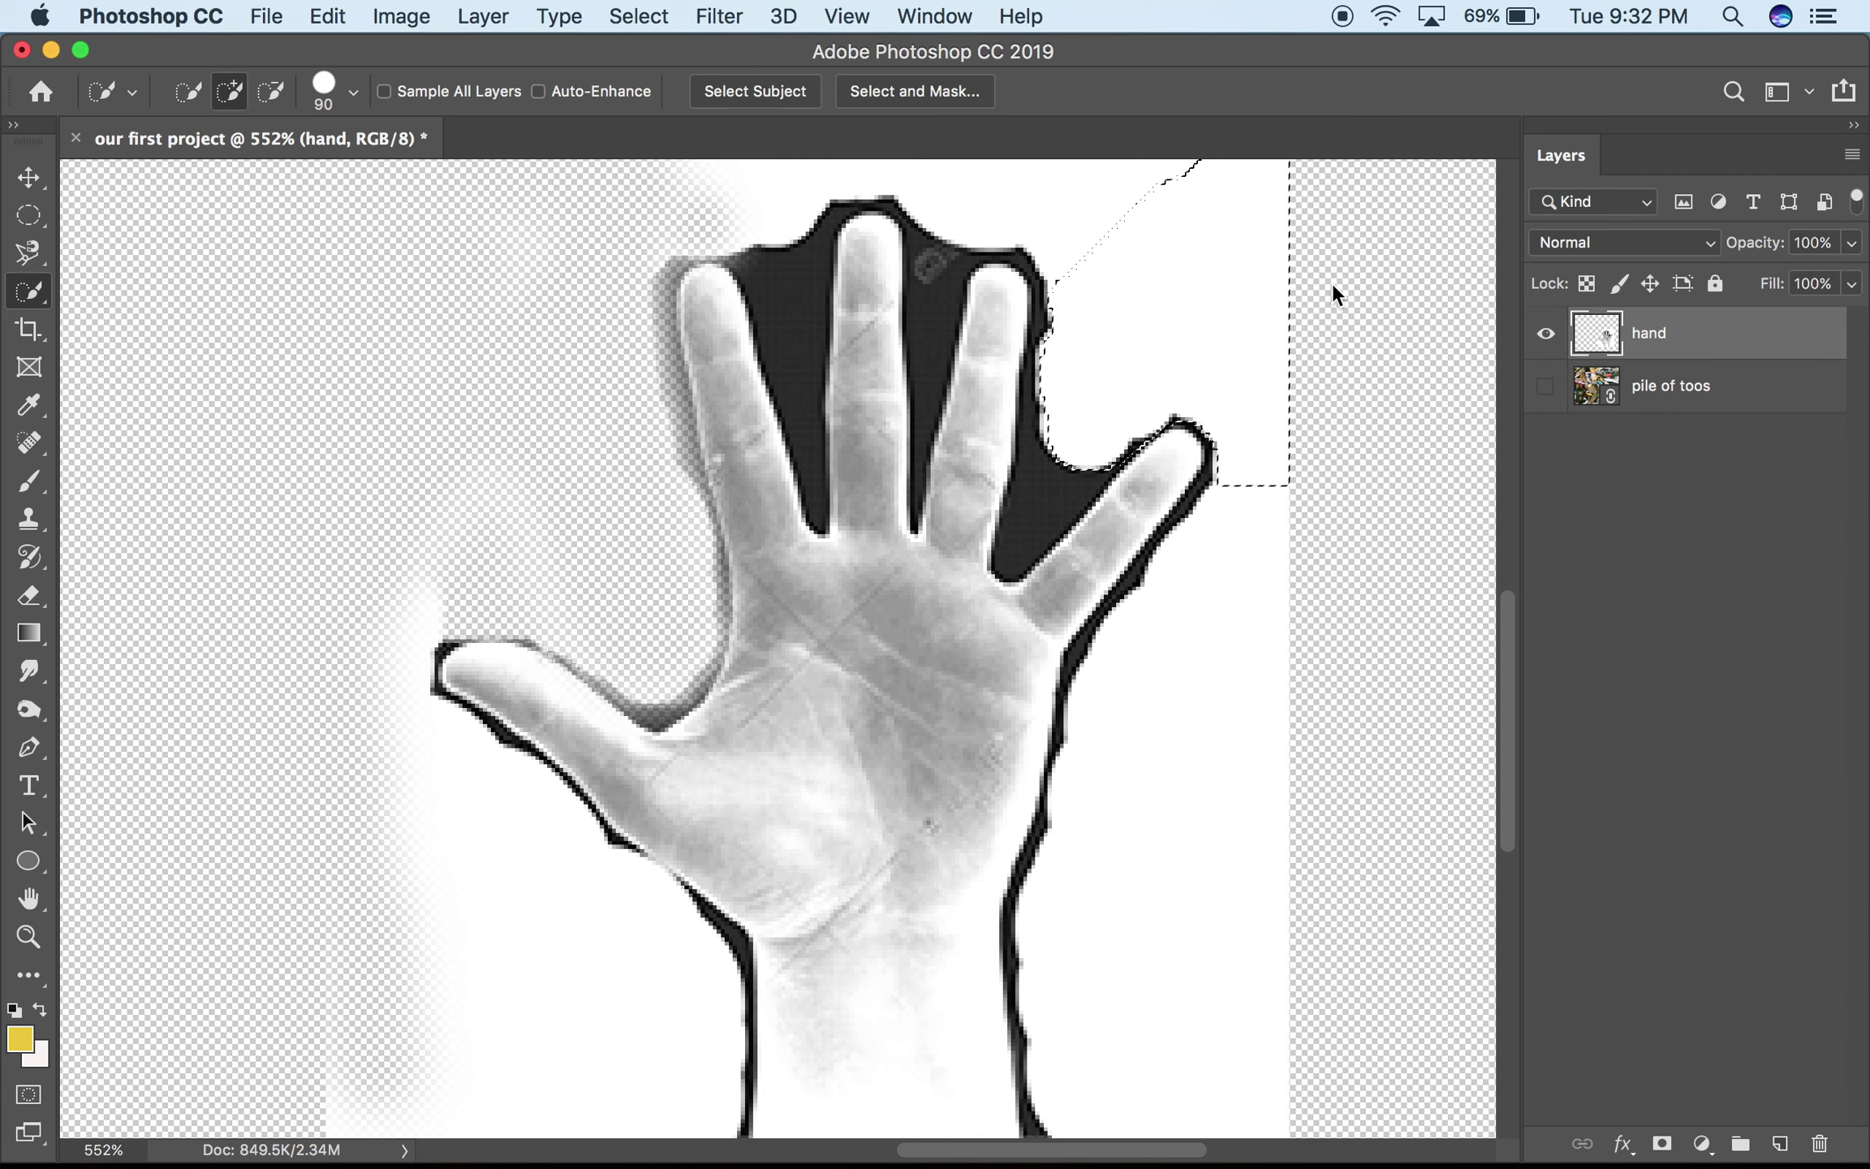
{"action": "key", "text": "Delete"}
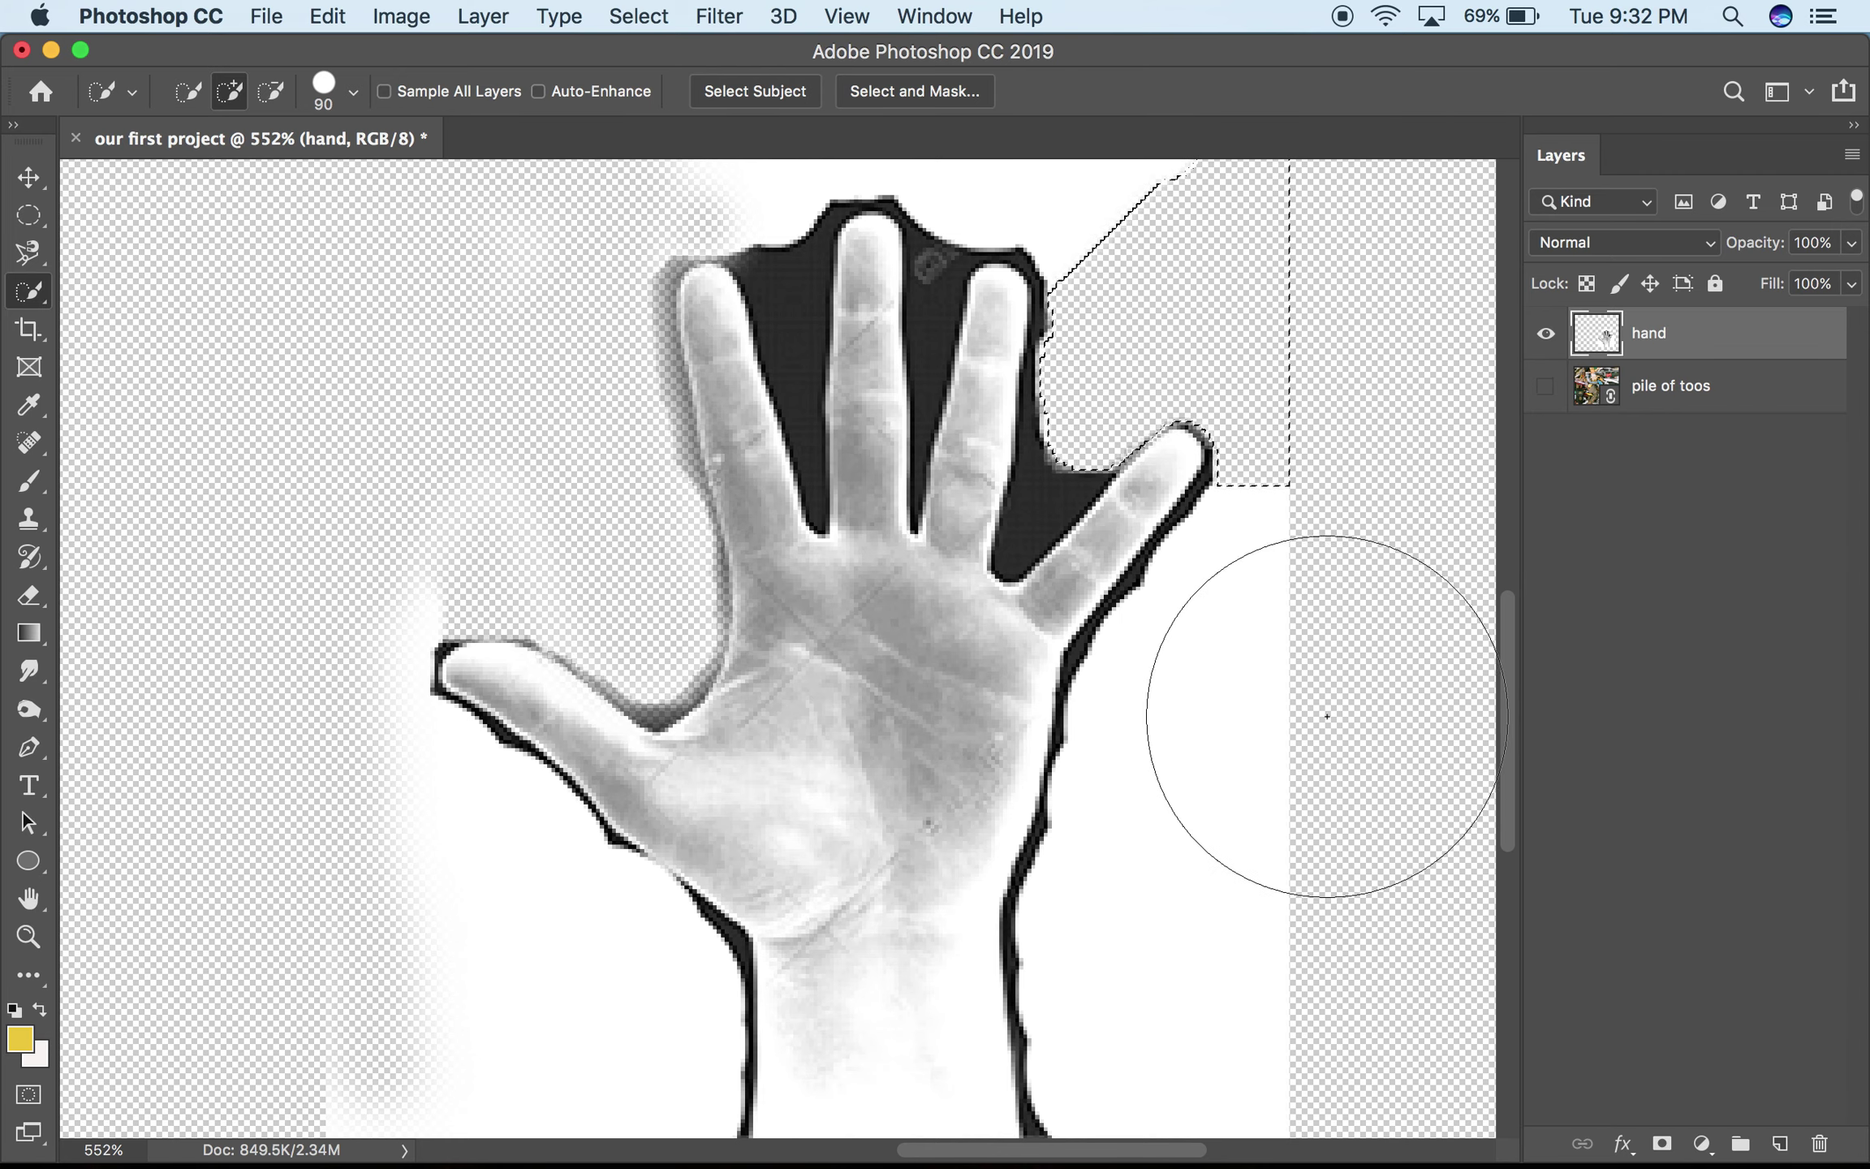
{"action": "key", "text": "super+d"}
{"action": "left_click", "coordinate": [1251, 725]}
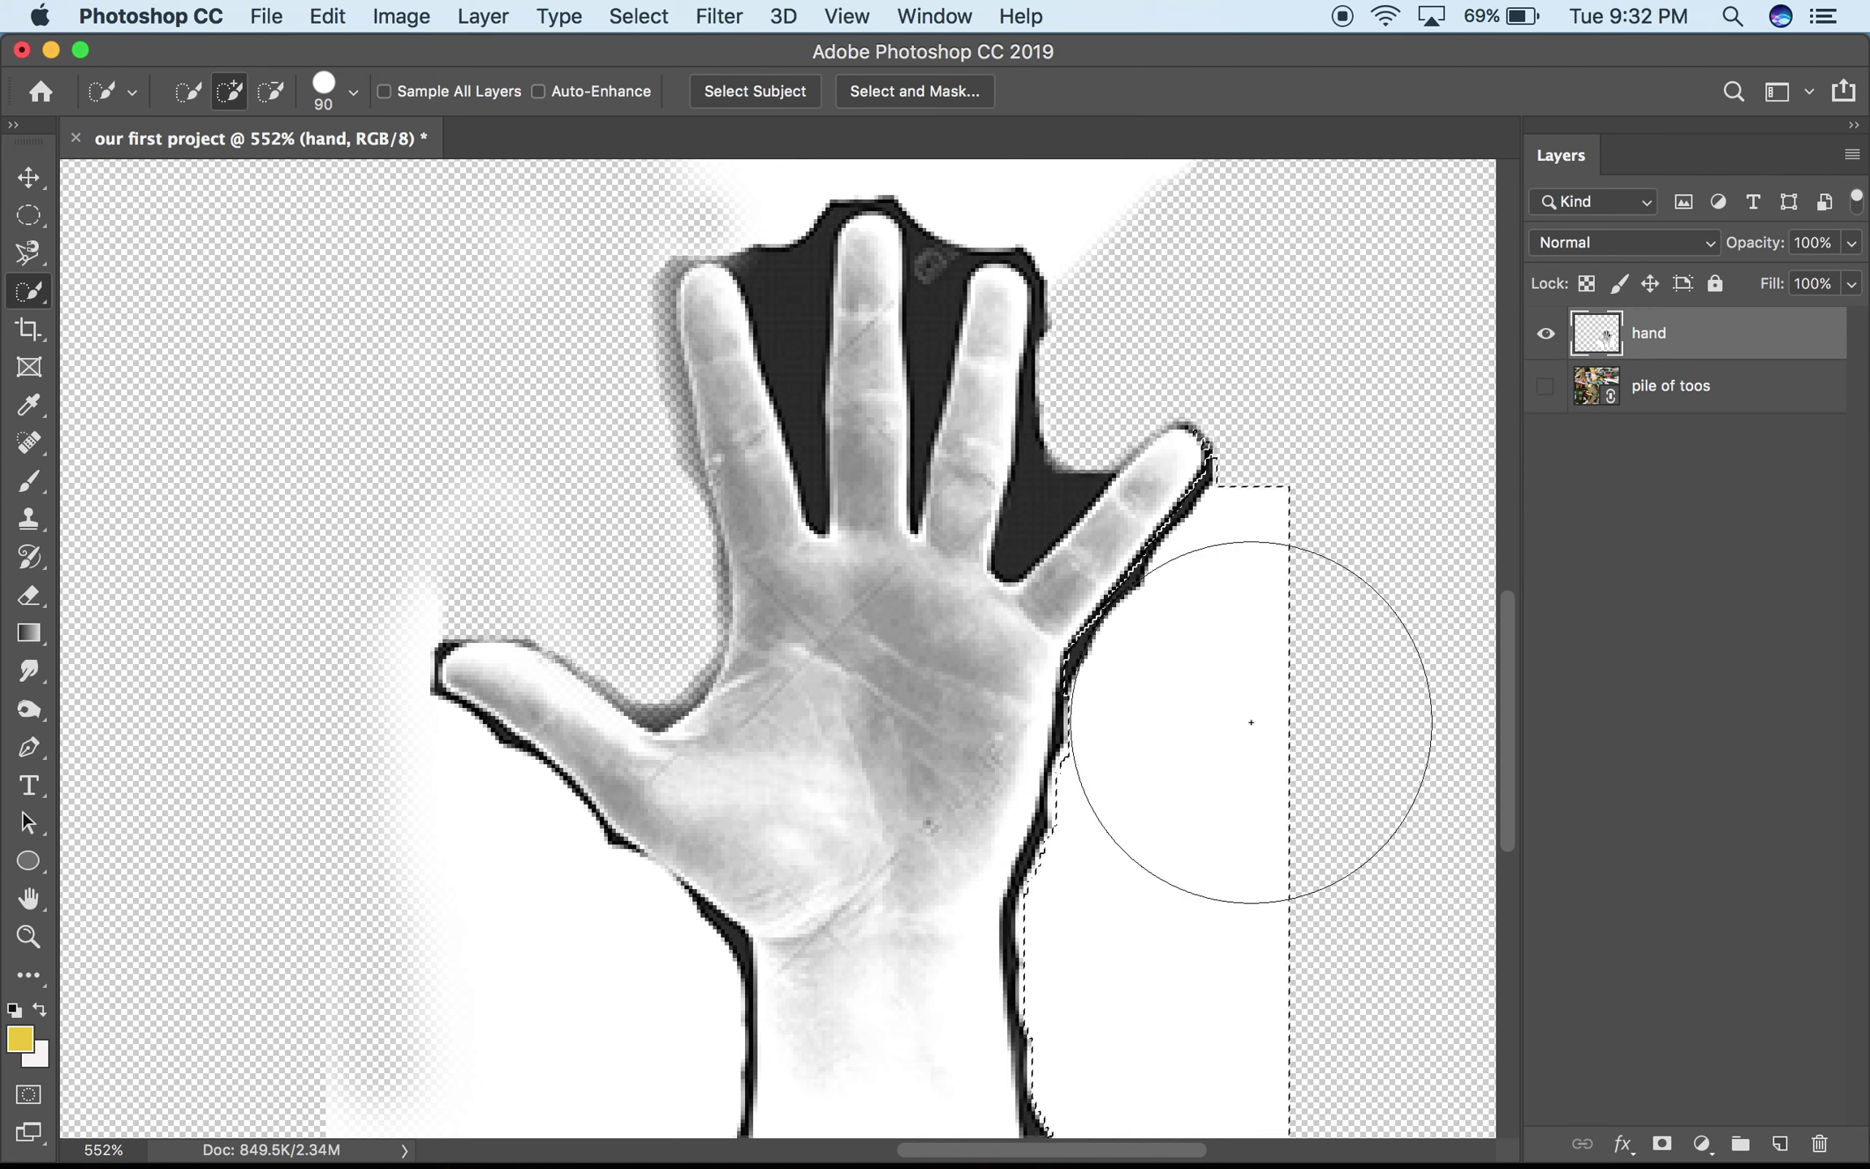
{"action": "key", "text": "Delete"}
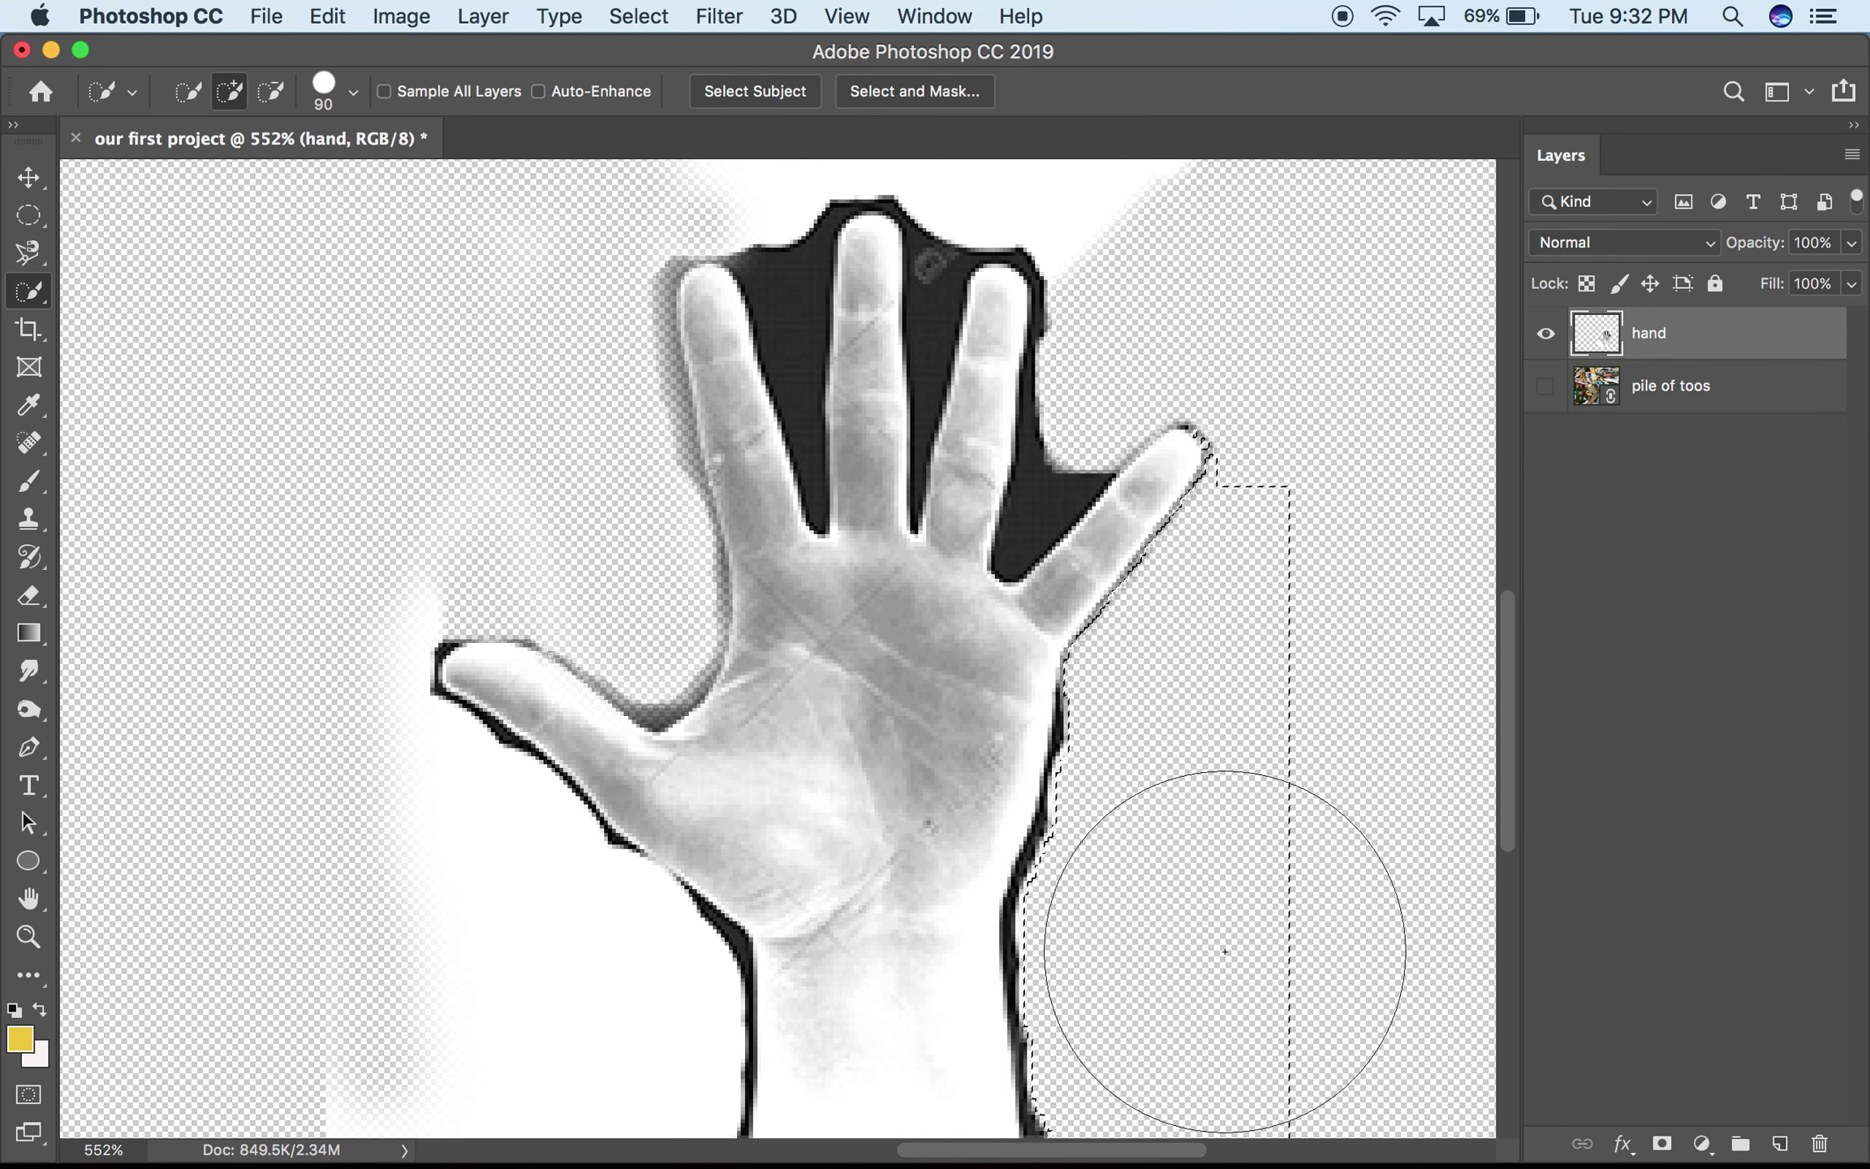
{"action": "key", "text": "super+d"}
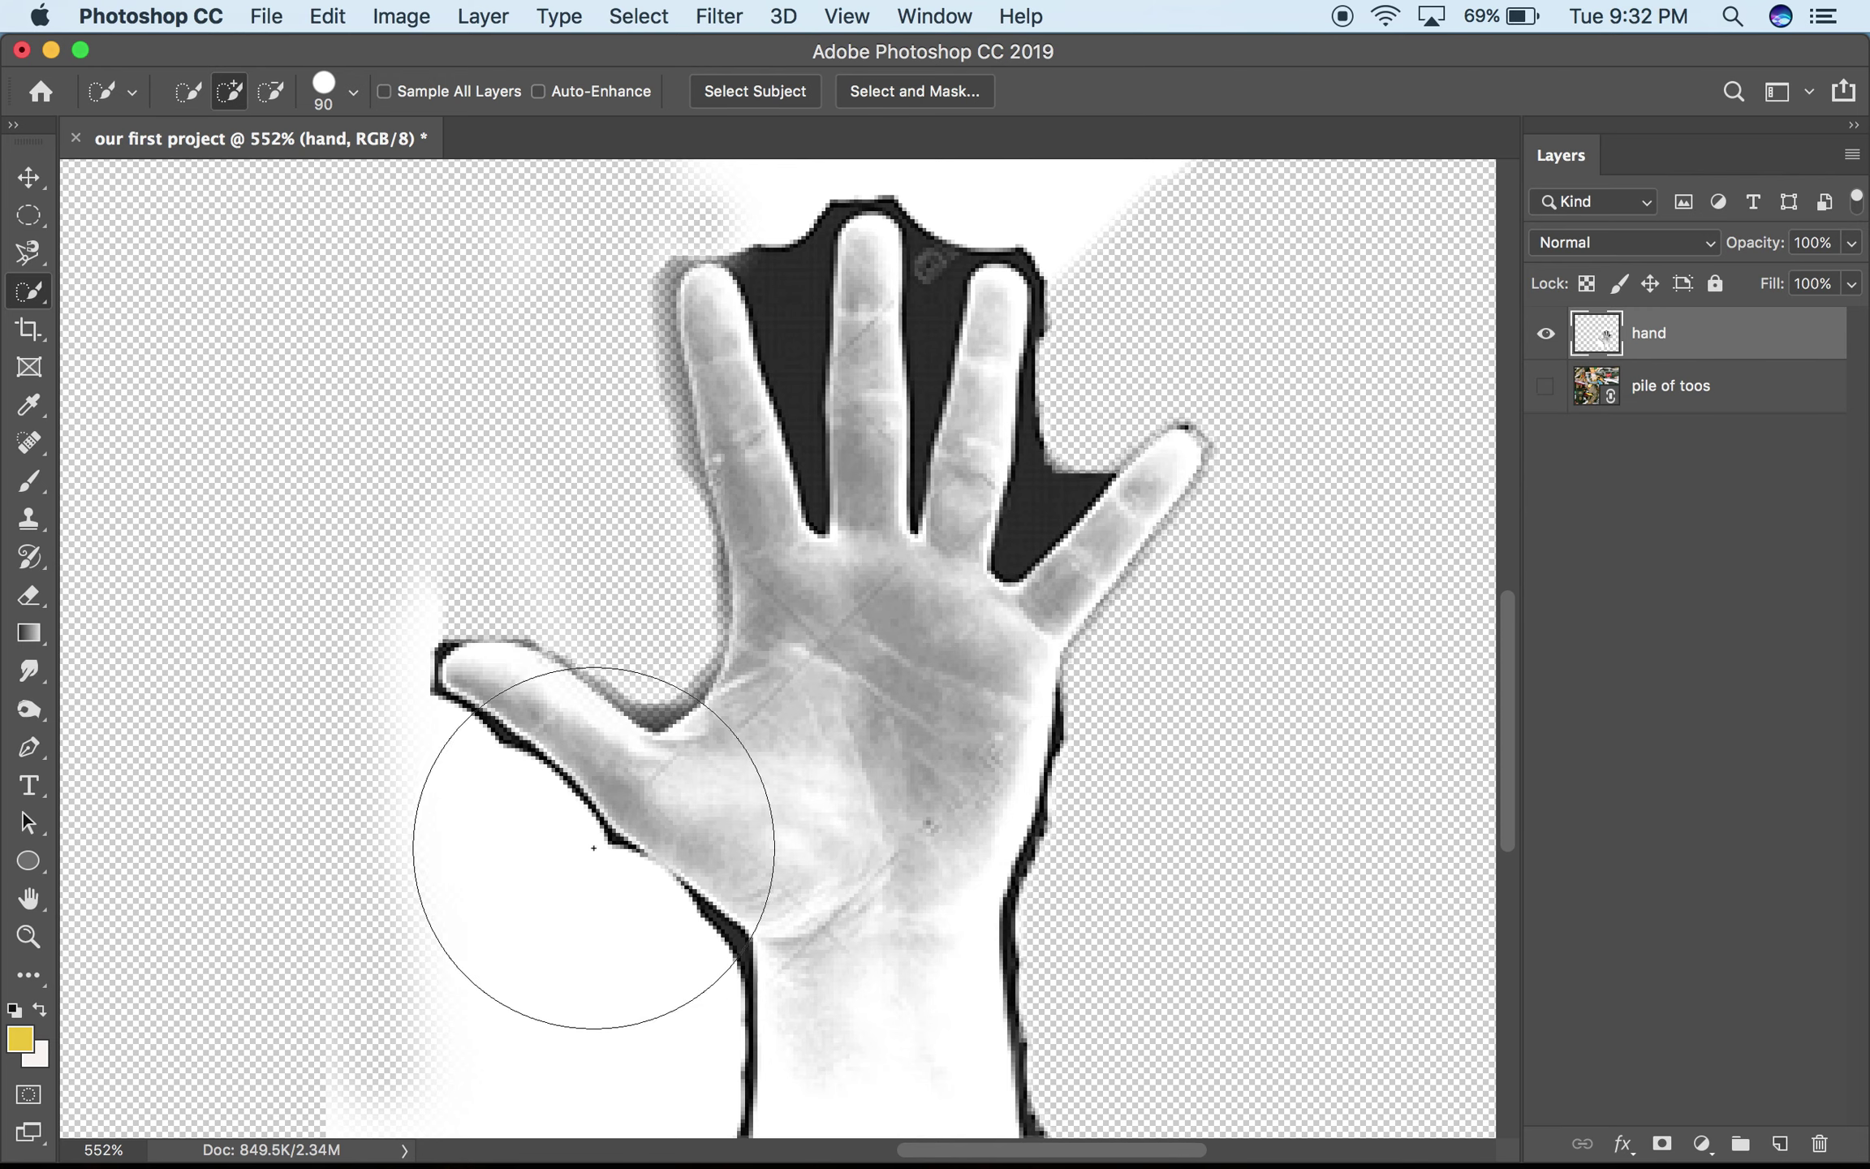
Step: Shrink the brush to 35 then 15 px and delete the dark gaps between the fingers and beside the pinky
{"action": "key", "text": "bracketleft"}
{"action": "key", "text": "bracketleft"}
{"action": "key", "text": "bracketleft"}
{"action": "key", "text": "bracketleft"}
{"action": "key", "text": "bracketleft"}
{"action": "key", "text": "bracketleft"}
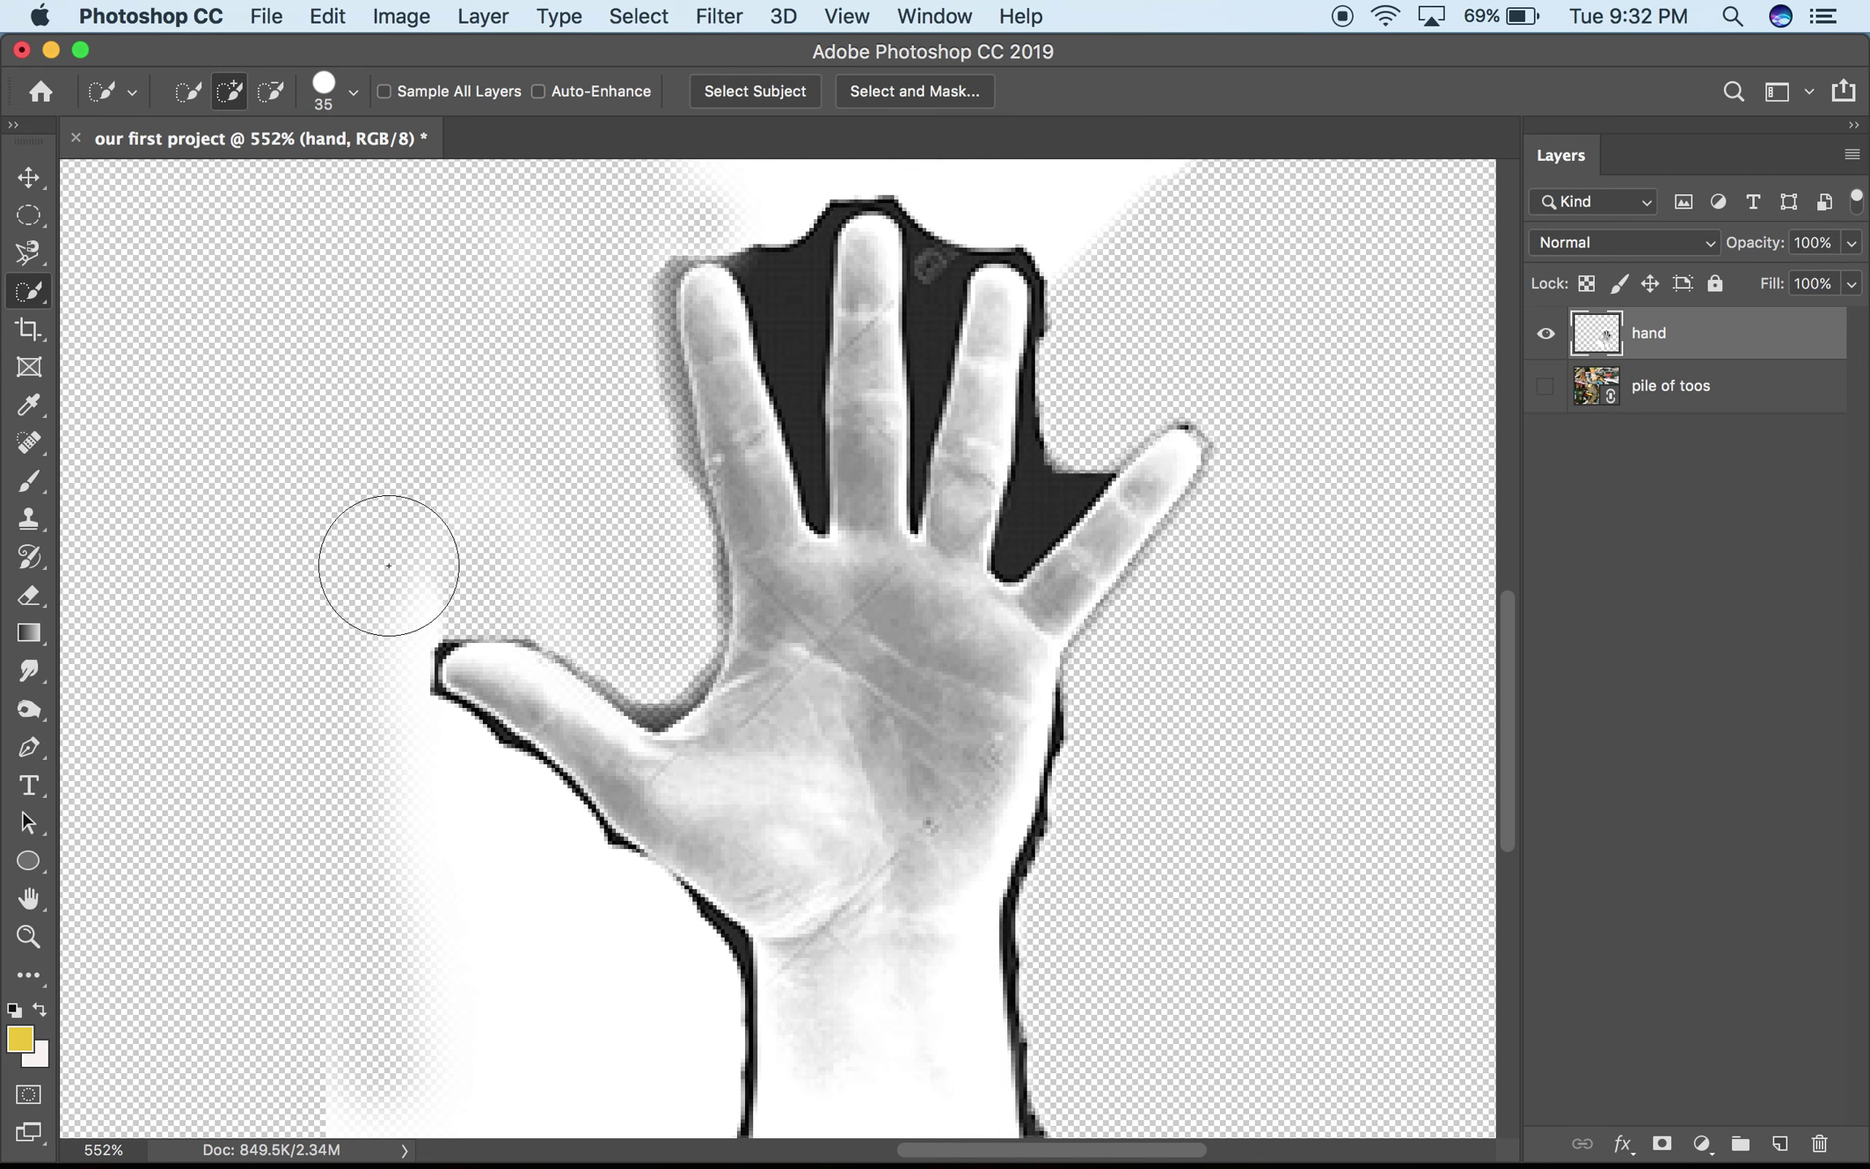
{"action": "mouse_move", "coordinate": [384, 543]}
{"action": "left_mouse_down"}
{"action": "mouse_move", "coordinate": [356, 623]}
{"action": "mouse_move", "coordinate": [357, 730]}
{"action": "mouse_move", "coordinate": [385, 784]}
{"action": "mouse_move", "coordinate": [549, 907]}
{"action": "mouse_move", "coordinate": [614, 985]}
{"action": "mouse_move", "coordinate": [622, 1060]}
{"action": "mouse_move", "coordinate": [619, 1093]}
{"action": "mouse_move", "coordinate": [329, 1100]}
{"action": "left_mouse_up"}
{"action": "key", "text": "super+d"}
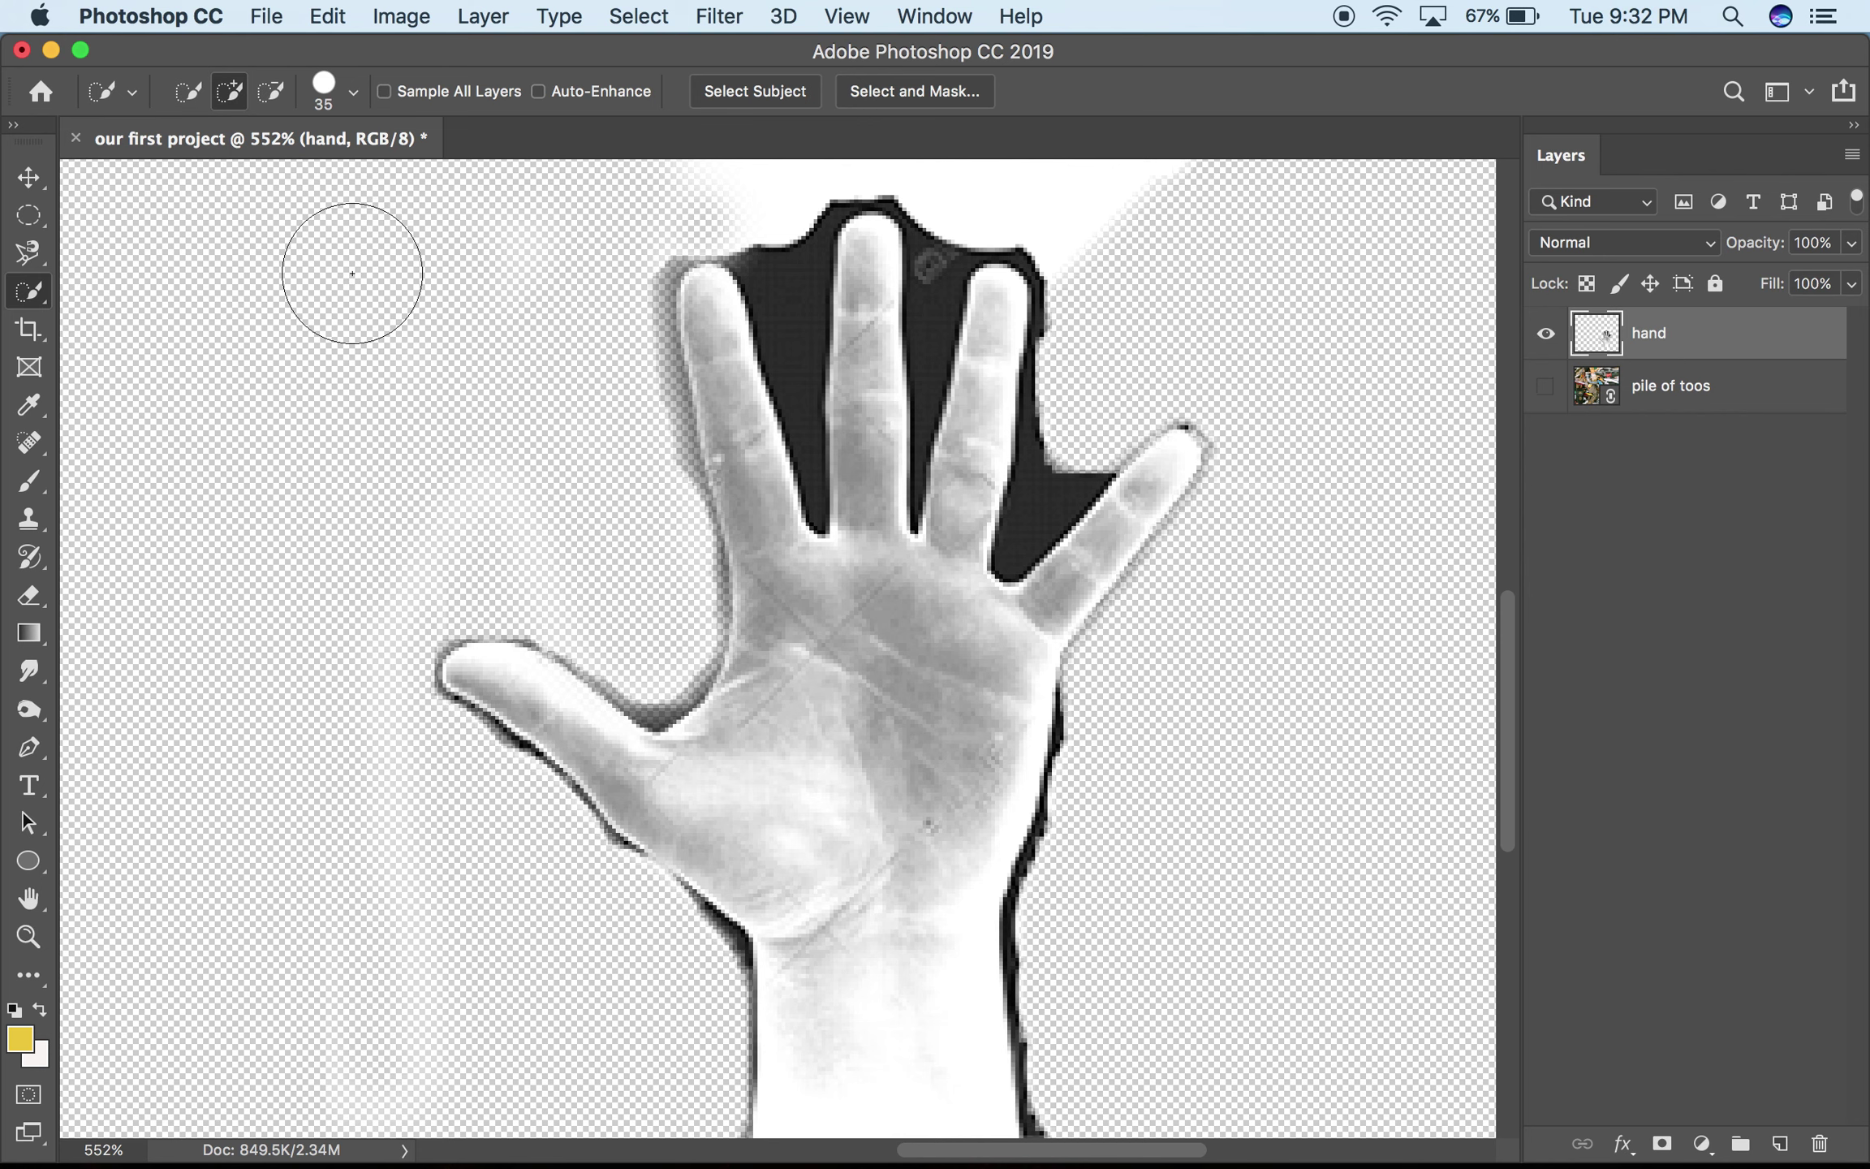
{"action": "key", "text": "bracketleft"}
{"action": "key", "text": "bracketleft"}
{"action": "key", "text": "bracketleft"}
{"action": "key", "text": "bracketleft"}
{"action": "left_click_drag", "start_coordinate": [759, 260], "coordinate": [782, 272]}
{"action": "key", "text": "super+d"}
{"action": "mouse_move", "coordinate": [901, 227]}
{"action": "left_mouse_down"}
{"action": "mouse_move", "coordinate": [925, 406]}
{"action": "mouse_move", "coordinate": [946, 316]}
{"action": "left_mouse_up"}
{"action": "key", "text": "Delete"}
{"action": "key", "text": "super+d"}
{"action": "left_click_drag", "start_coordinate": [1043, 455], "coordinate": [1048, 479]}
{"action": "key", "text": "Delete"}
{"action": "key", "text": "super+d"}
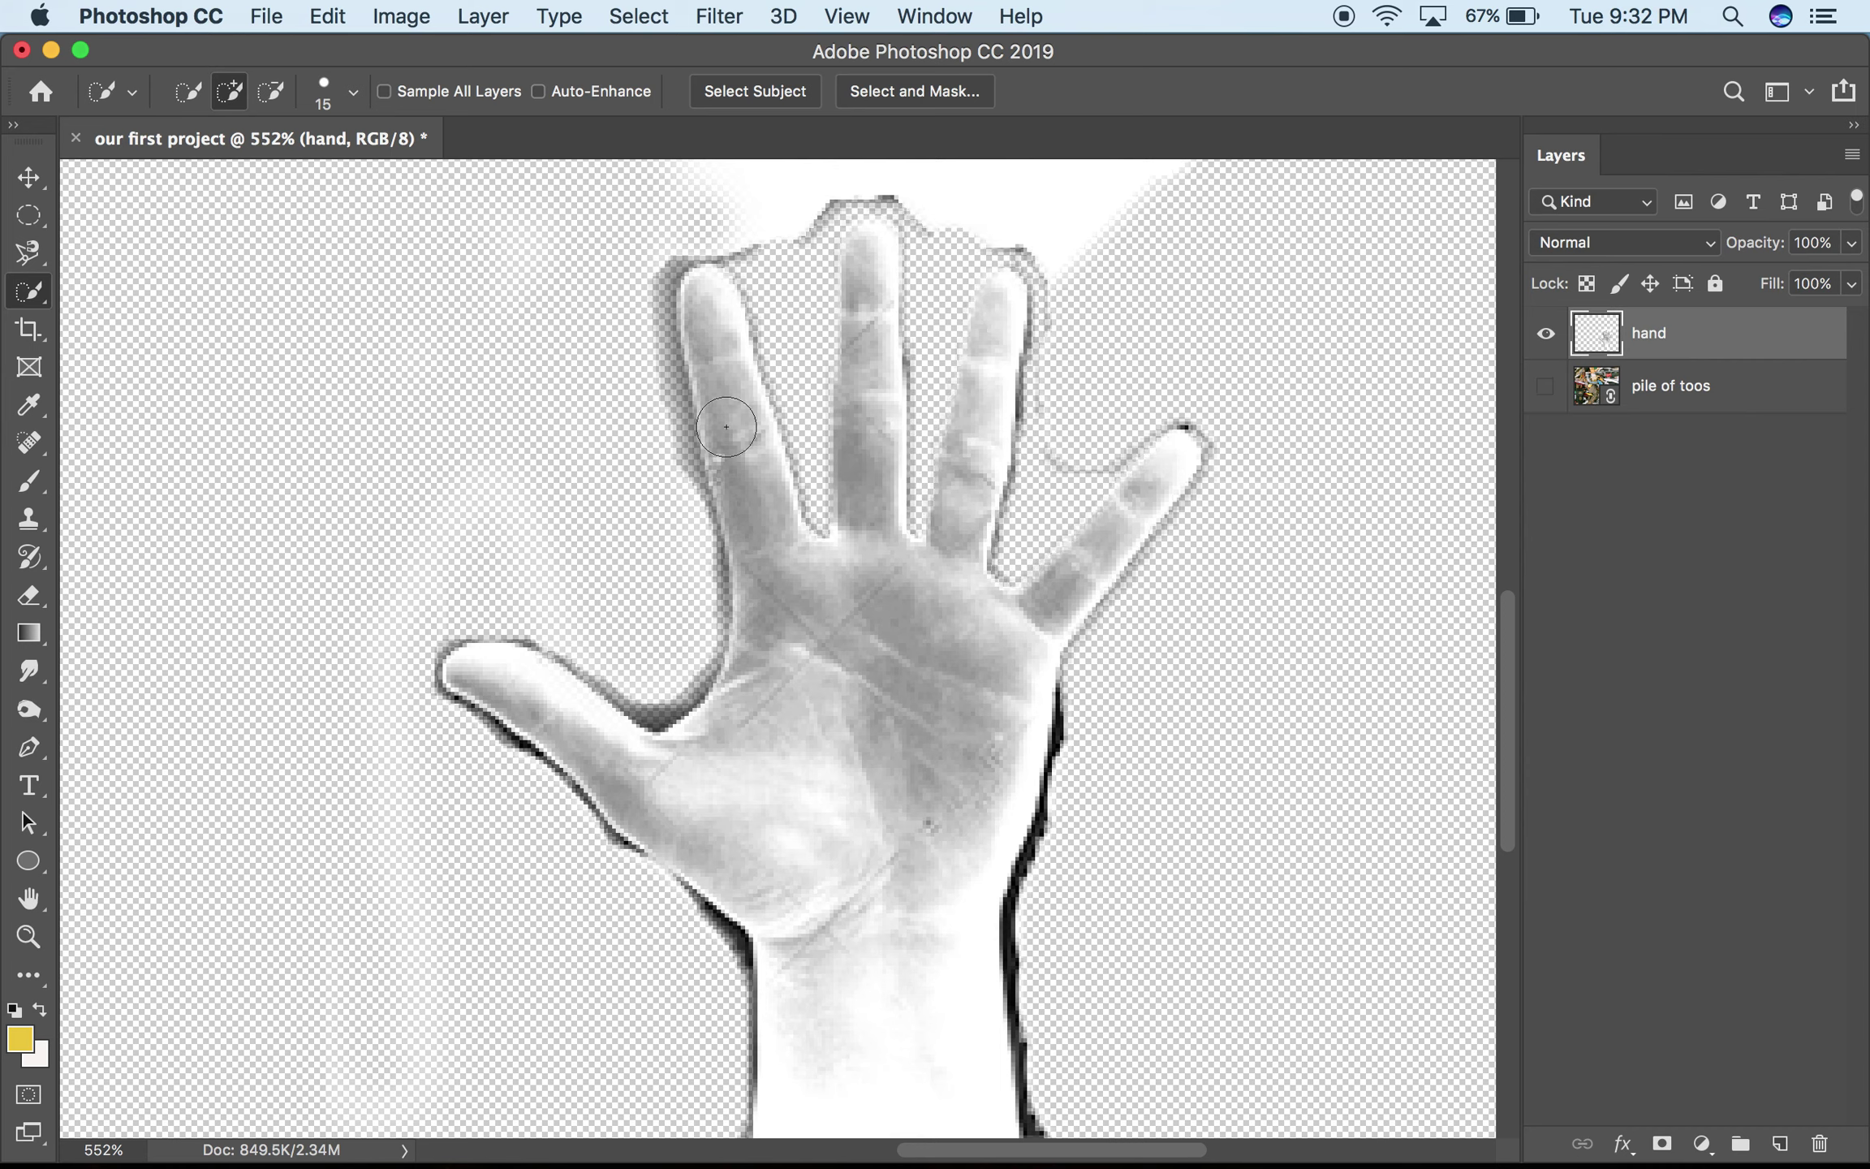
Step: Make the 'pile of toos' layer visible behind the cut-out hand and pan to view it
{"action": "left_click", "coordinate": [1545, 385]}
{"action": "scroll", "coordinate": [1070, 538], "scroll_direction": "down", "scroll_amount": 5}
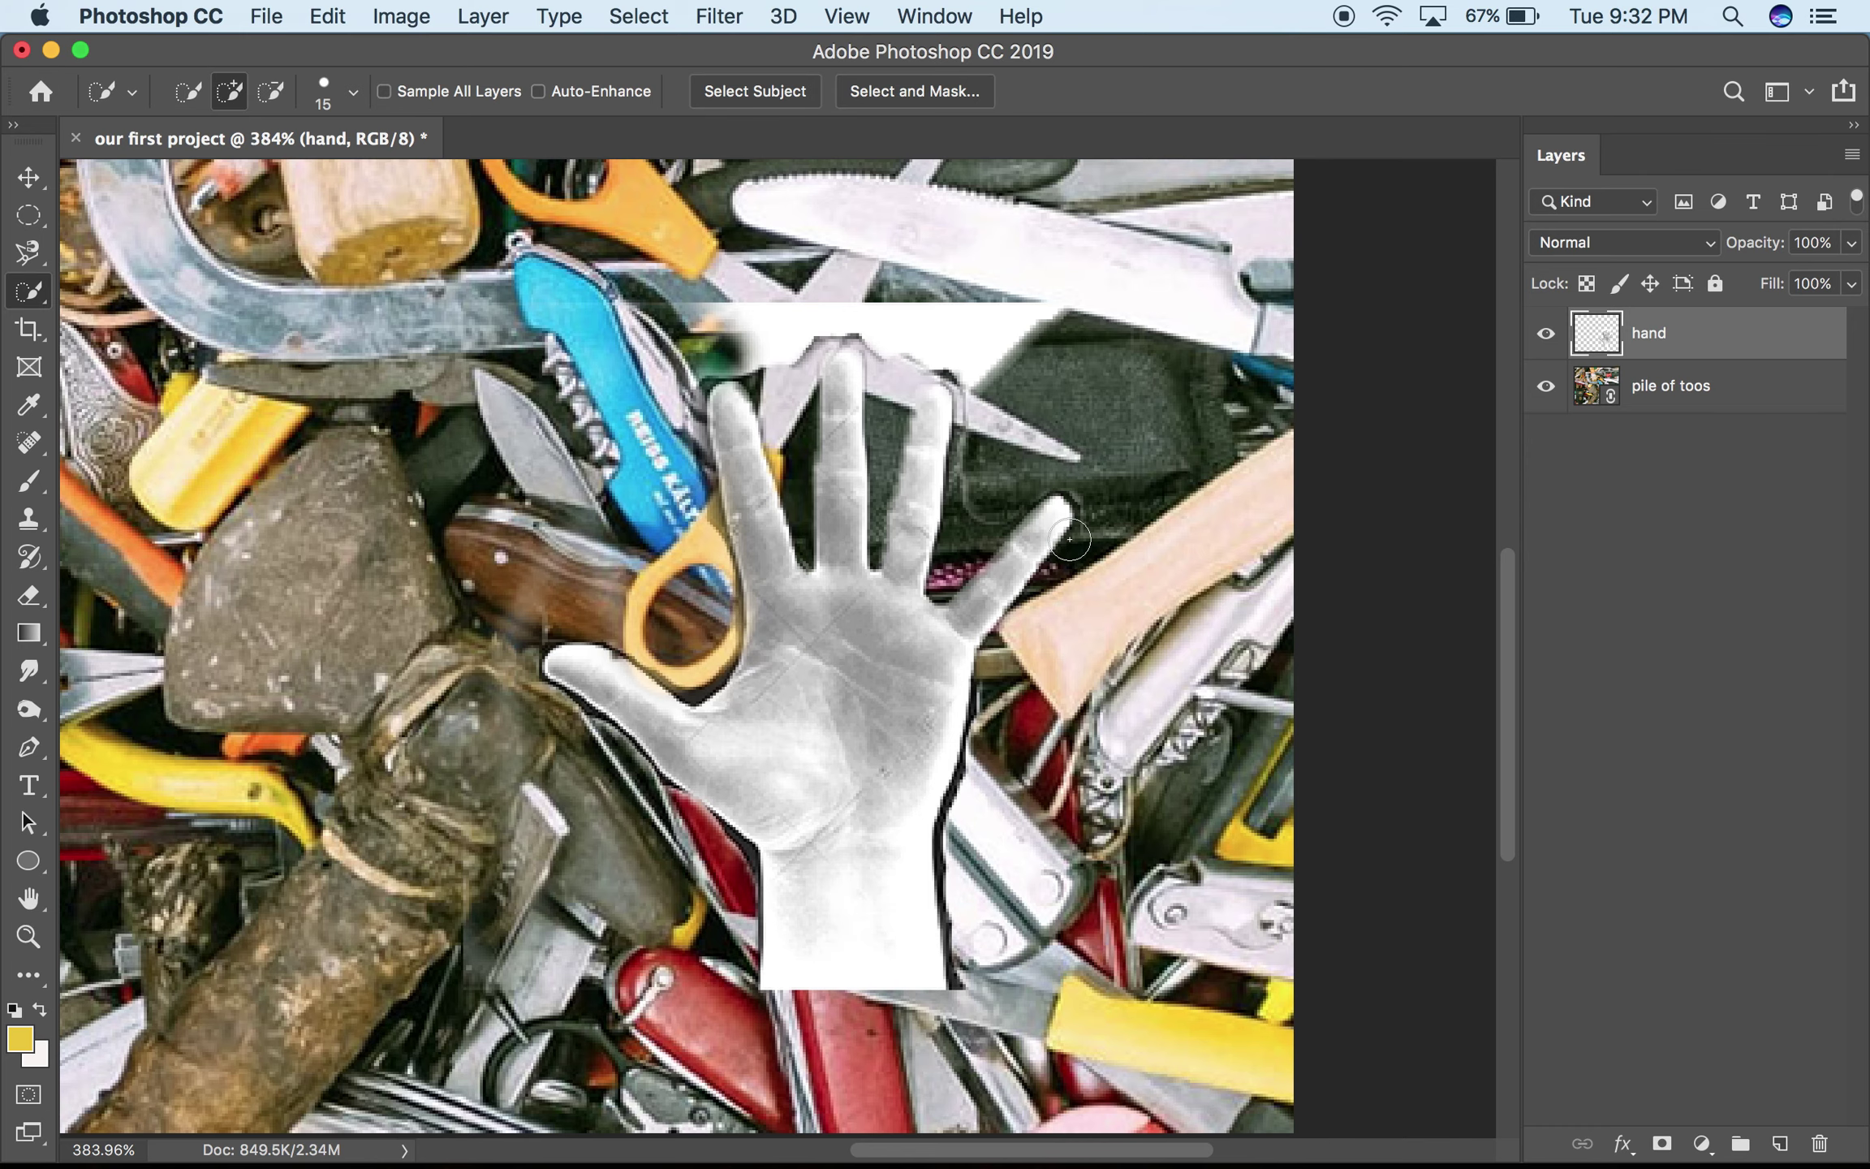
{"action": "scroll", "coordinate": [998, 340], "scroll_direction": "left", "scroll_amount": 10}
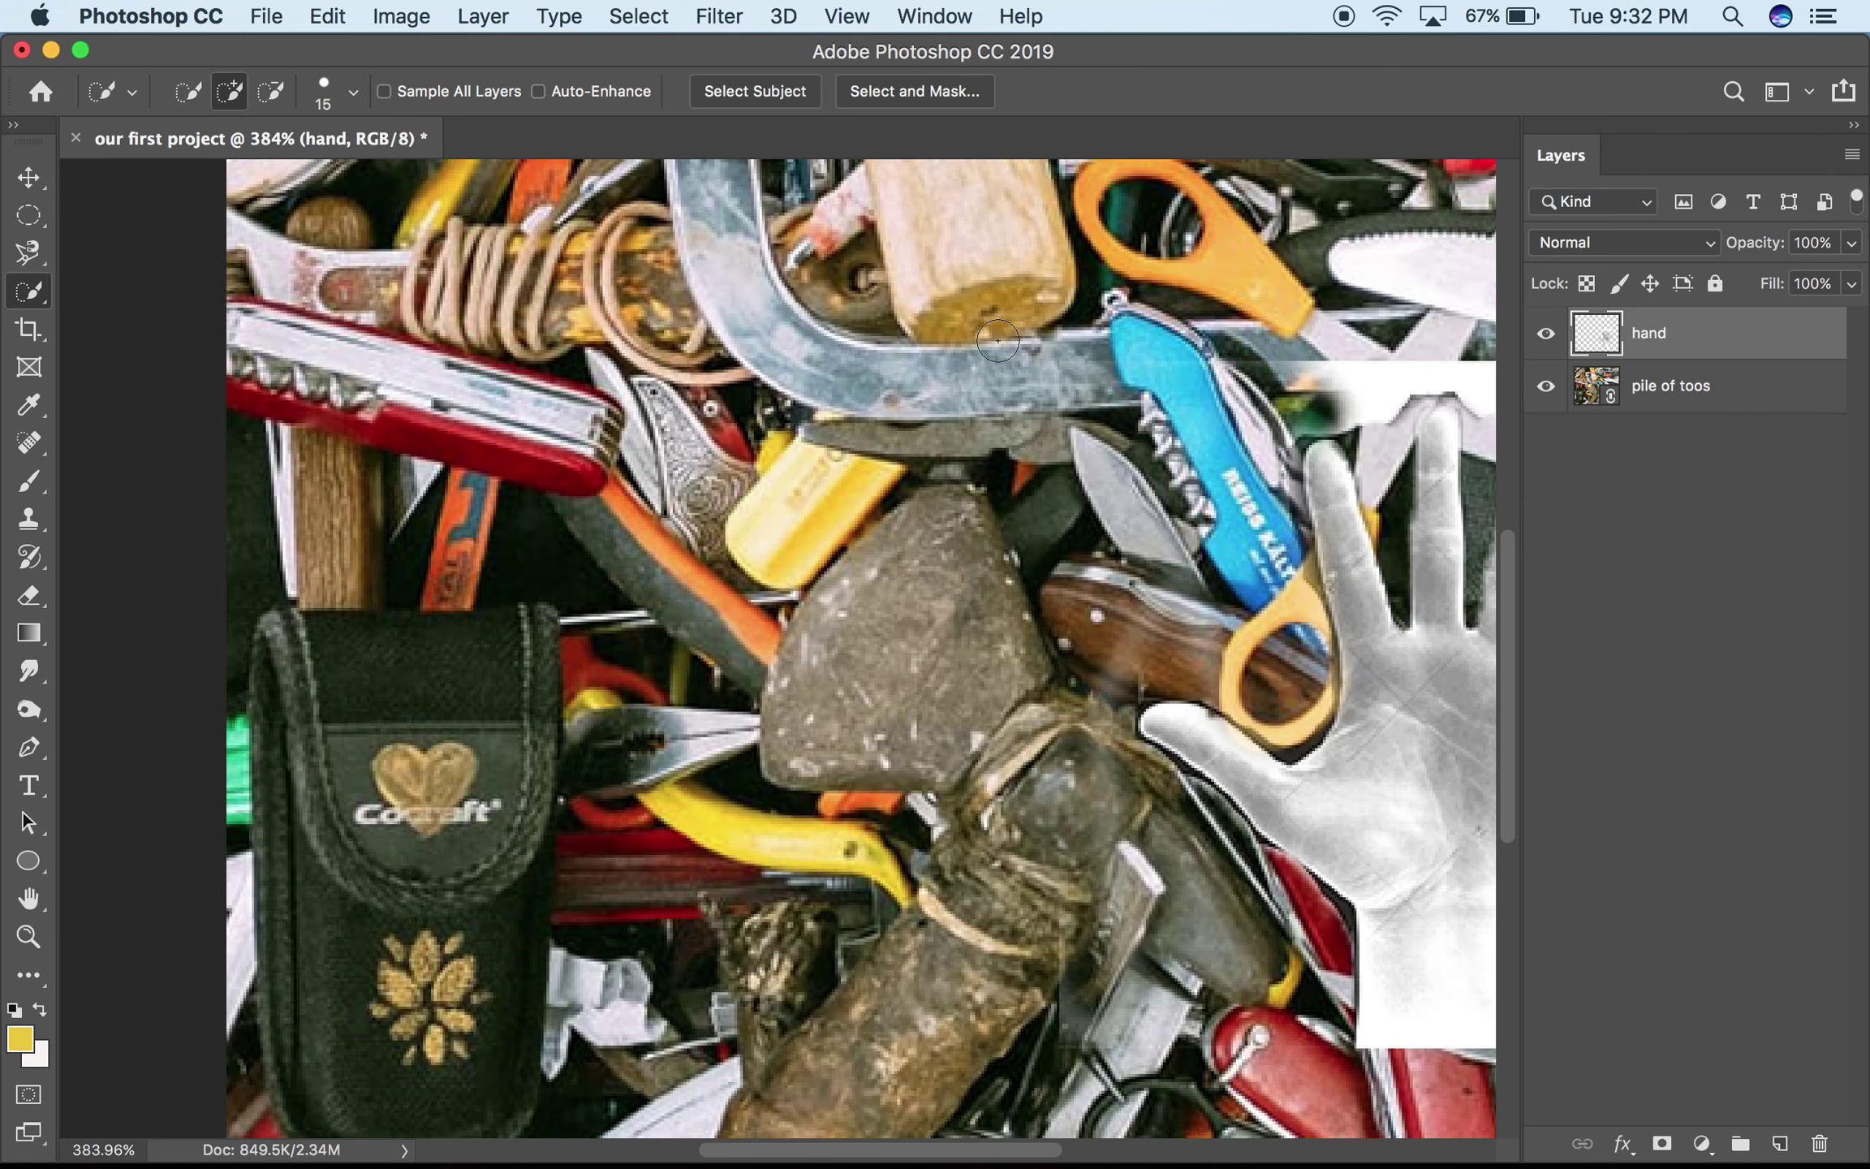
{"action": "scroll", "coordinate": [997, 340], "scroll_direction": "right", "scroll_amount": 6}
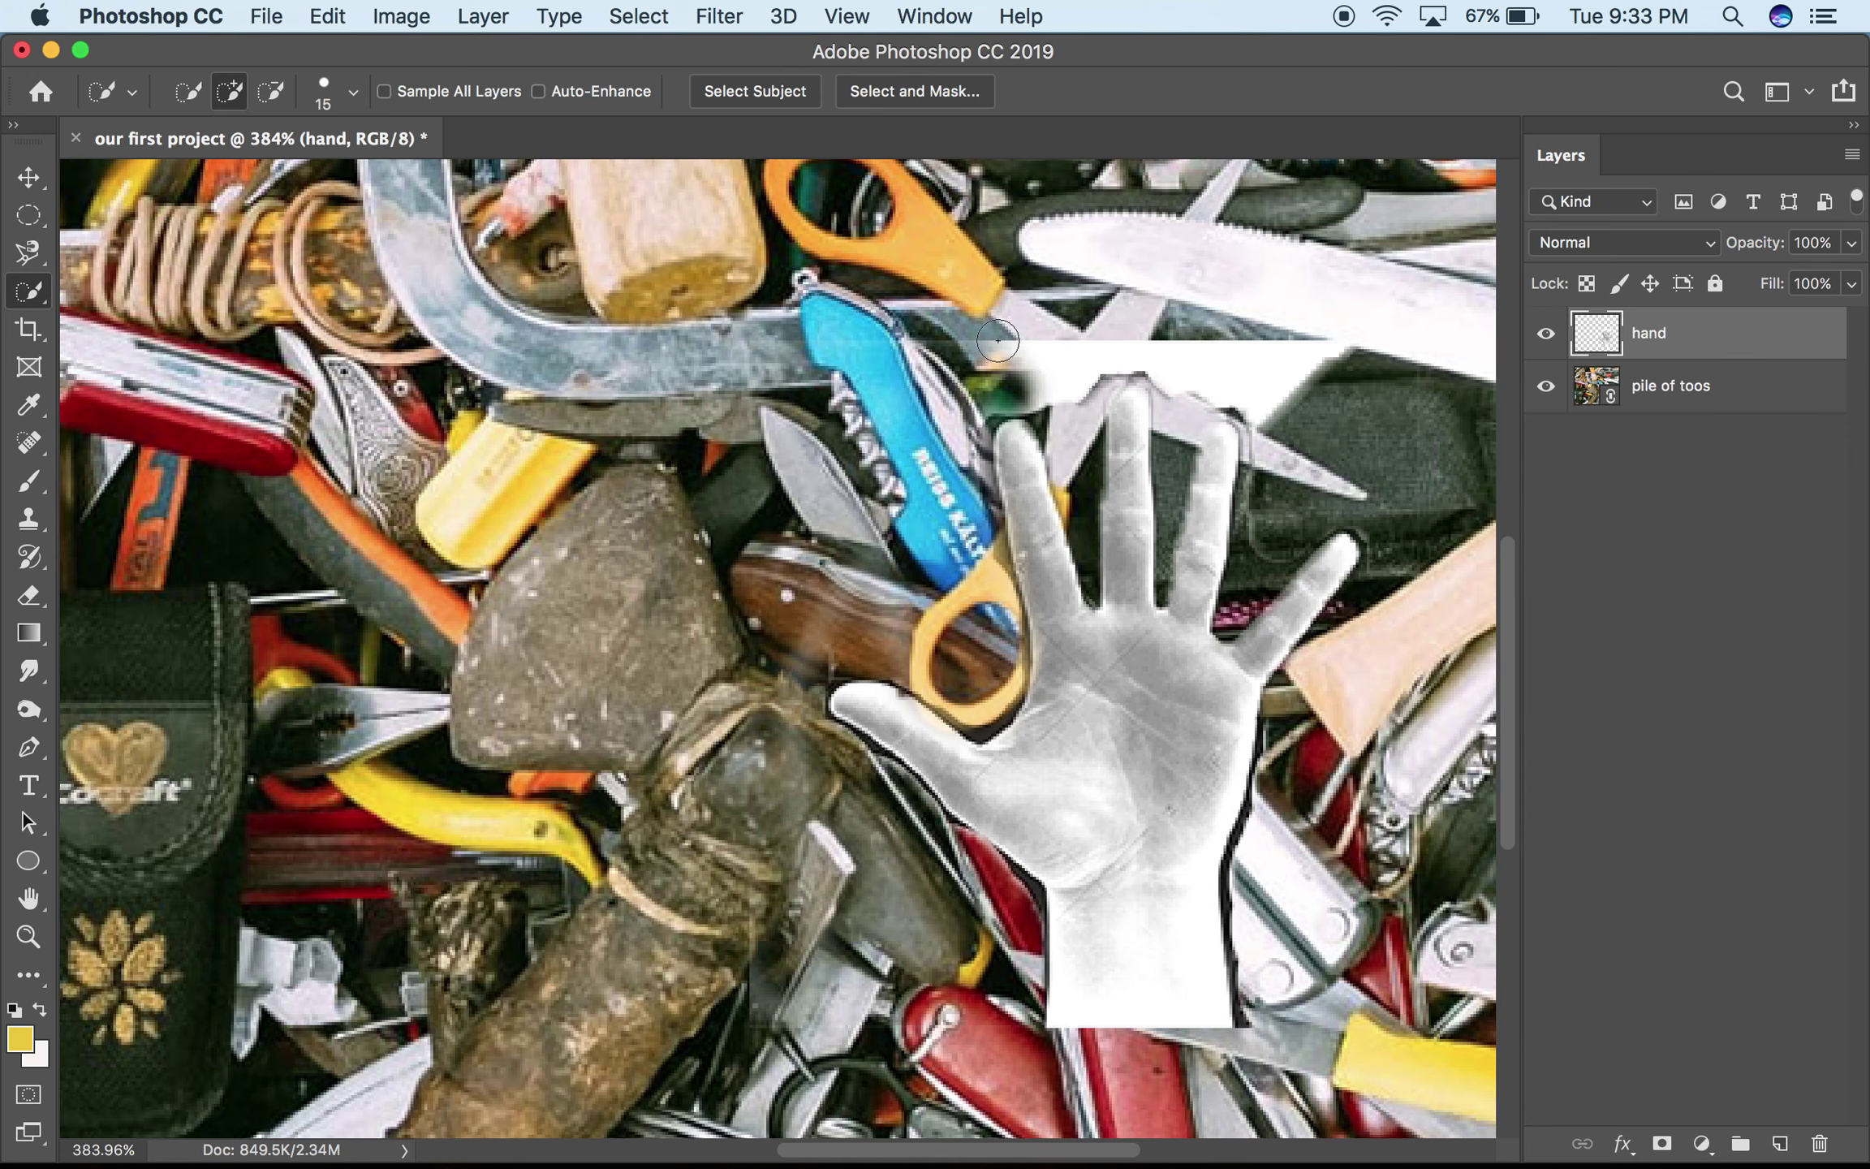
{"action": "scroll", "coordinate": [997, 340], "scroll_direction": "left", "scroll_amount": 1}
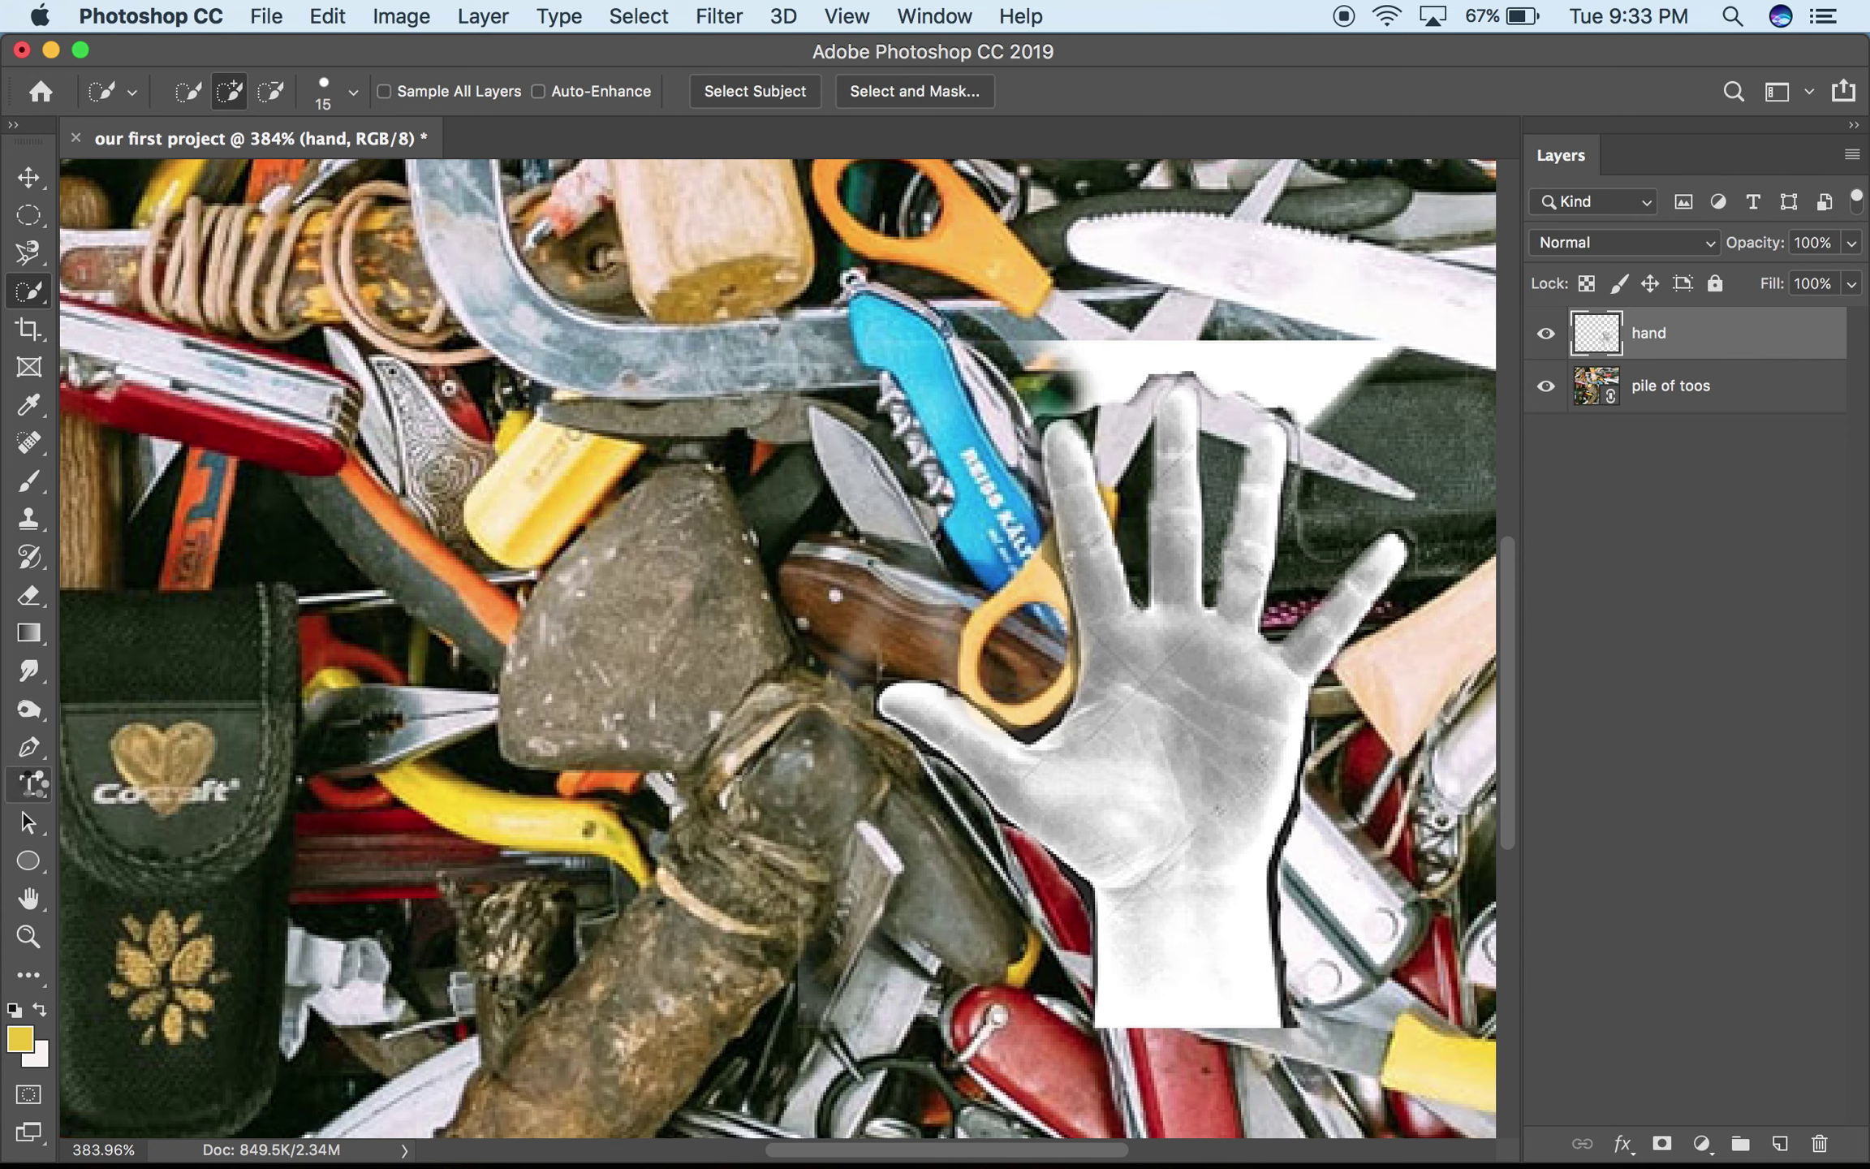
{"action": "left_click", "coordinate": [28, 785]}
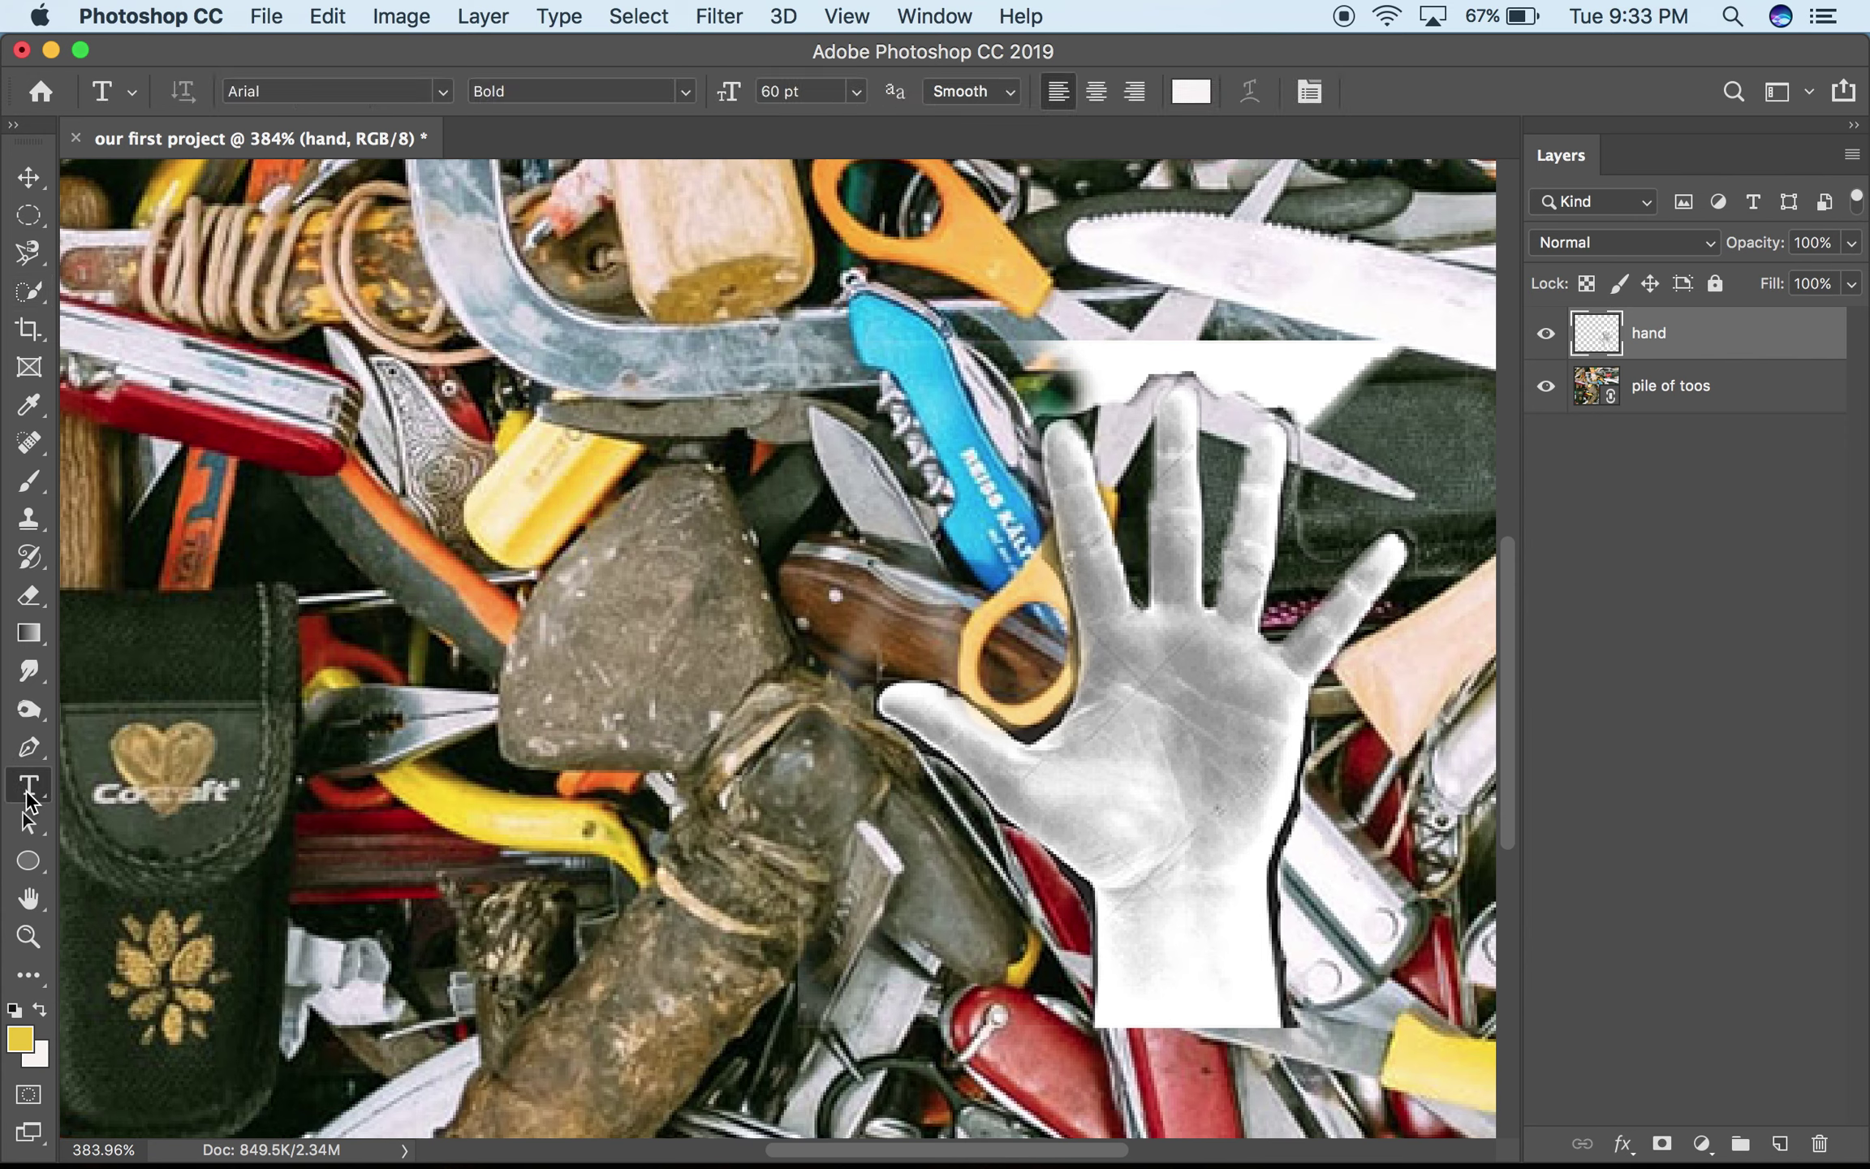
Step: Zoom out and pan to see the whole hand-over-tools composite
{"action": "scroll", "coordinate": [428, 448], "scroll_direction": "left", "scroll_amount": 3}
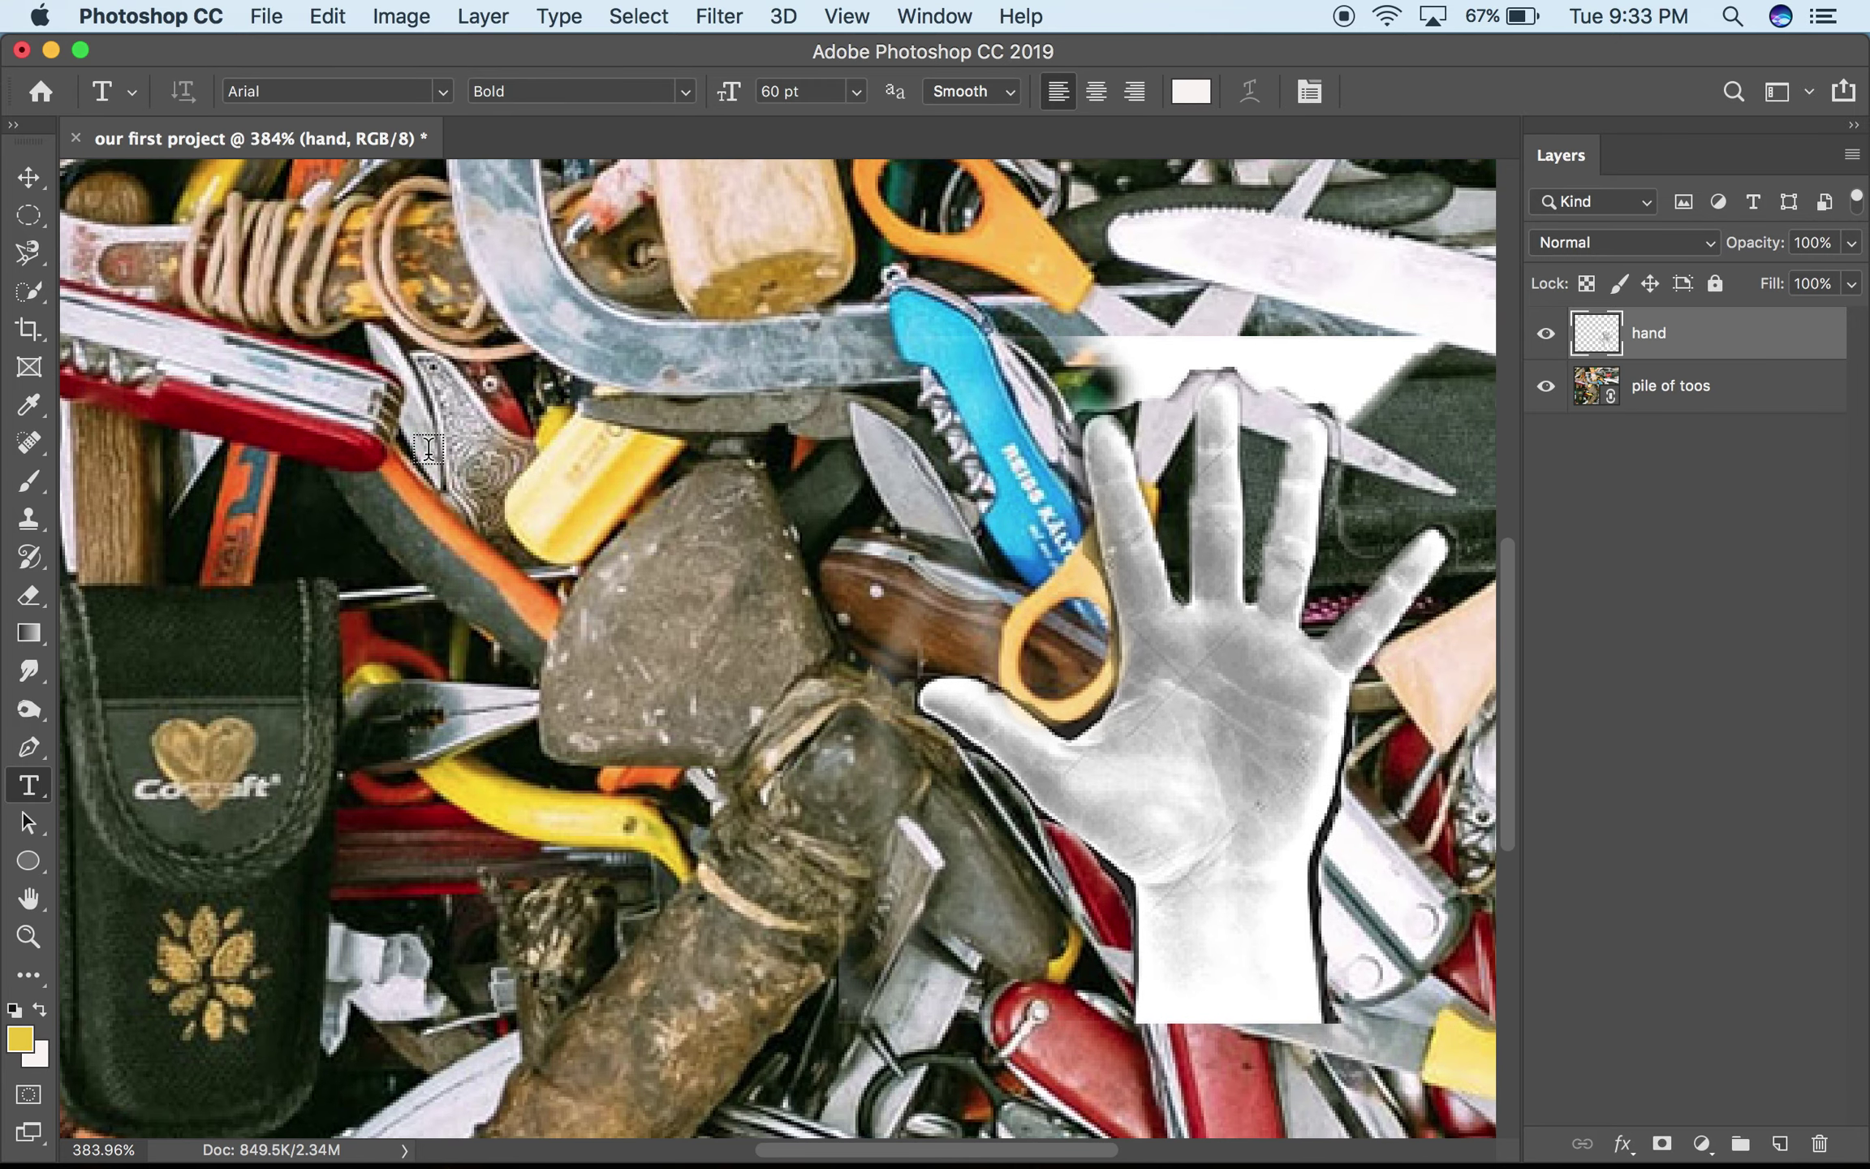
{"action": "scroll", "coordinate": [428, 448], "scroll_direction": "down", "scroll_amount": 5}
{"action": "scroll", "coordinate": [429, 448], "scroll_direction": "right", "scroll_amount": 5}
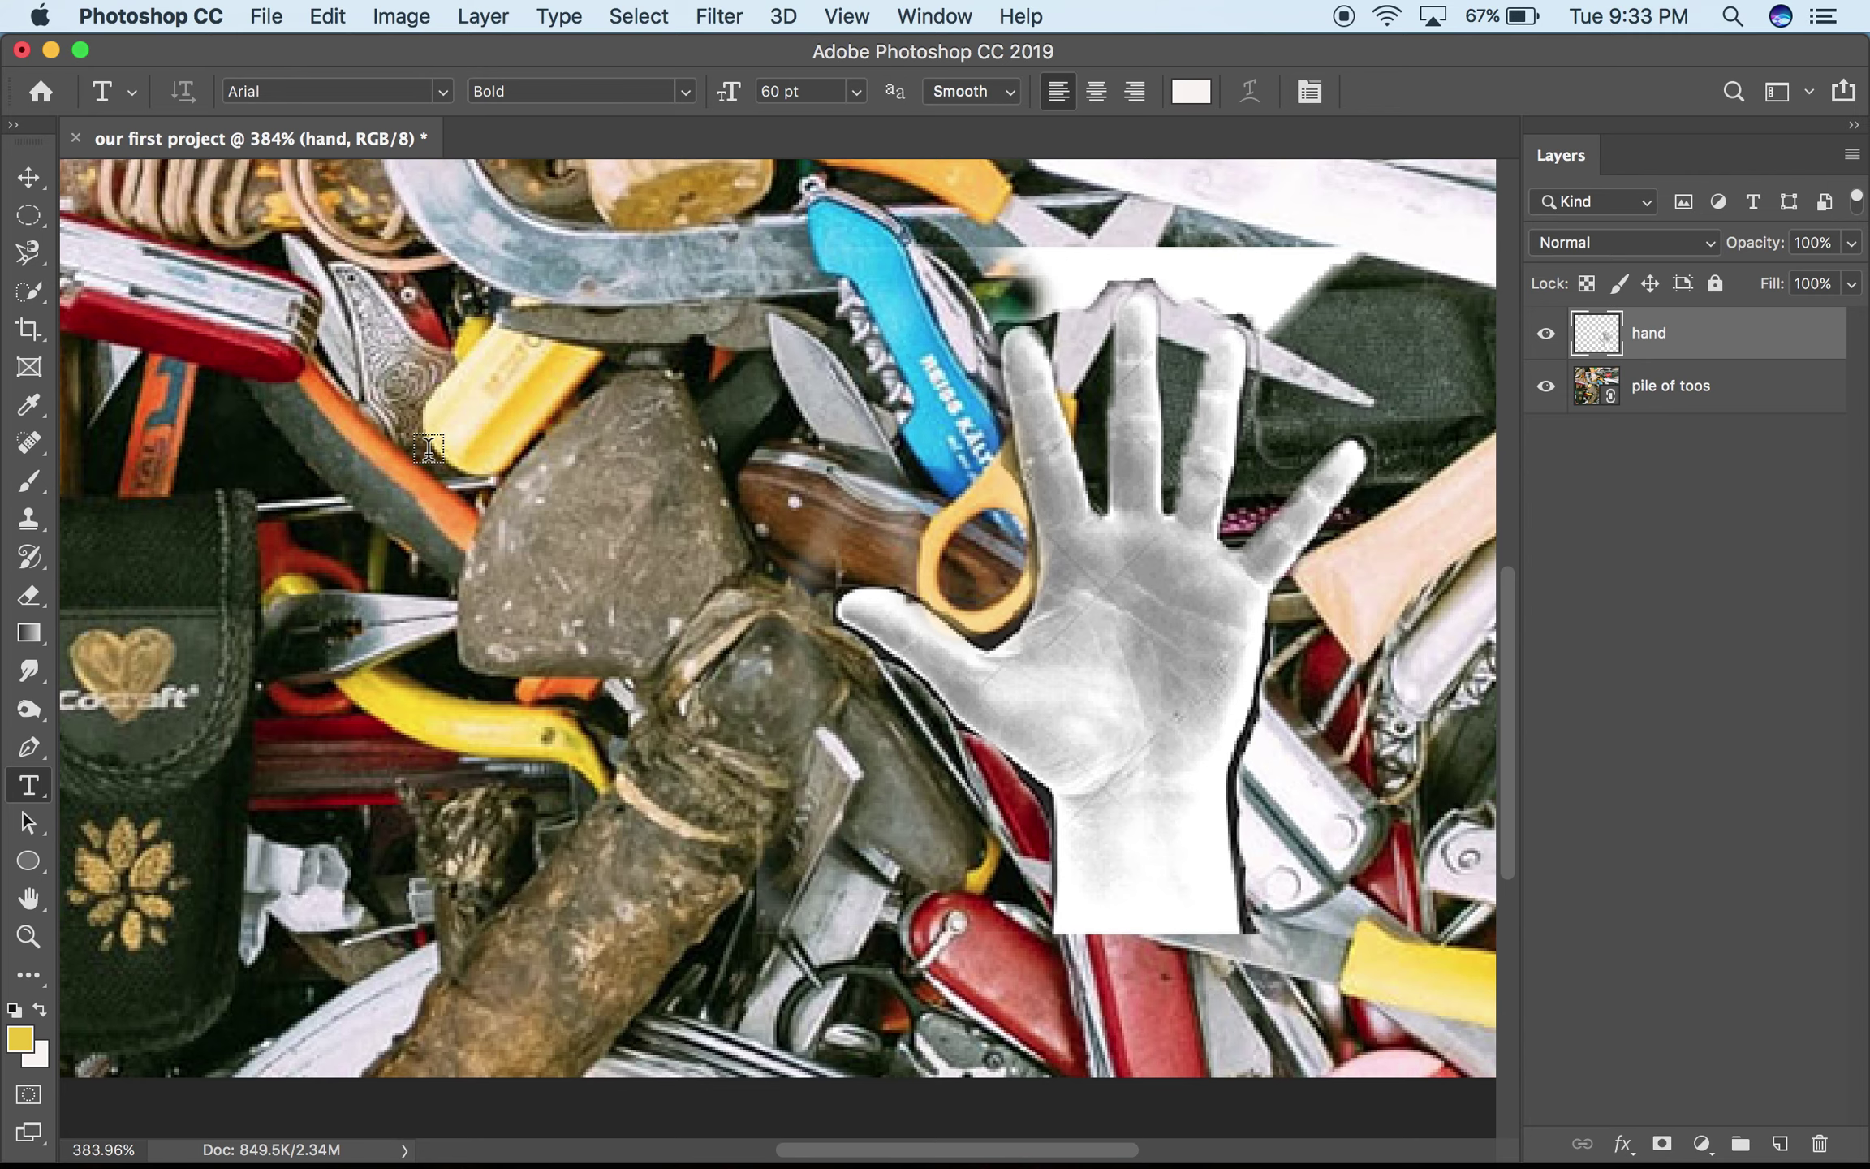
{"action": "scroll", "coordinate": [769, 337], "scroll_direction": "down", "scroll_amount": 3}
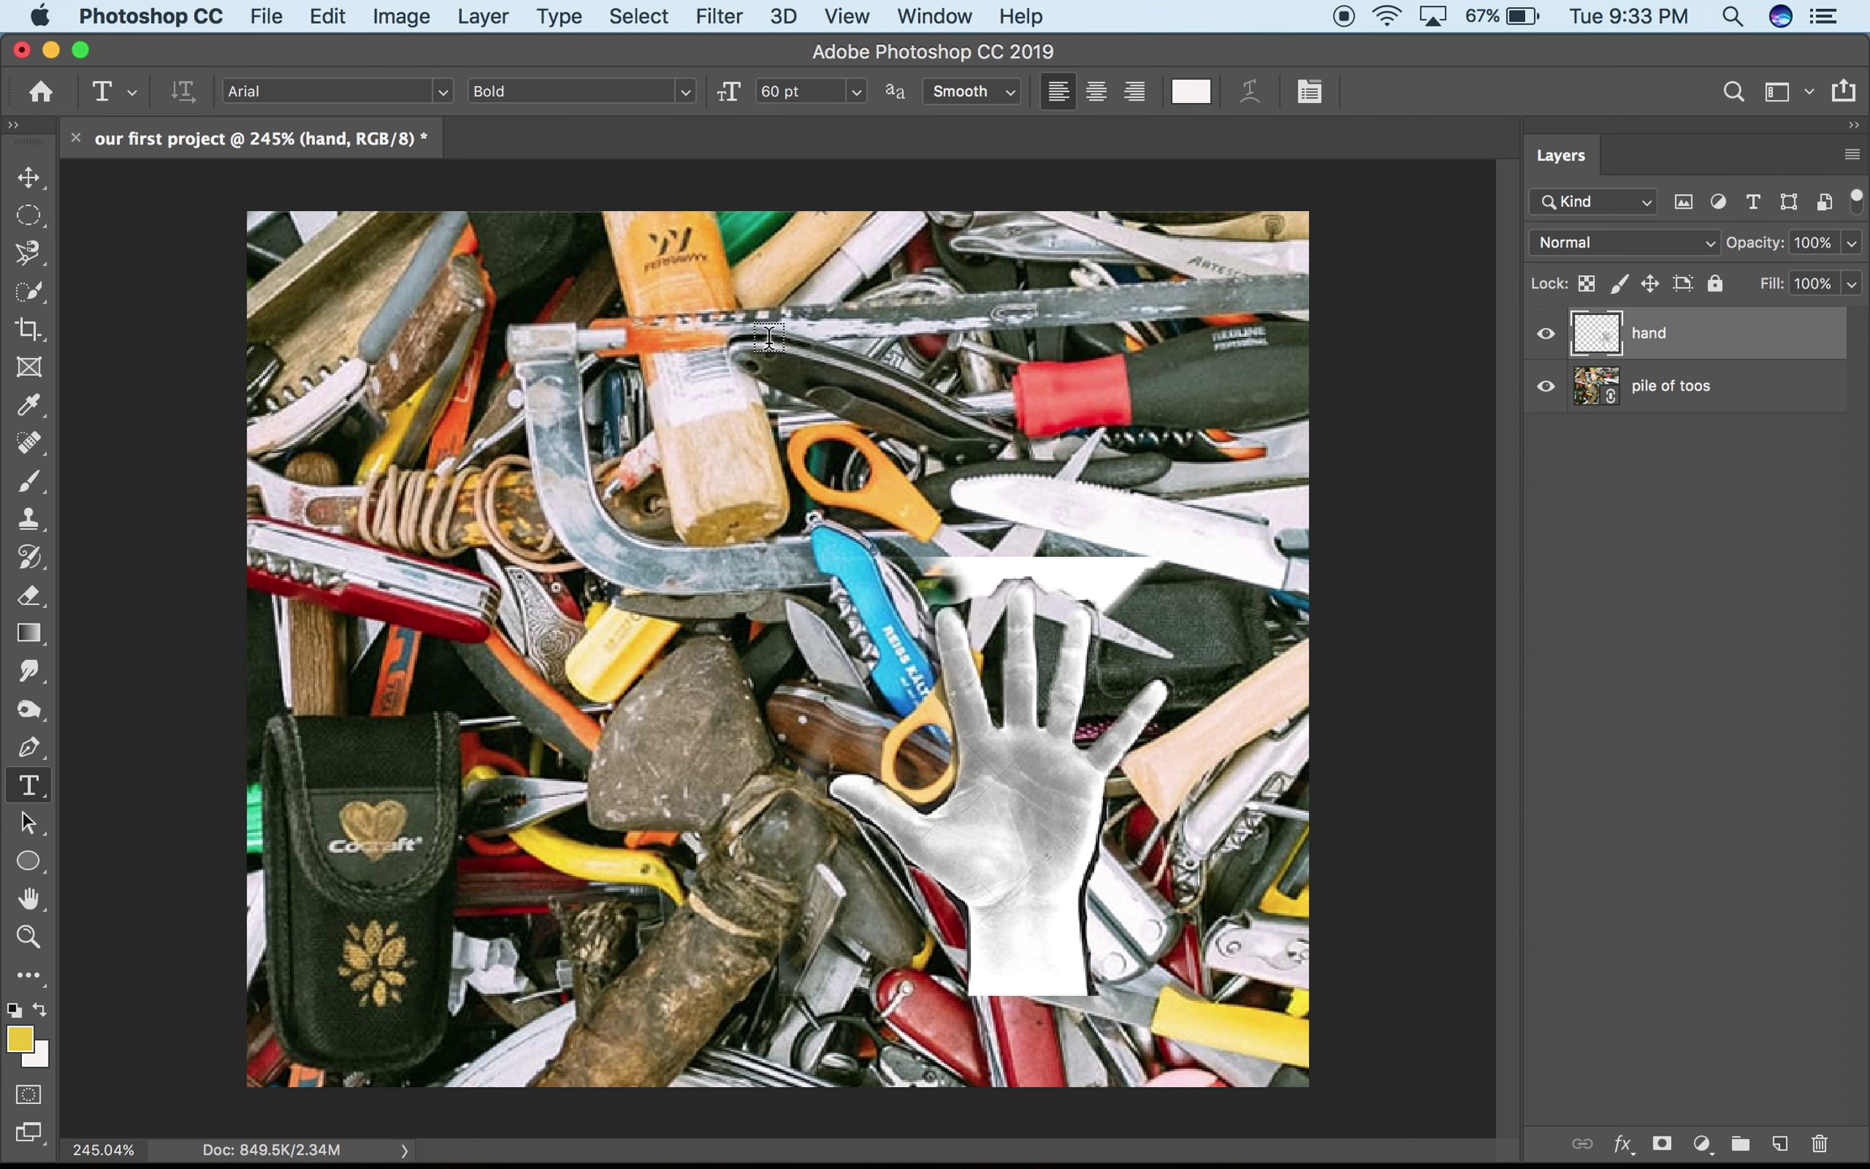
Step: Bring QuickTime Player to the front and open its application menu to quit it
{"action": "left_click", "coordinate": [1575, 1114]}
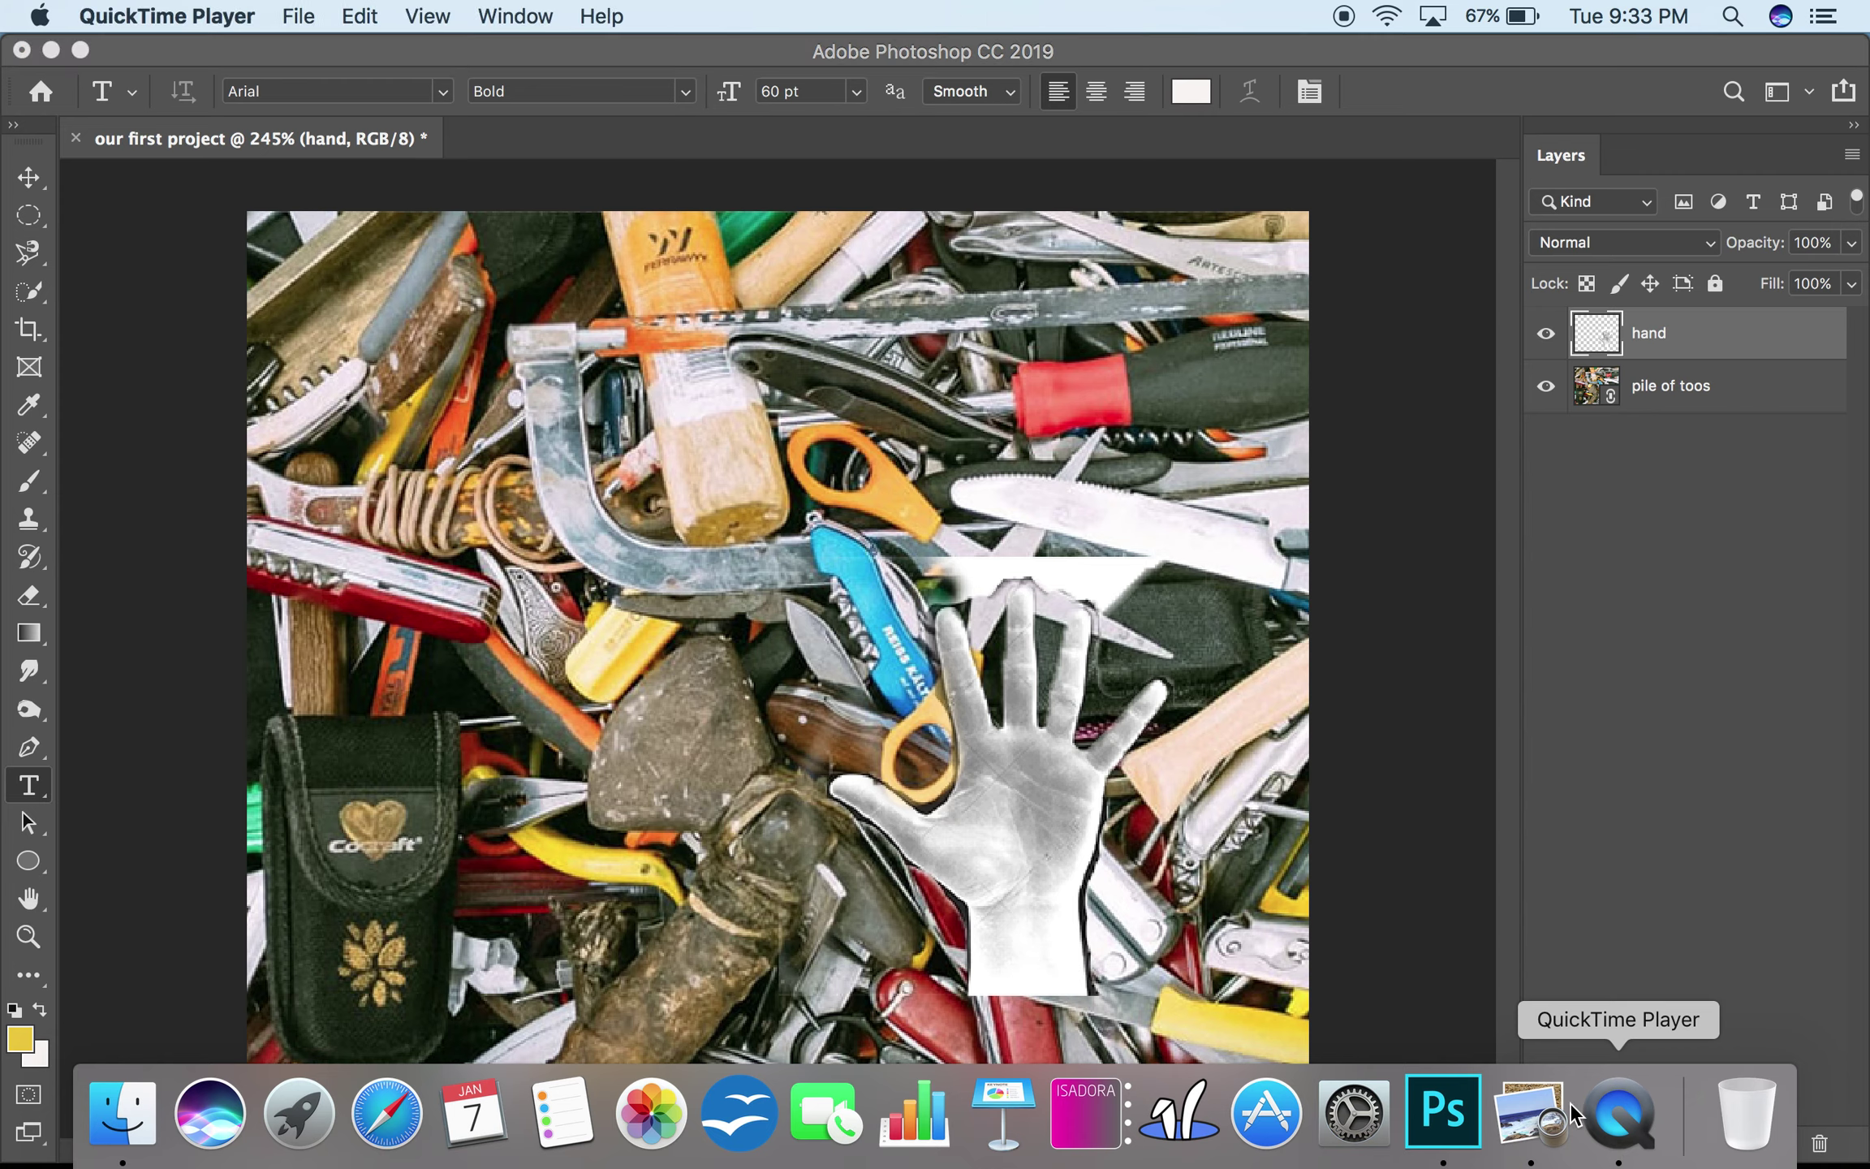
{"action": "left_click", "coordinate": [299, 16]}
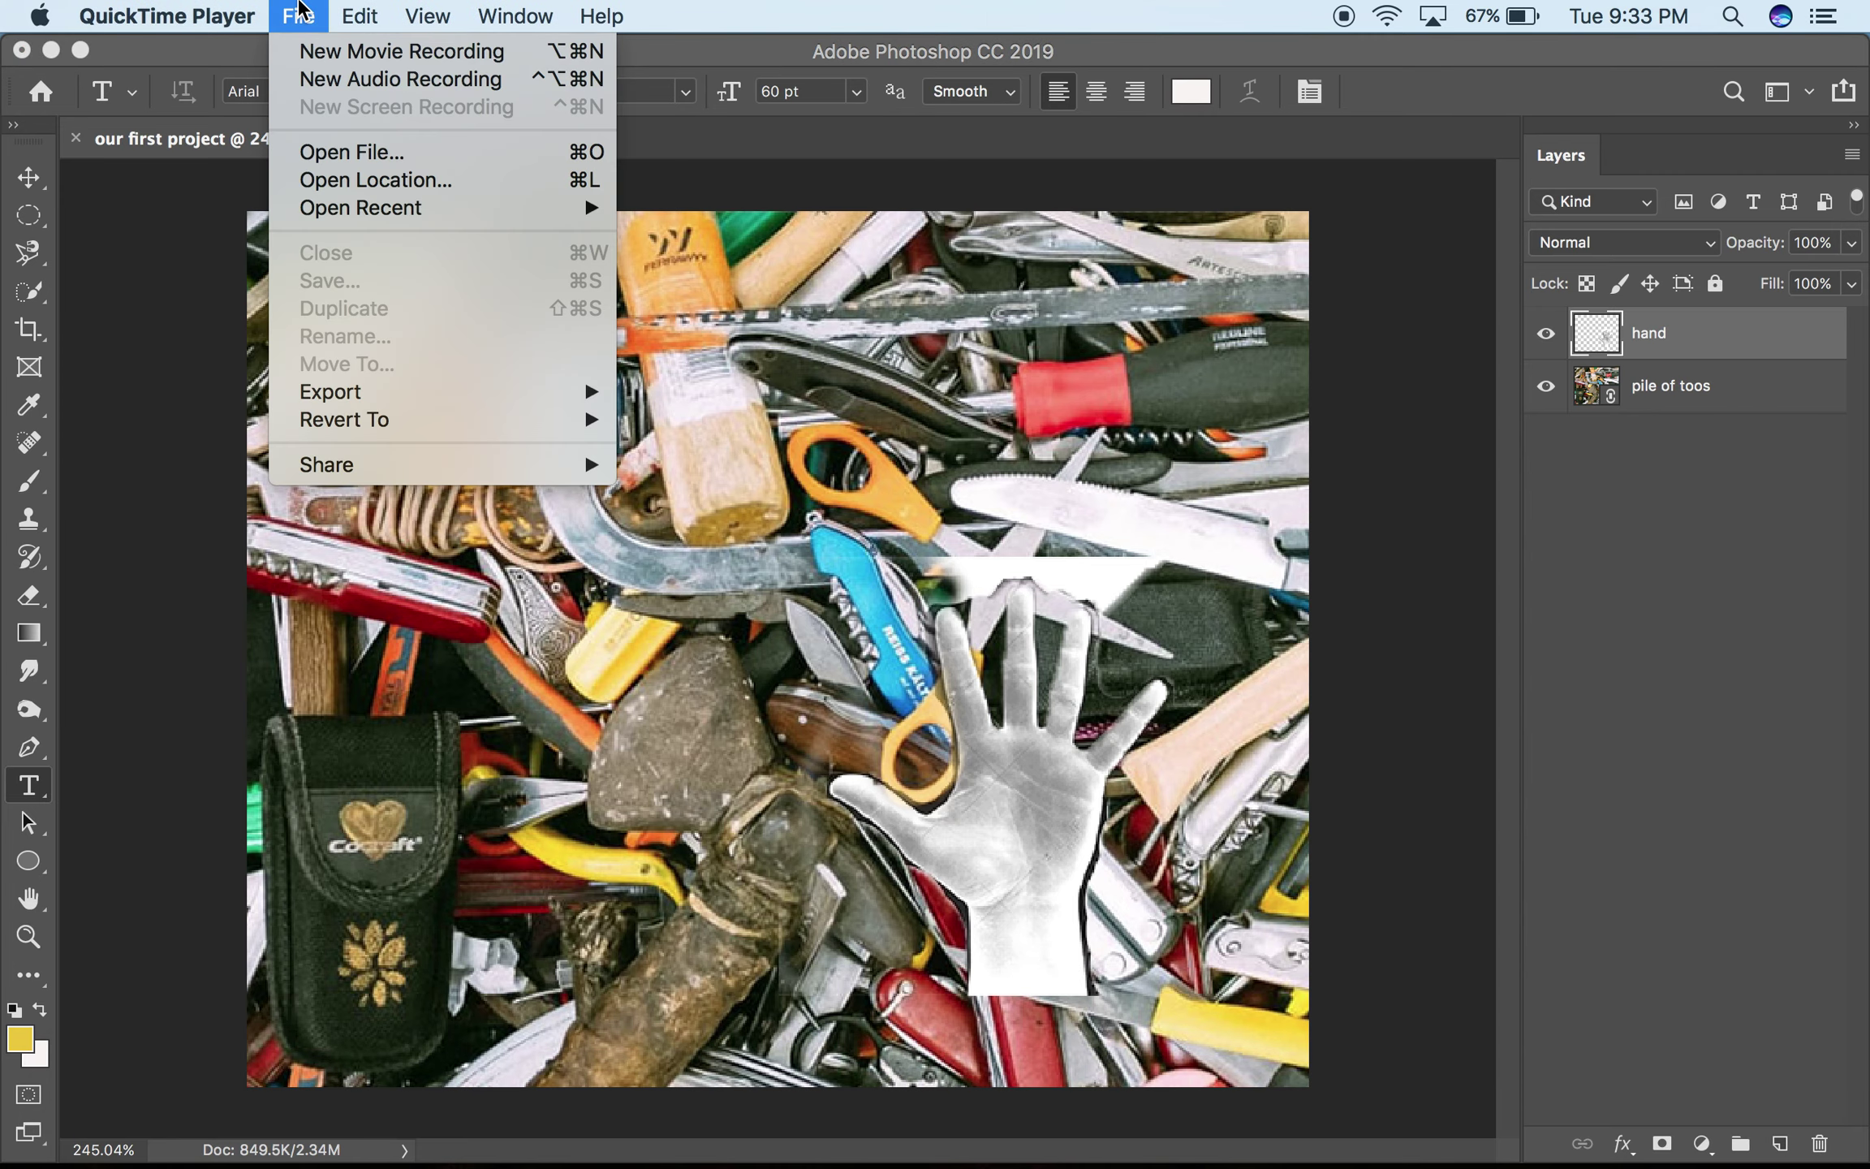
{"action": "left_click", "coordinate": [210, 12]}
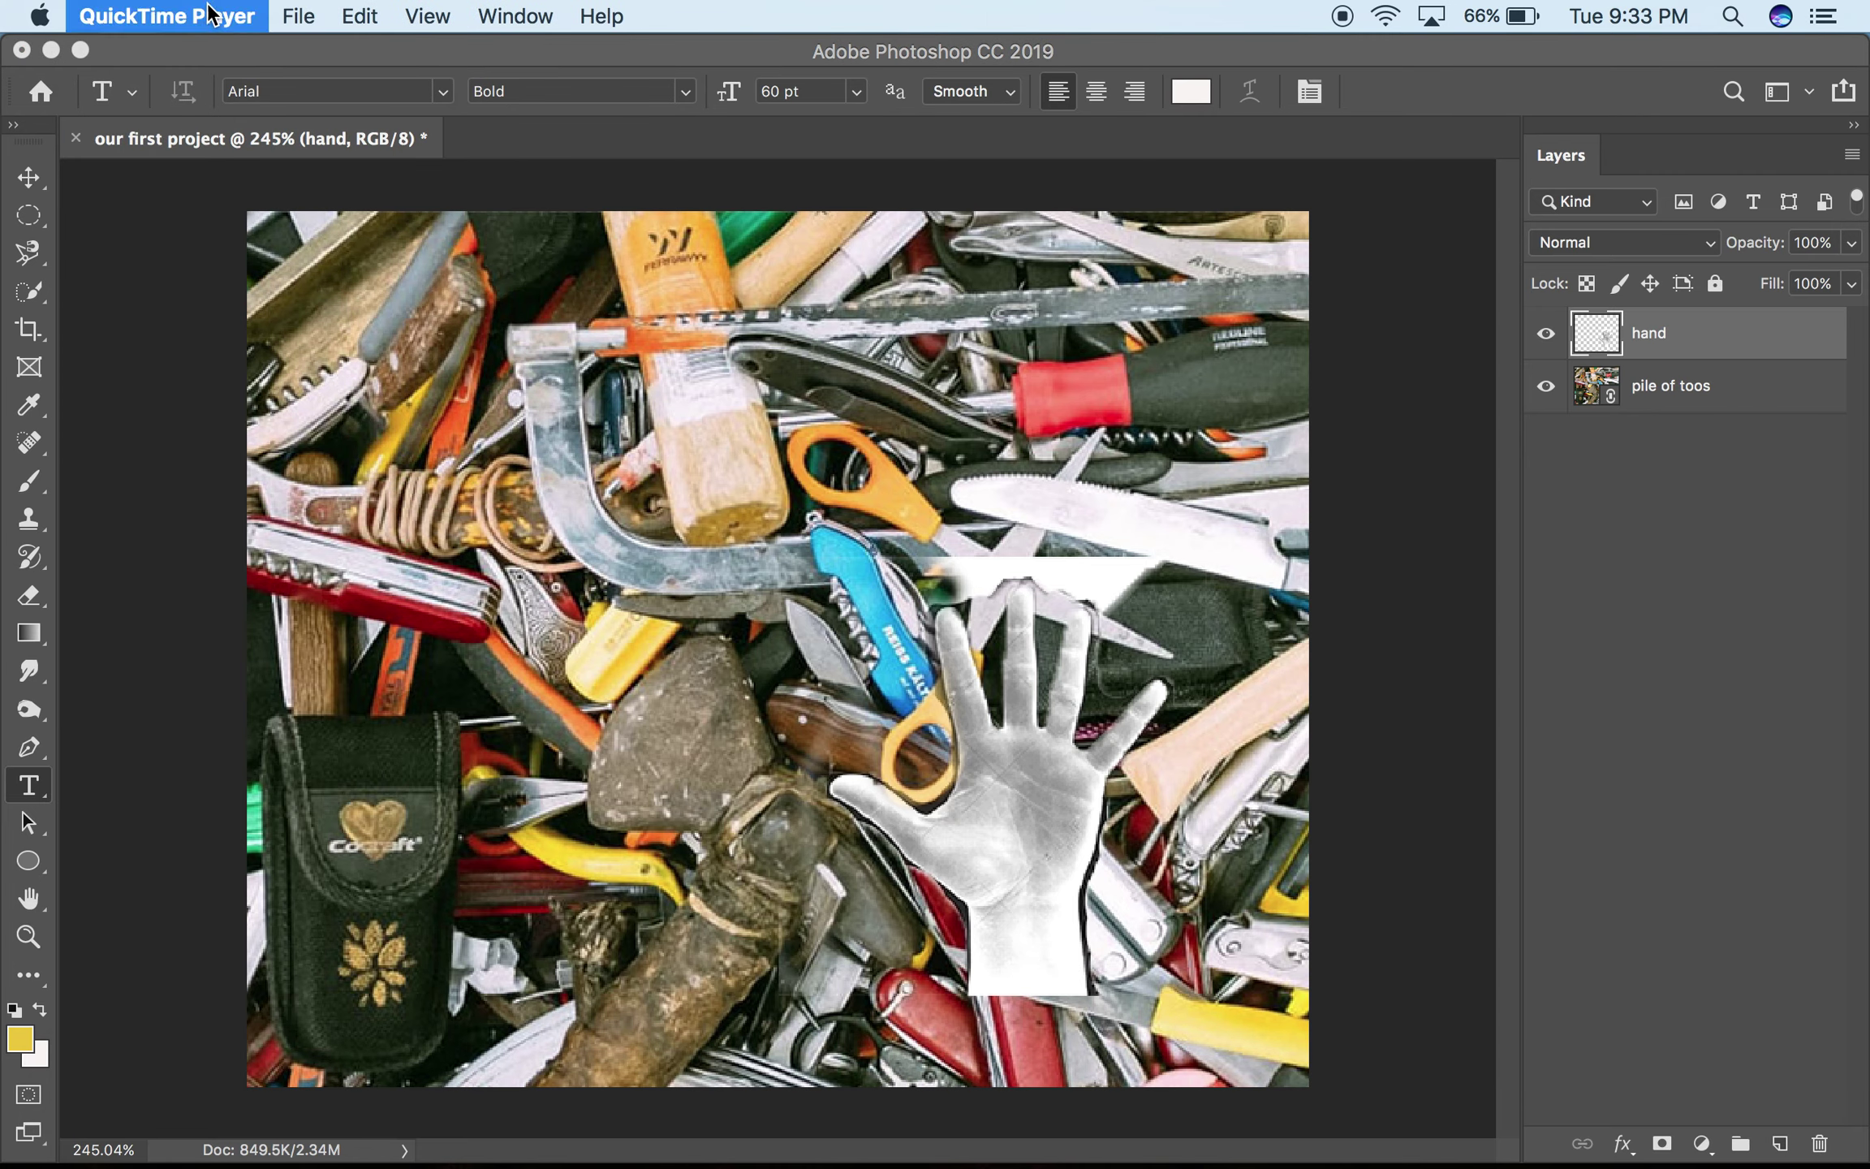